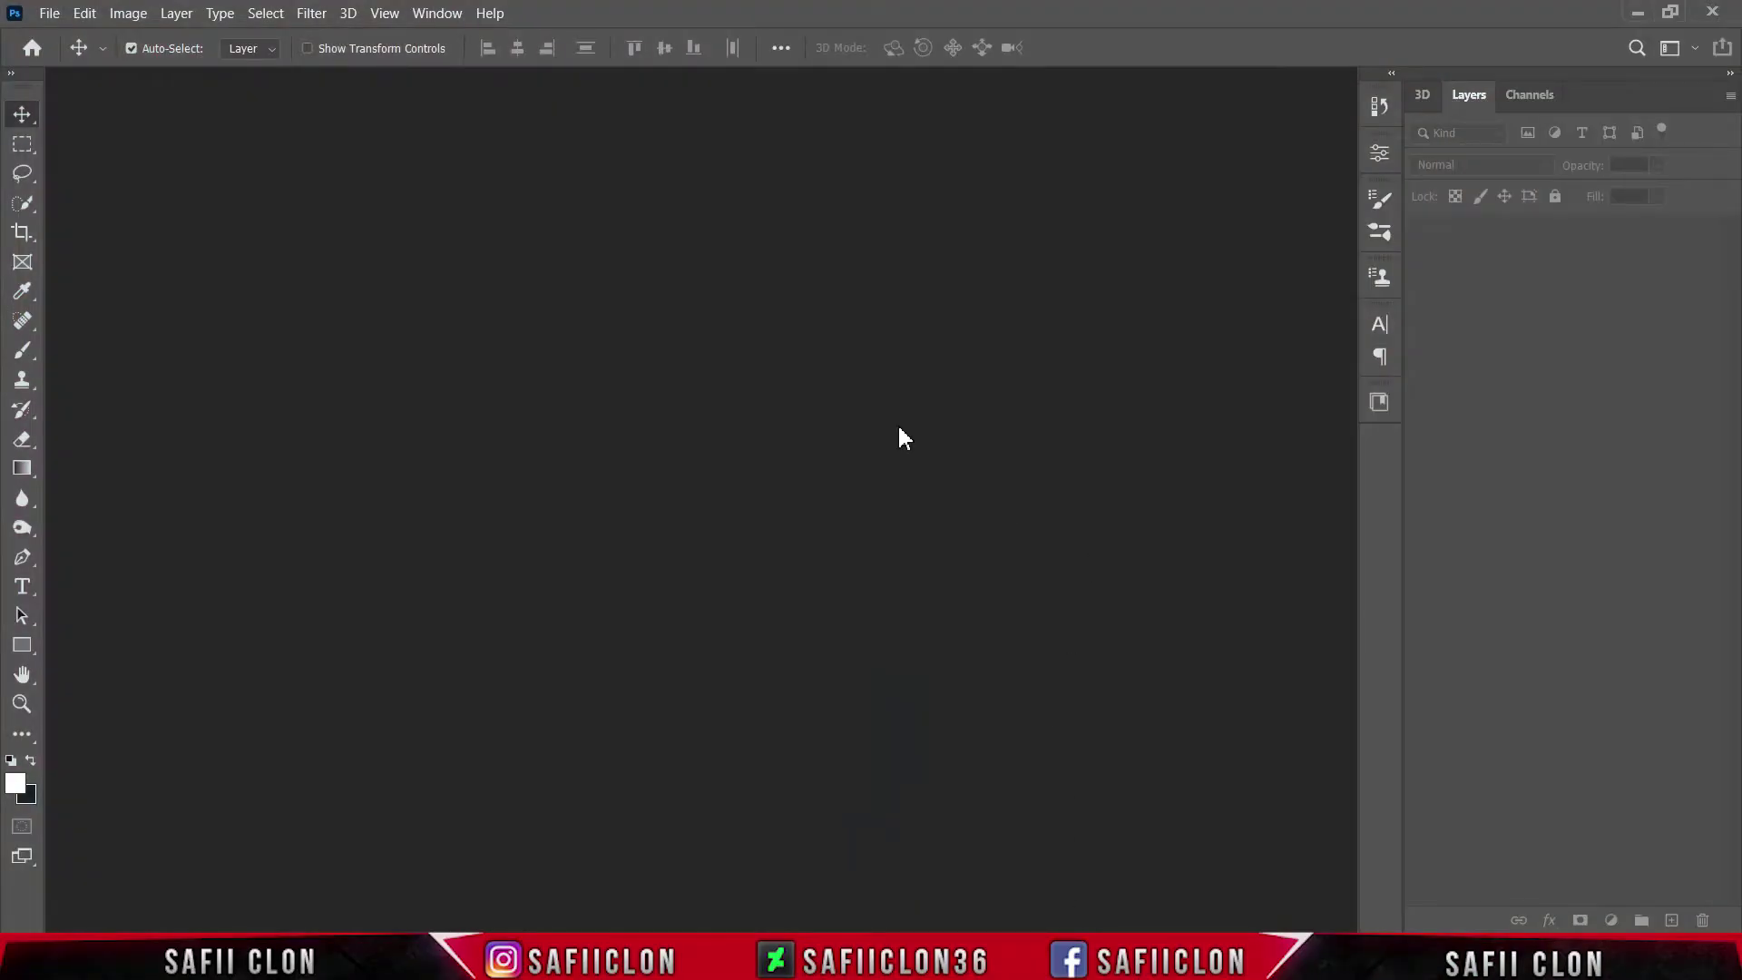
- Create a new document at 1920 × 1080 pixels and 300 pixels/inch
click(50, 15)
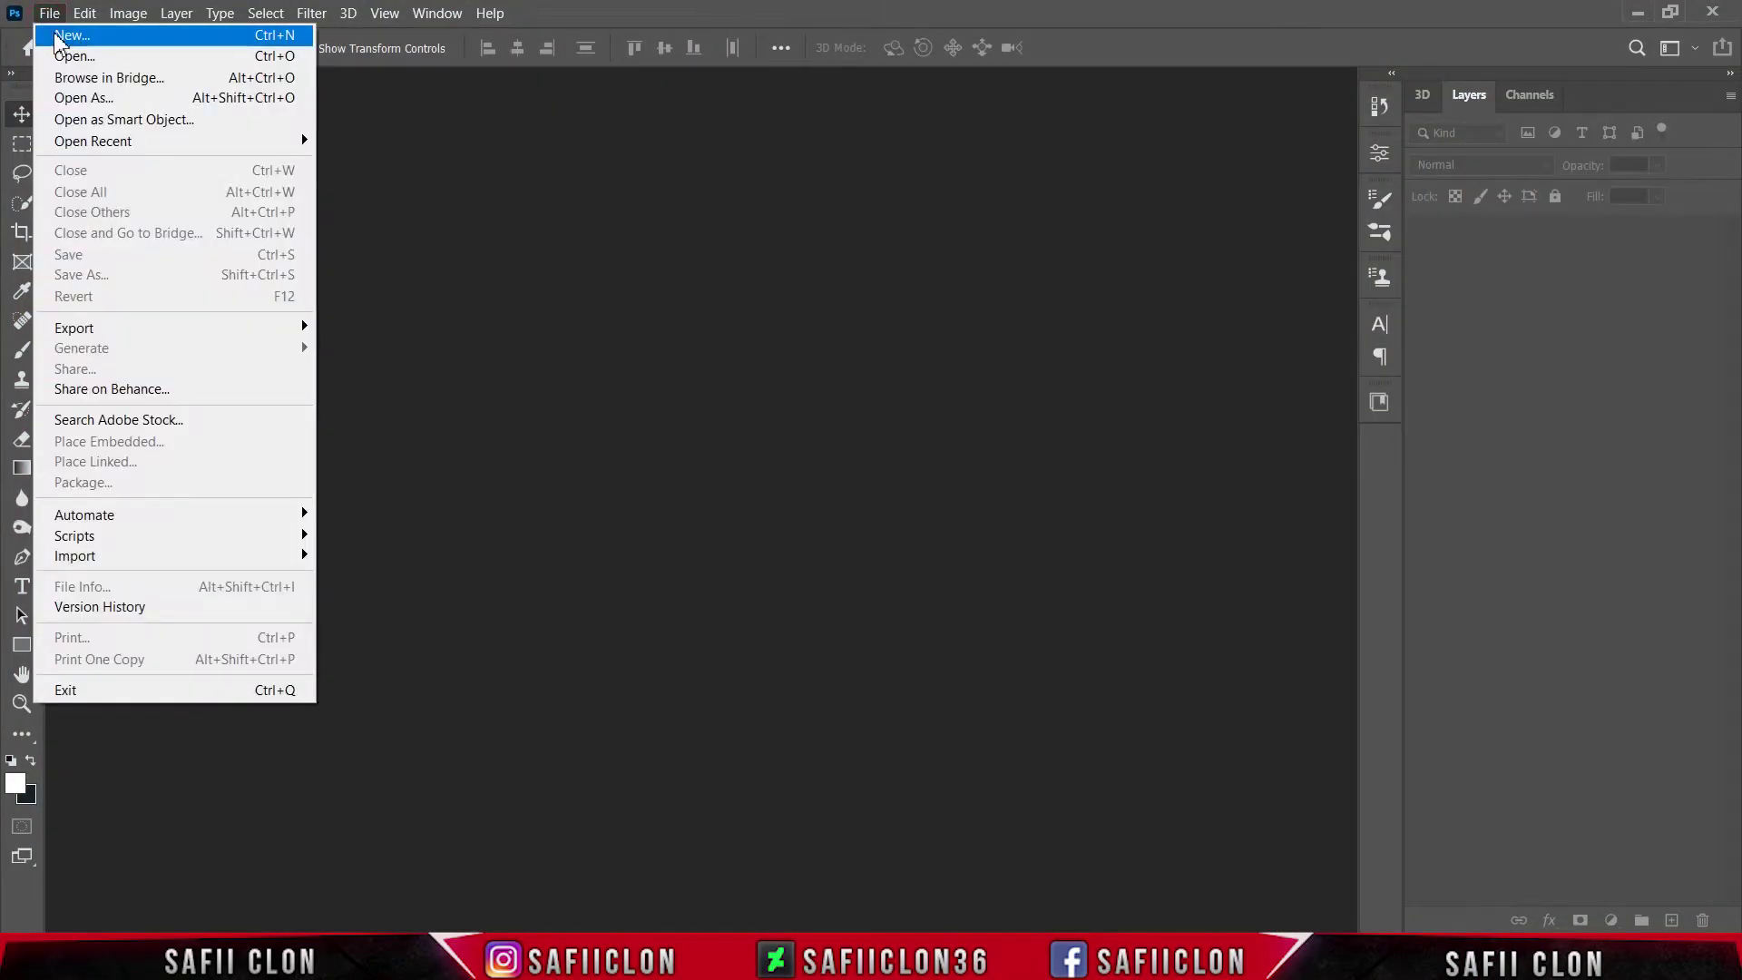
click(104, 38)
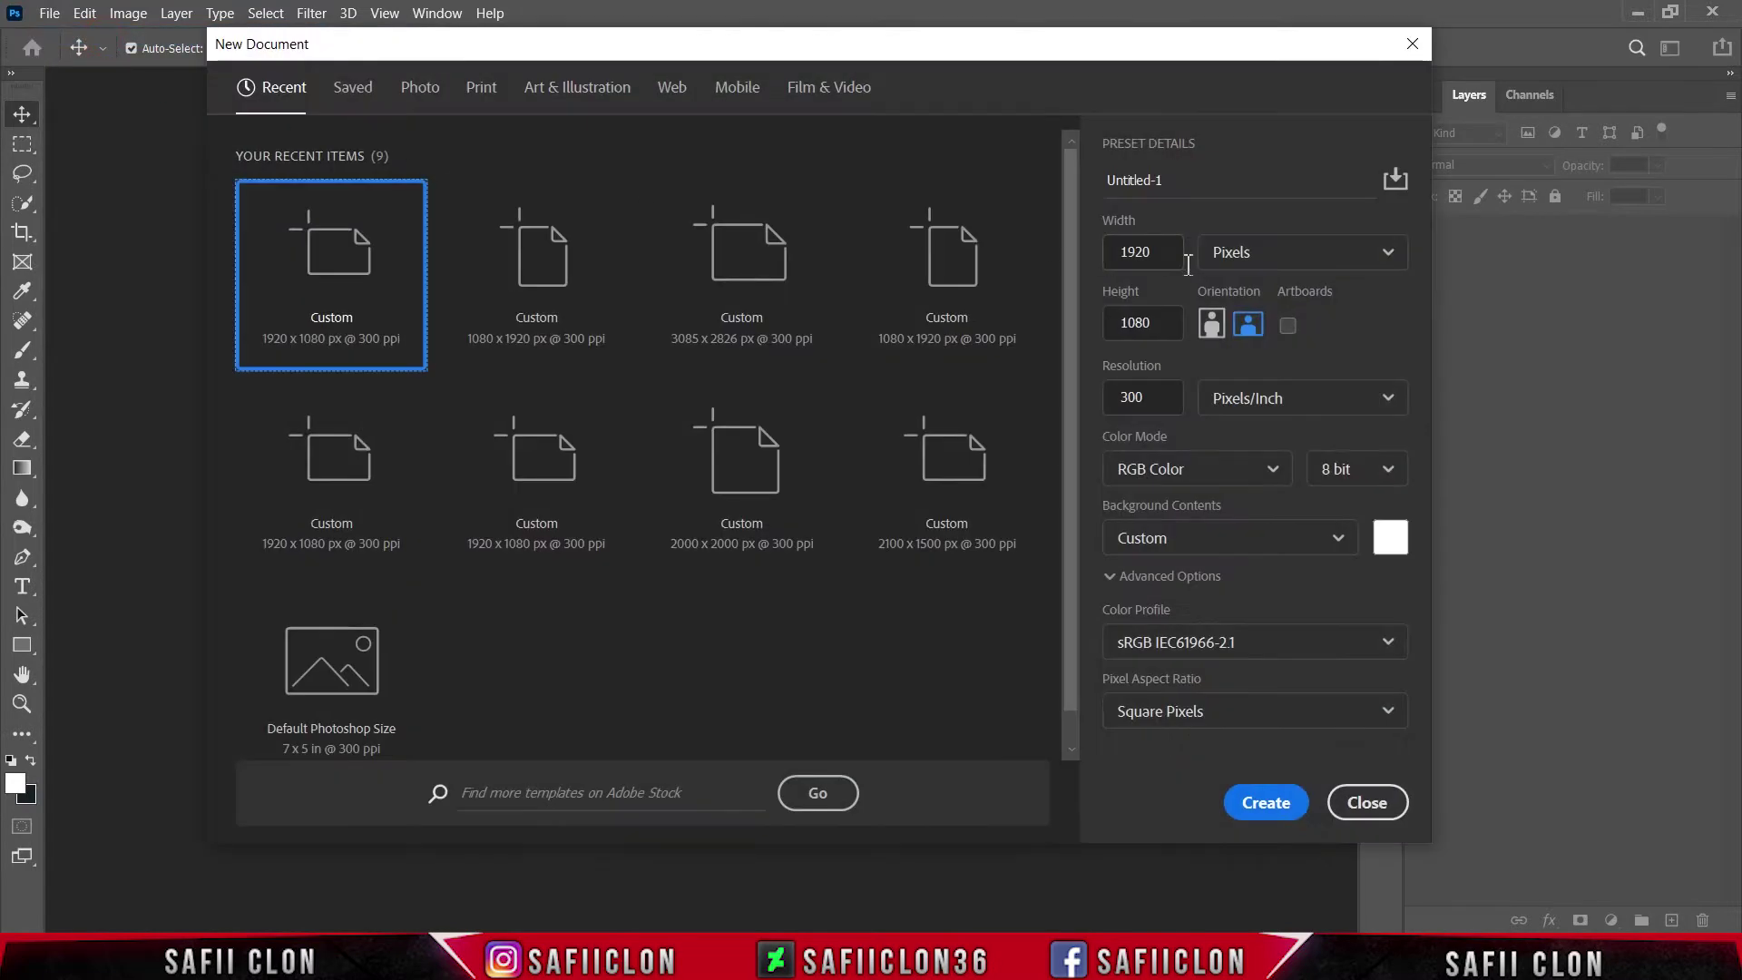
click(1270, 254)
click(1263, 293)
double_click(1143, 252)
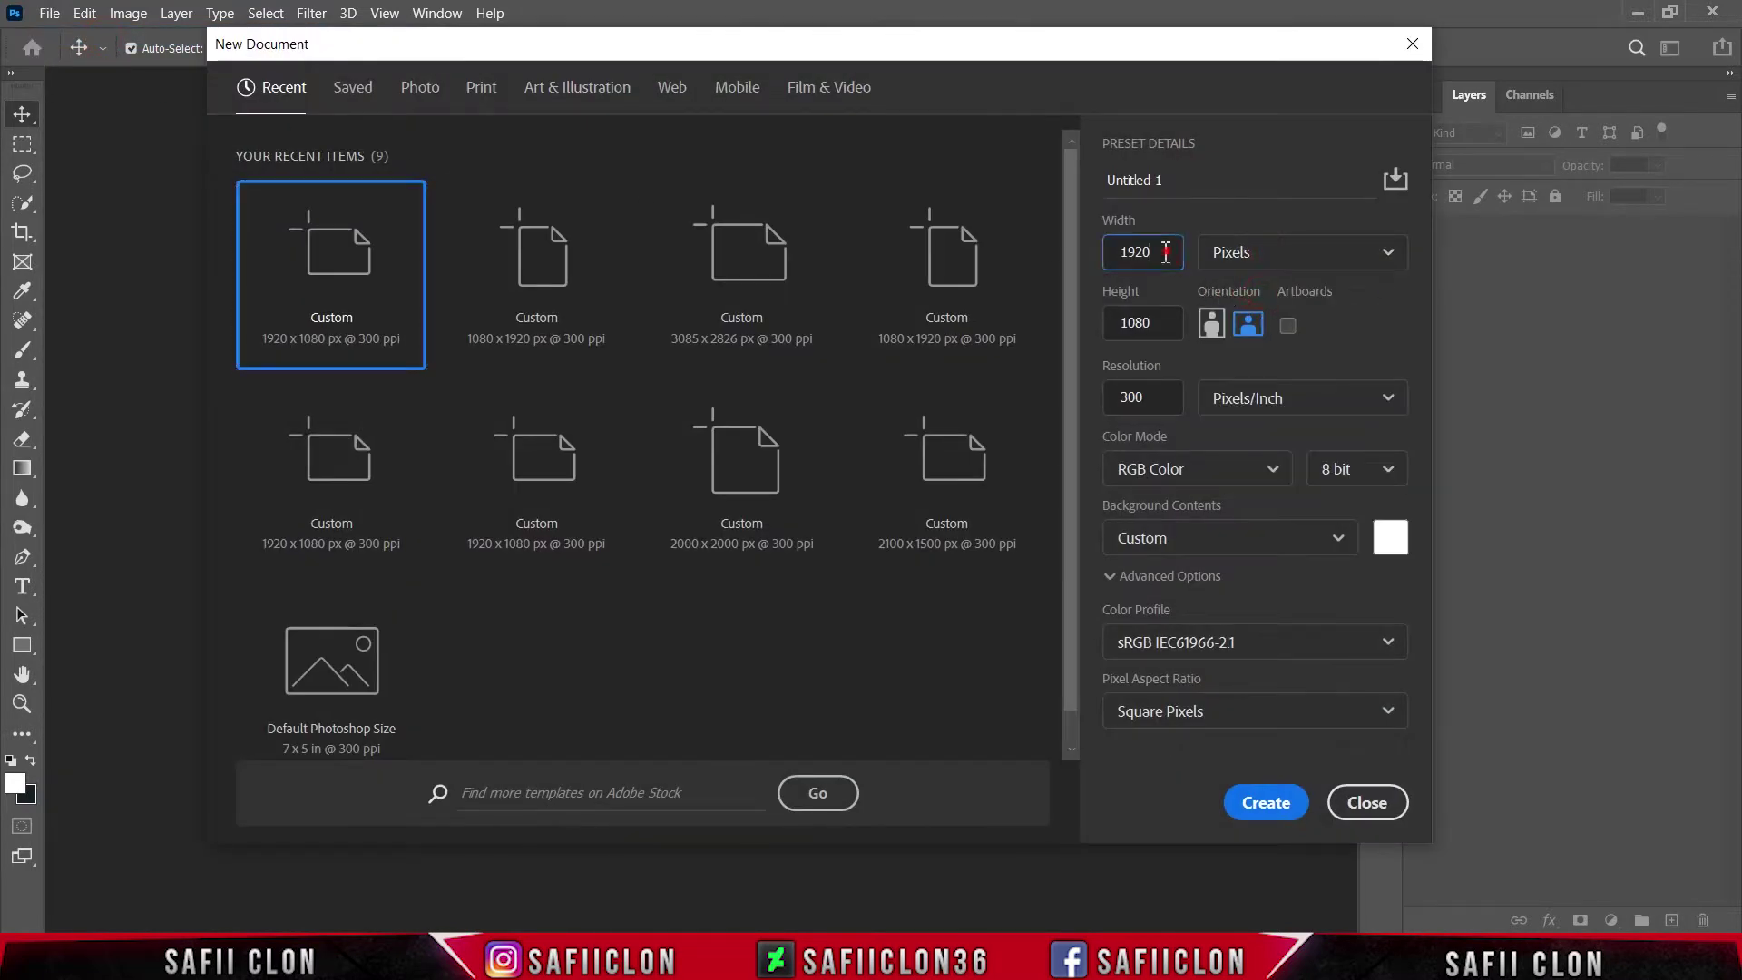
drag(1163, 325, 1132, 326)
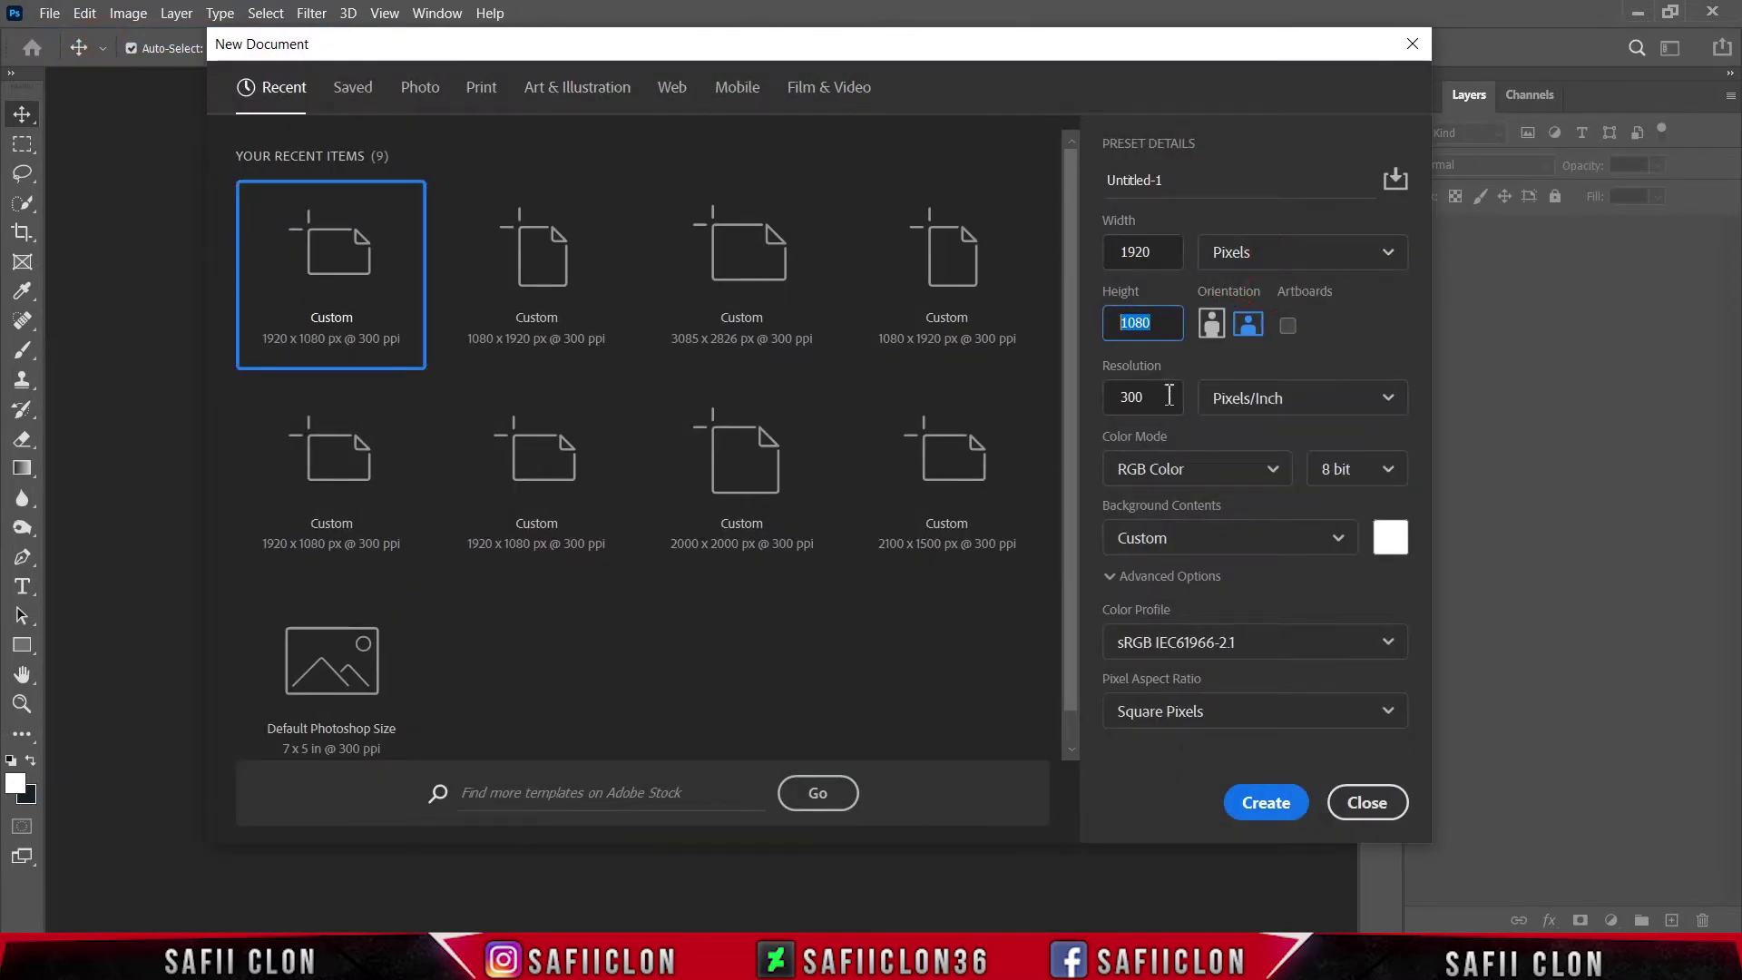
click(1250, 399)
click(1259, 444)
drag(1165, 393, 1126, 397)
click(1267, 804)
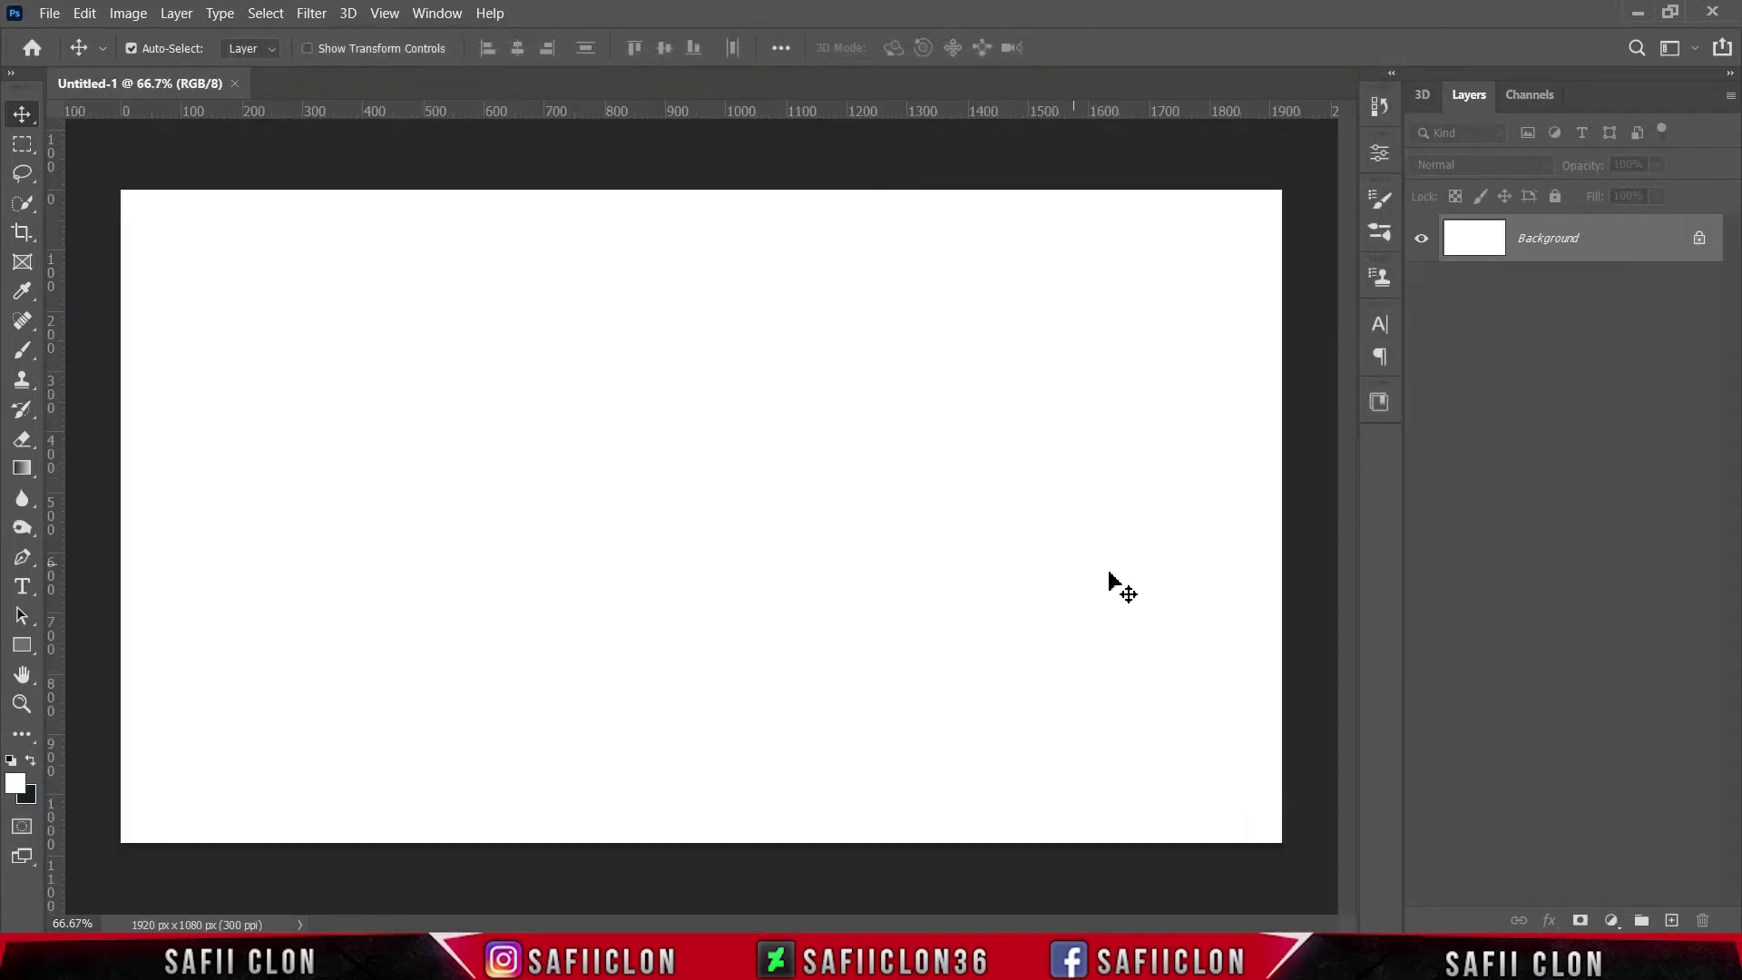
- Add a Solid Color fill layer in dark navy #0e1721
click(1611, 921)
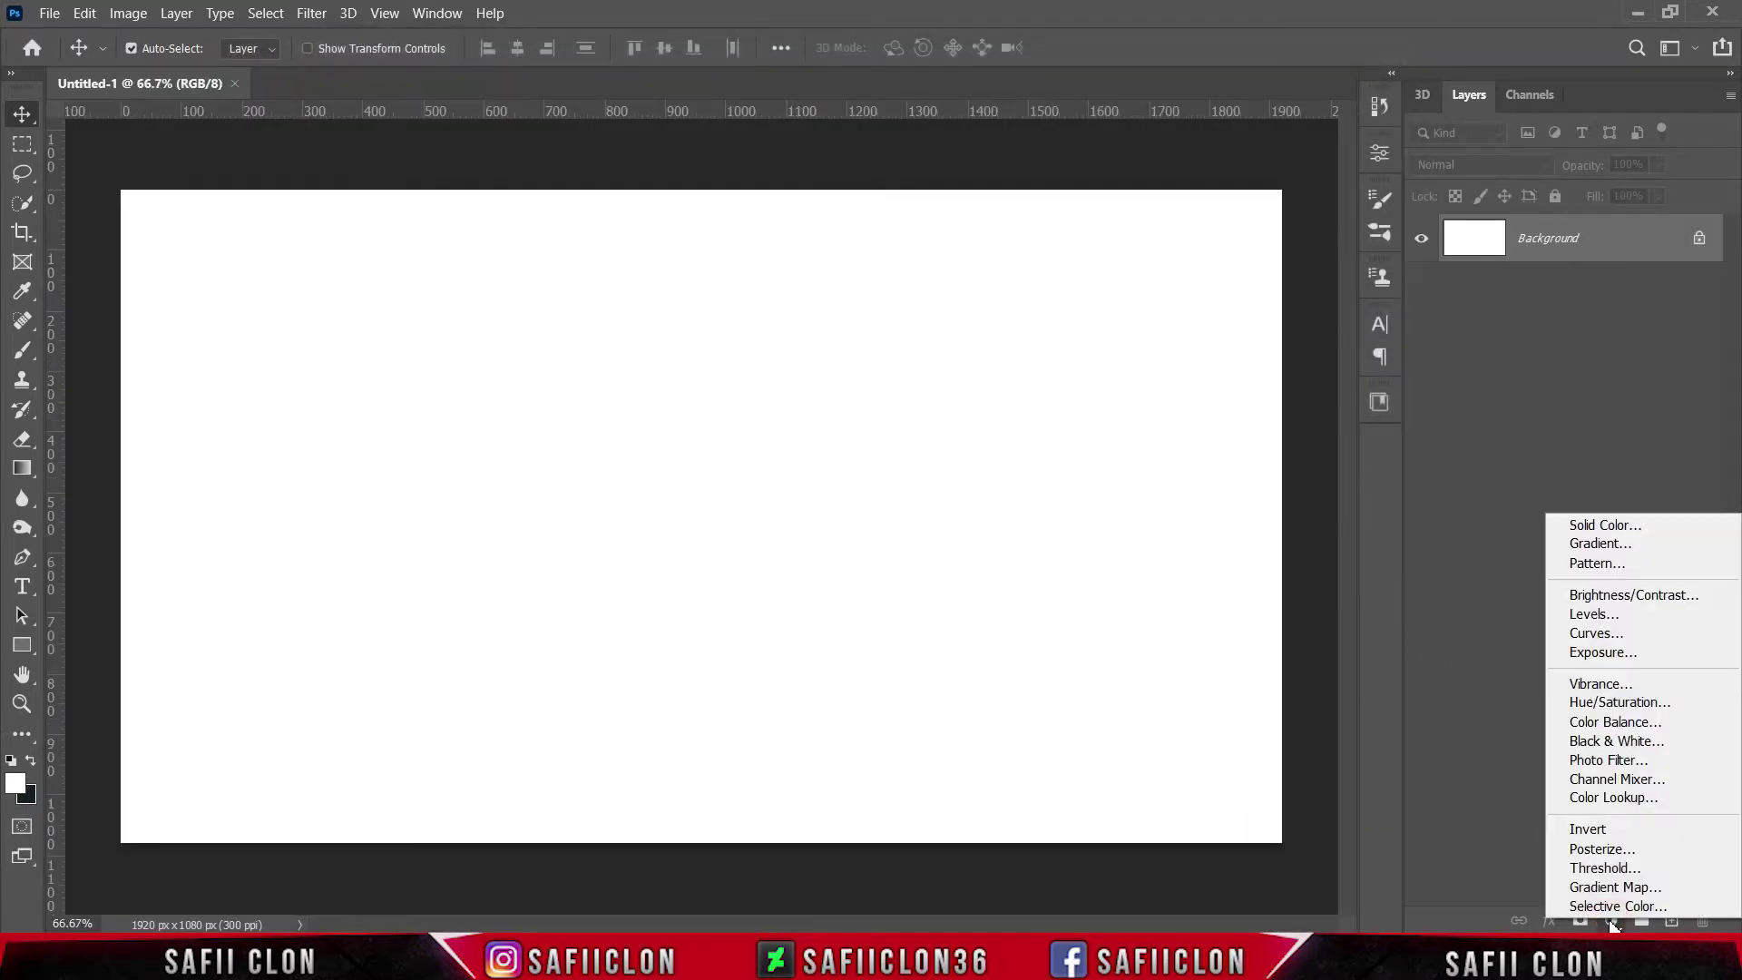
click(1609, 527)
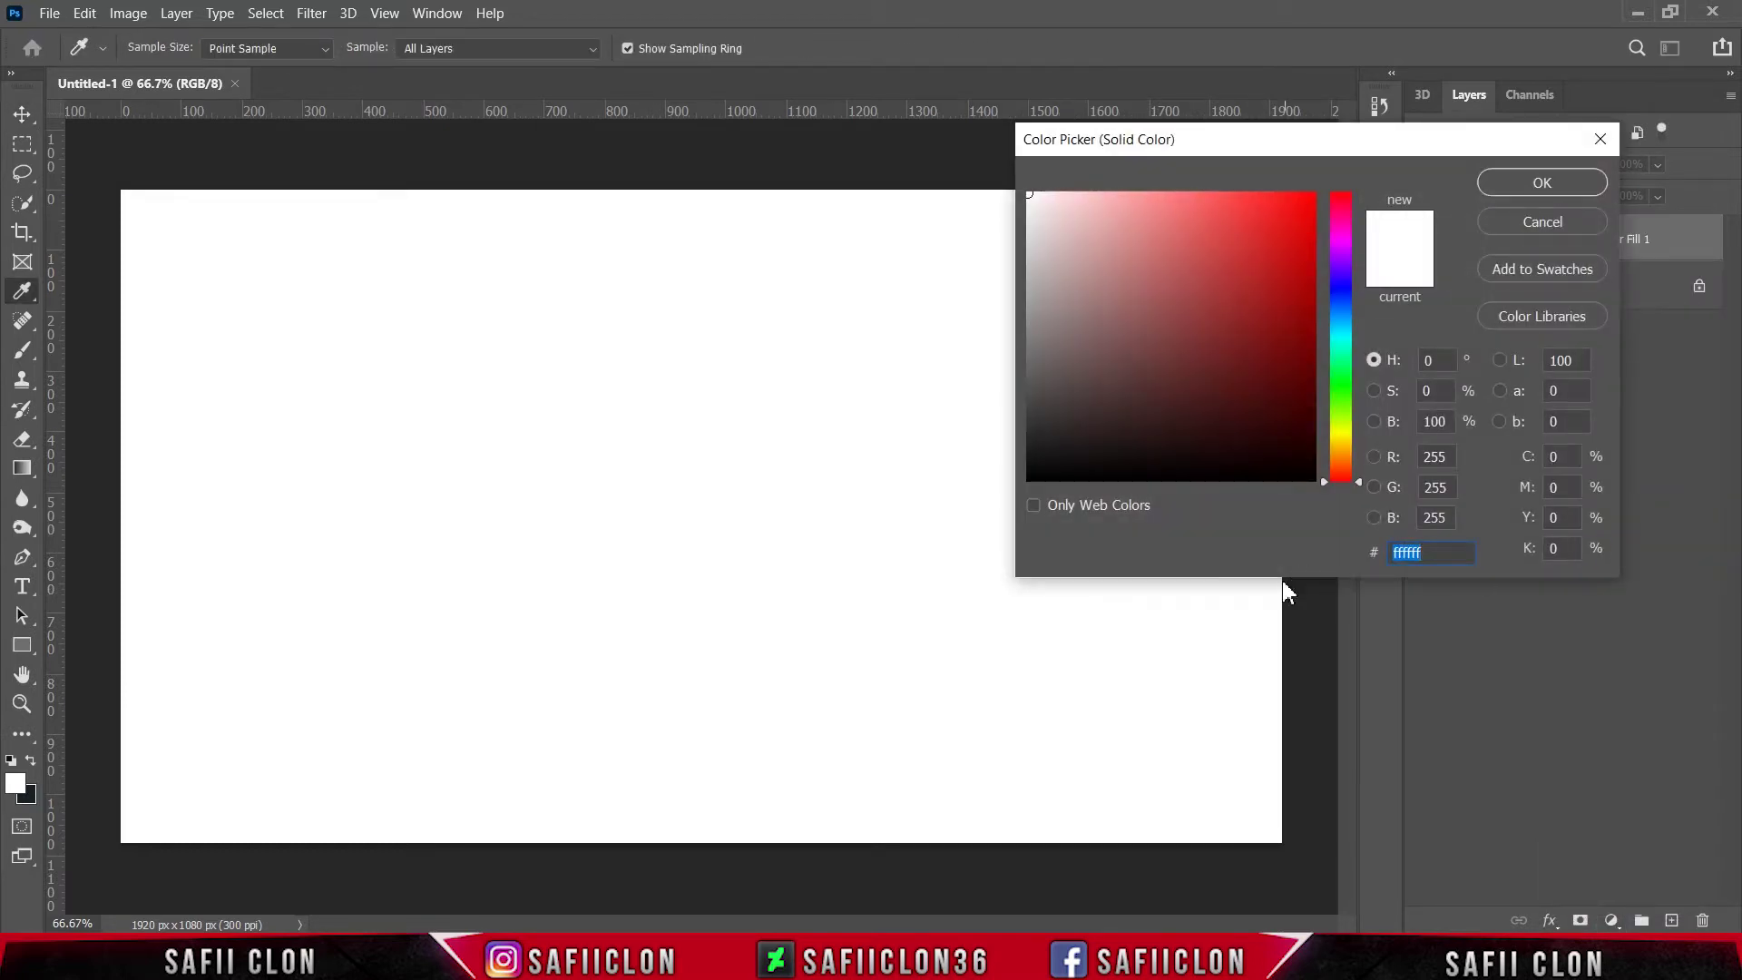
click(1191, 426)
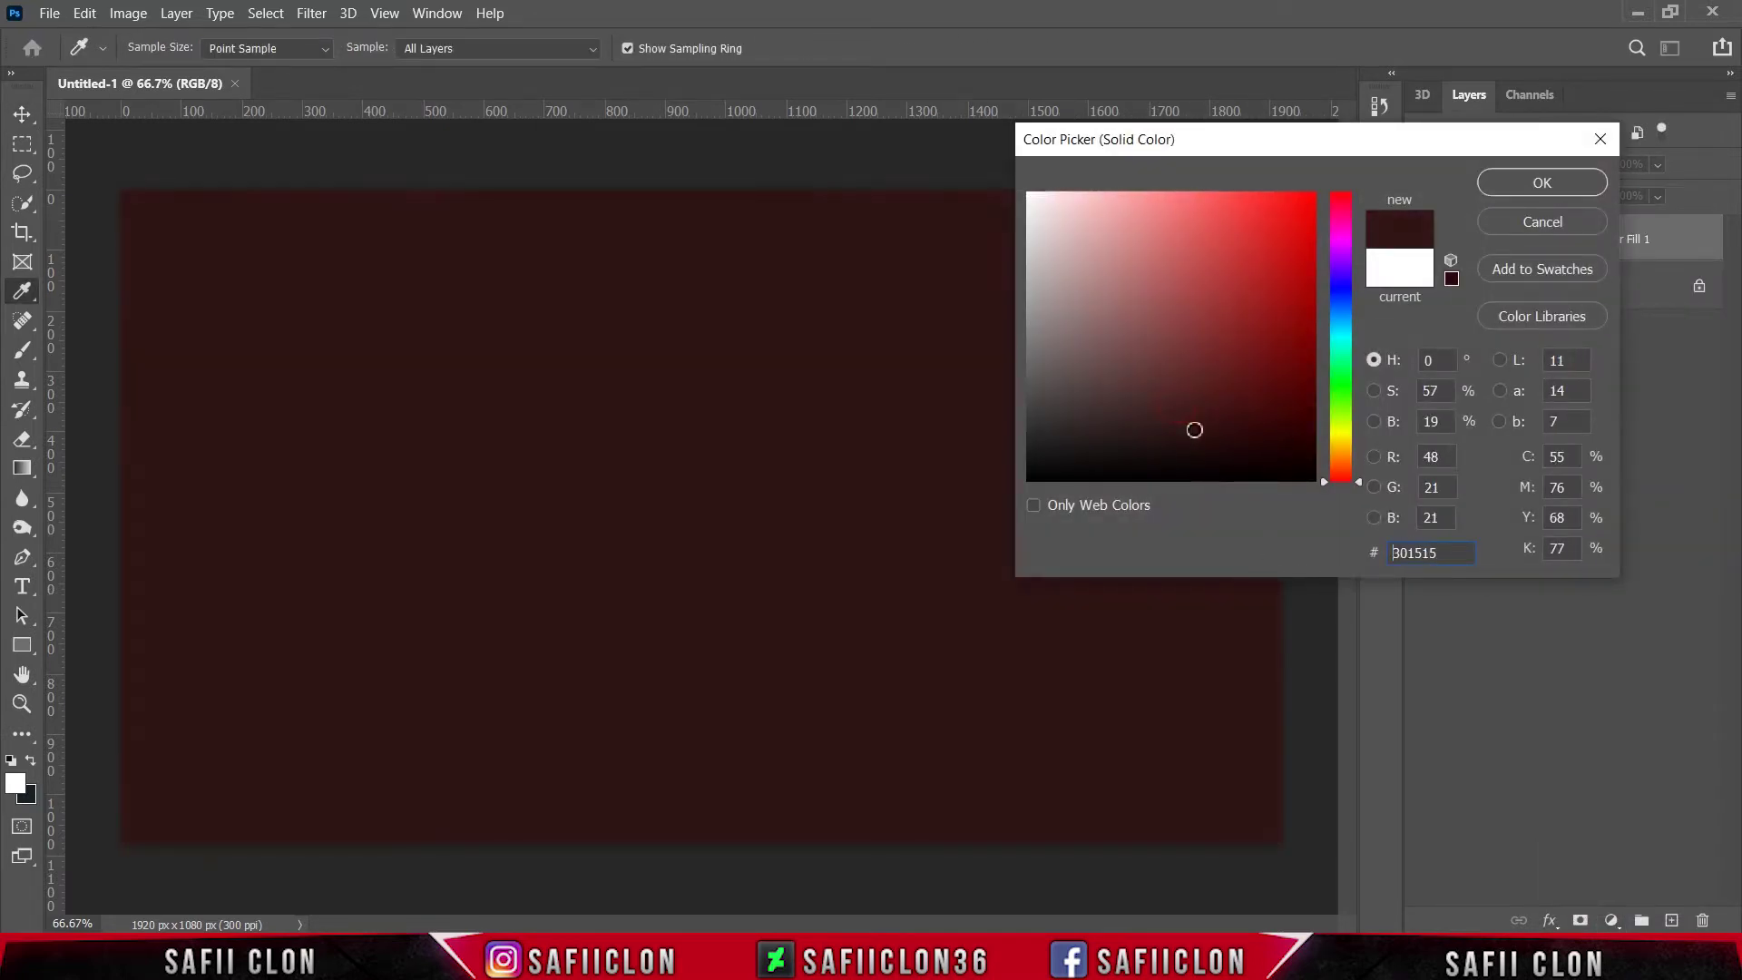
drag(1195, 431, 1207, 435)
drag(1358, 483, 1361, 319)
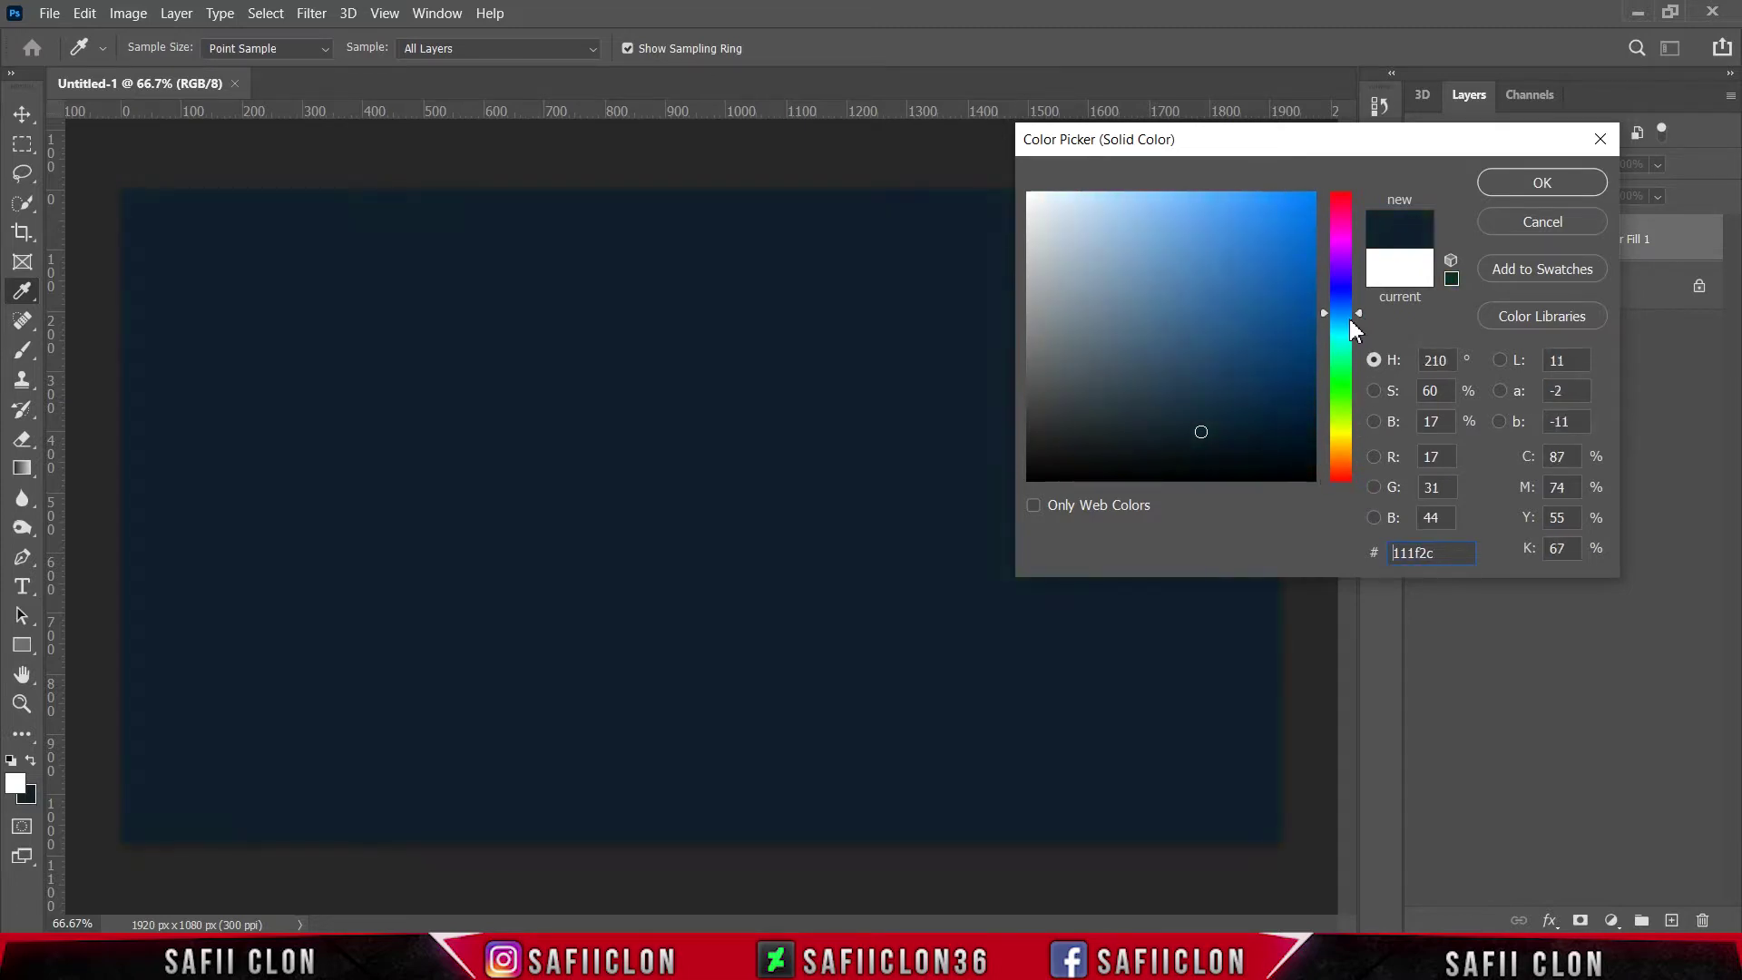
drag(1181, 448, 1197, 444)
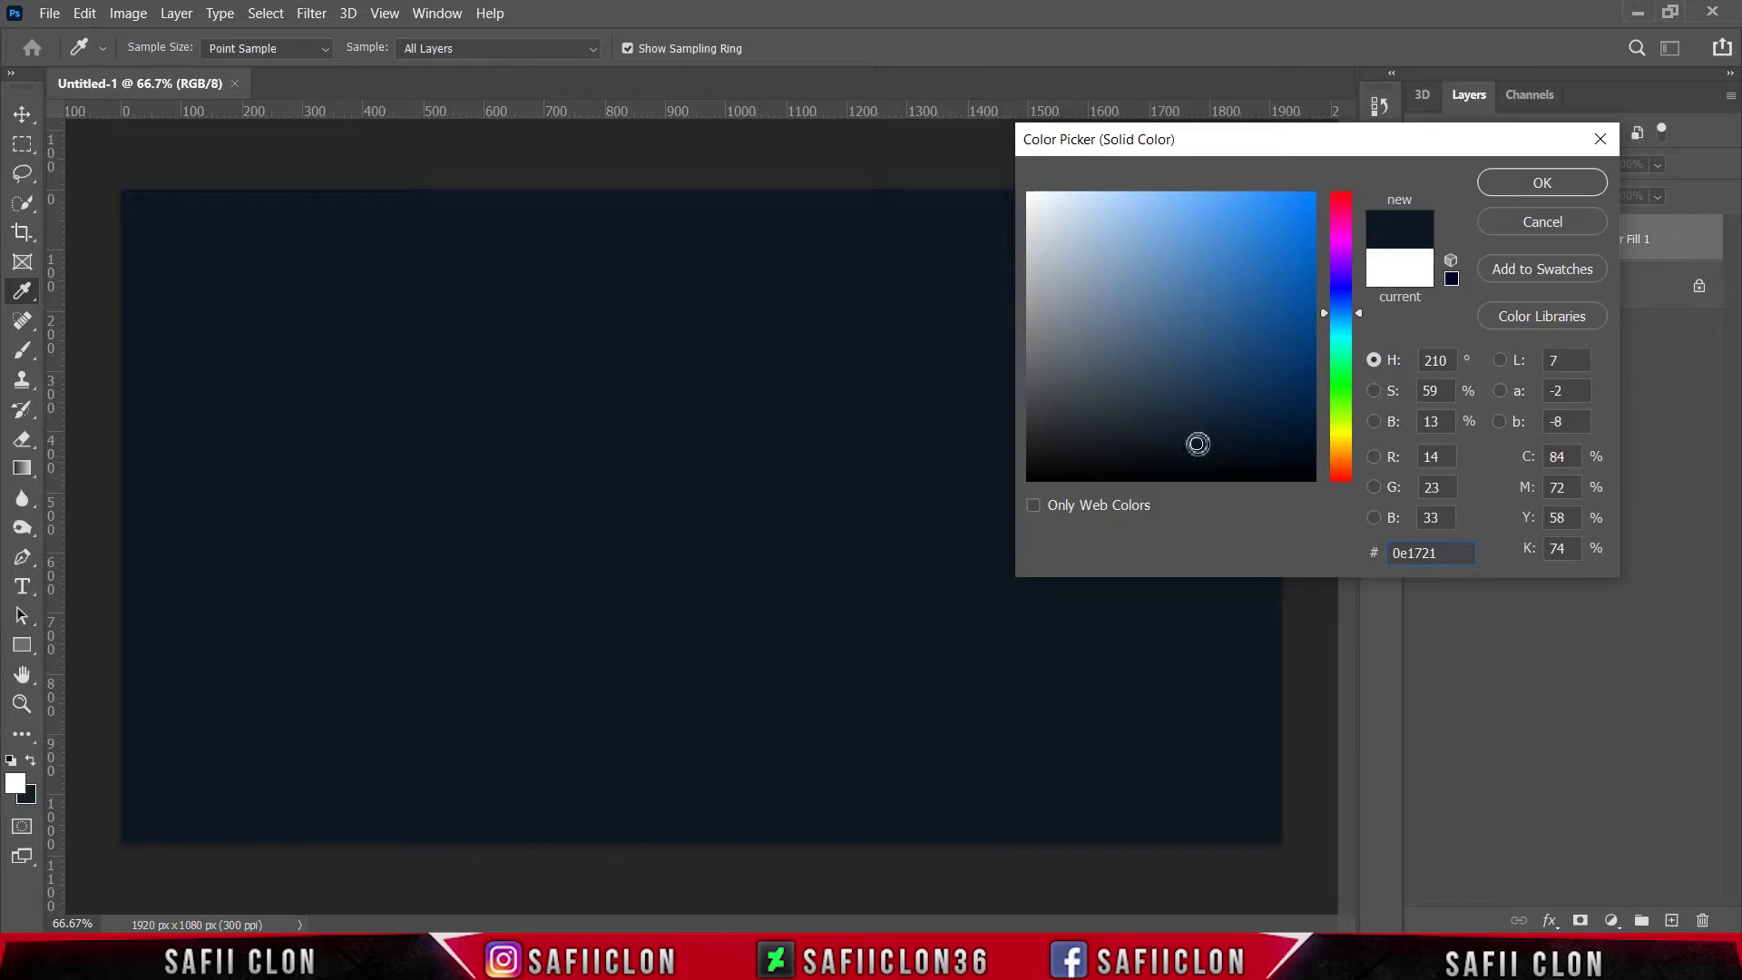
click(1543, 184)
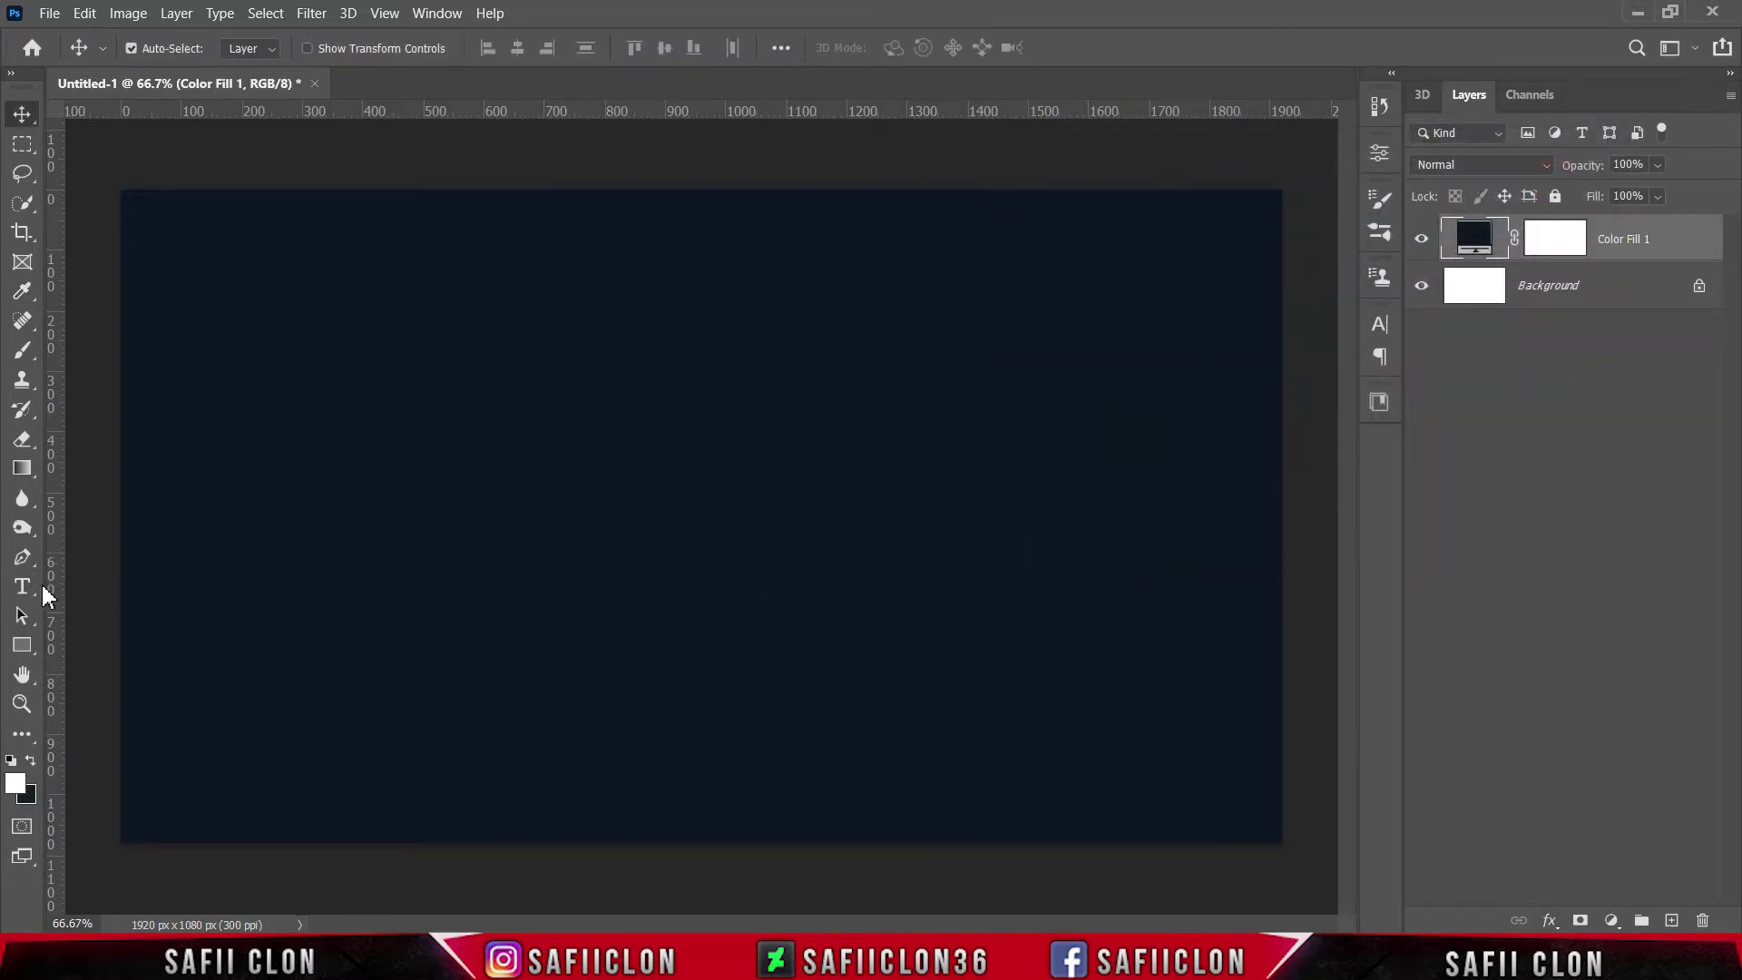
- Choose the Horizontal Type Tool with the Stretch Pro Regular font
click(22, 588)
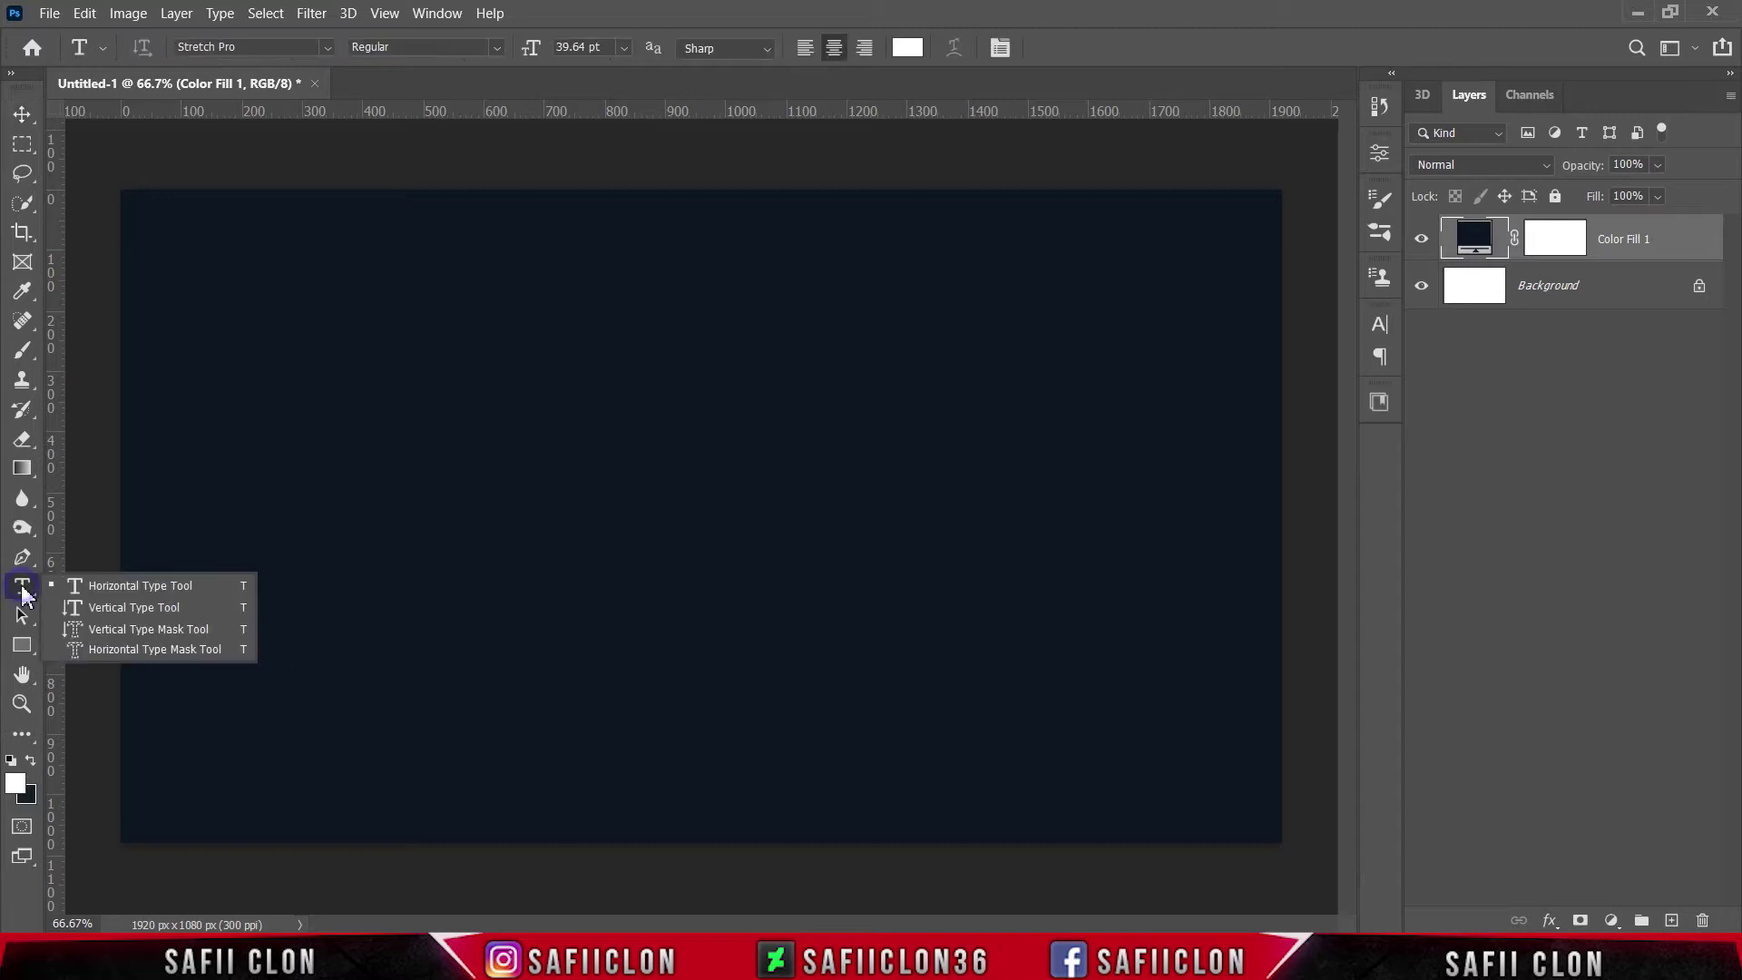
click(119, 590)
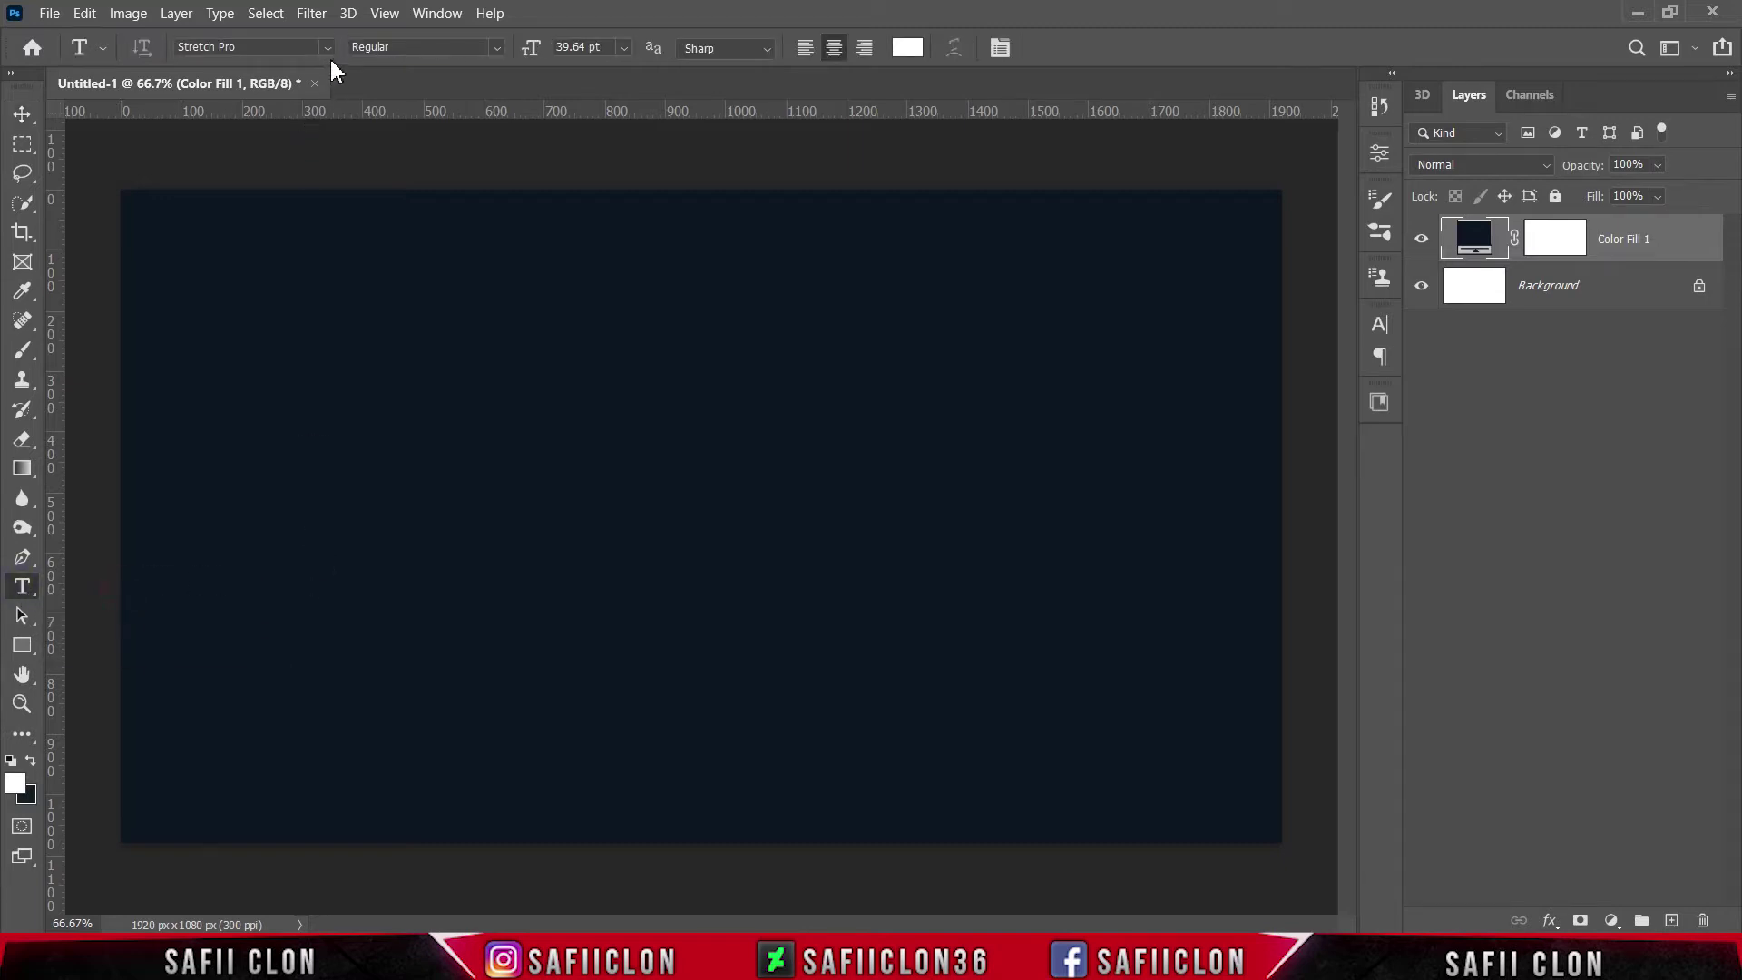
click(326, 48)
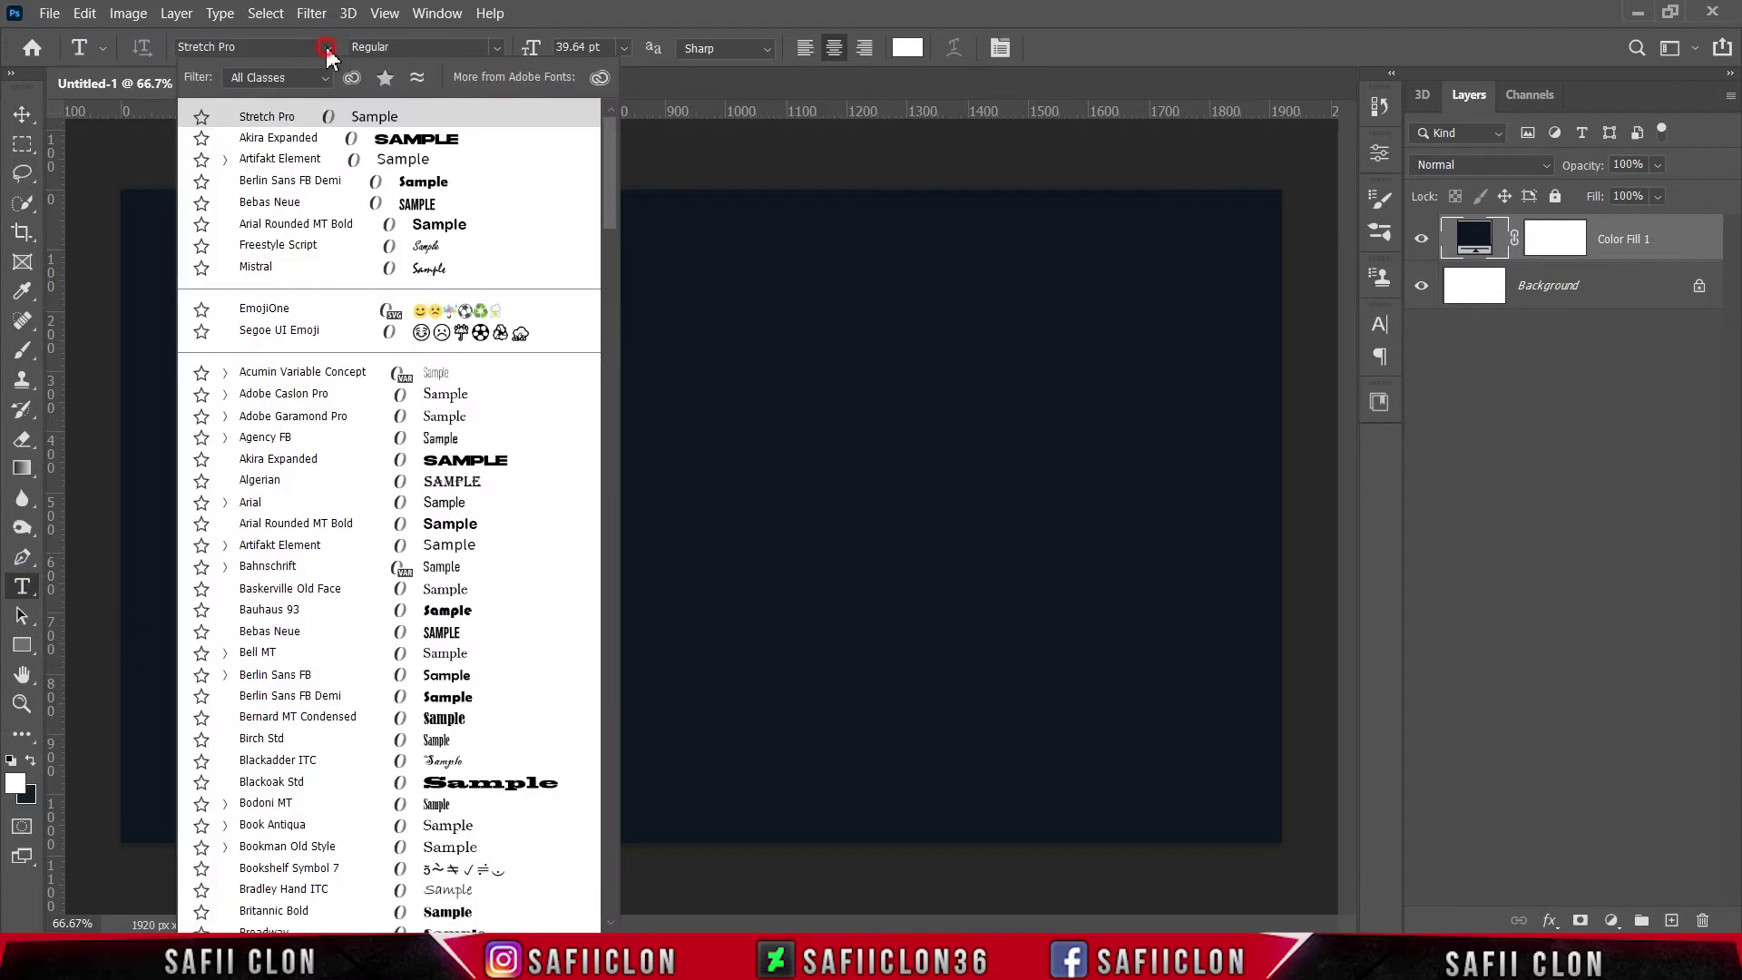
click(309, 118)
click(498, 47)
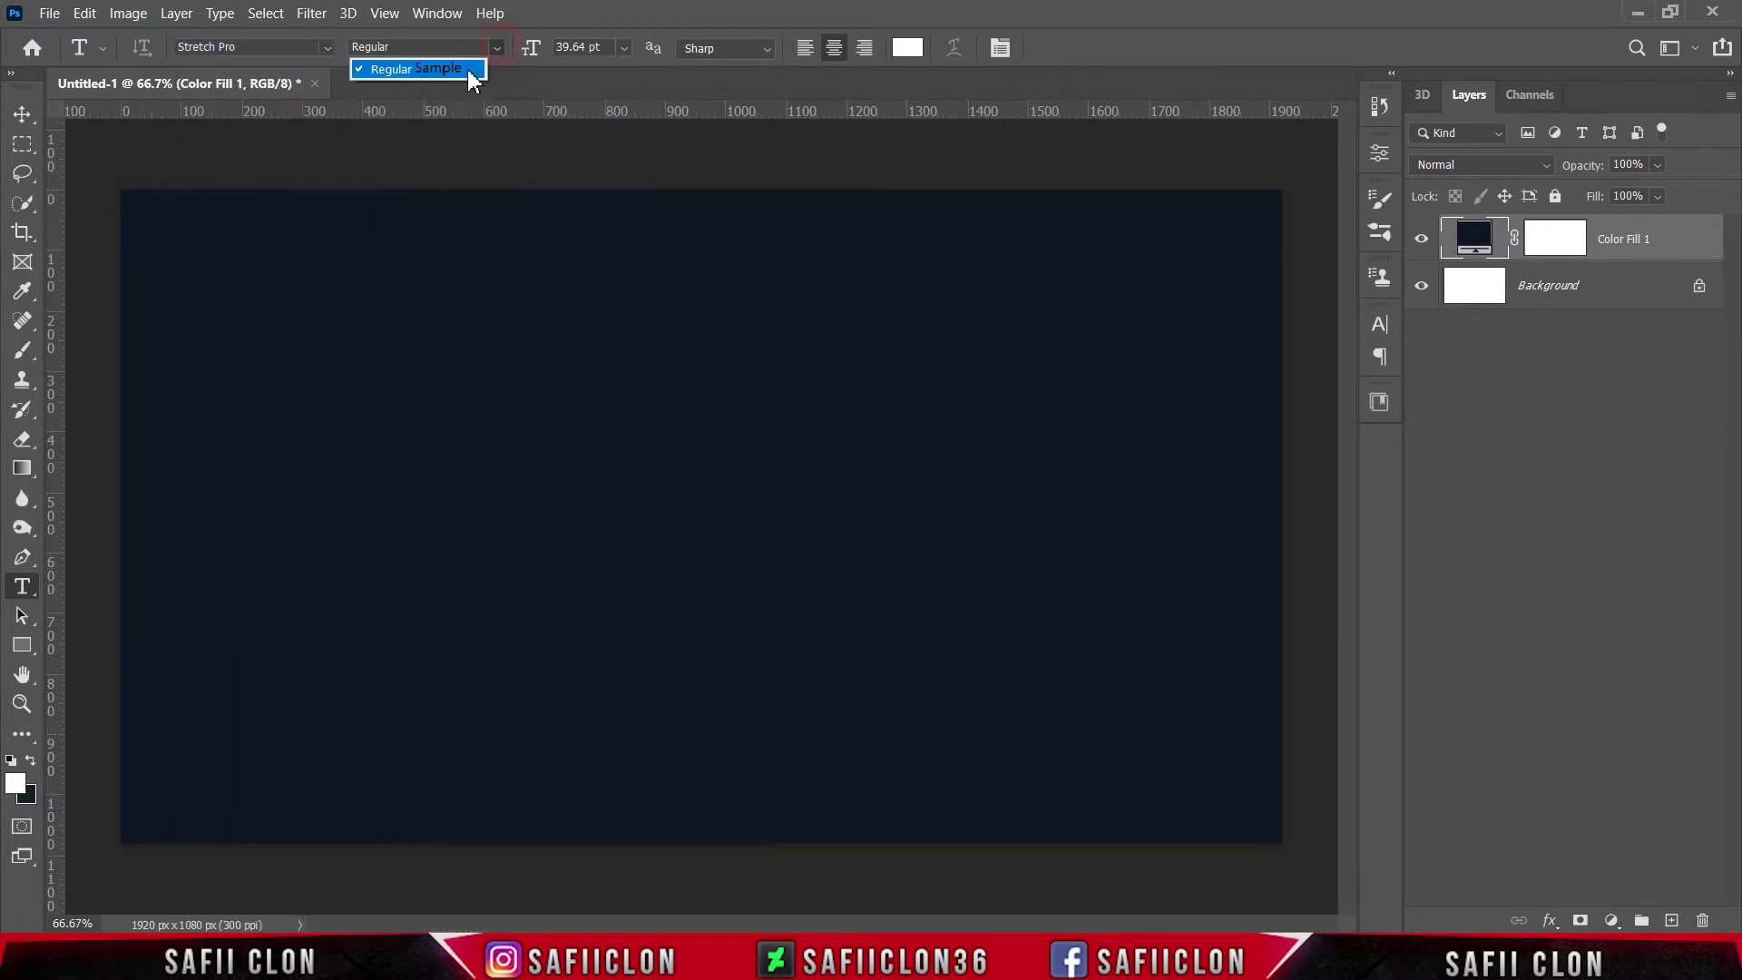
click(454, 71)
- Set the text colour to red fd4444
click(908, 48)
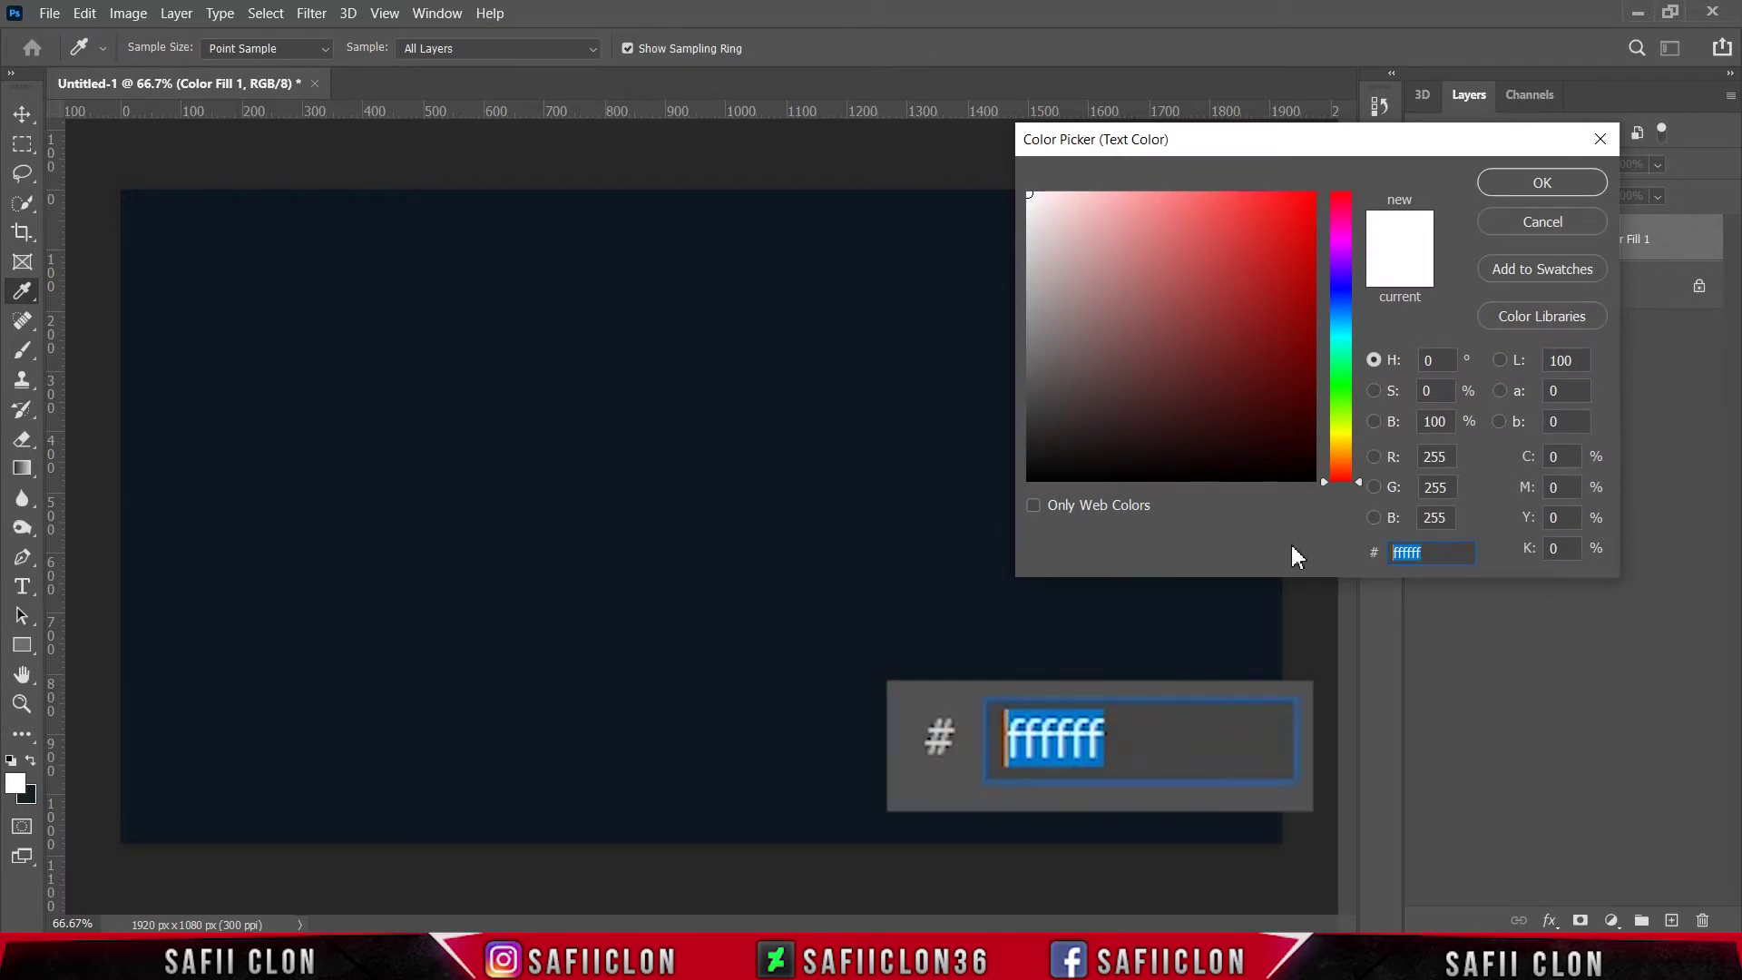
text(fd4)
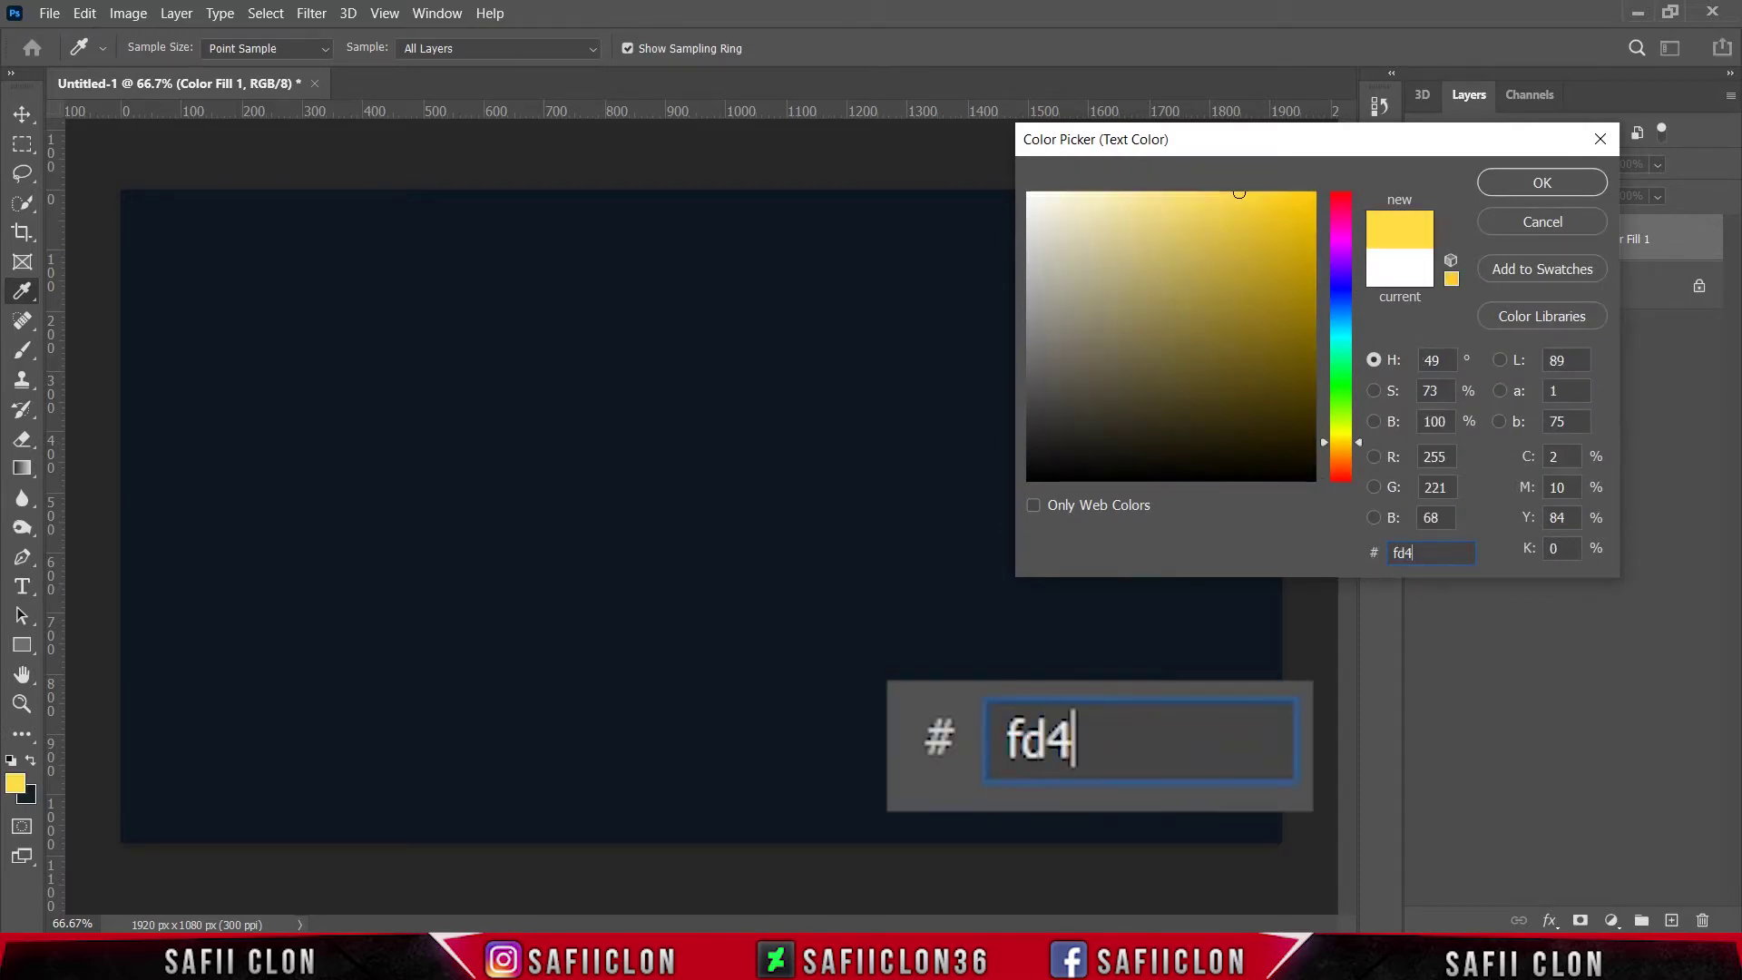
text(444)
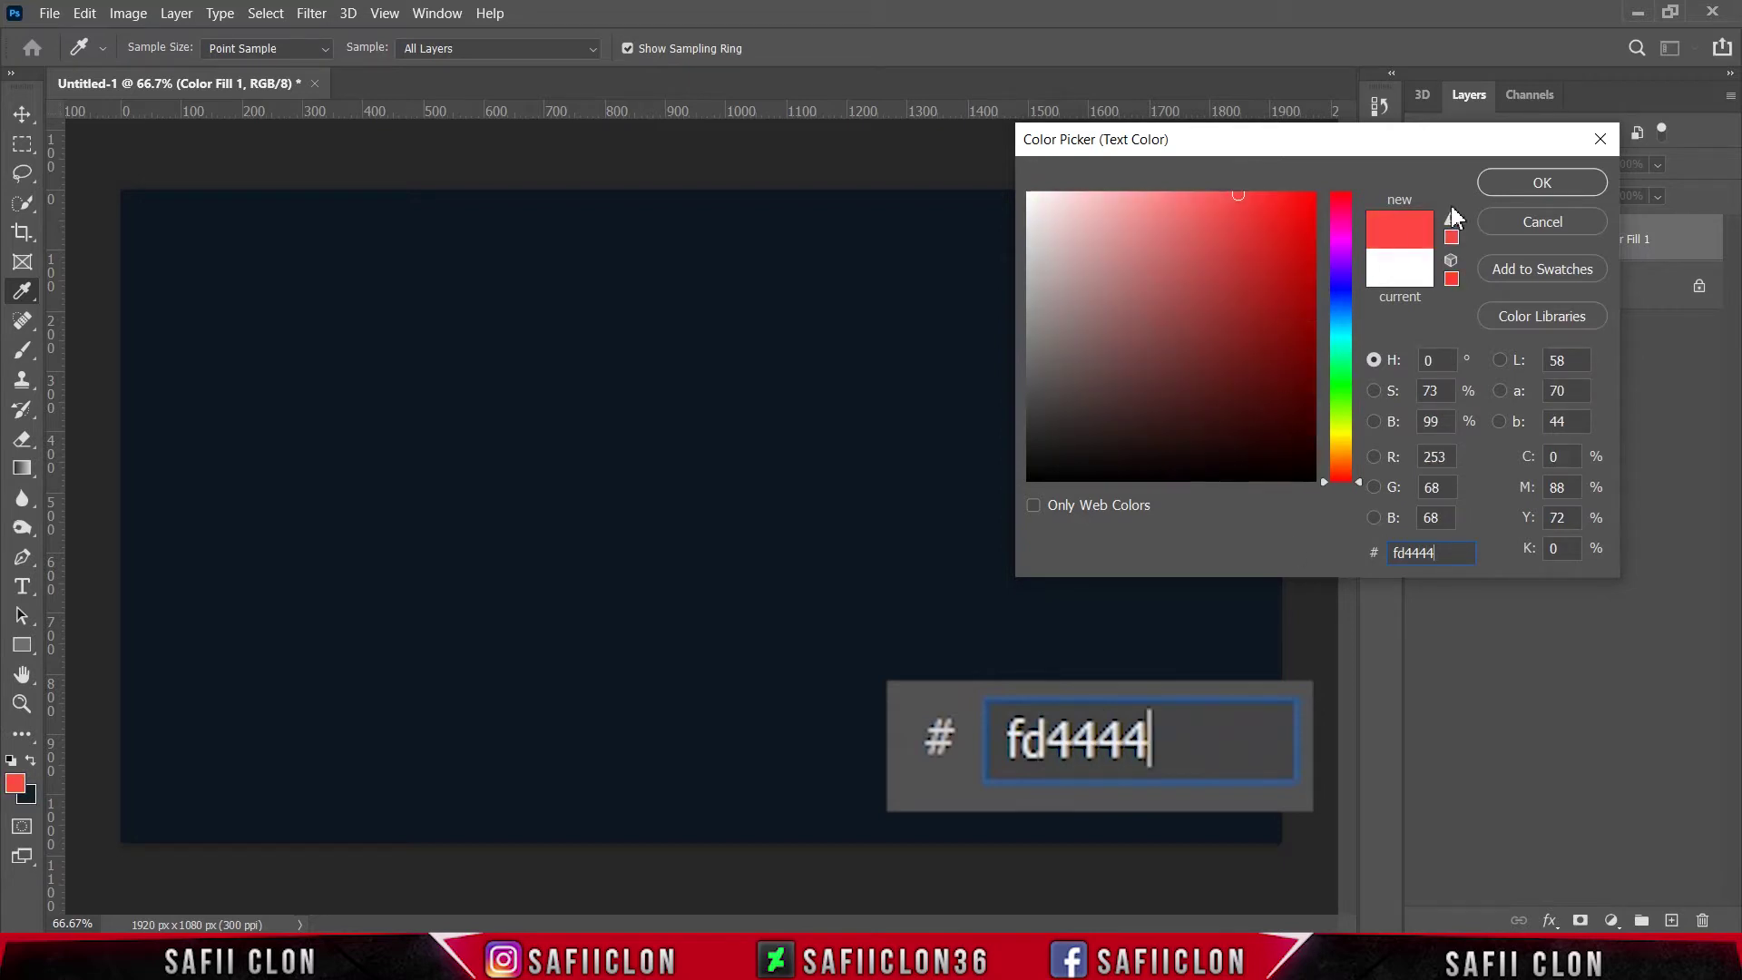
click(1539, 184)
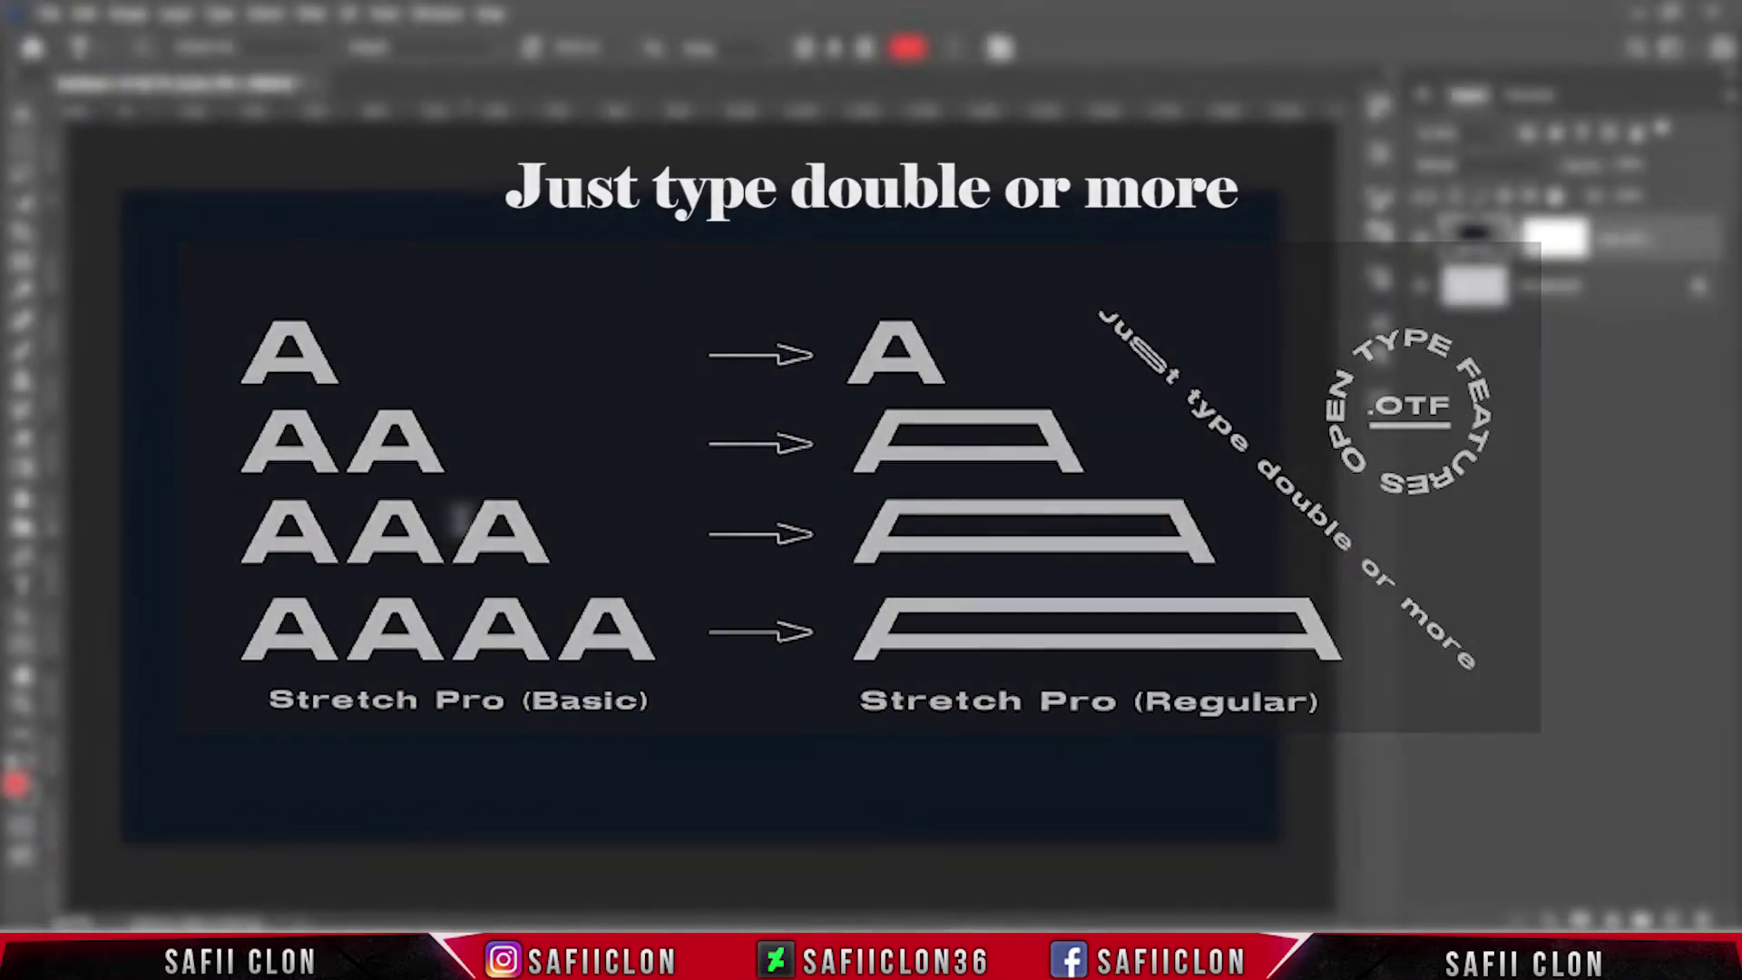
- Type 'DESSIGN' on the canvas as a new text layer and commit it
click(462, 495)
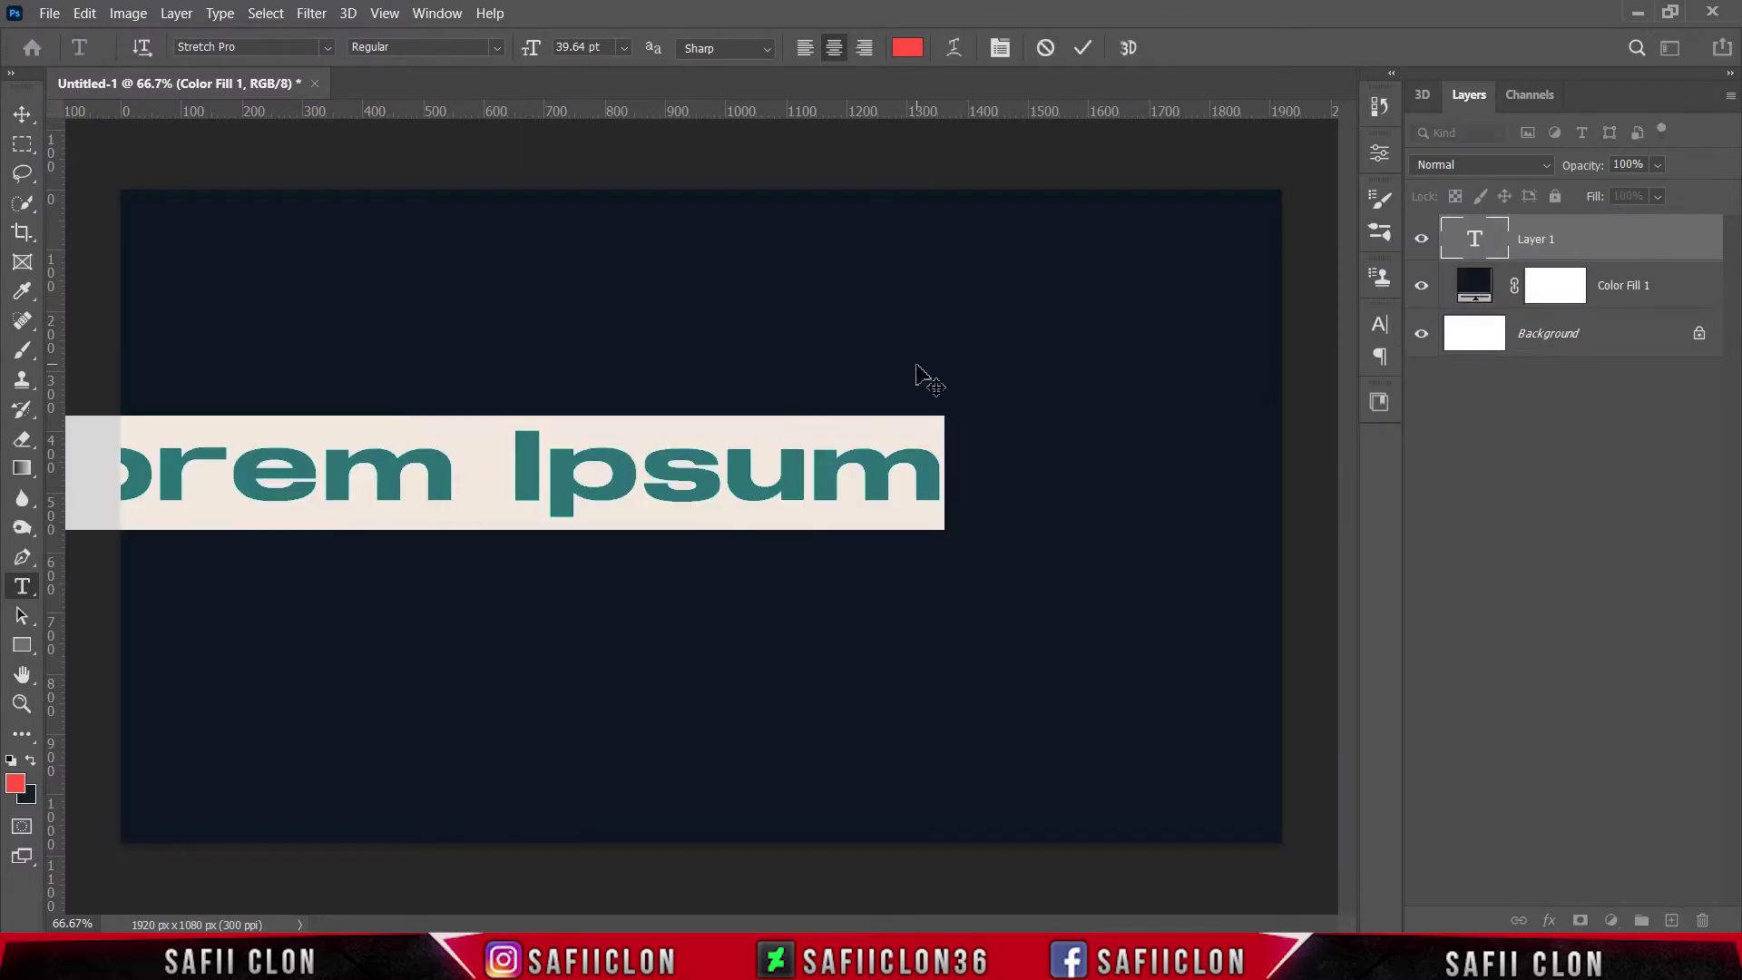
text(D)
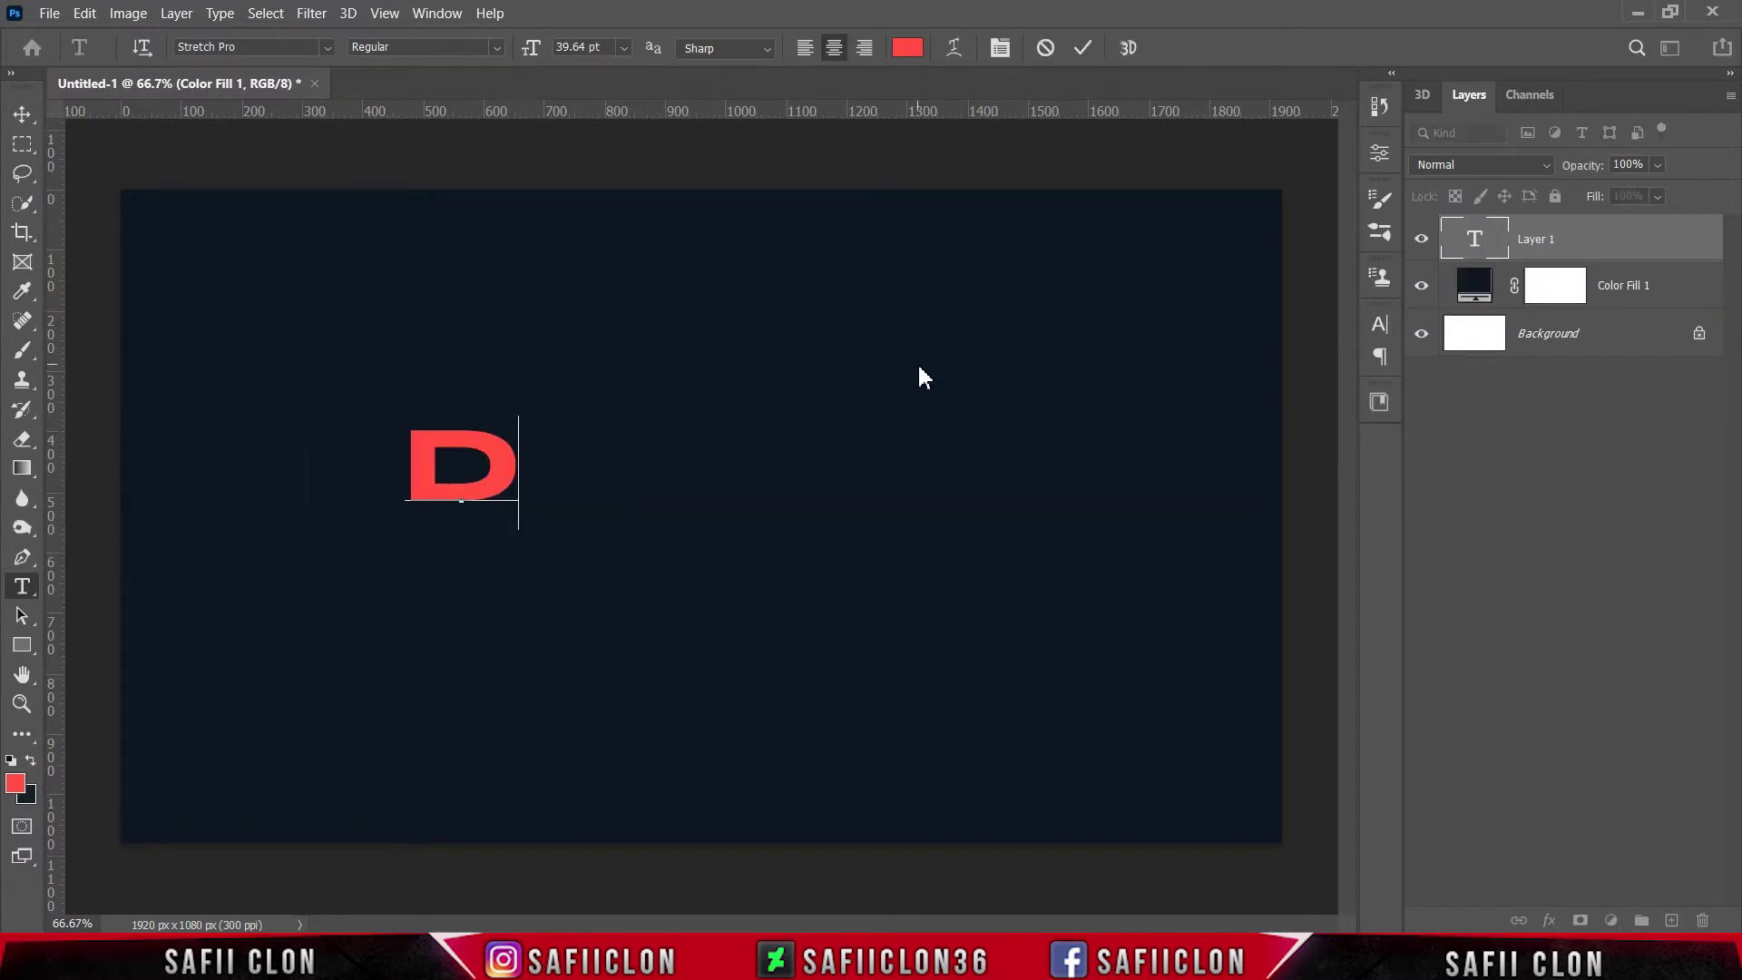
text(E)
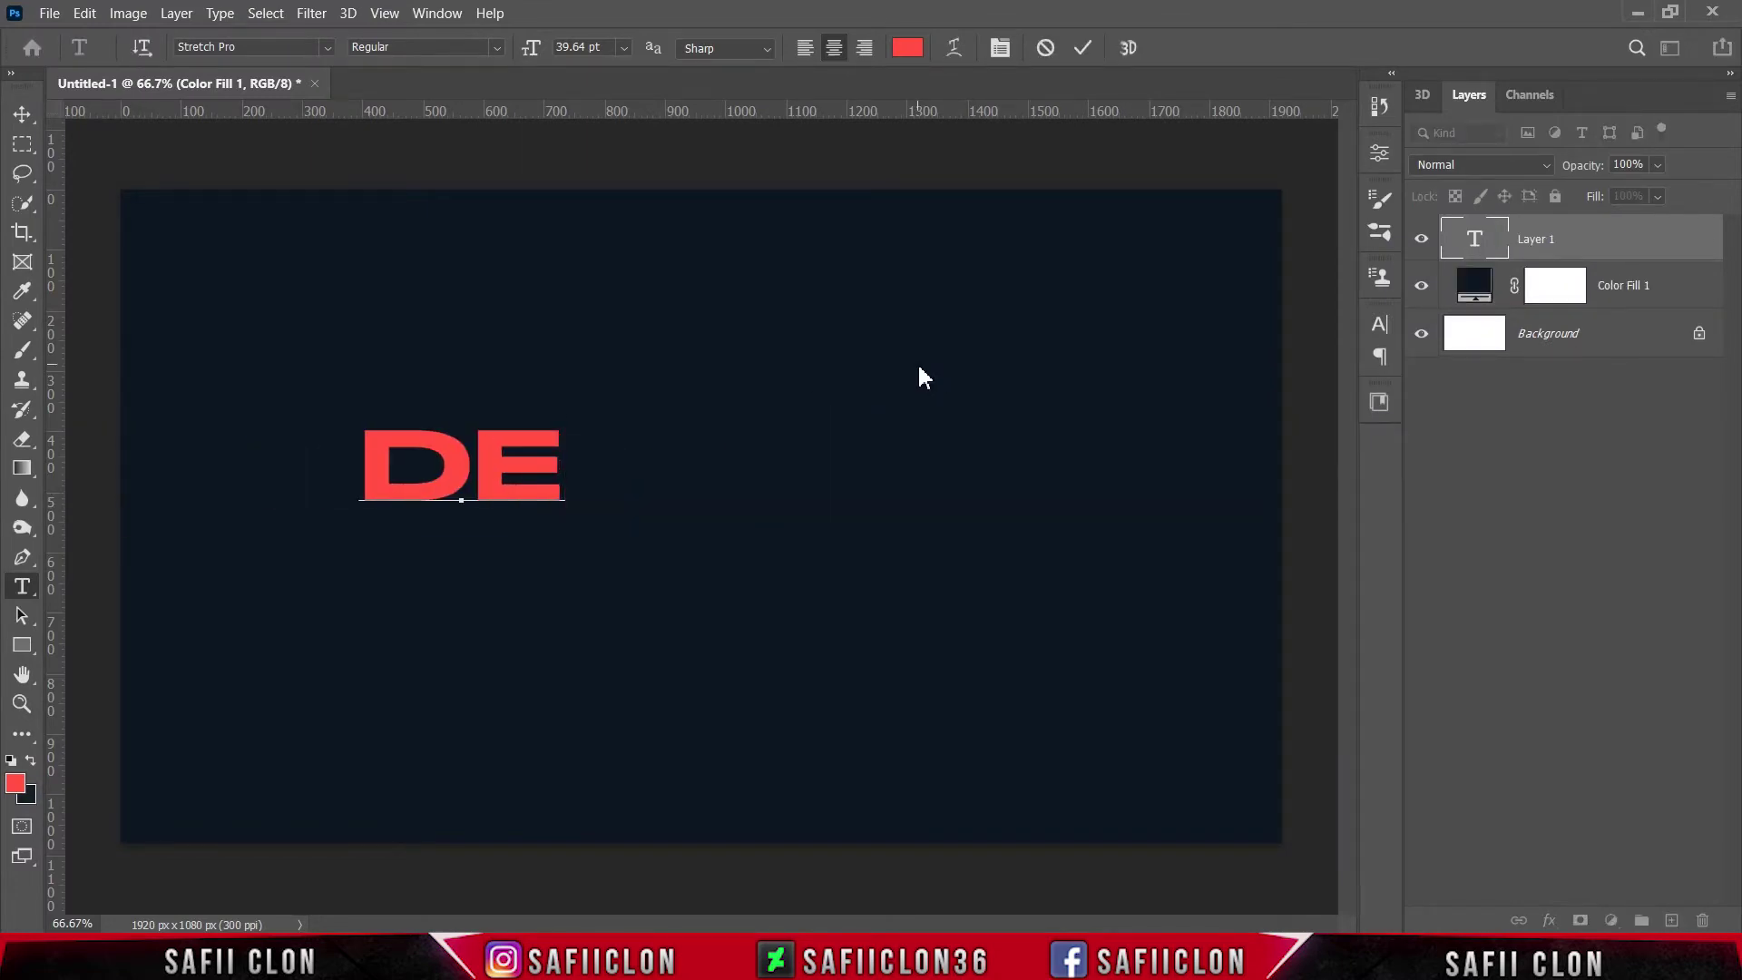
text(S)
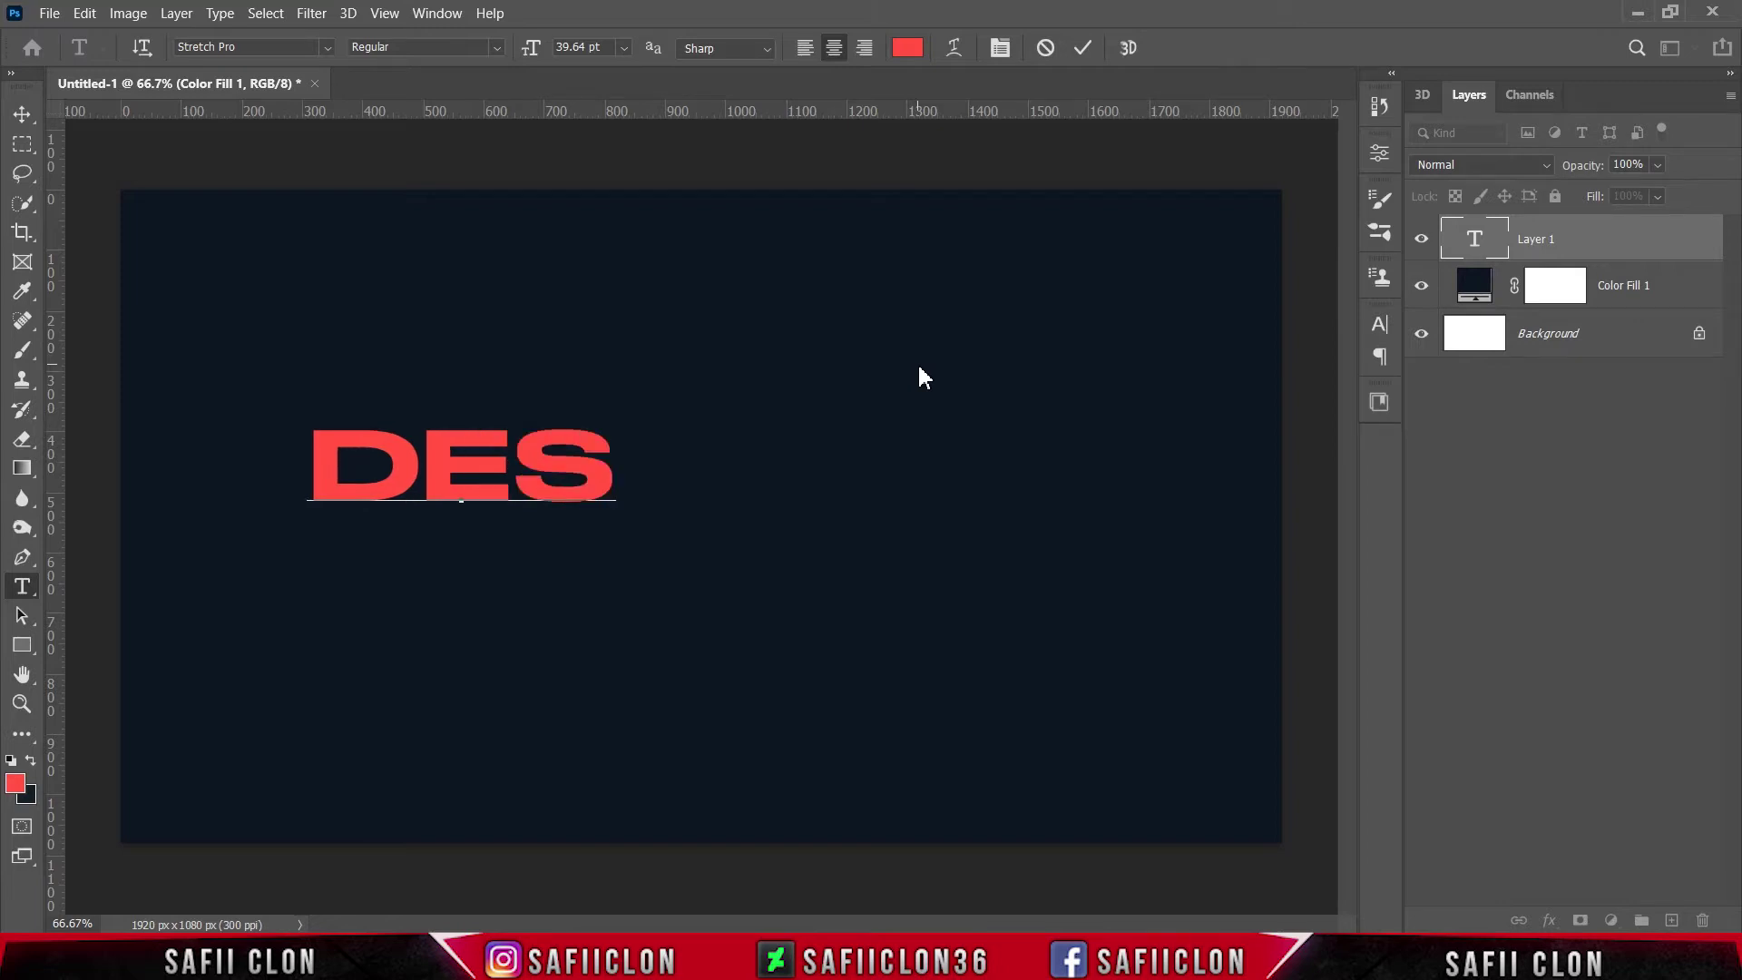
text(S)
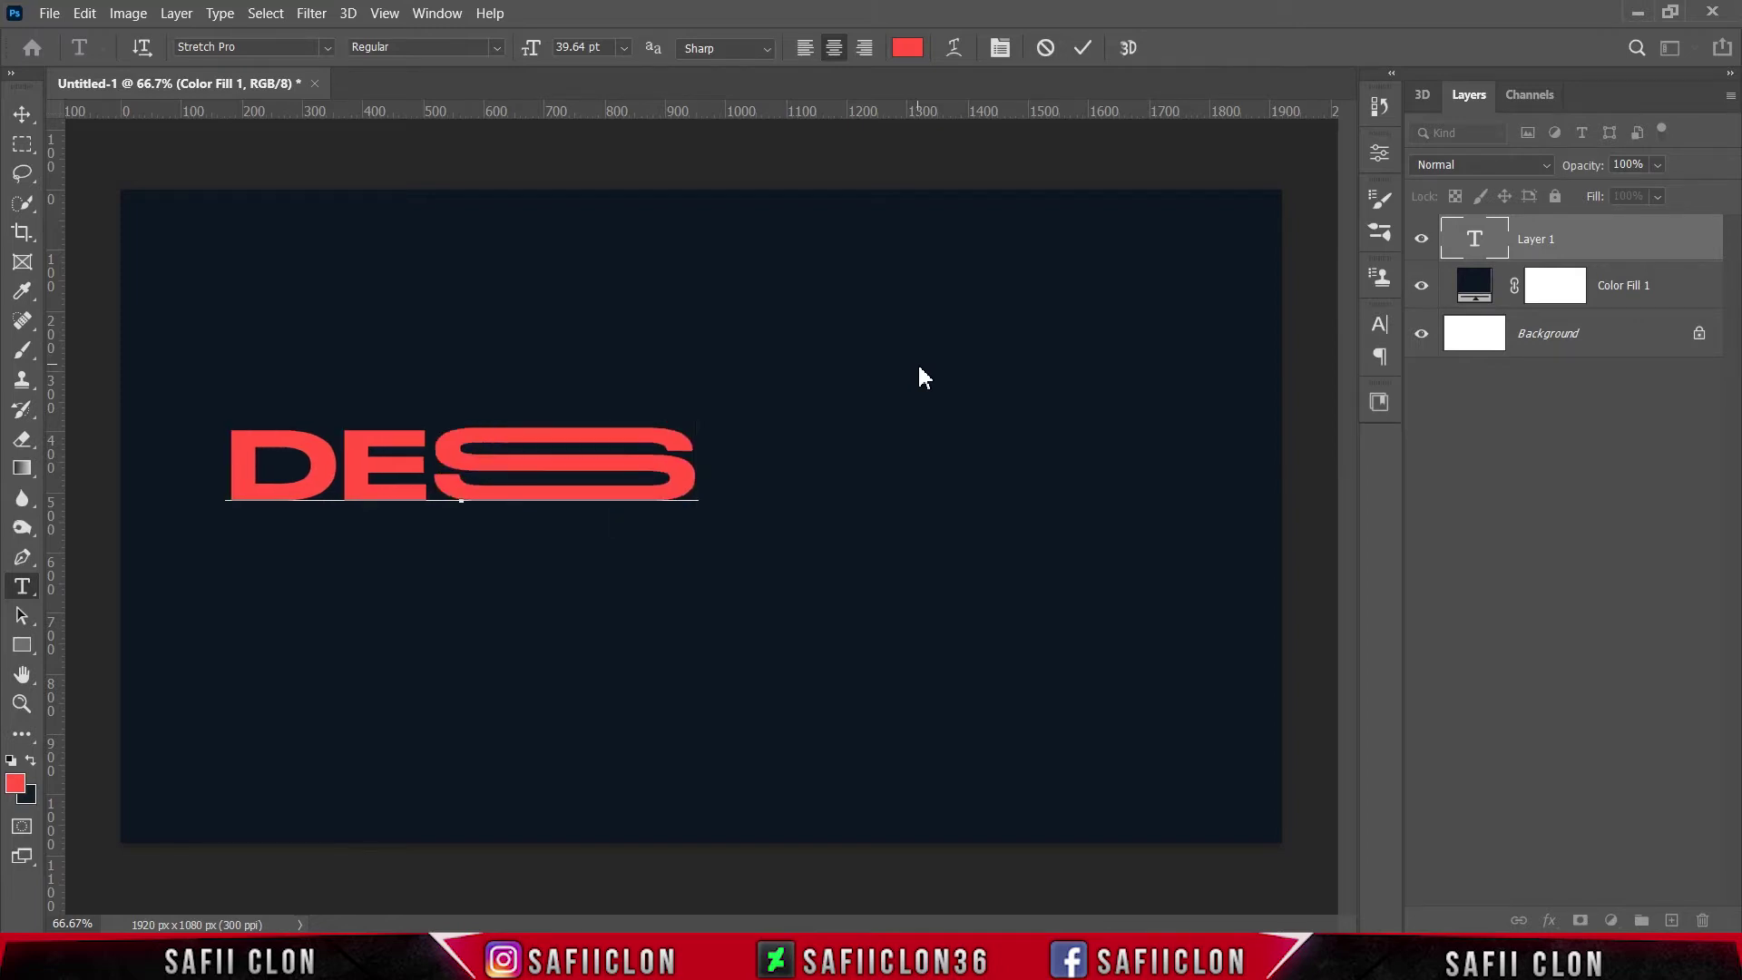
text(IGN)
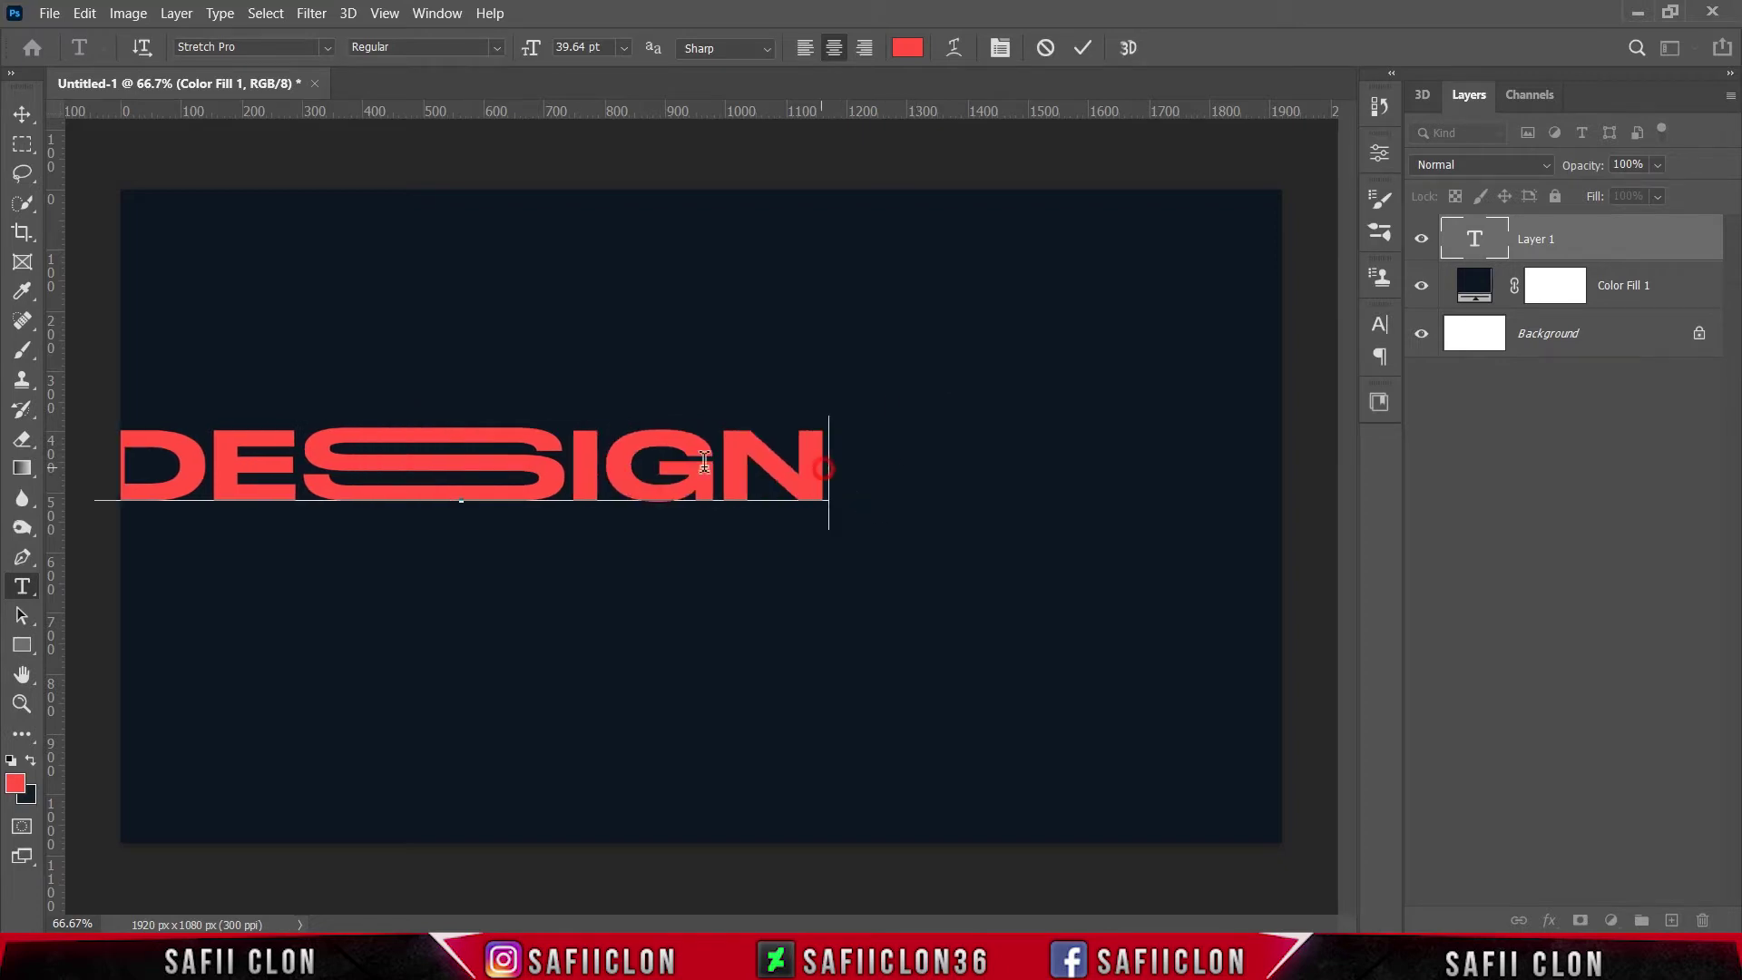
drag(827, 472, 100, 471)
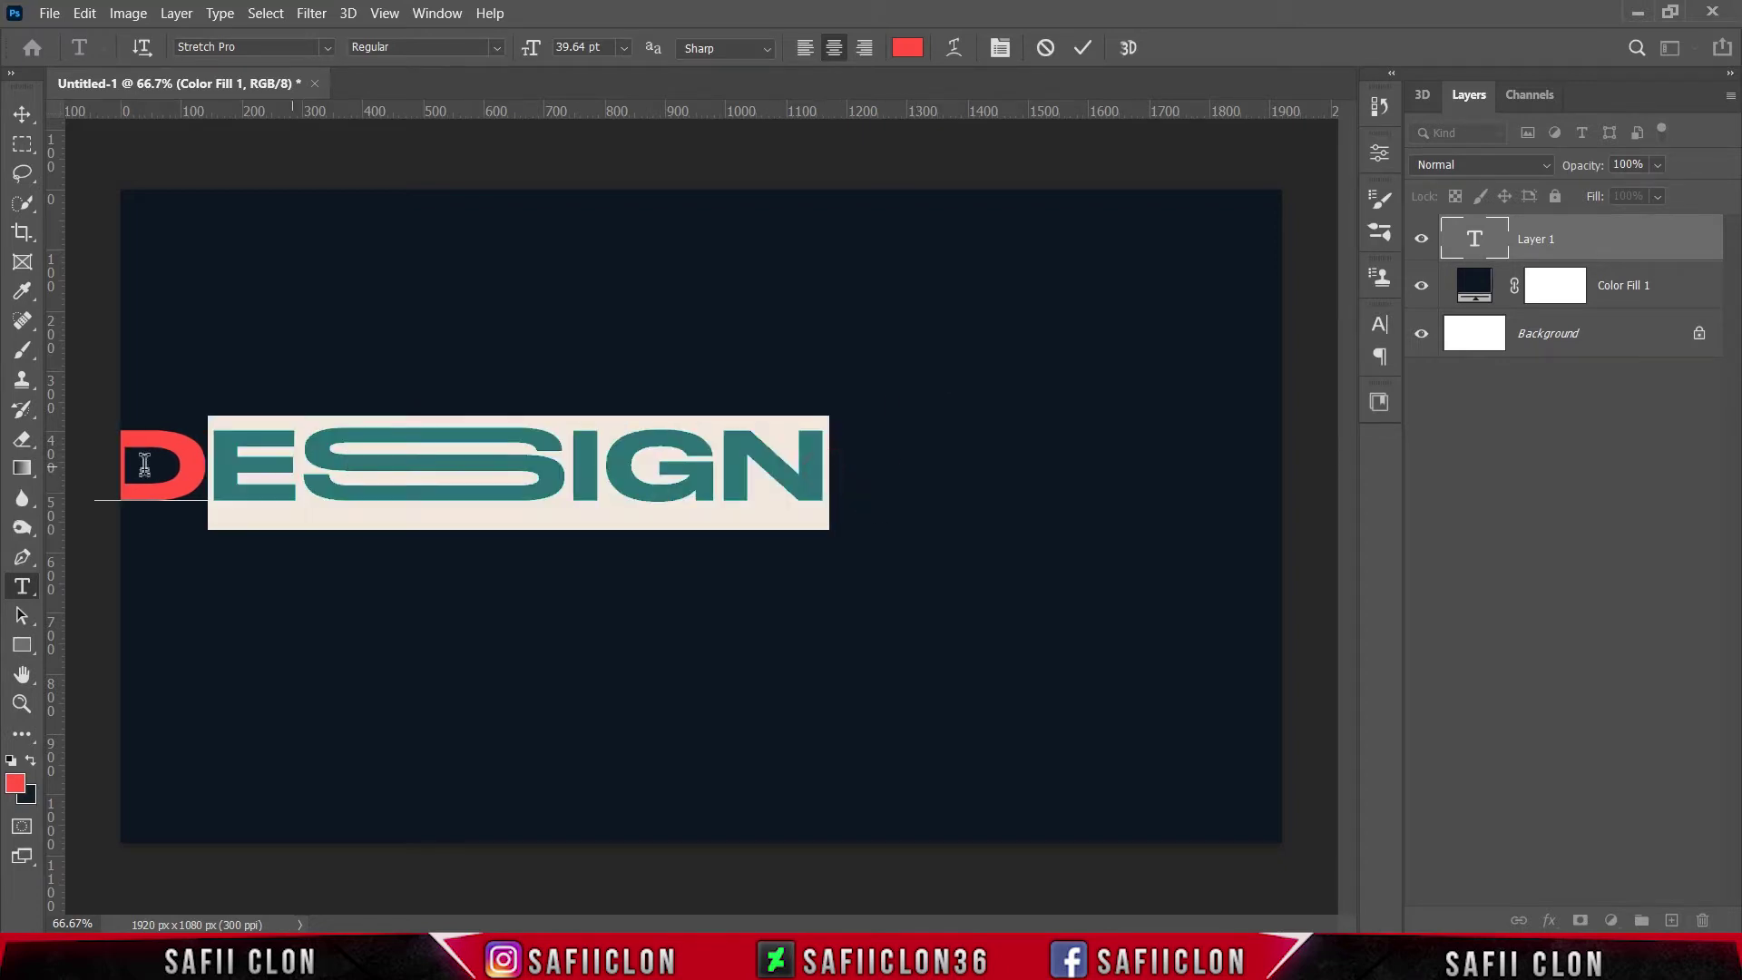
click(1083, 50)
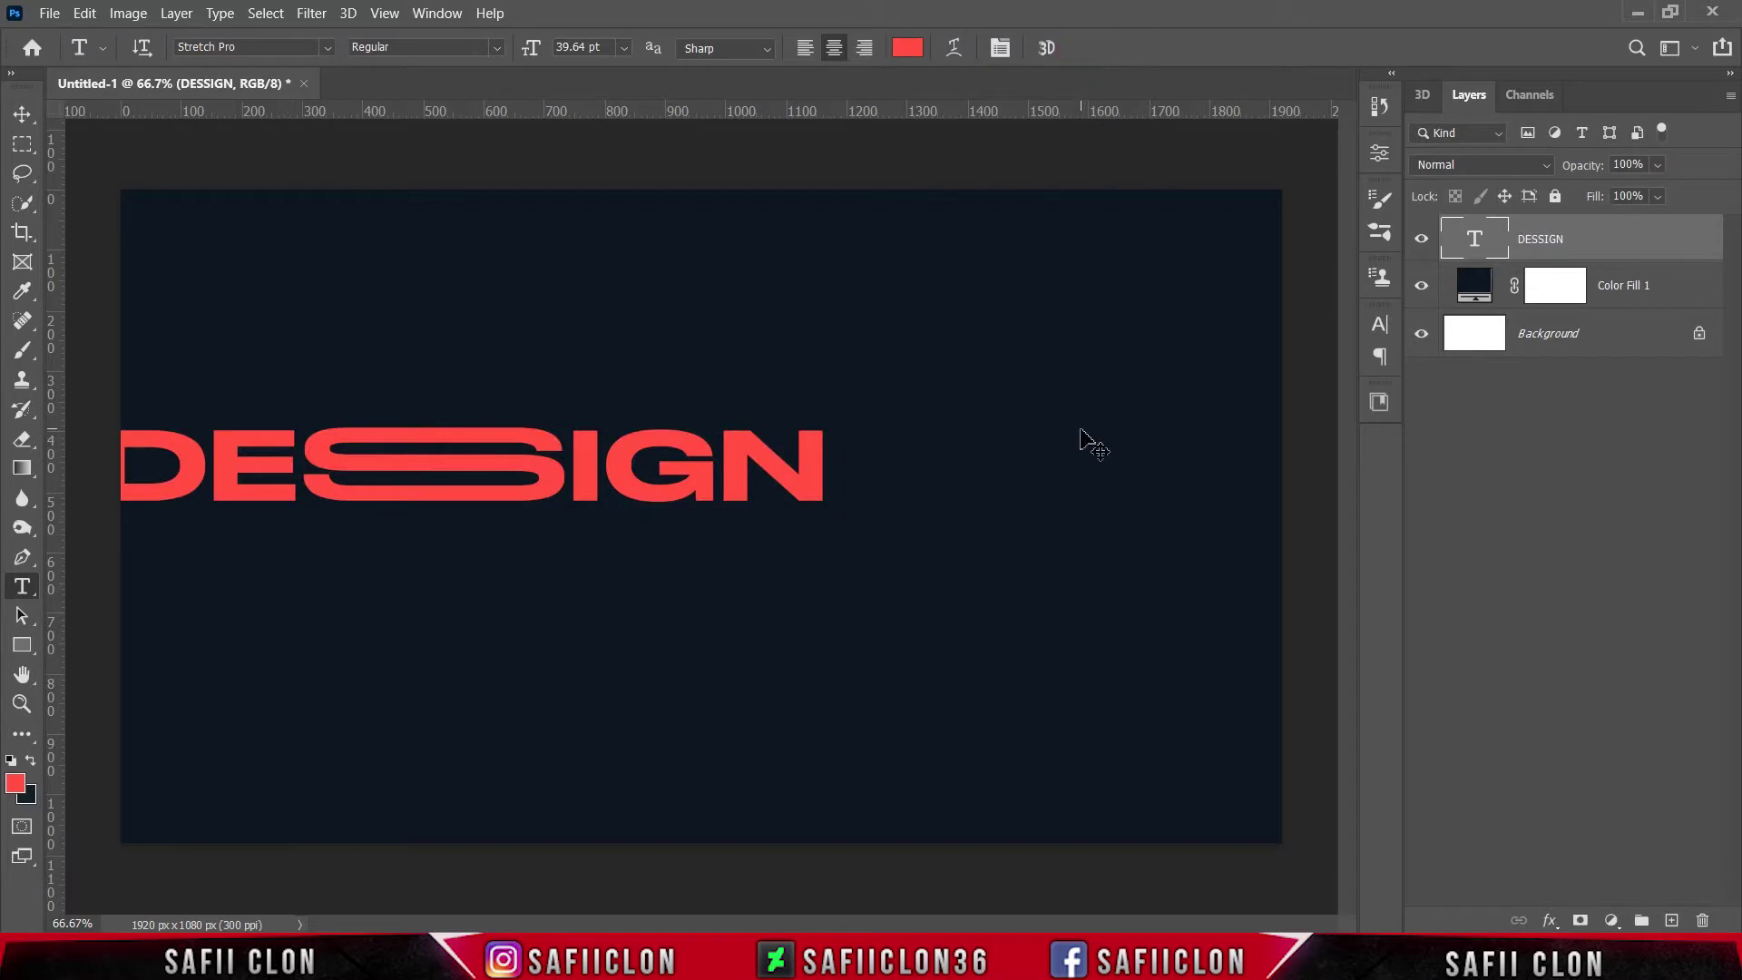
- Free-transform the DESSIGN text to about 140% size, centred on the canvas
key(ctrl+t)
mouse_move(541, 495)
mouse_down()
mouse_move(828, 508)
mouse_move(786, 549)
mouse_up()
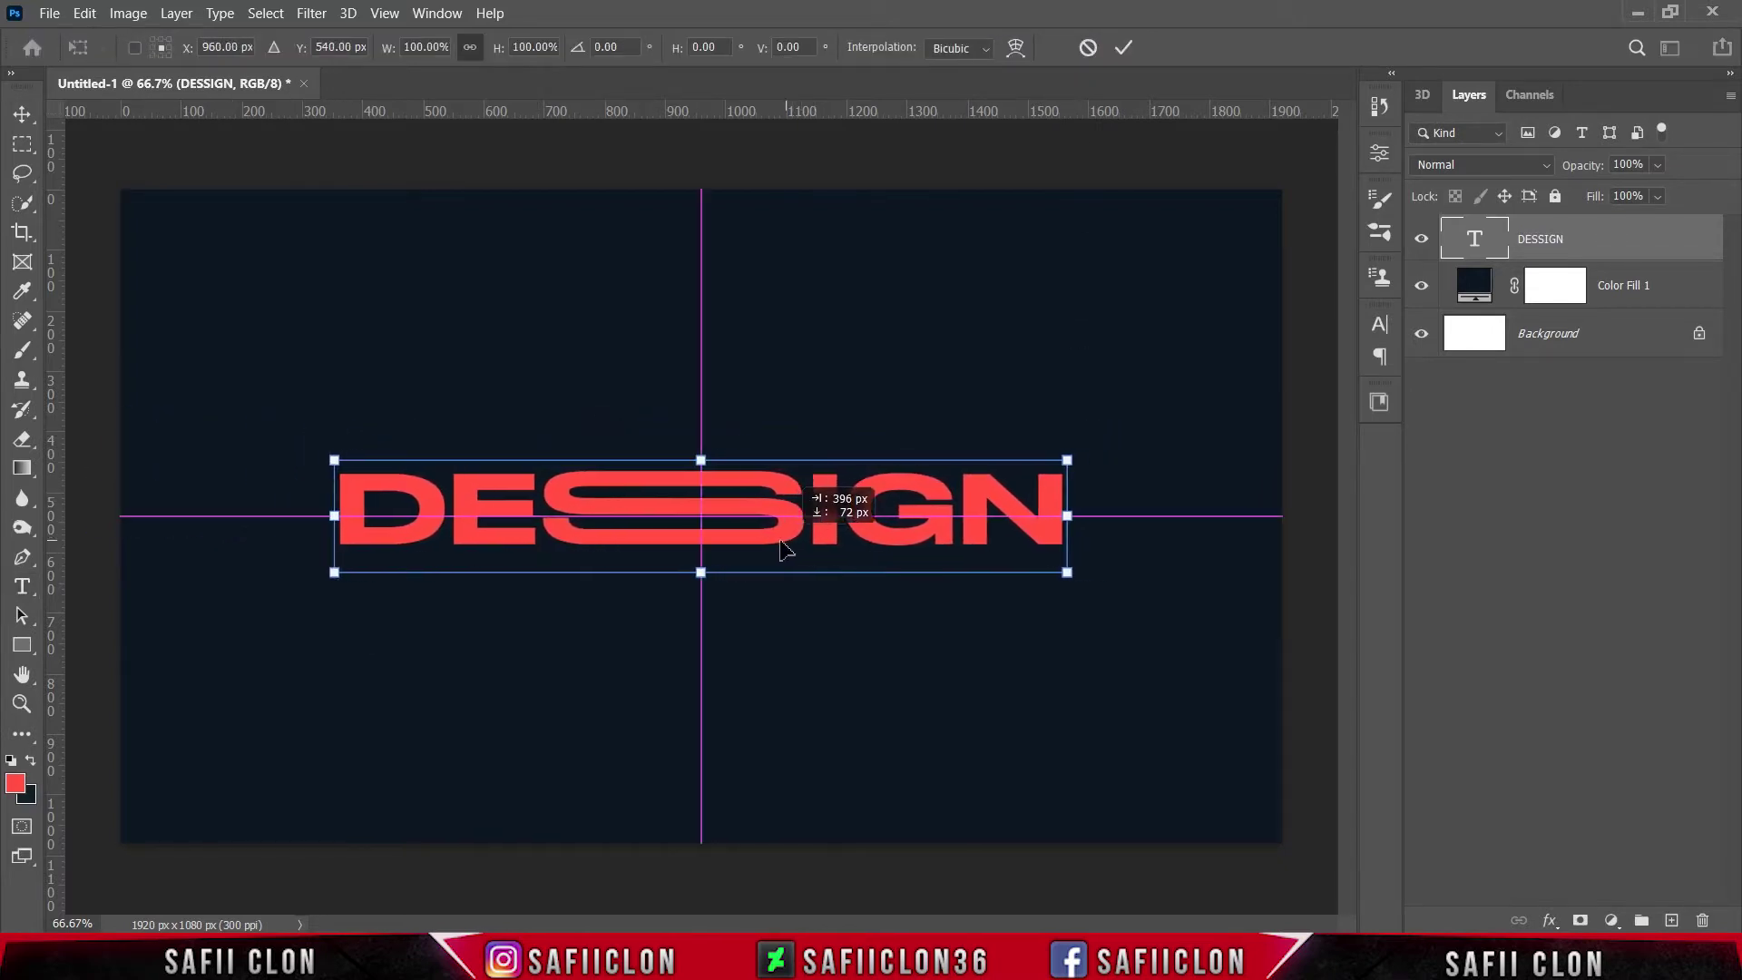
mouse_move(1067, 460)
mouse_down()
mouse_move(1247, 419)
mouse_move(1239, 432)
mouse_up()
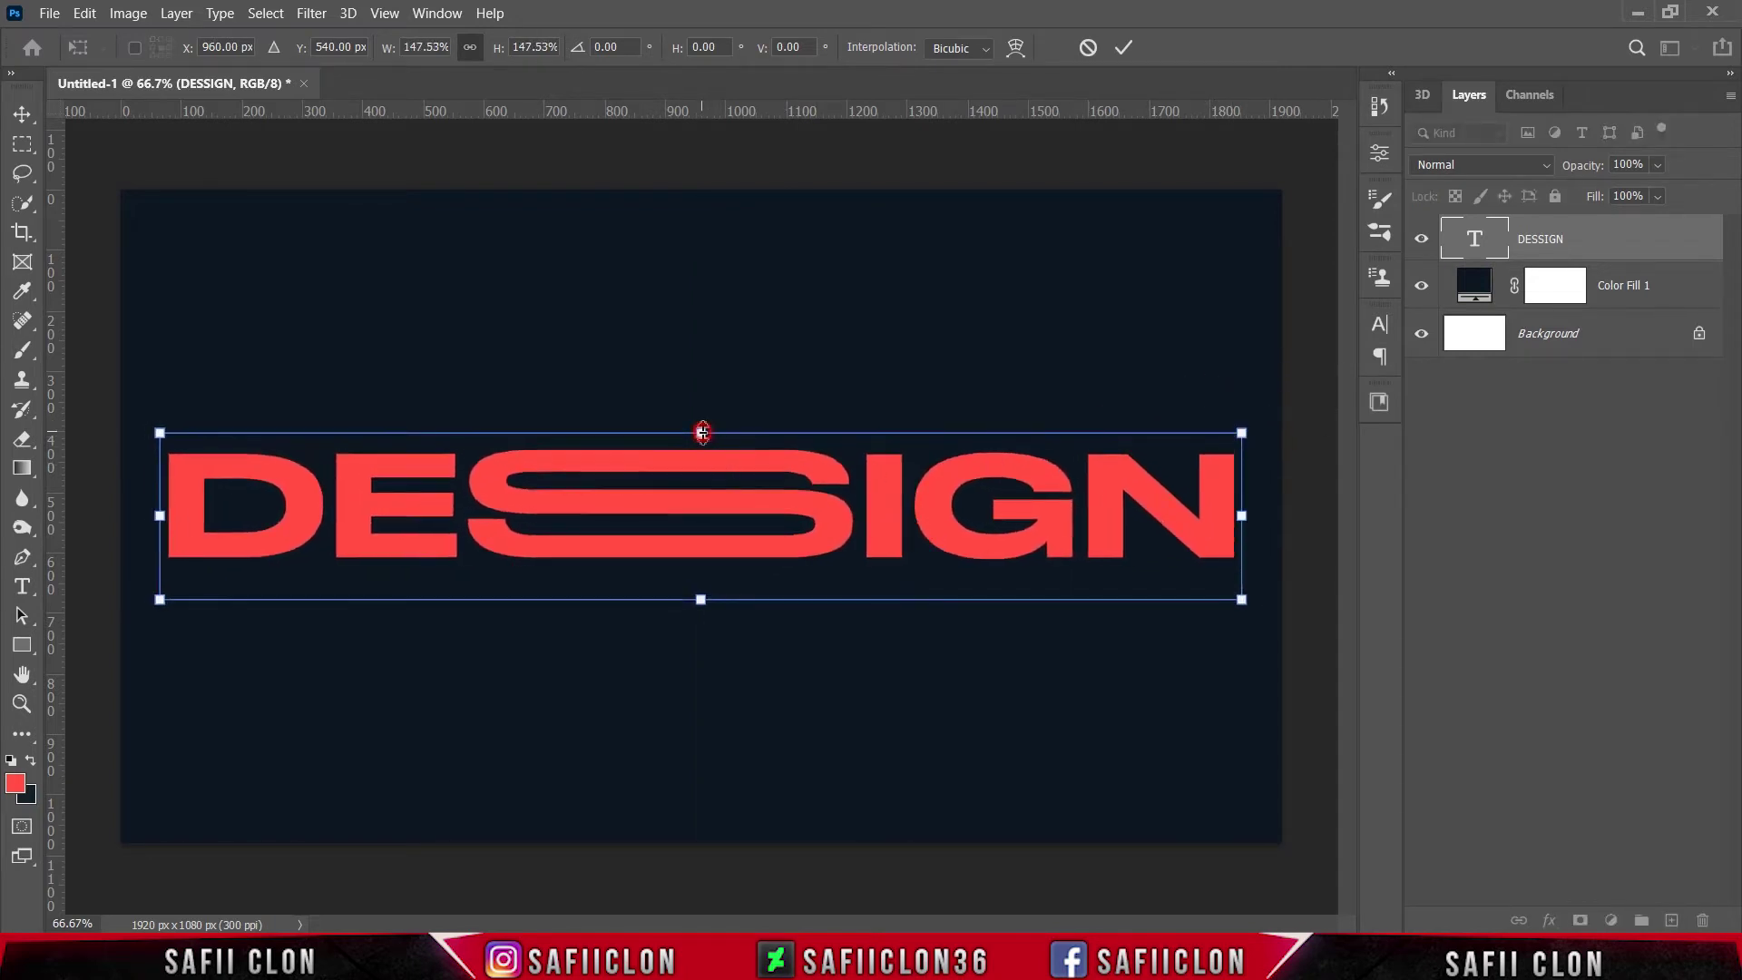
drag(700, 432, 701, 439)
drag(899, 481, 885, 477)
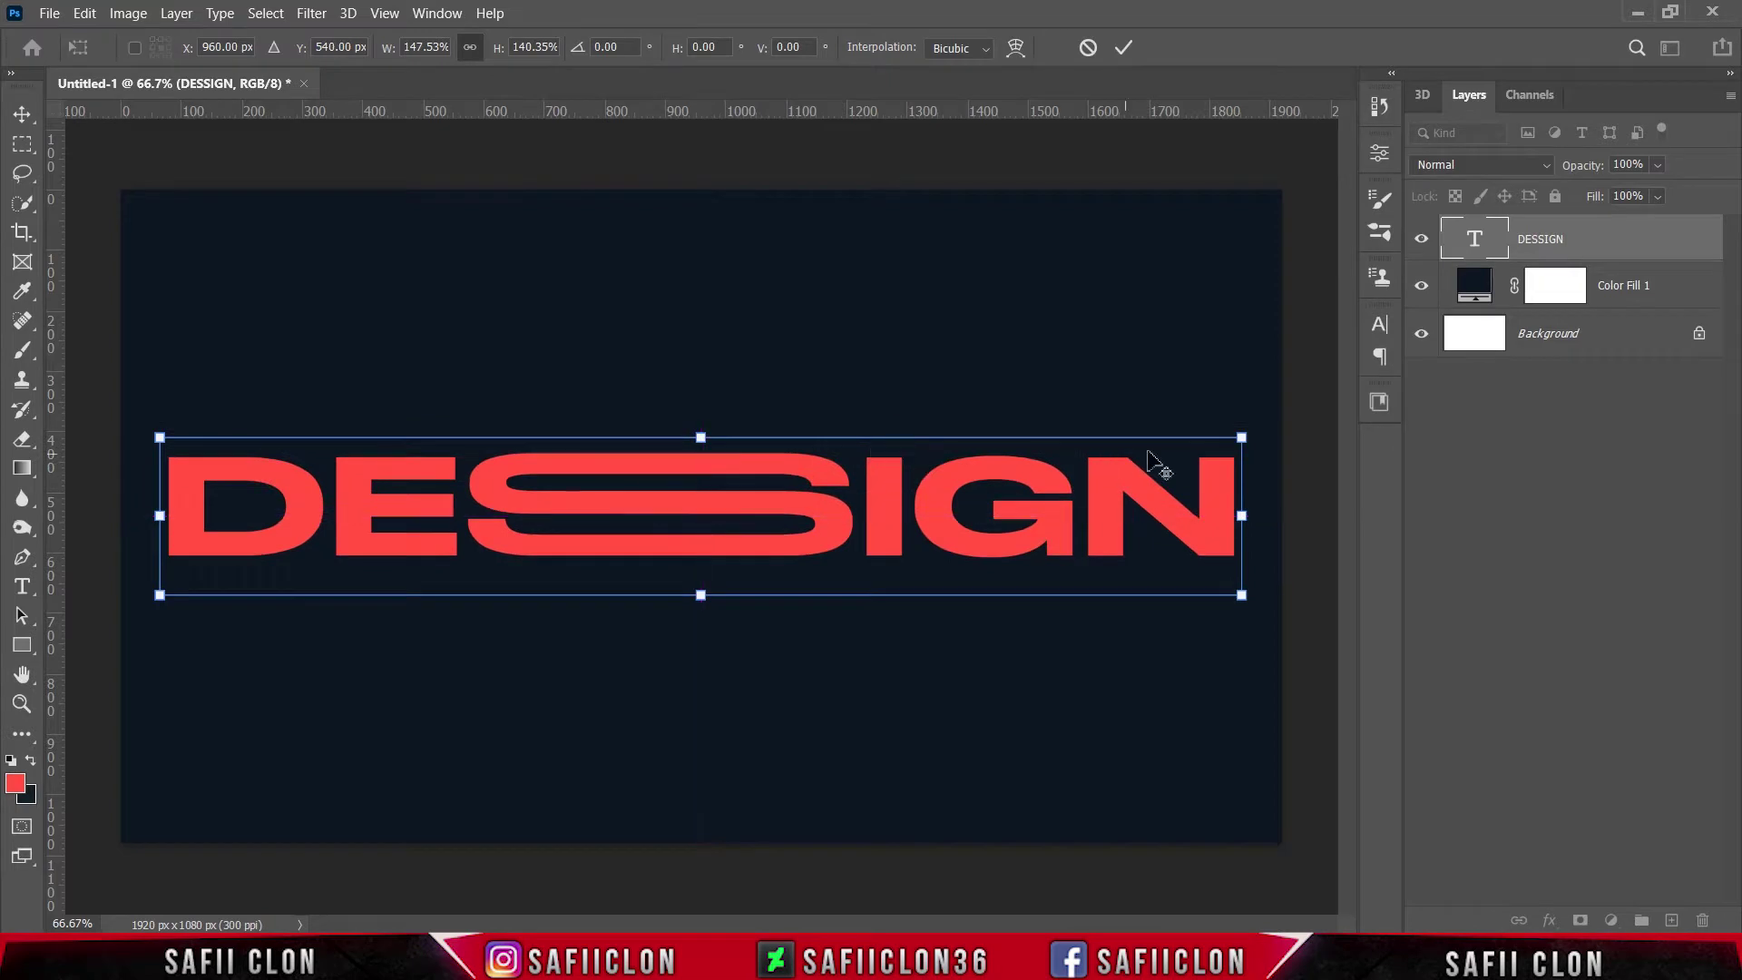
drag(1241, 438, 1219, 442)
drag(979, 517, 982, 517)
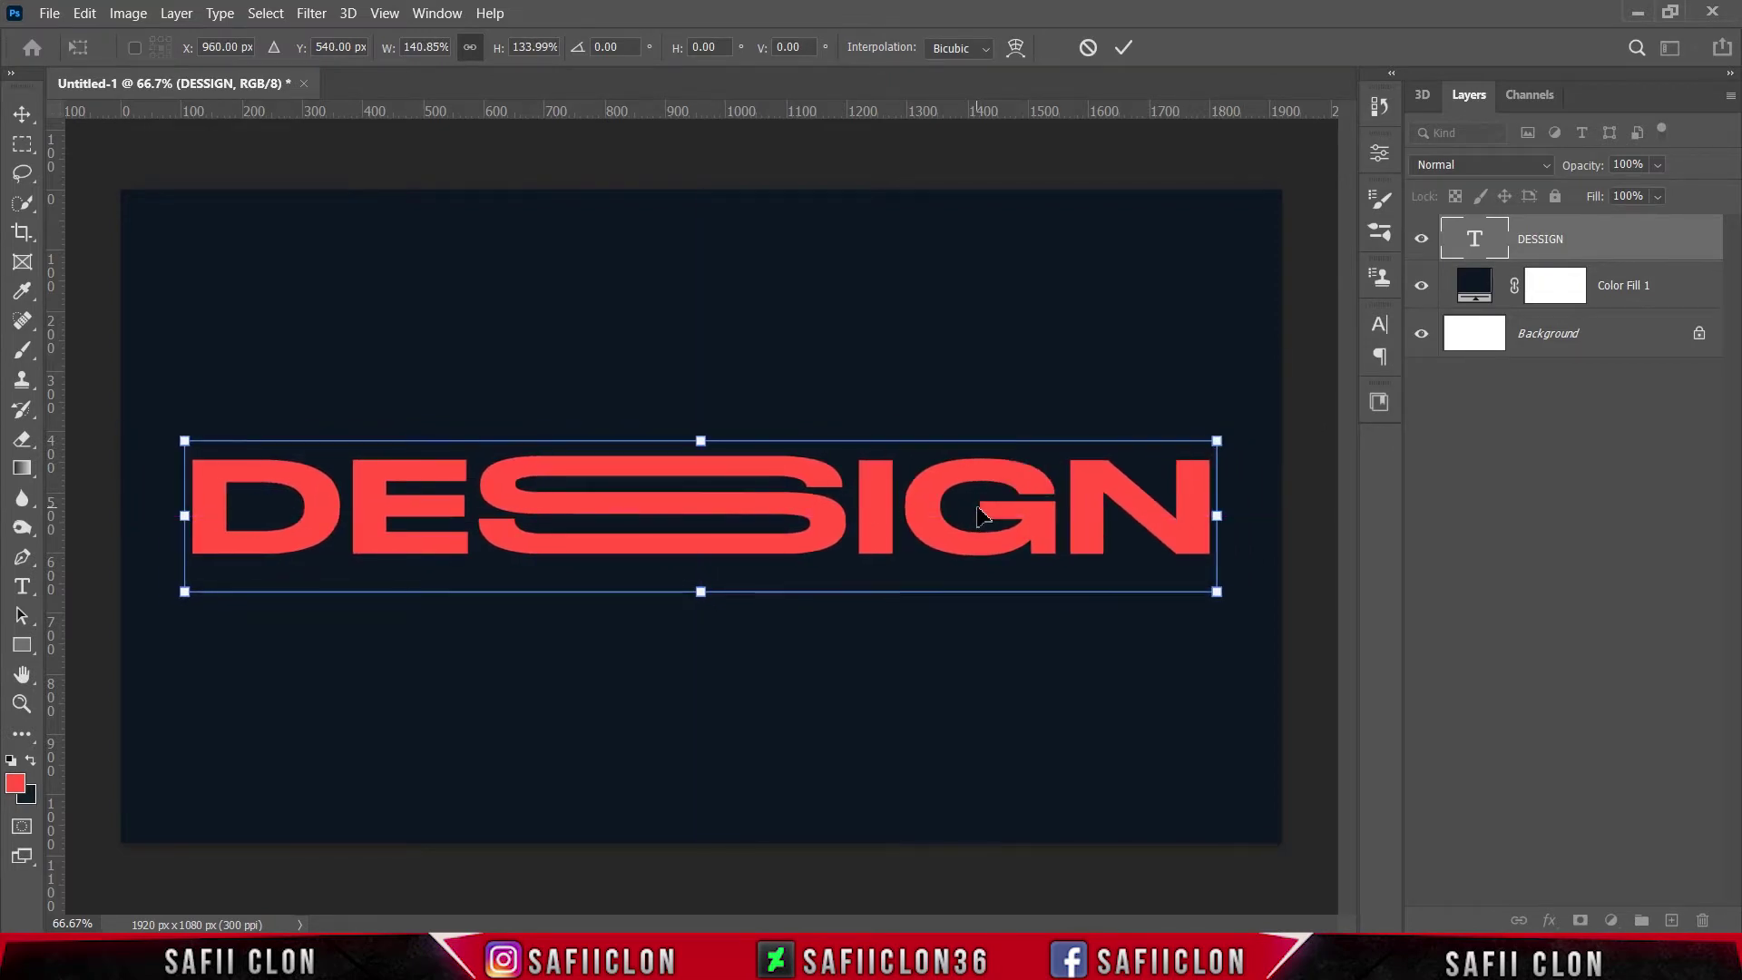
click(1123, 48)
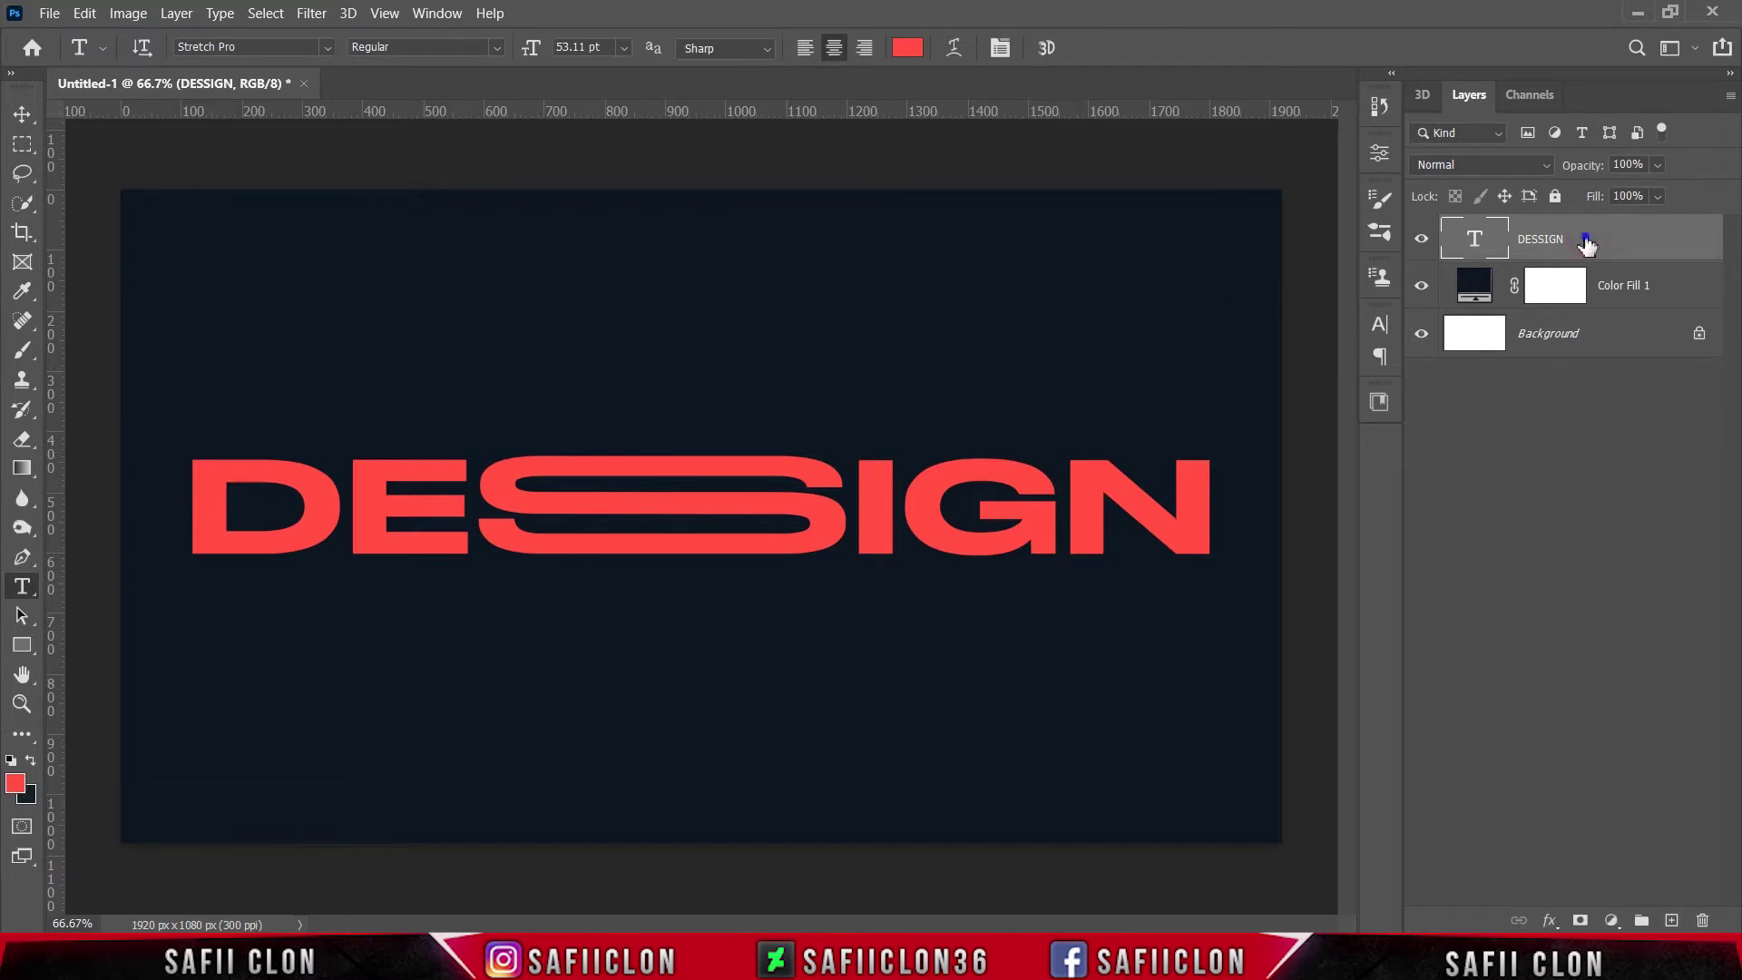
- Convert the DESSIGN text layer into a smart object
right_click(1587, 245)
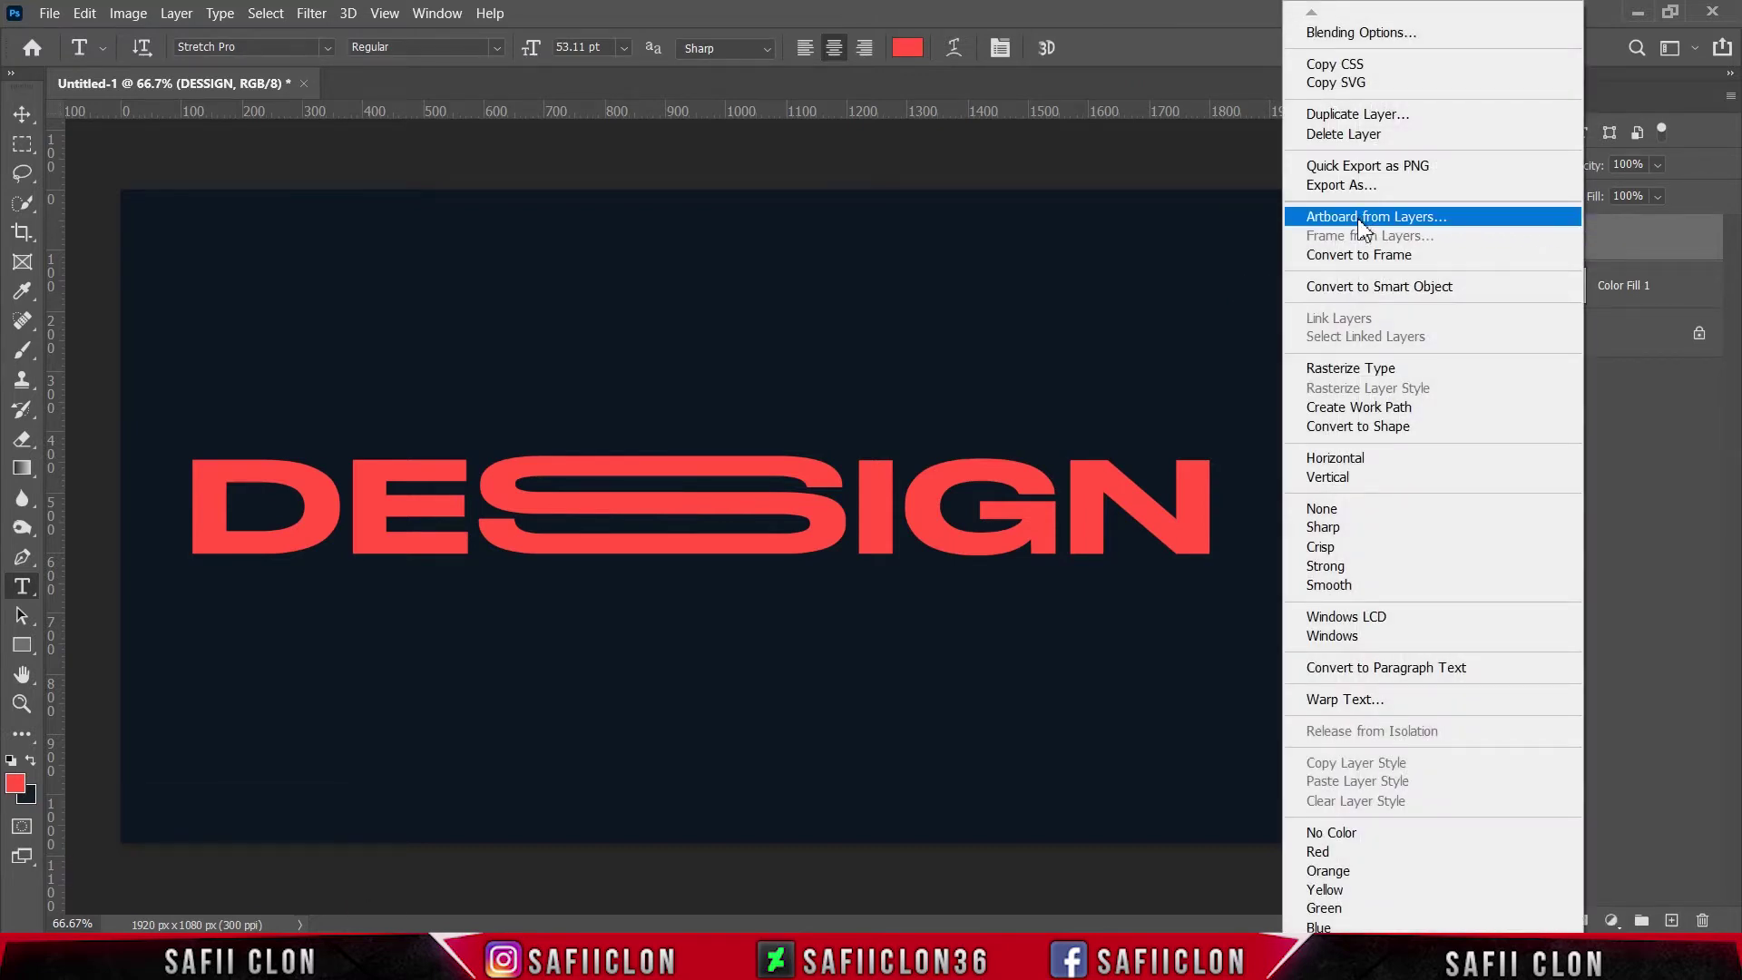
click(1372, 286)
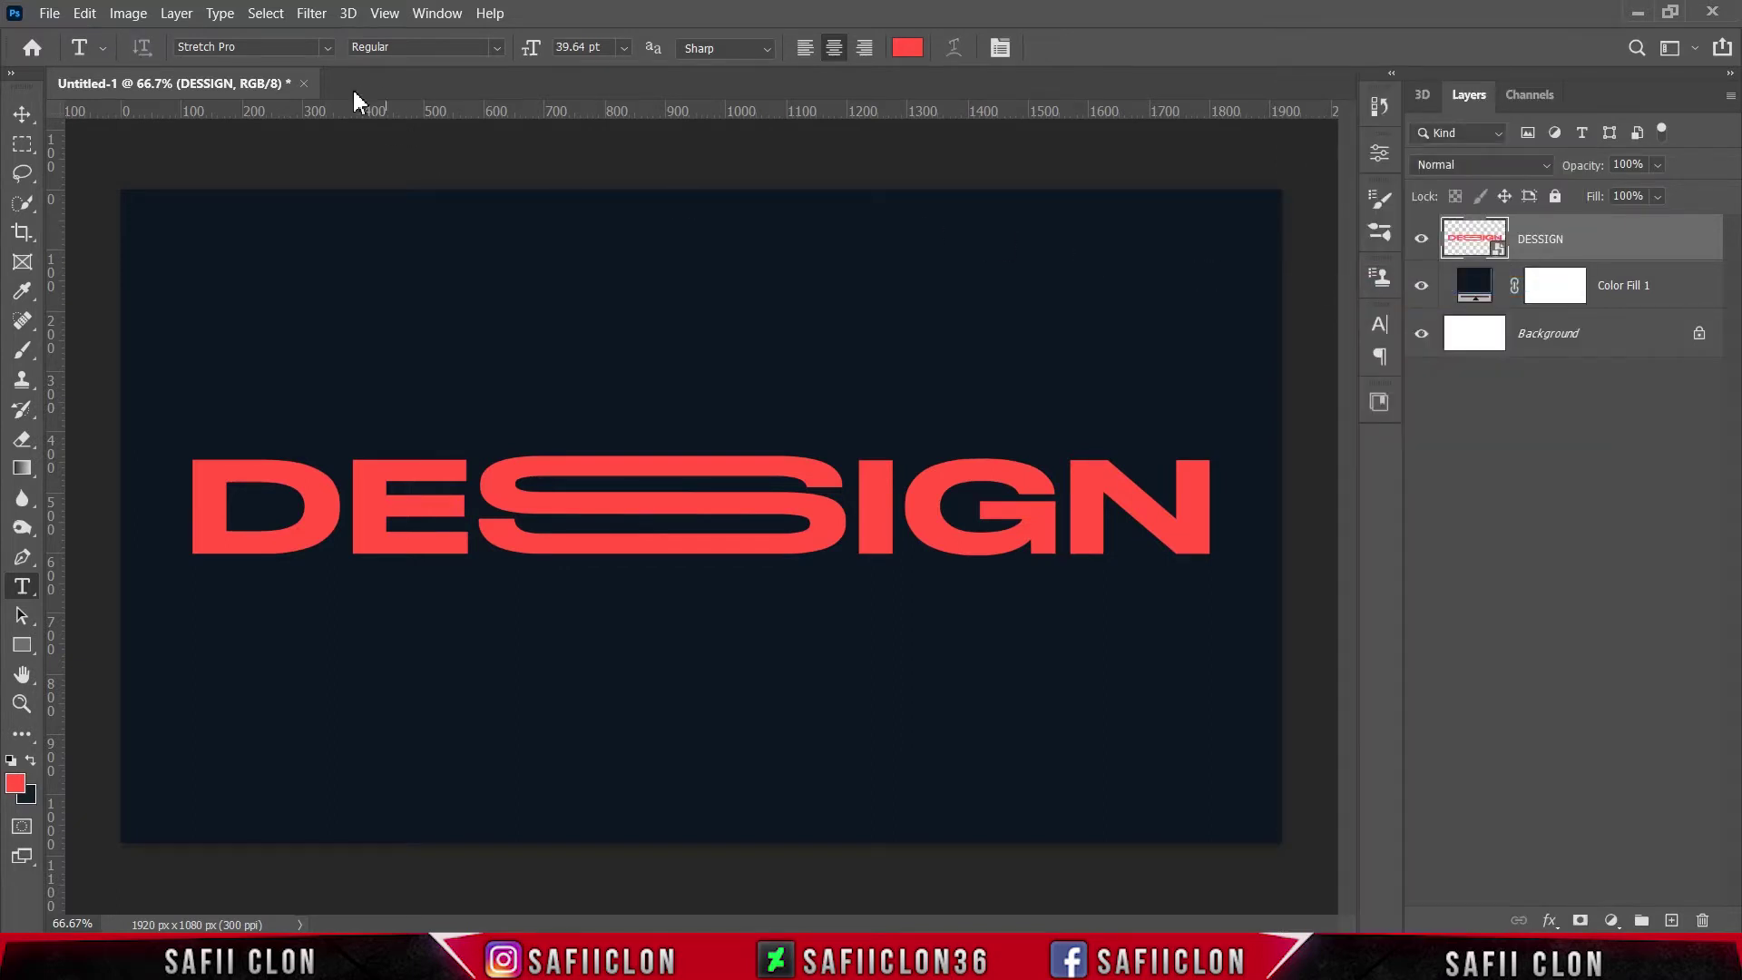
click(311, 12)
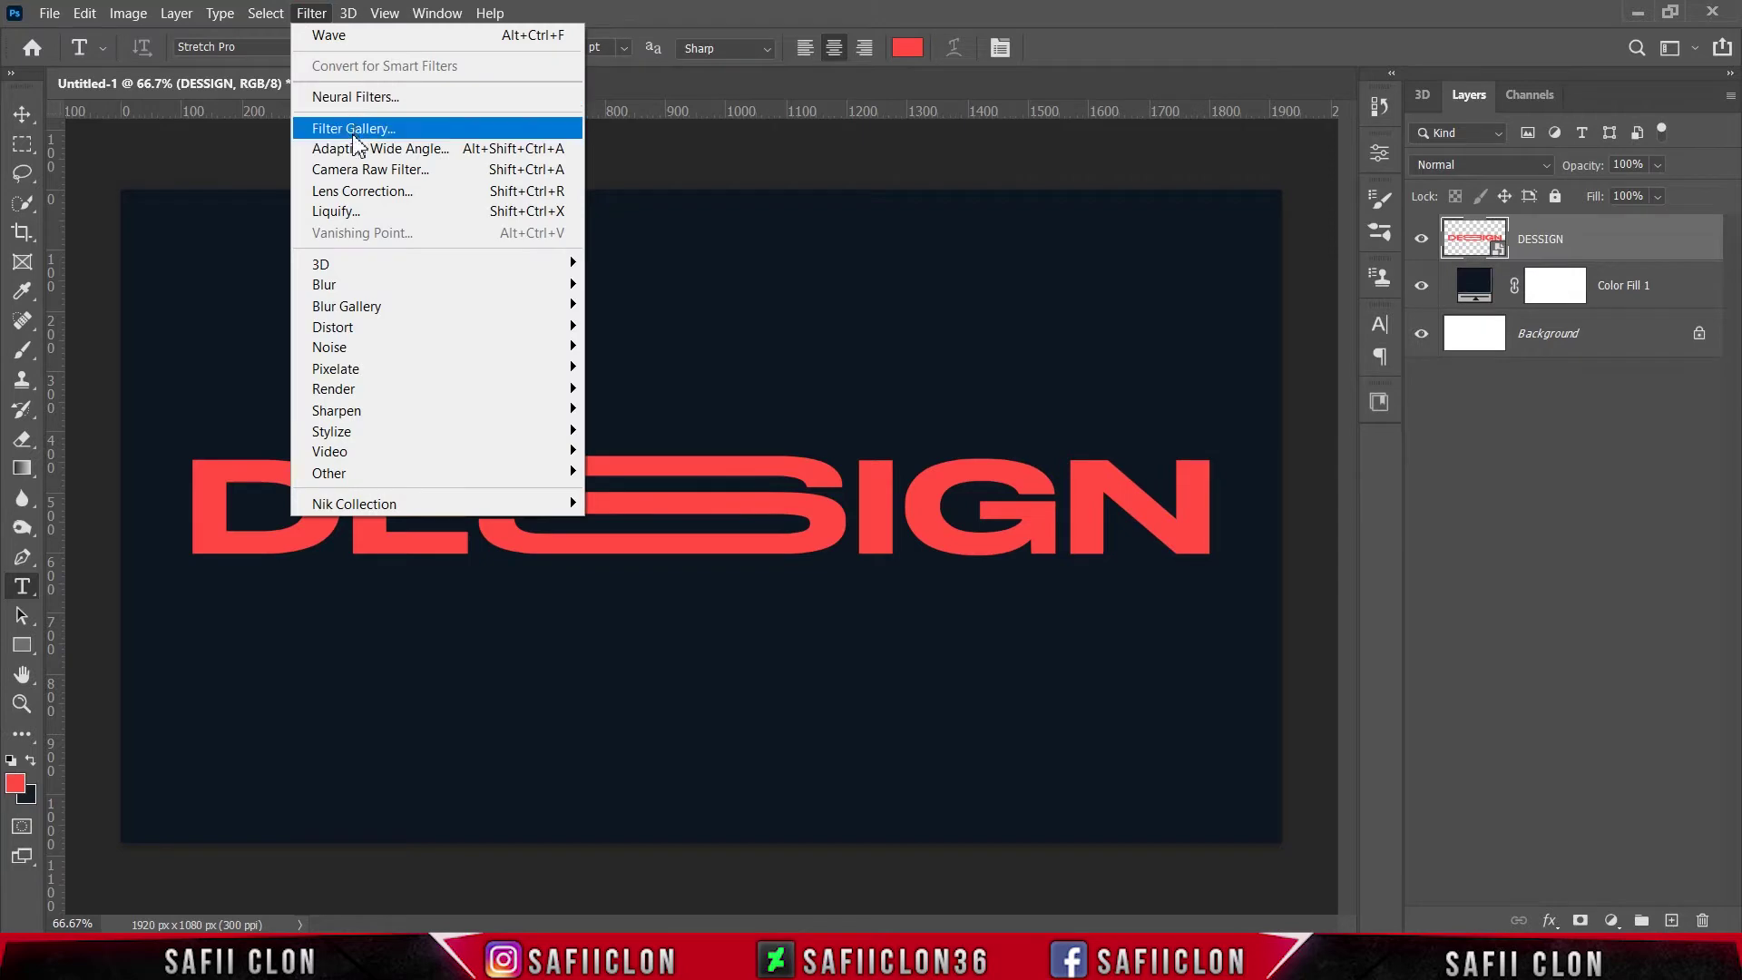
mouse_move(332, 327)
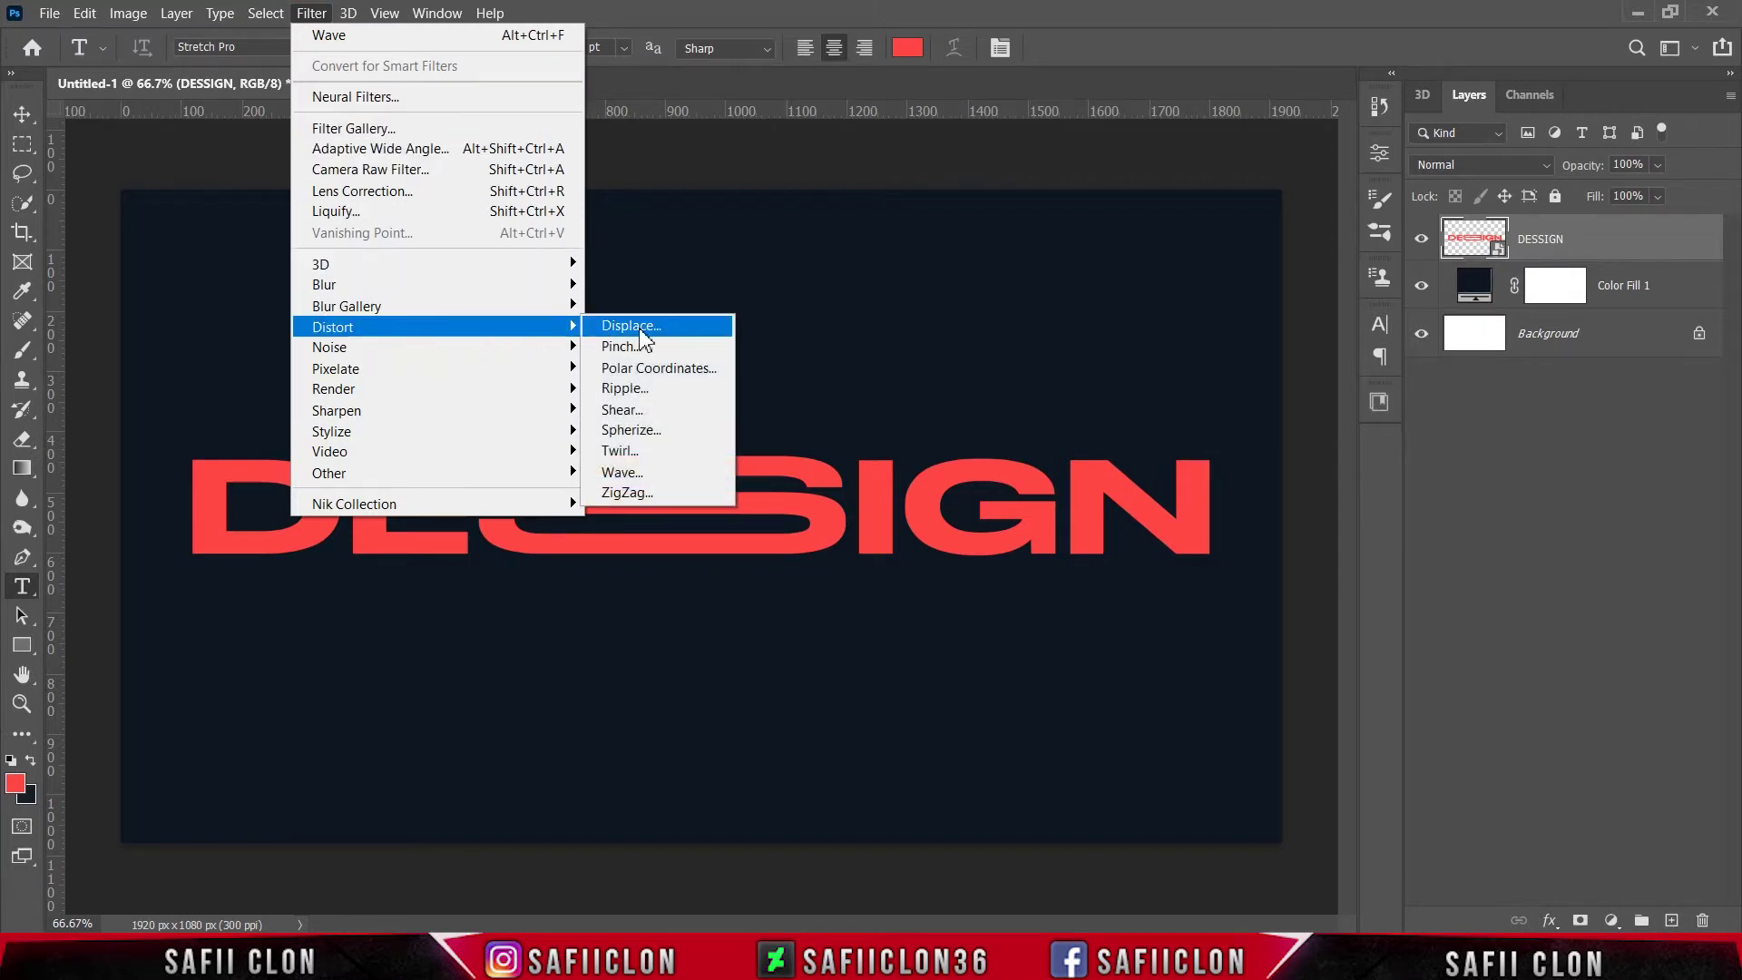
- Apply a Triangle-type Wave filter with 6 generators and adjusted wavelengths
click(632, 474)
drag(989, 256, 1104, 242)
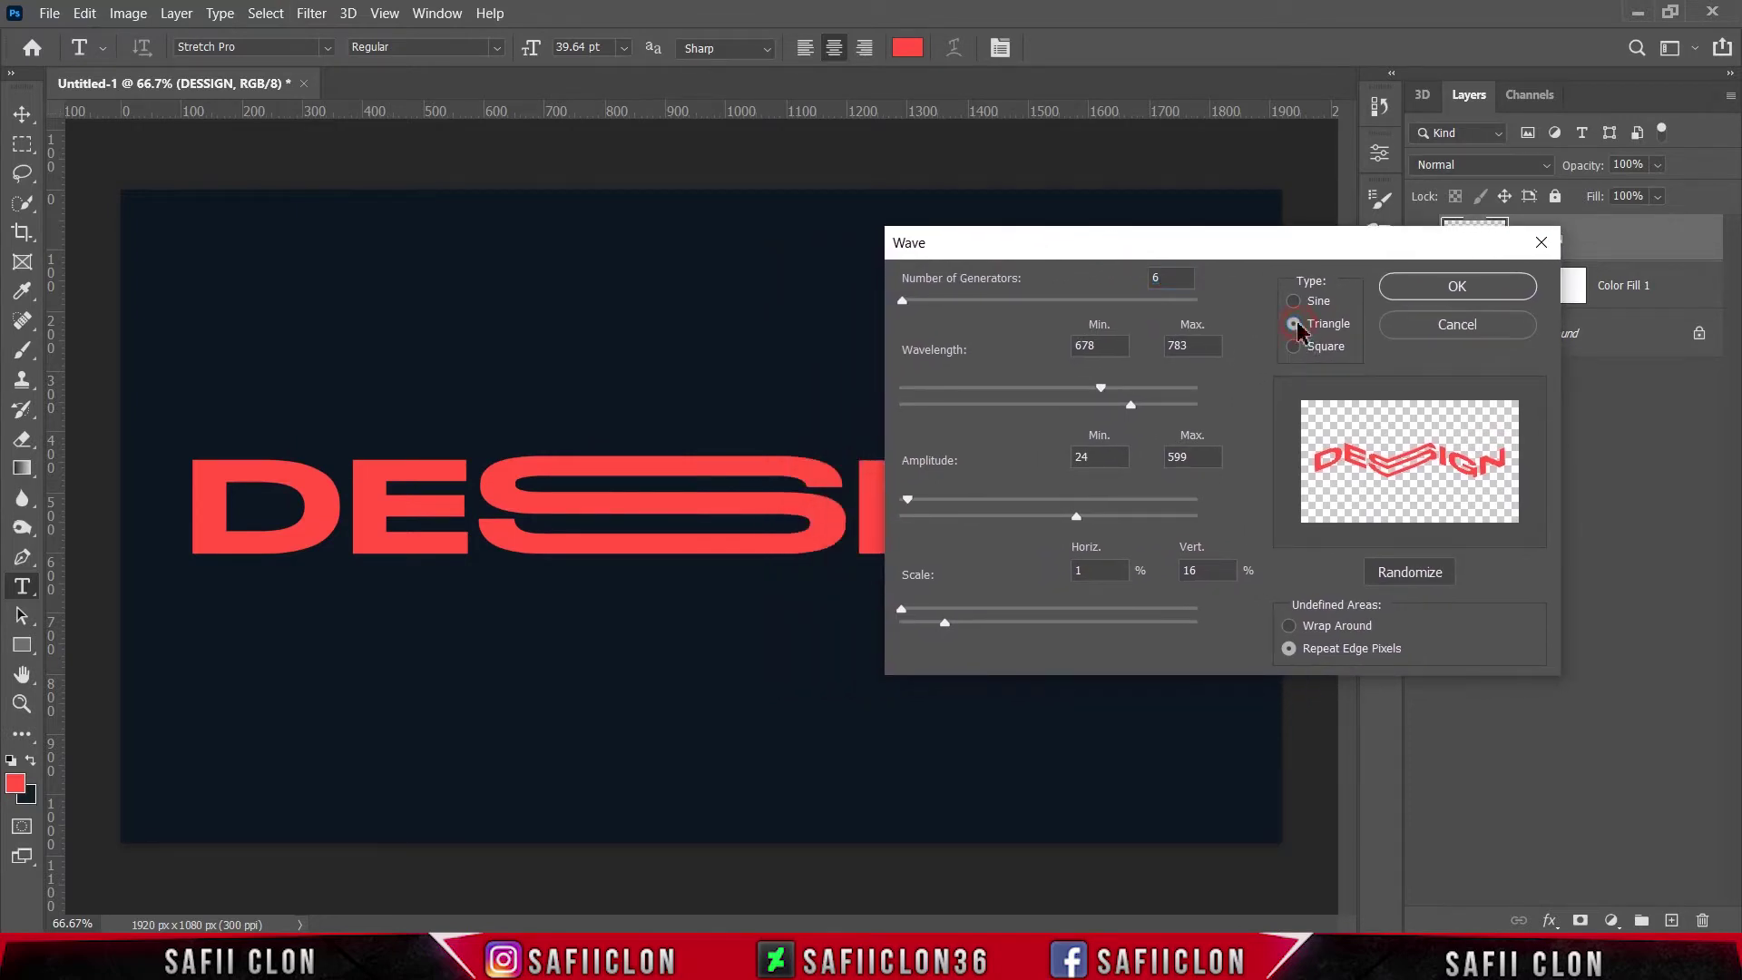
click(1290, 650)
drag(902, 299, 906, 298)
text(6)
mouse_move(1132, 405)
mouse_down()
mouse_move(1182, 414)
mouse_move(1156, 391)
mouse_up()
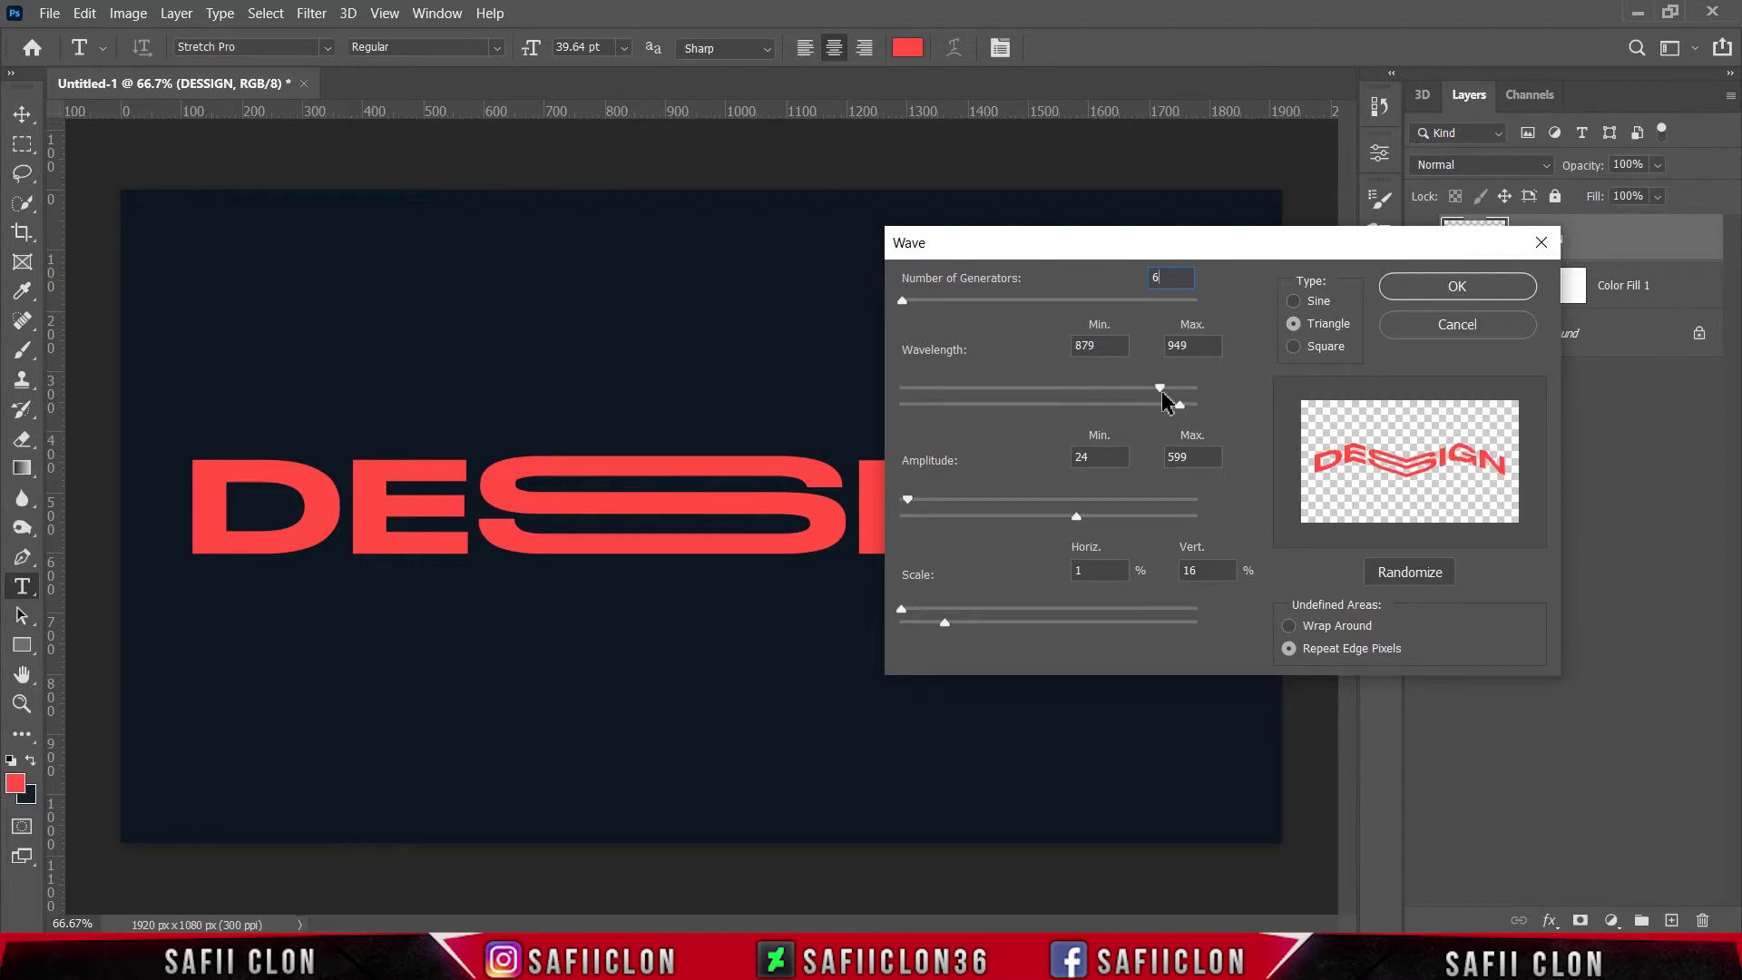
drag(1162, 394, 1153, 392)
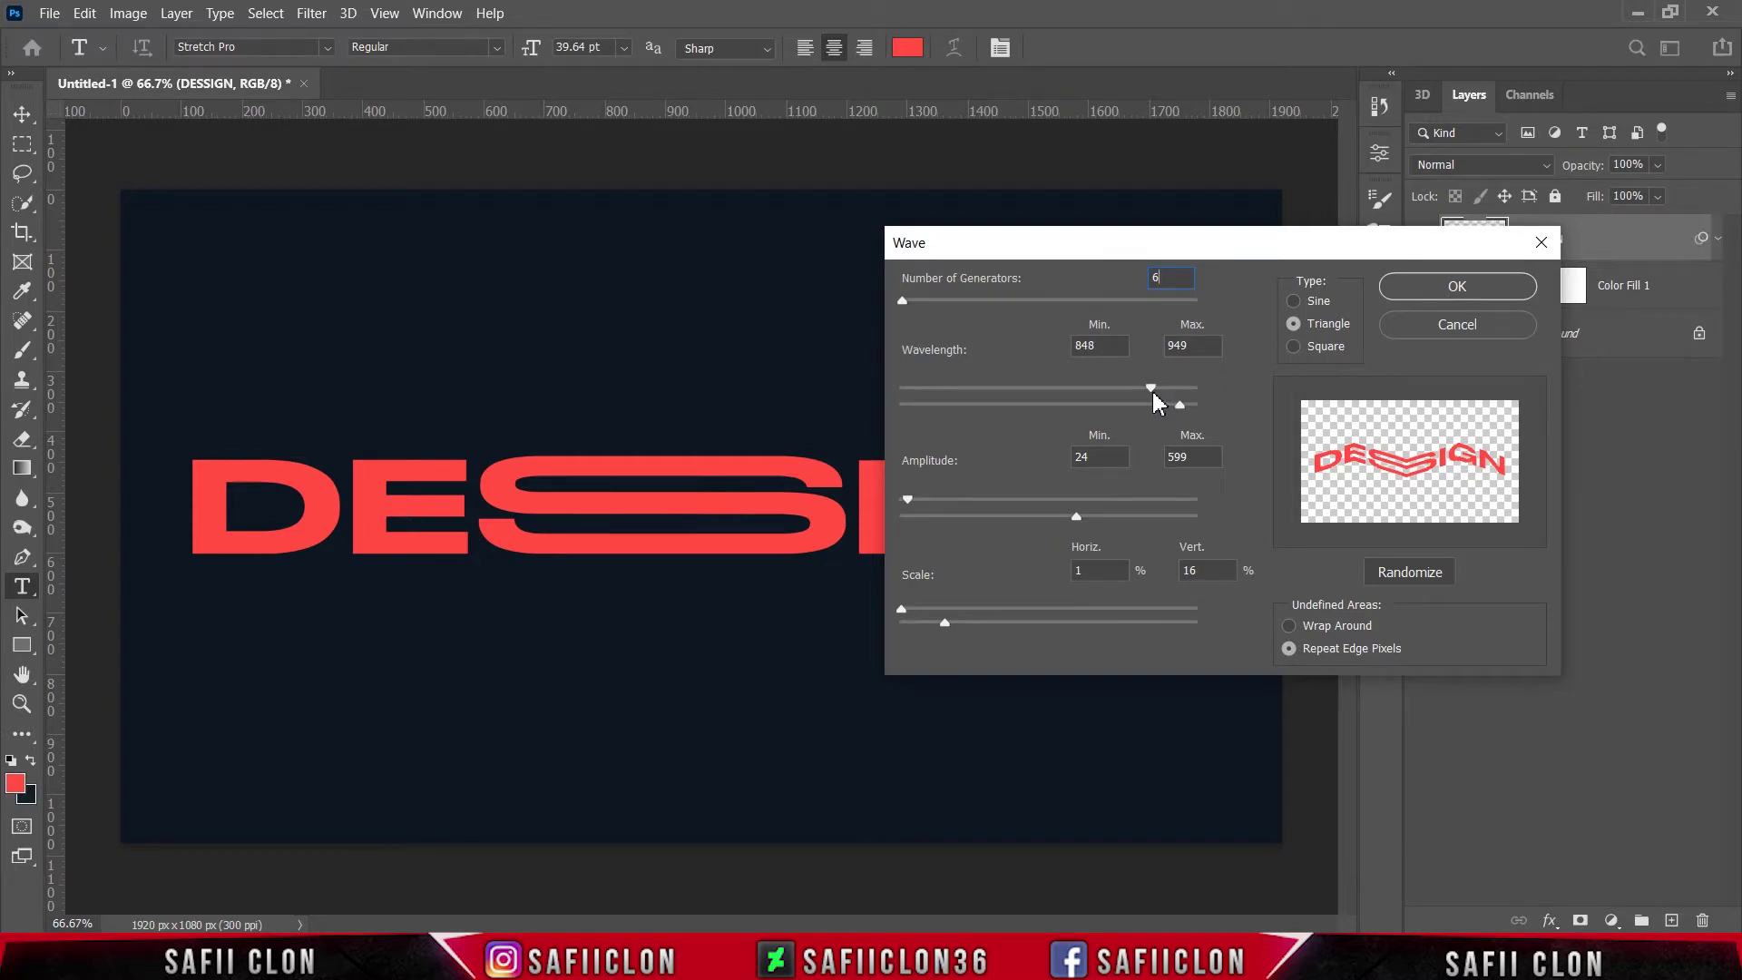
drag(1153, 392, 1153, 387)
- Tune the wave's amplitude to a maximum of 756 and its vertical scale, then apply it
drag(908, 499, 941, 500)
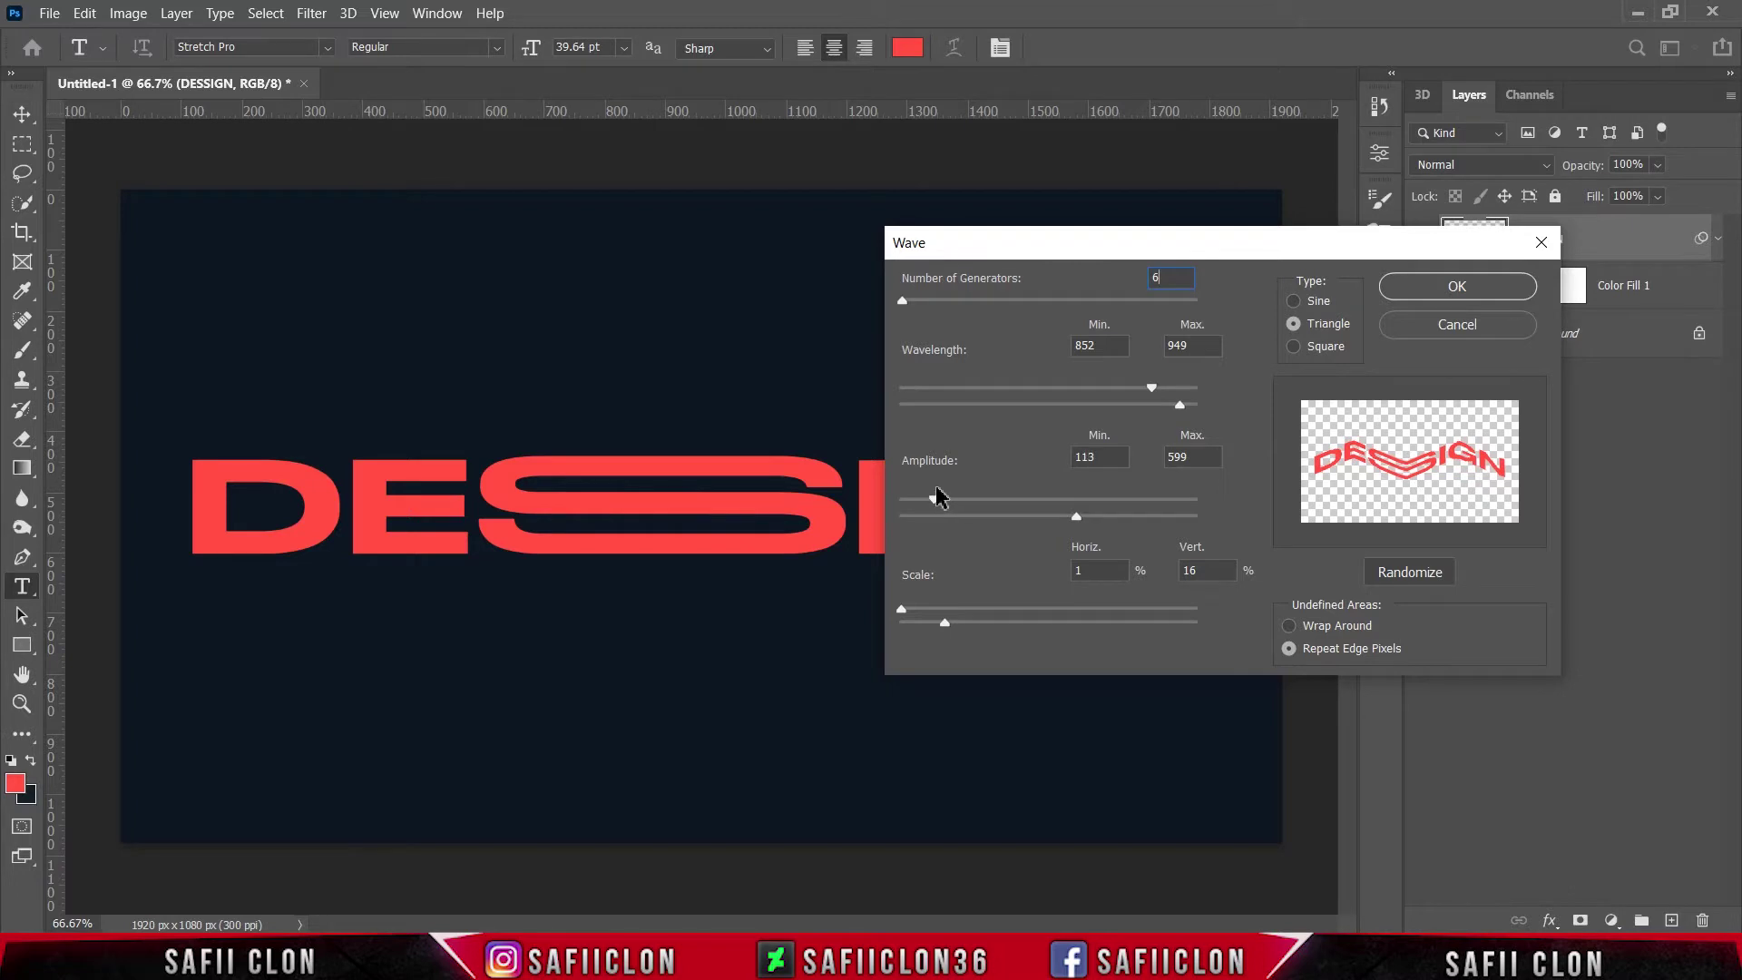
mouse_move(1077, 517)
mouse_down()
mouse_move(1124, 517)
mouse_move(1019, 518)
mouse_move(1175, 505)
mouse_move(1084, 506)
mouse_up()
mouse_move(944, 623)
mouse_down()
mouse_move(1028, 624)
mouse_move(944, 626)
mouse_up()
drag(944, 627, 956, 625)
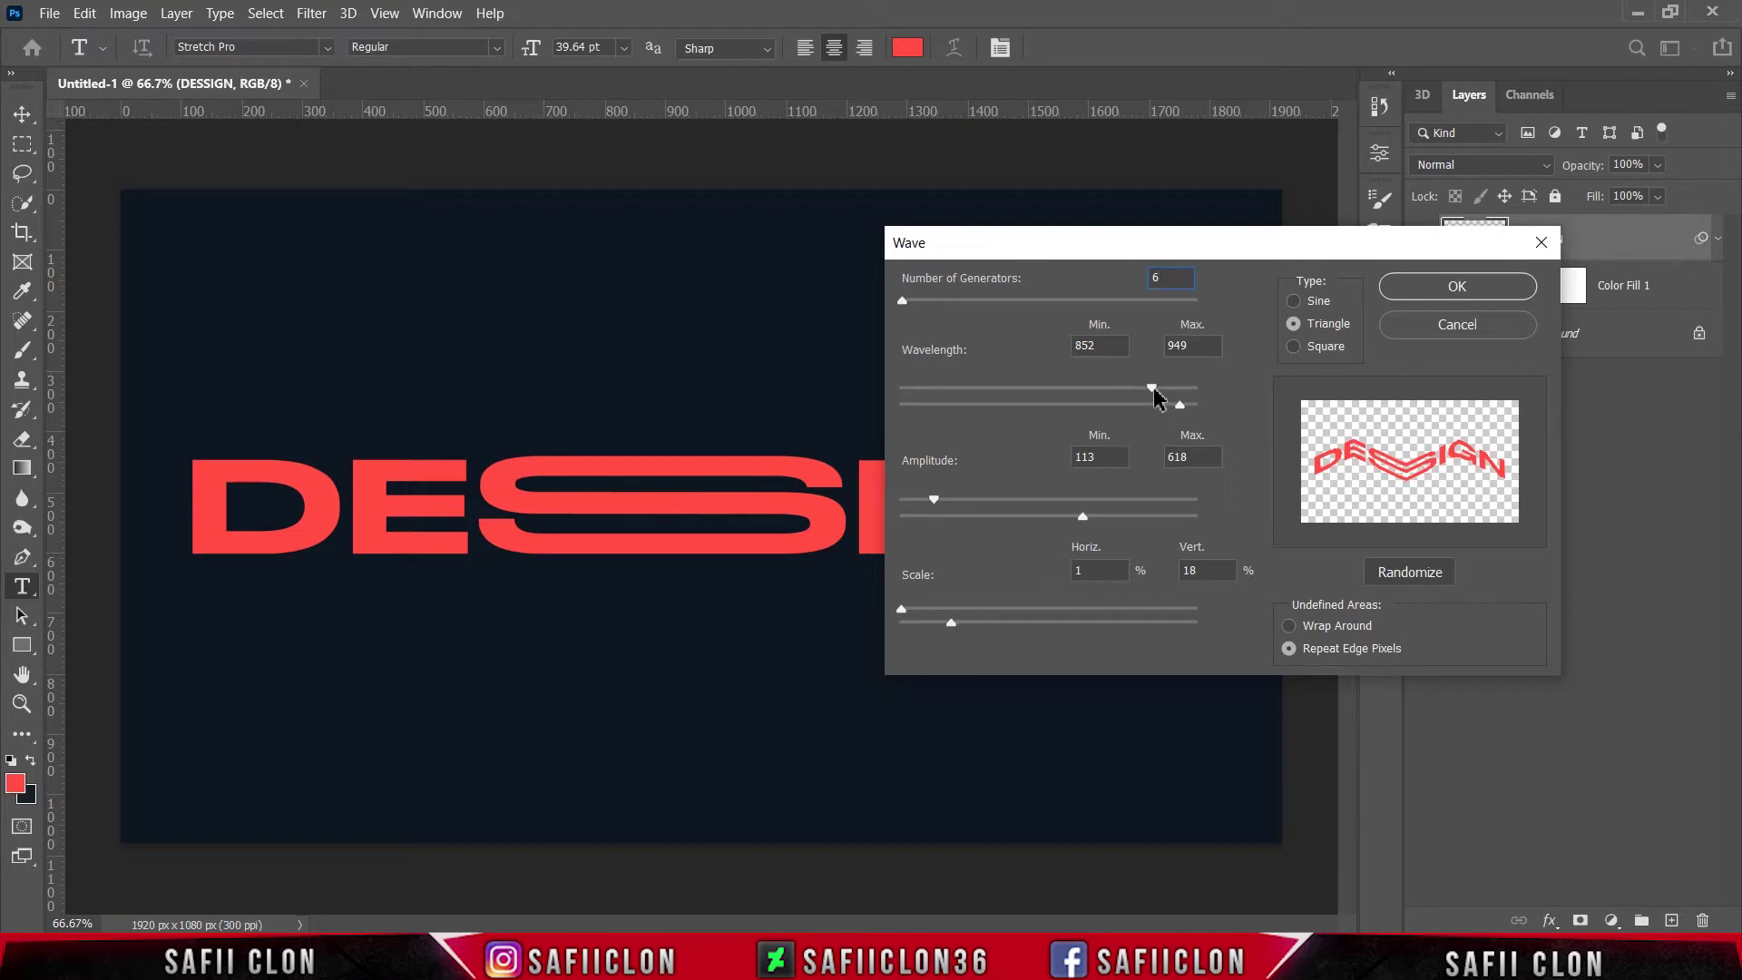
mouse_move(1154, 389)
mouse_down()
mouse_move(1074, 388)
mouse_move(1171, 402)
mouse_move(1135, 403)
mouse_move(1149, 403)
mouse_up()
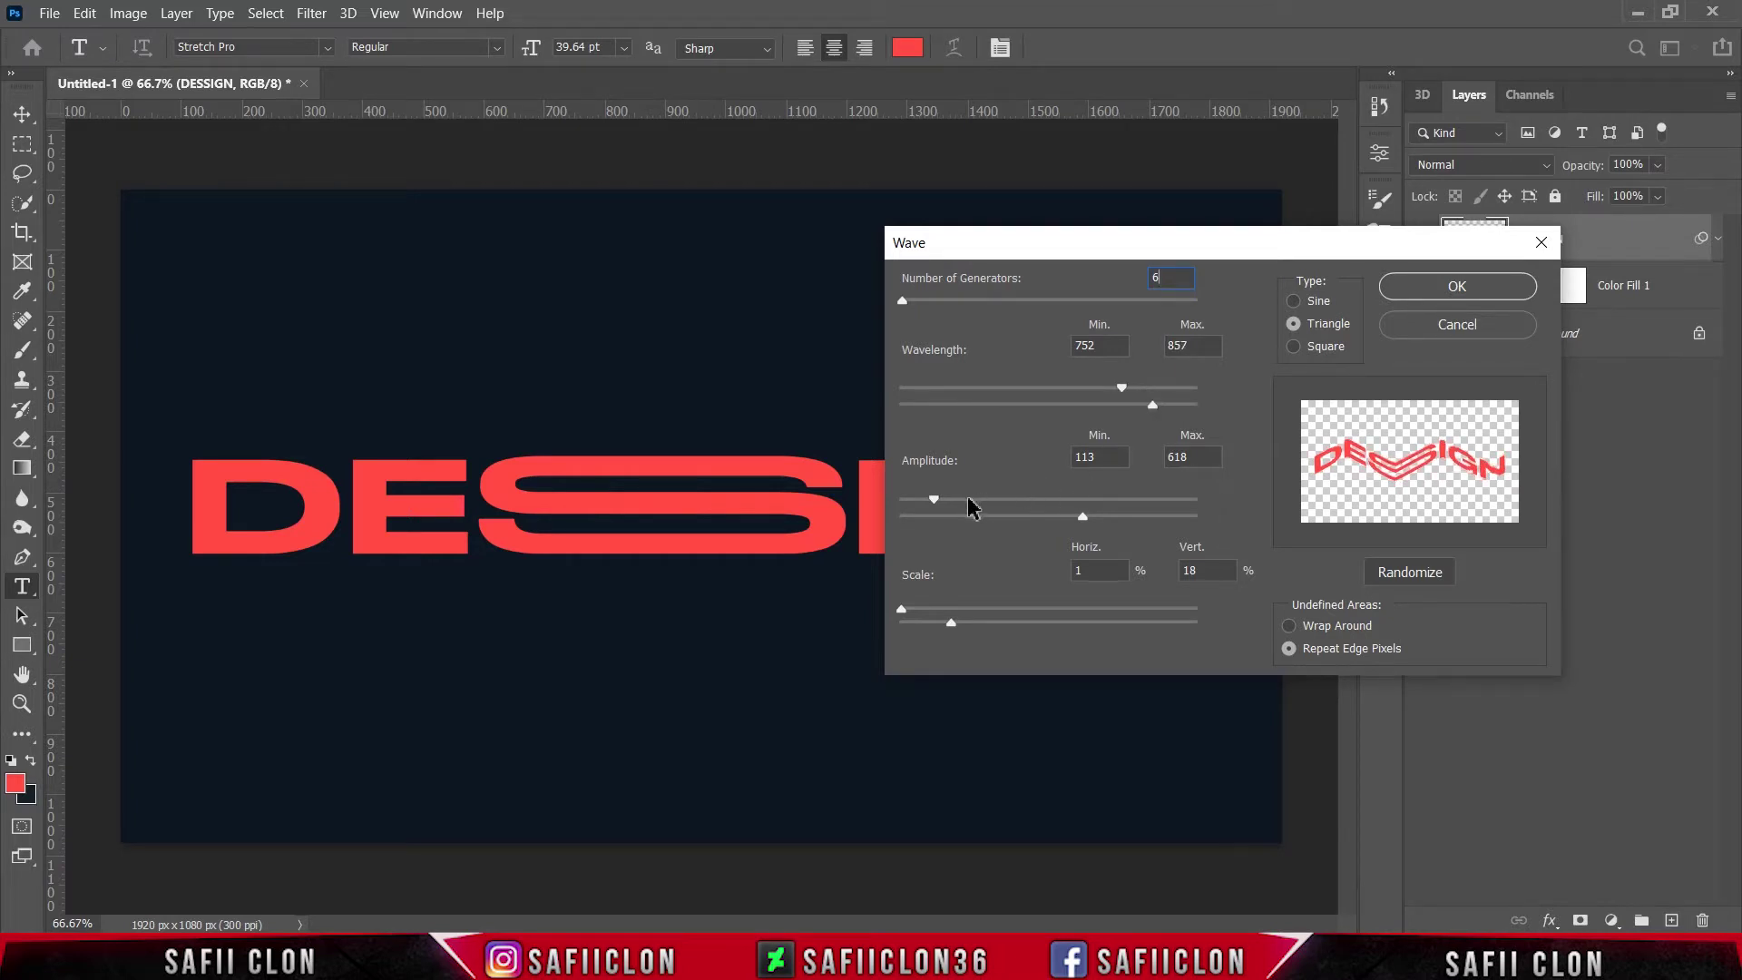
mouse_move(934, 499)
mouse_down()
mouse_move(953, 499)
mouse_move(910, 499)
mouse_move(936, 499)
mouse_up()
drag(1082, 515, 1092, 515)
text(7)
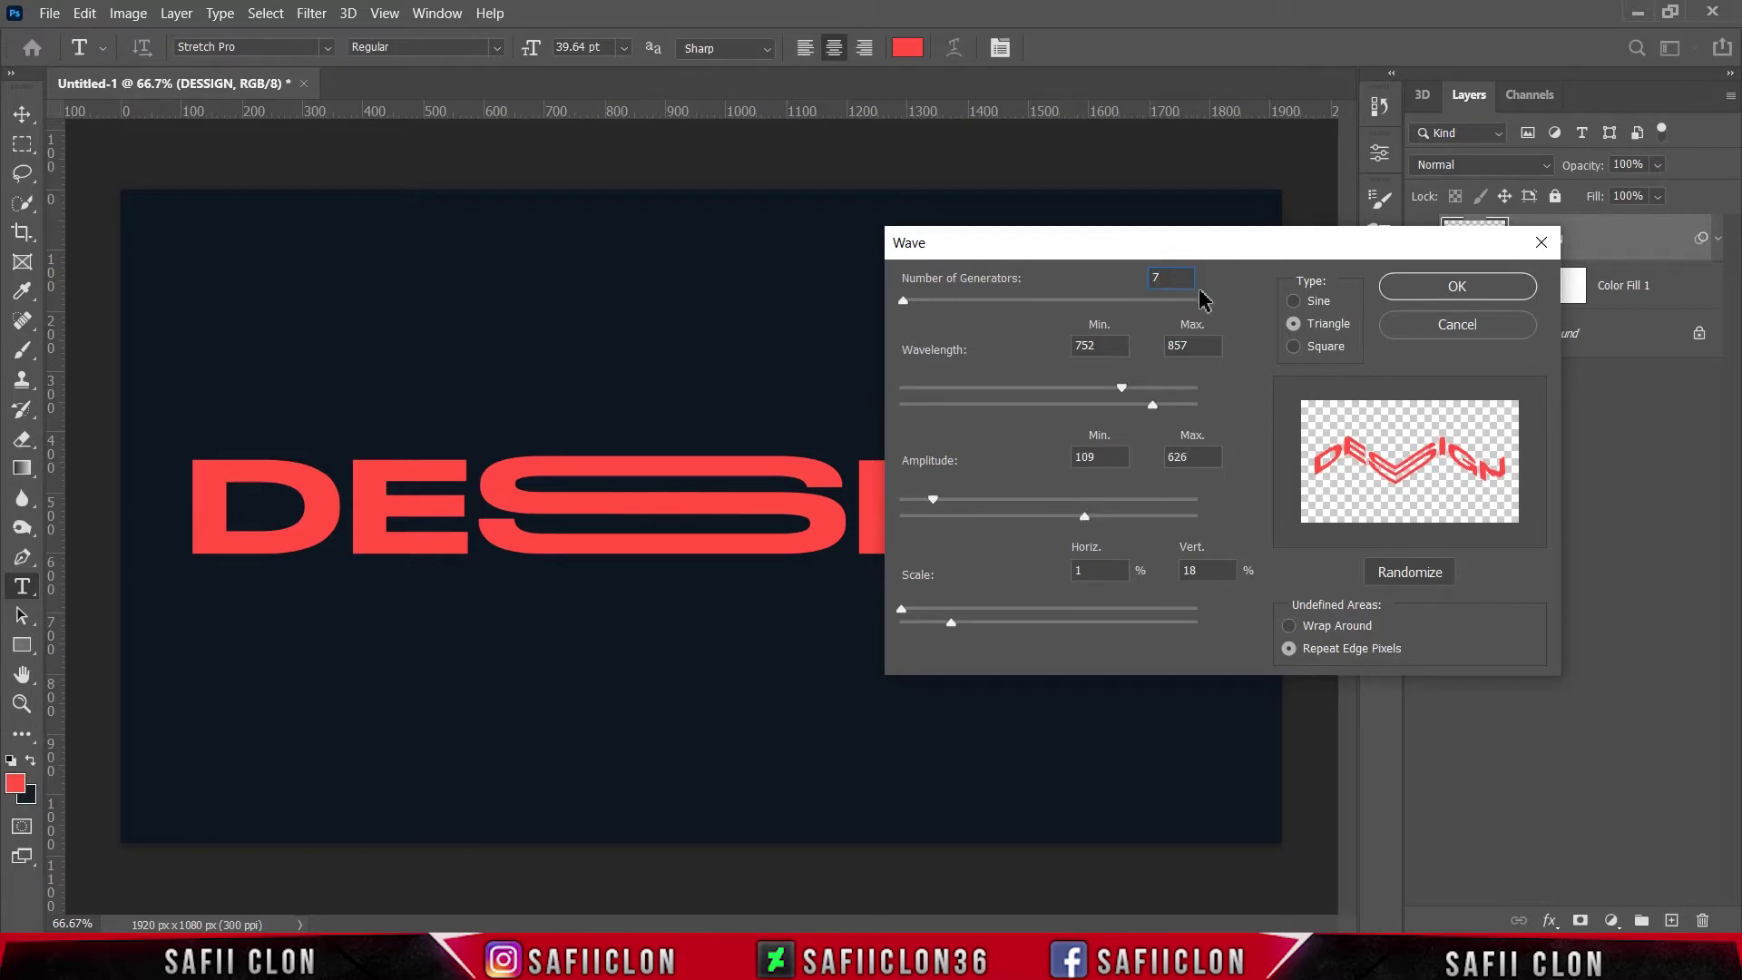
text(5)
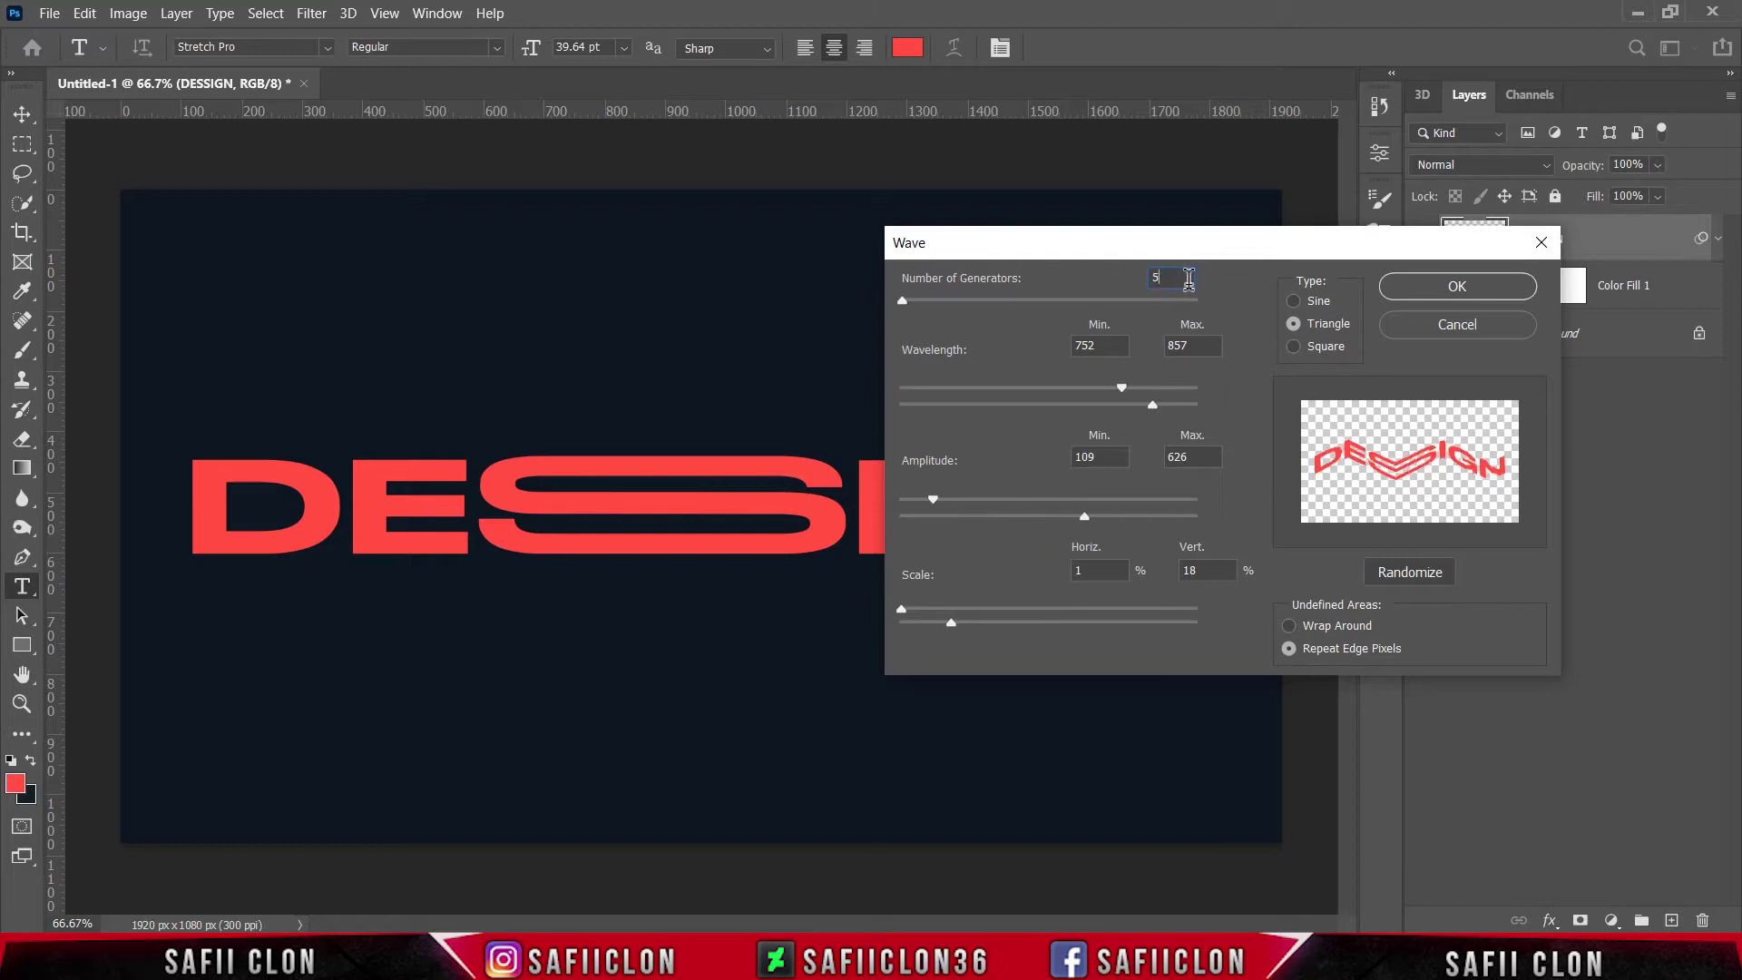
text(6)
click(1421, 289)
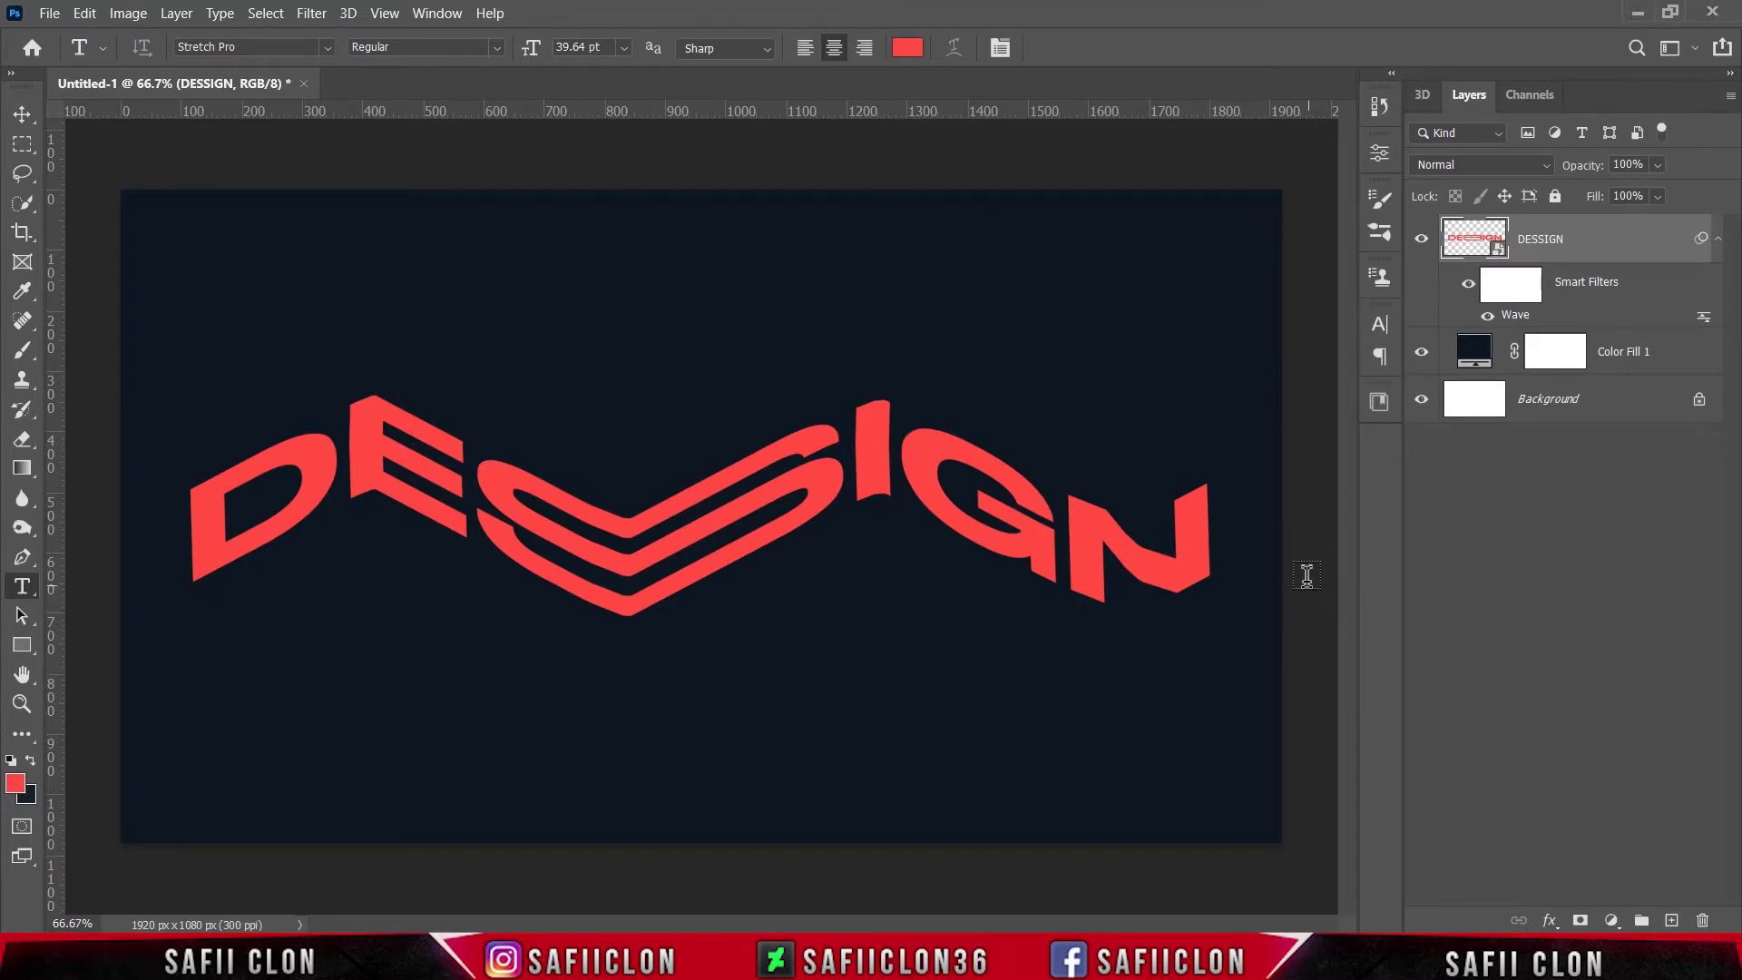
- Duplicate the wavy DESSIGN layer
right_click(1604, 238)
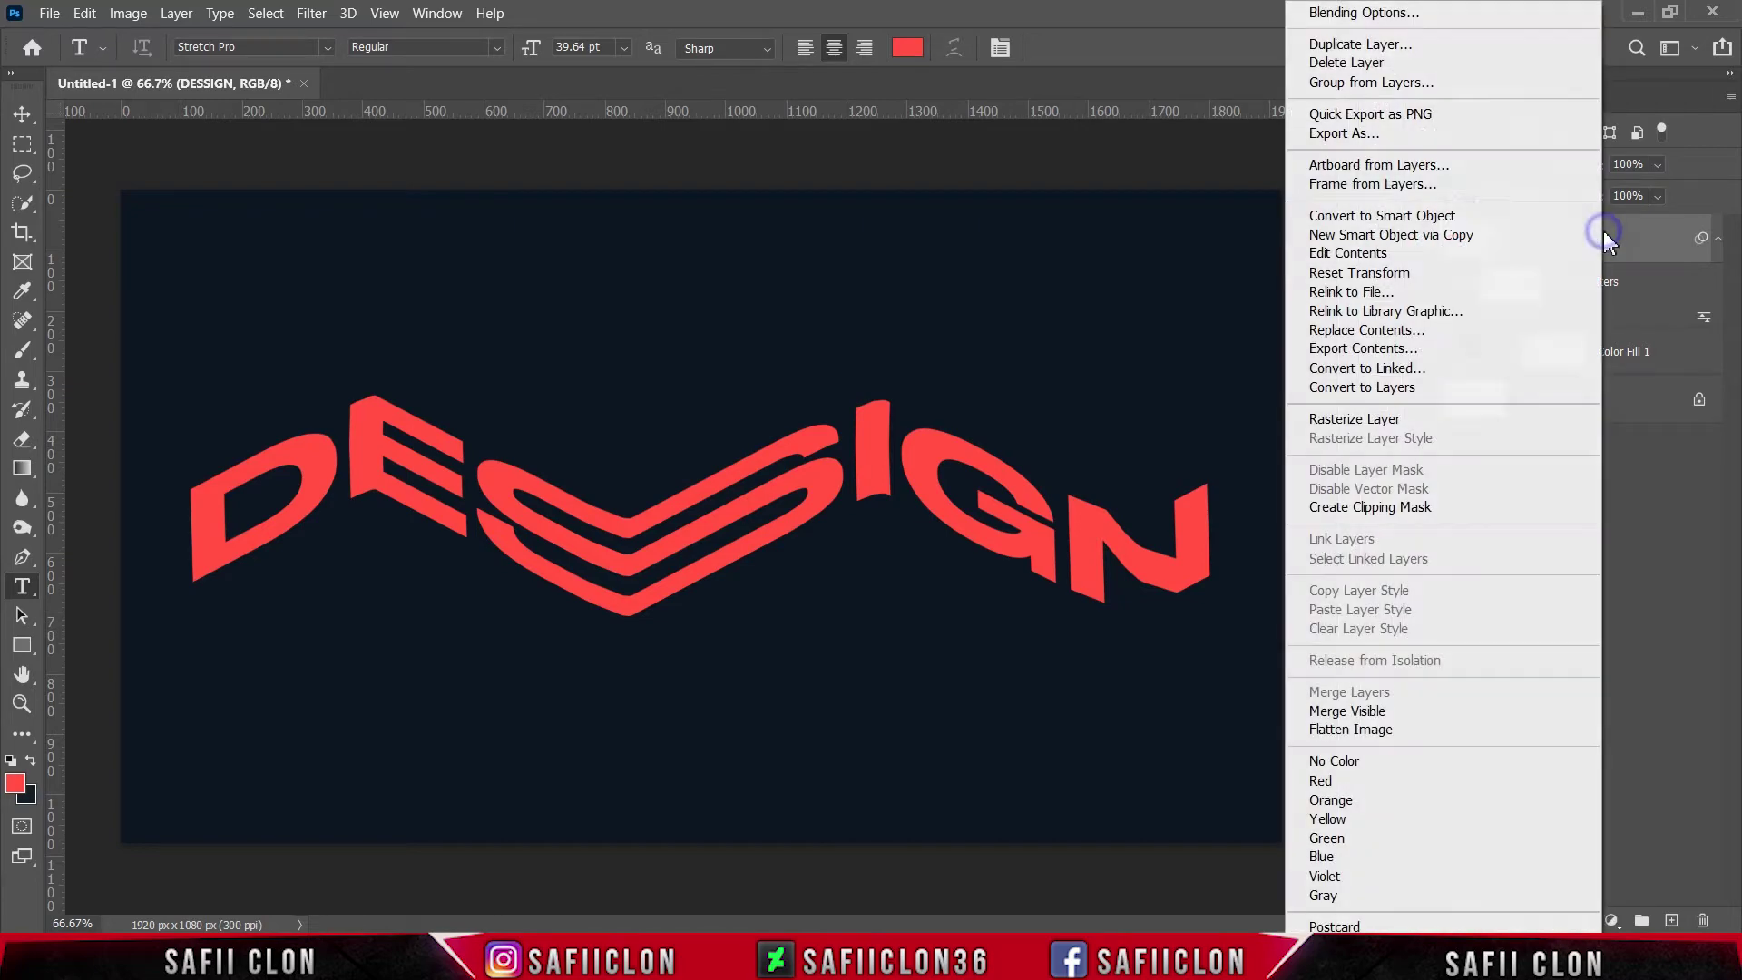
click(1360, 52)
click(1067, 258)
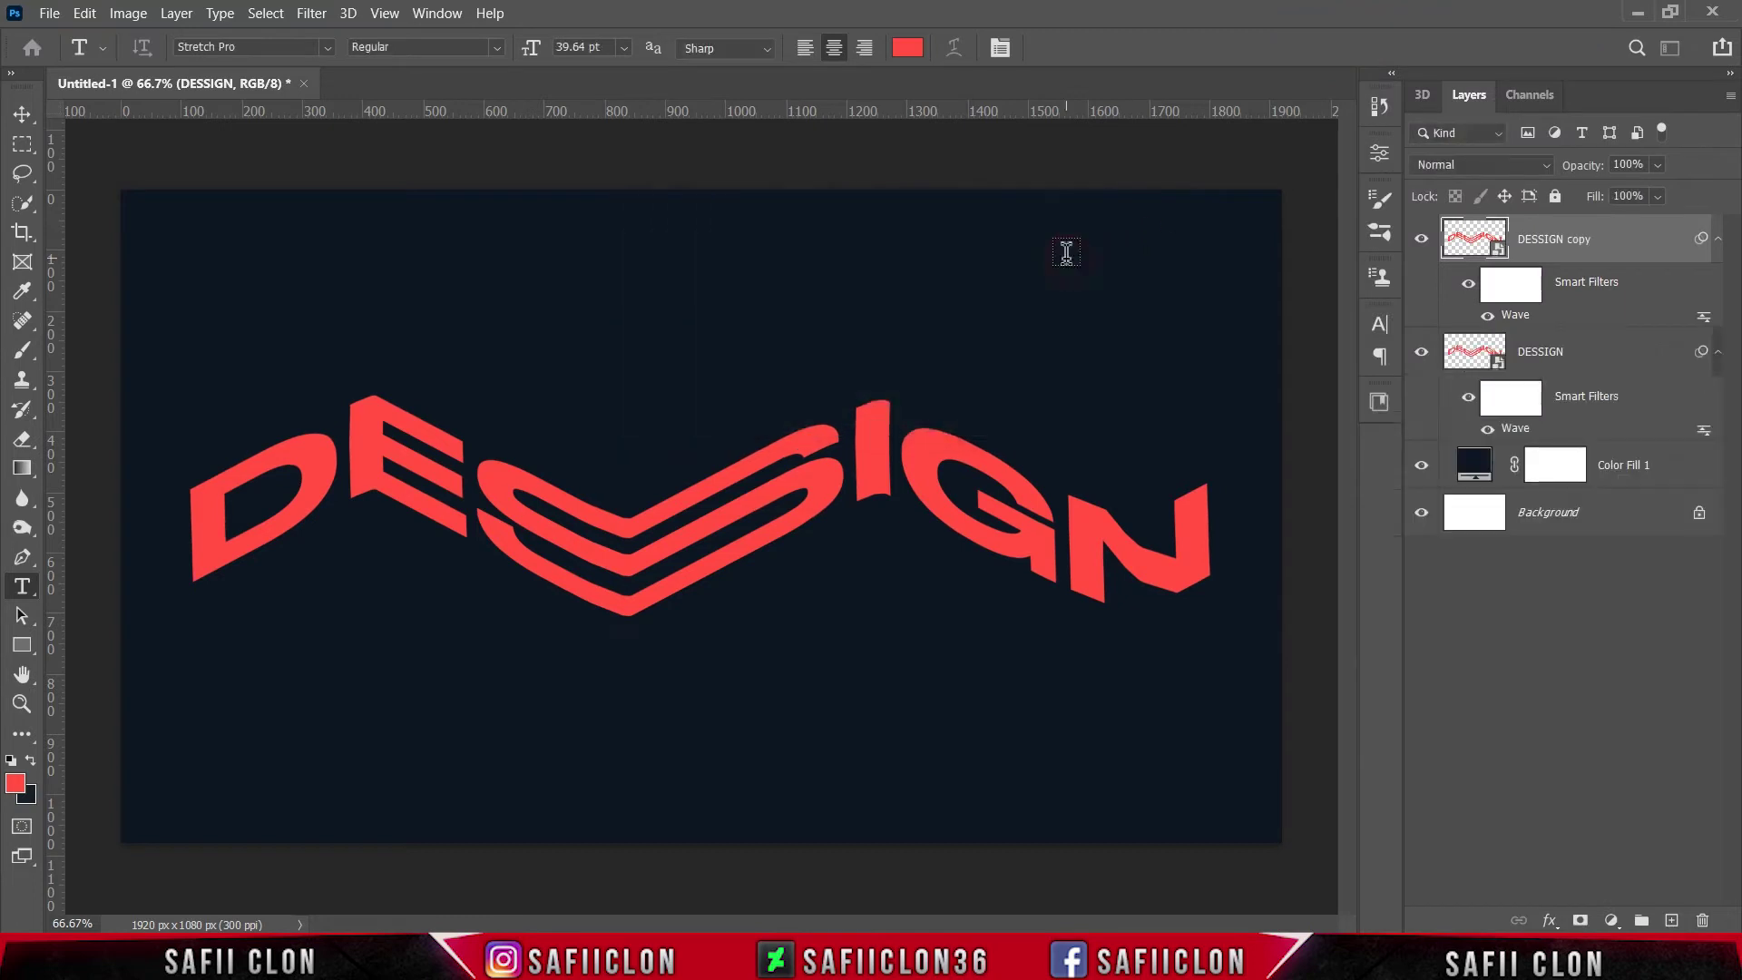
- Move the copy down to sit just below the original, nudging it up slightly
key(ctrl+t)
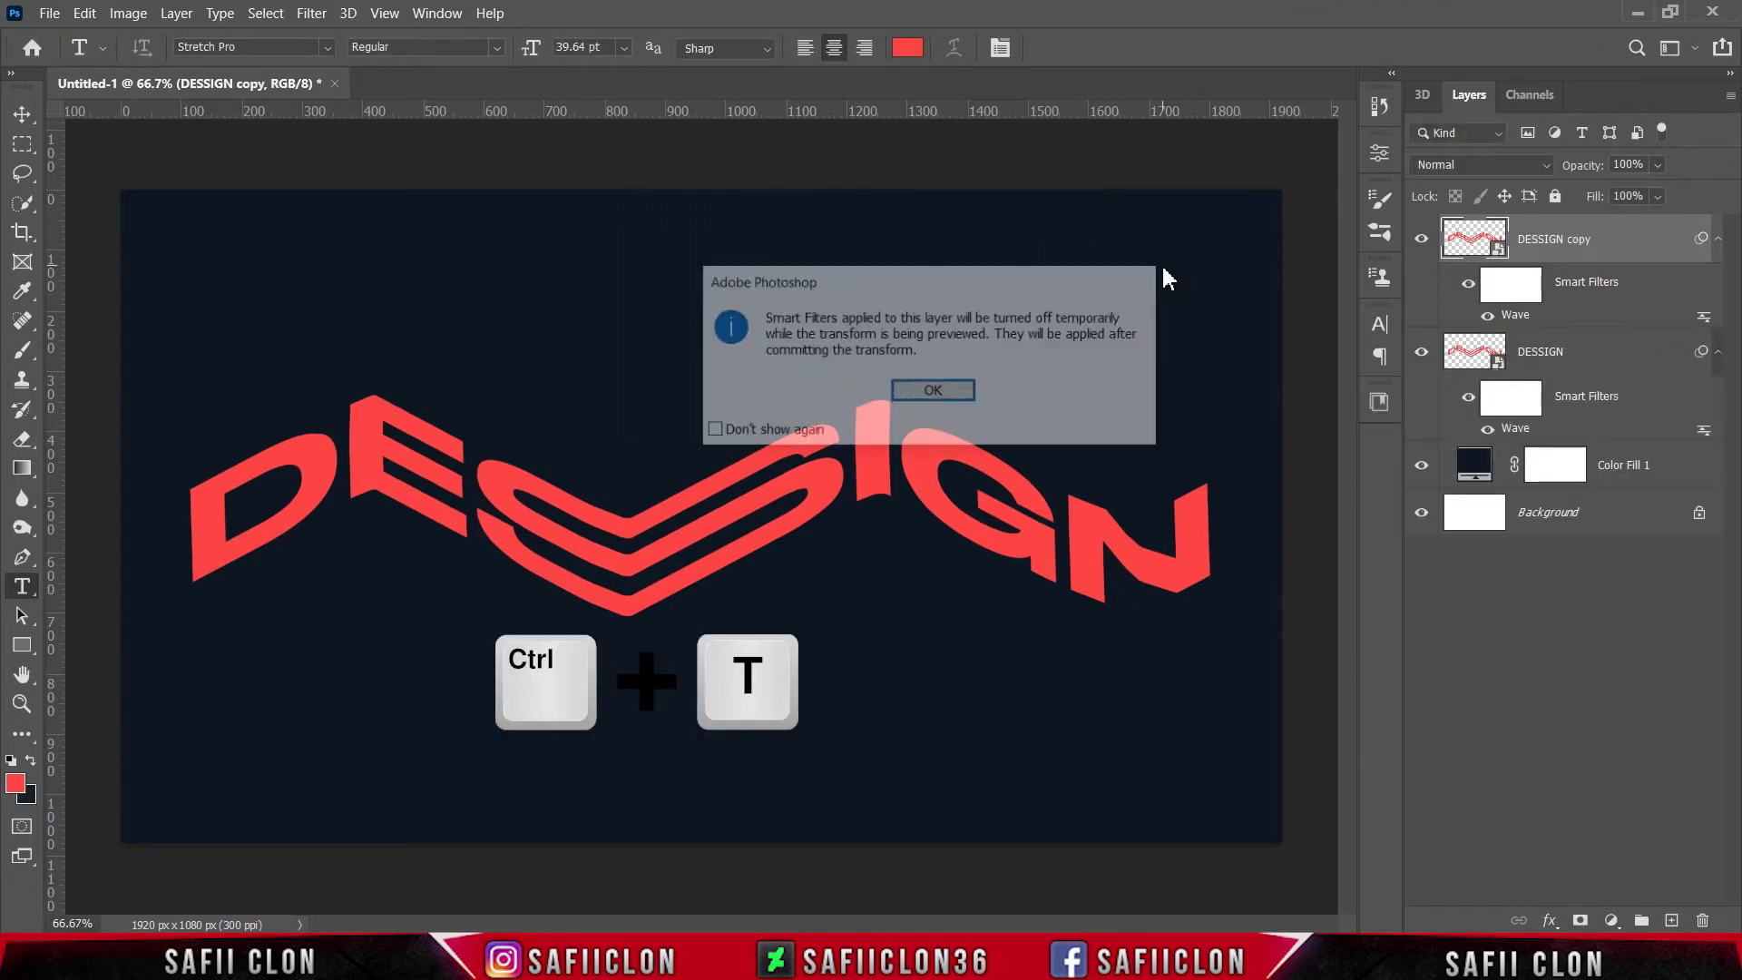
click(939, 392)
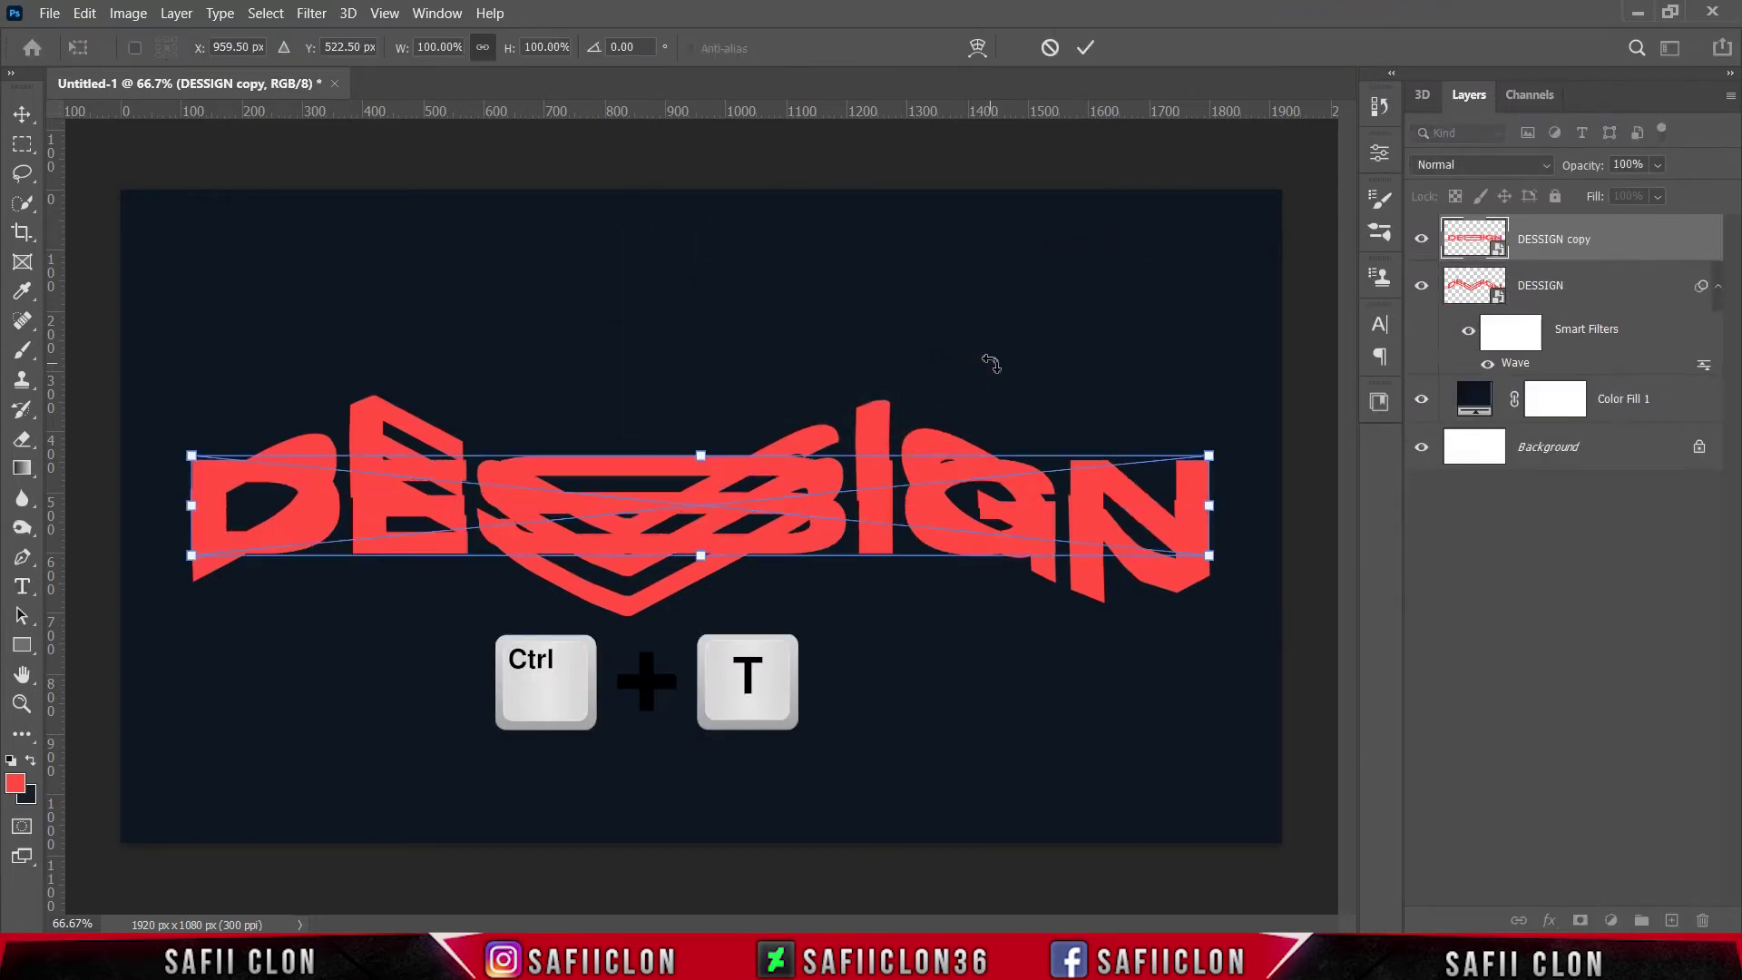
drag(878, 510, 868, 694)
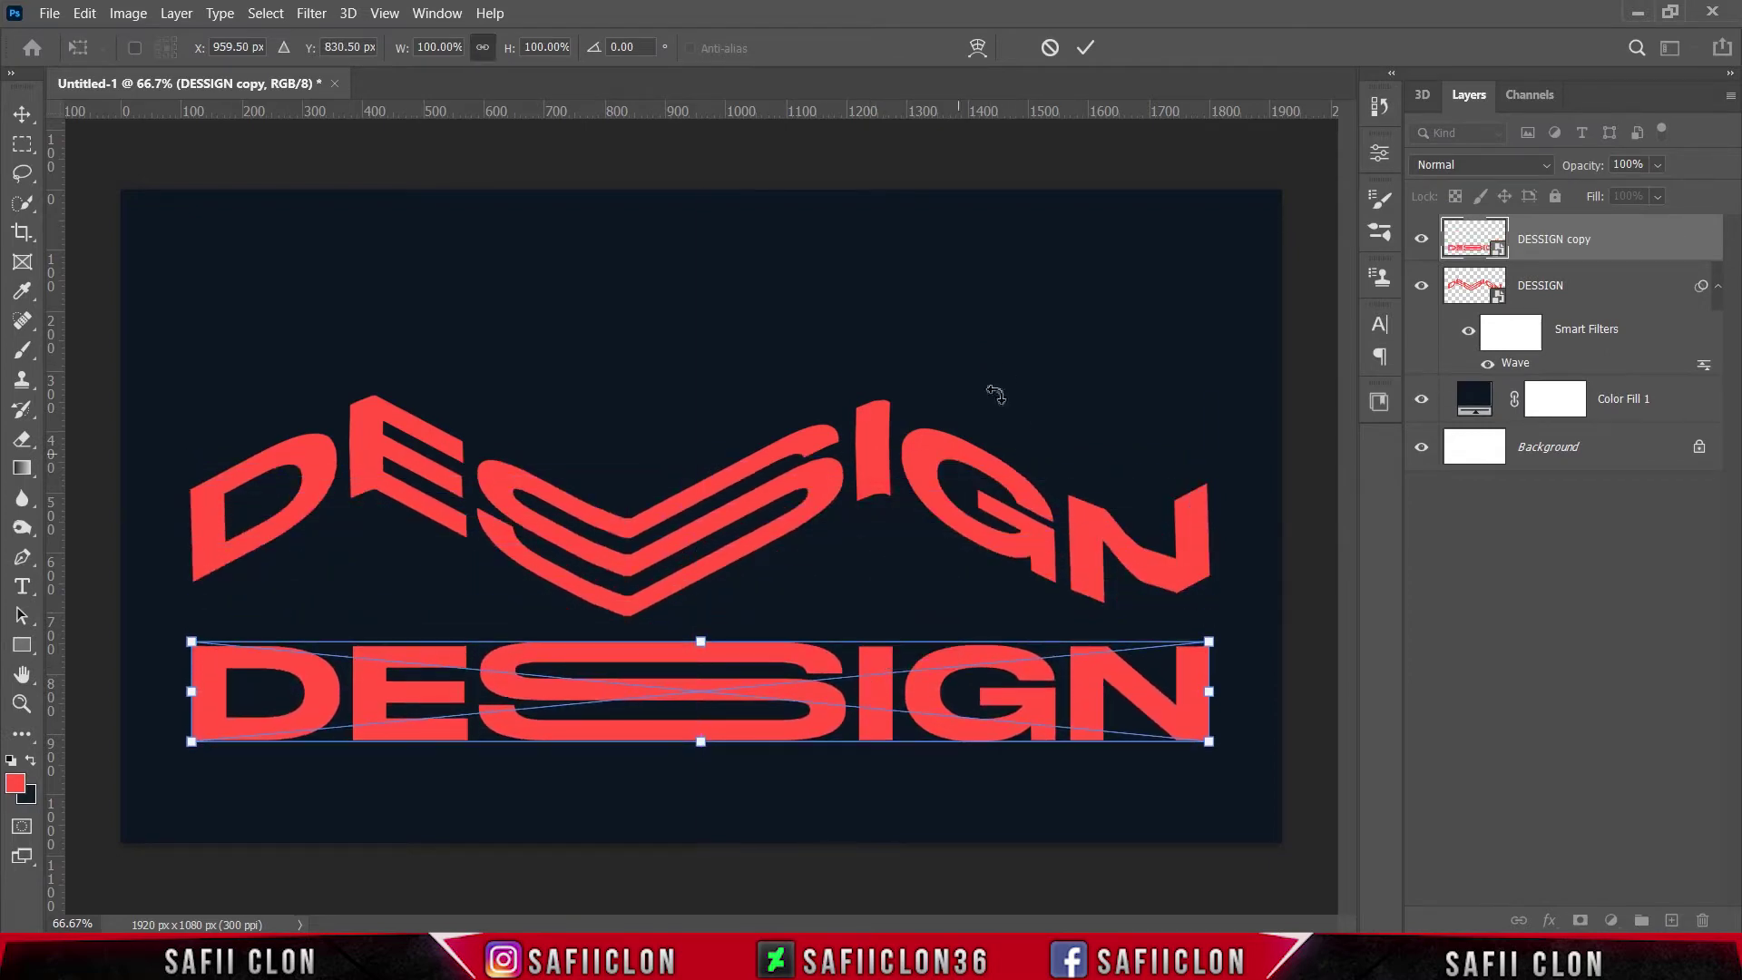
click(1088, 48)
key(ctrl+alt+f)
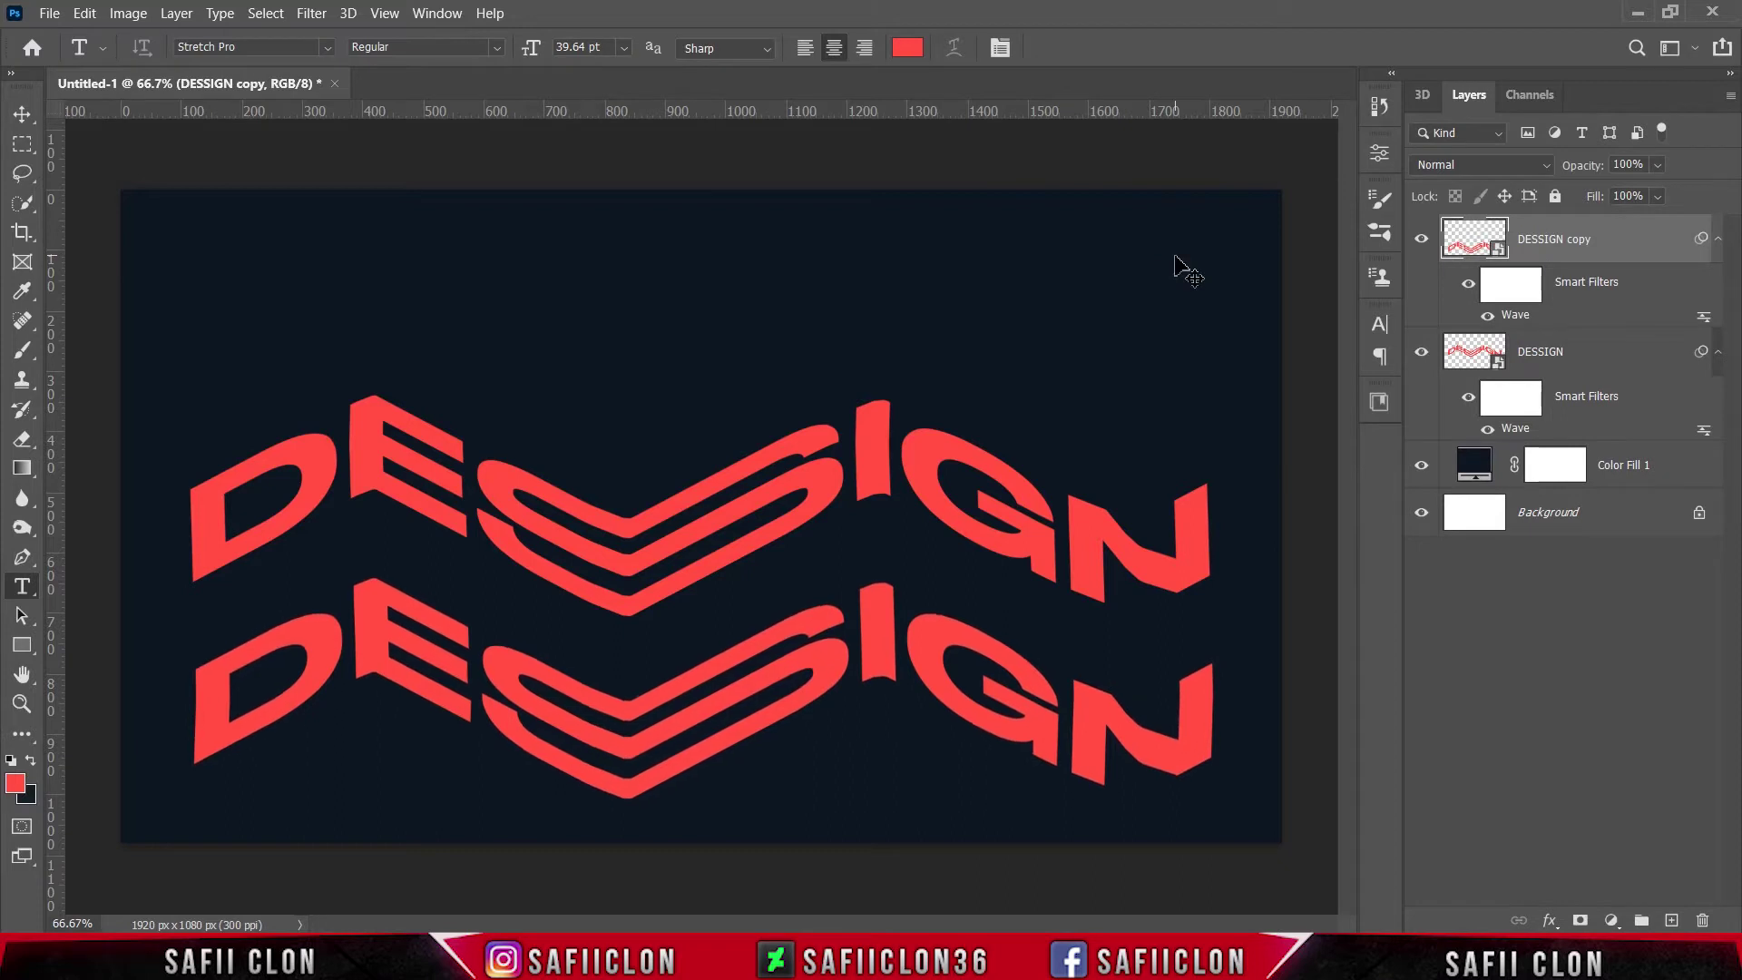
key(shift+Up)
key(shift+Up)
key(shift+Up)
key(shift+Up)
key(shift+Up)
key(shift+Up)
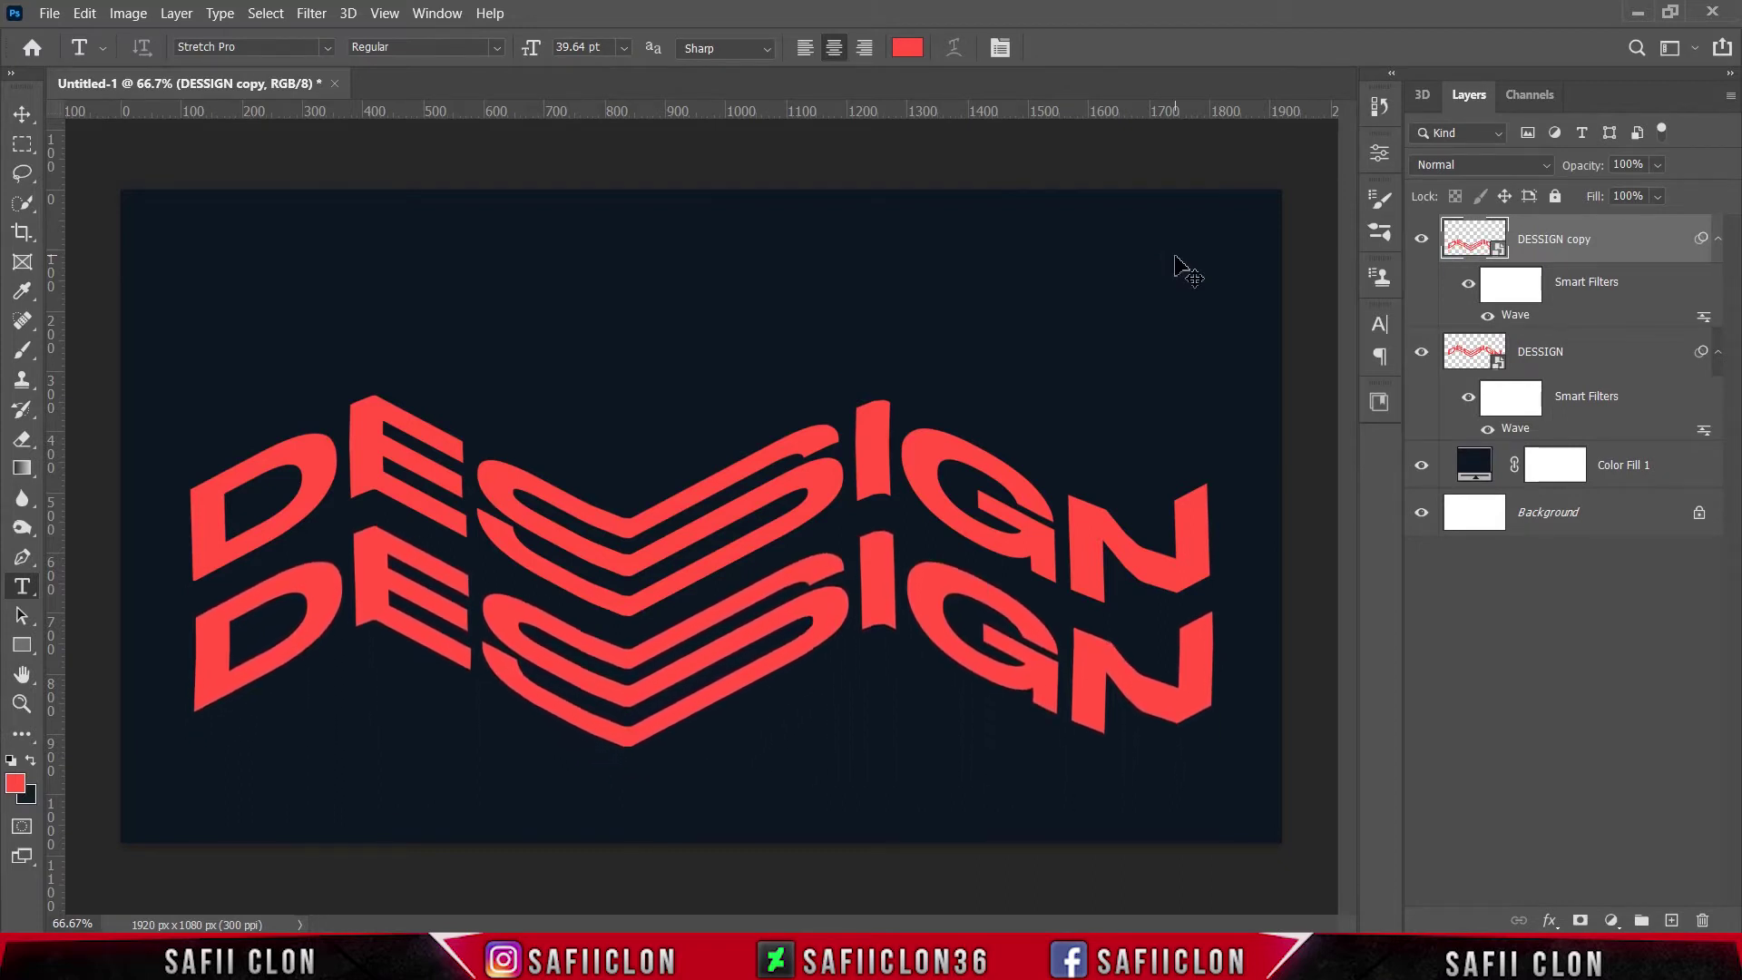
key(shift+Up)
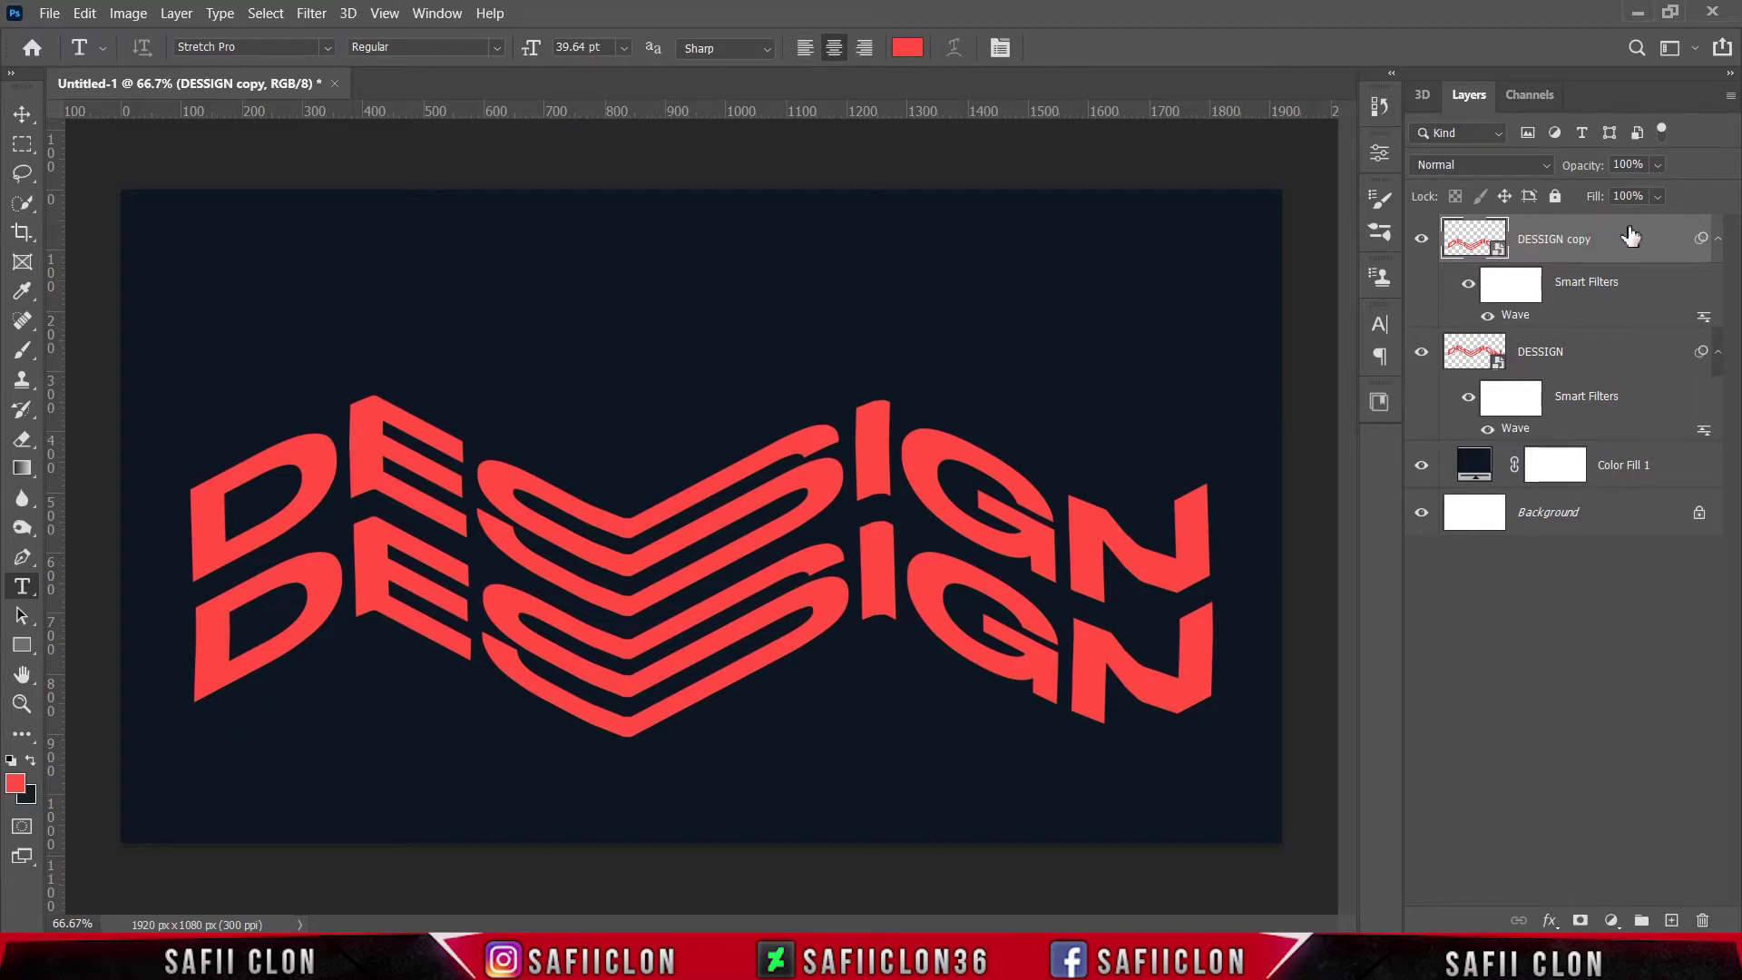
- Set the copy layer's Fill to 0% and add a Stroke layer style
click(1659, 196)
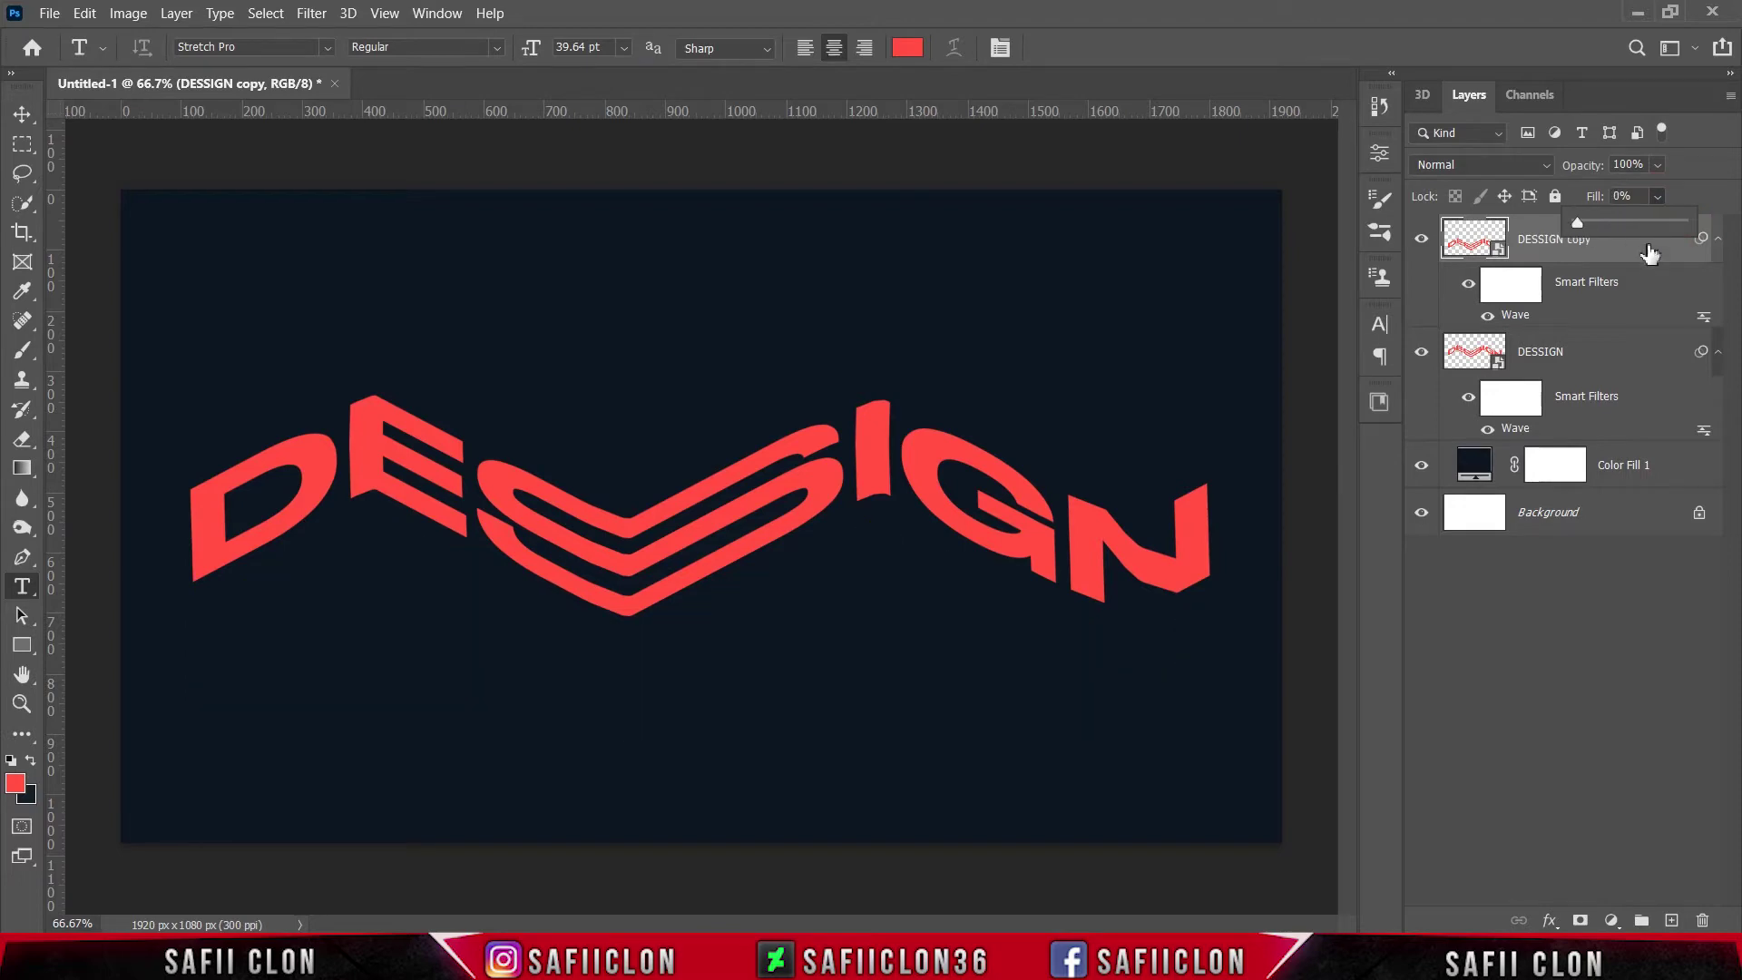
click(1648, 247)
right_click(1620, 244)
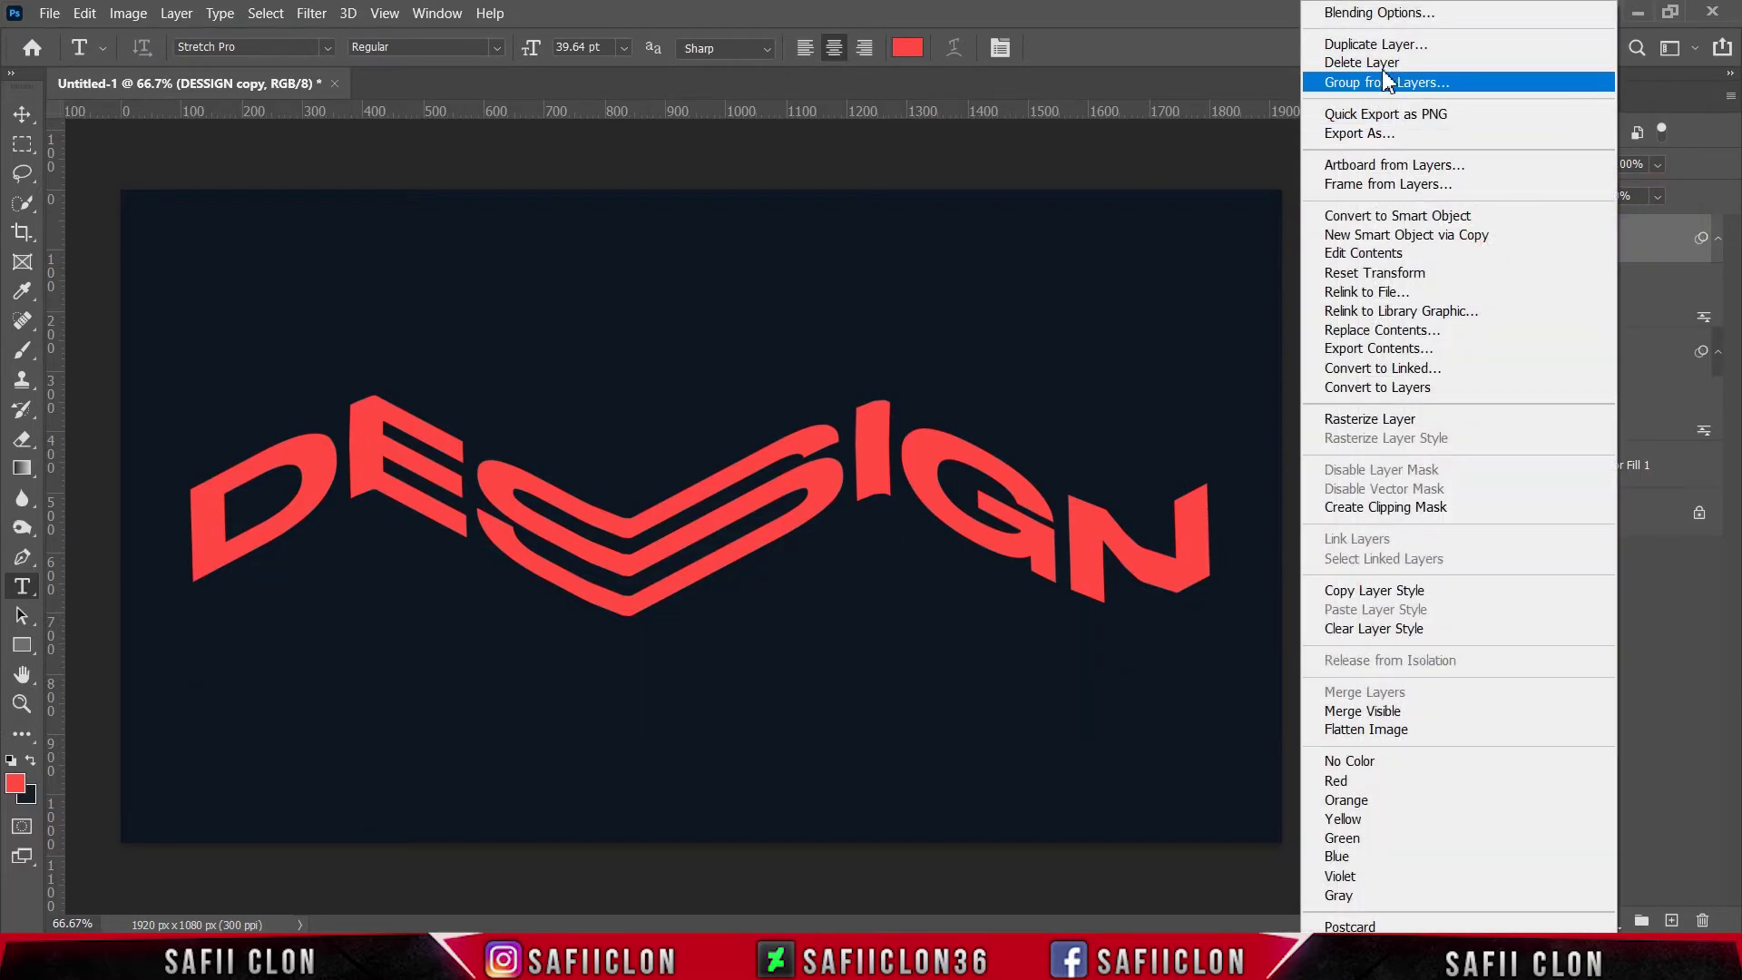
click(1365, 14)
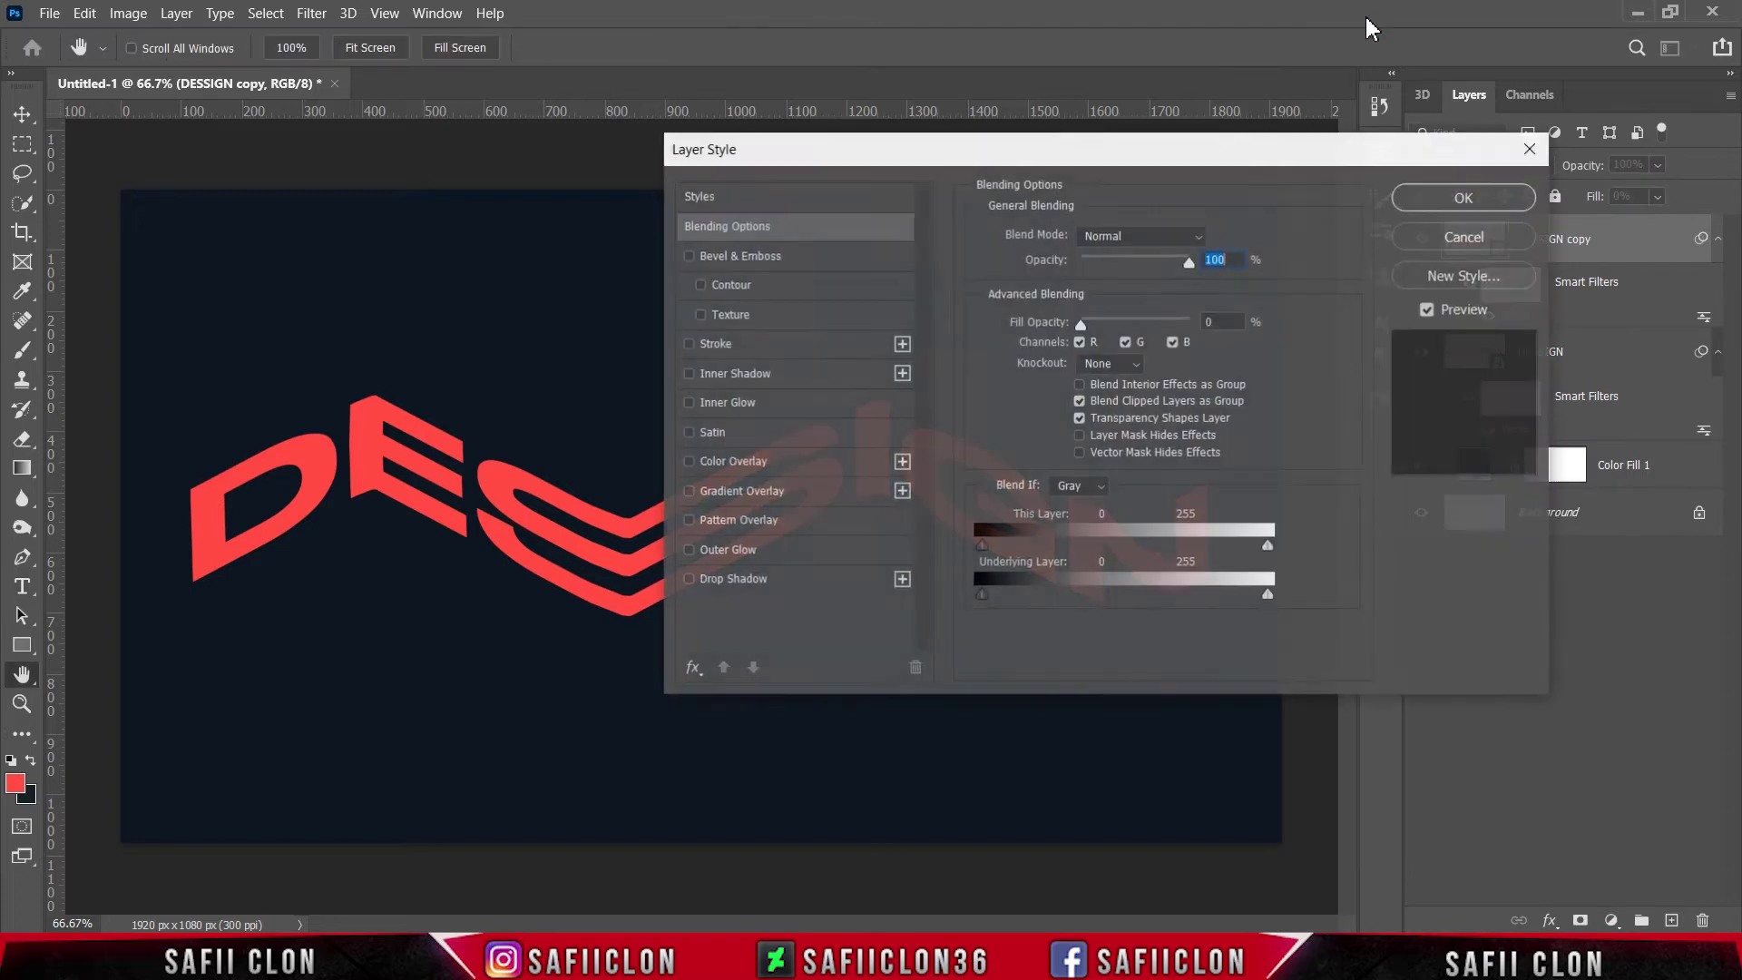
drag(966, 151, 1269, 161)
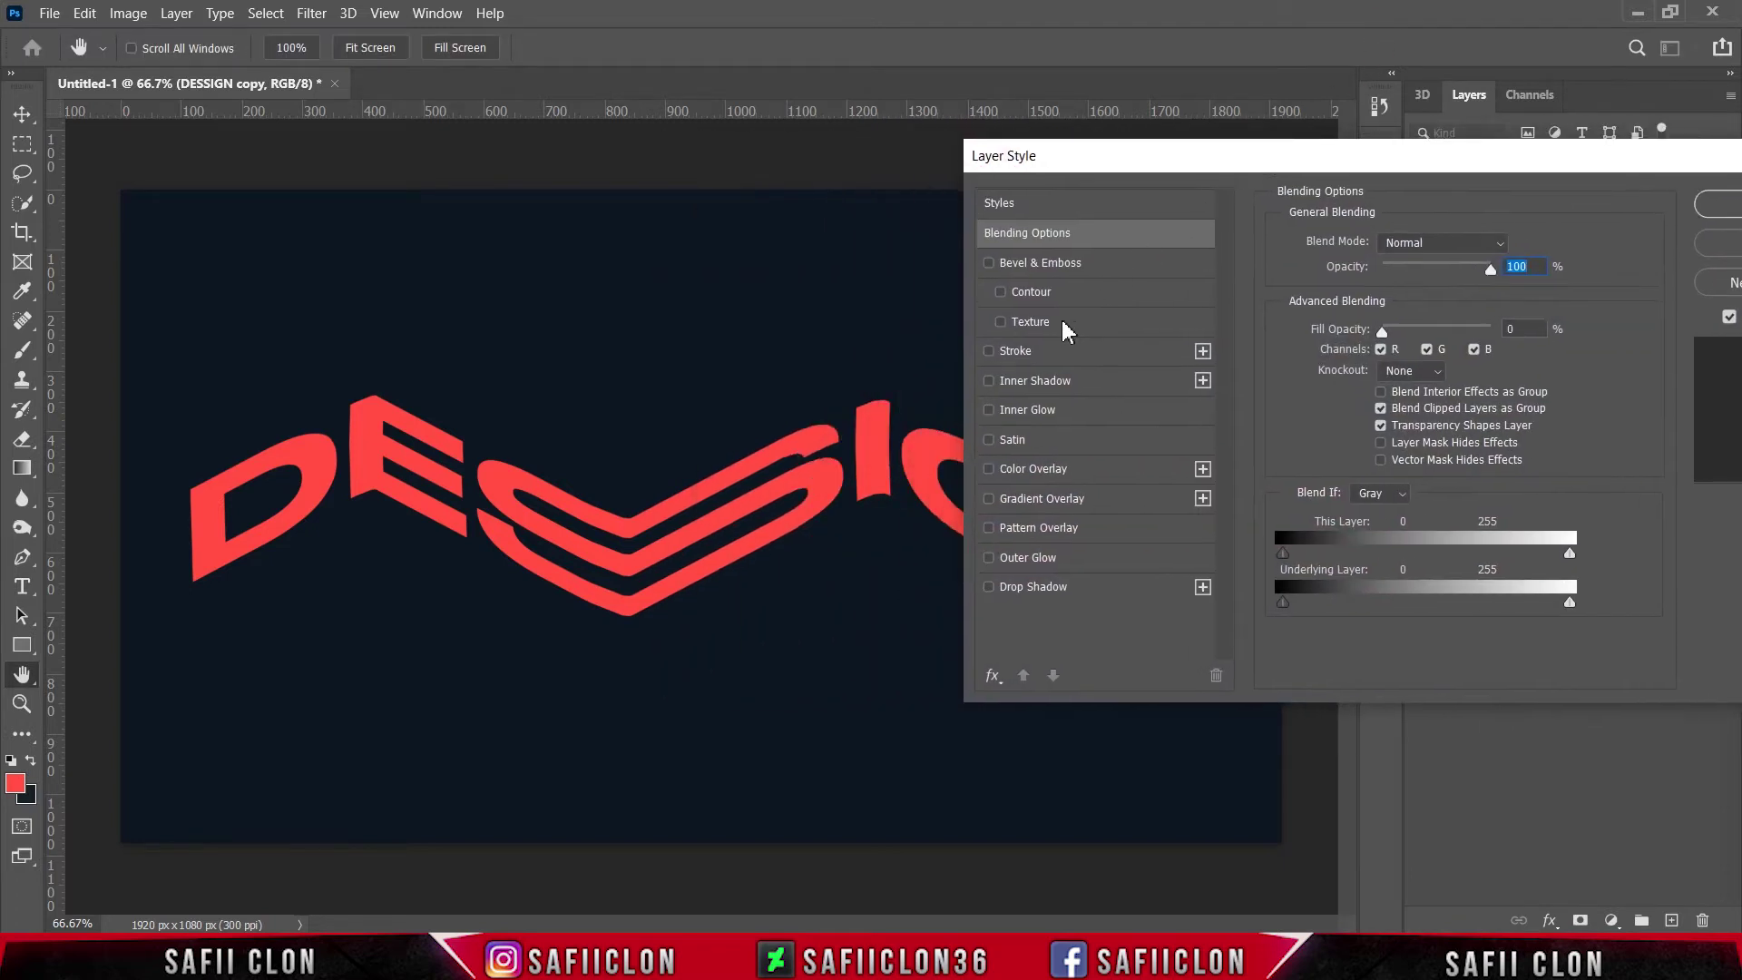
click(1078, 354)
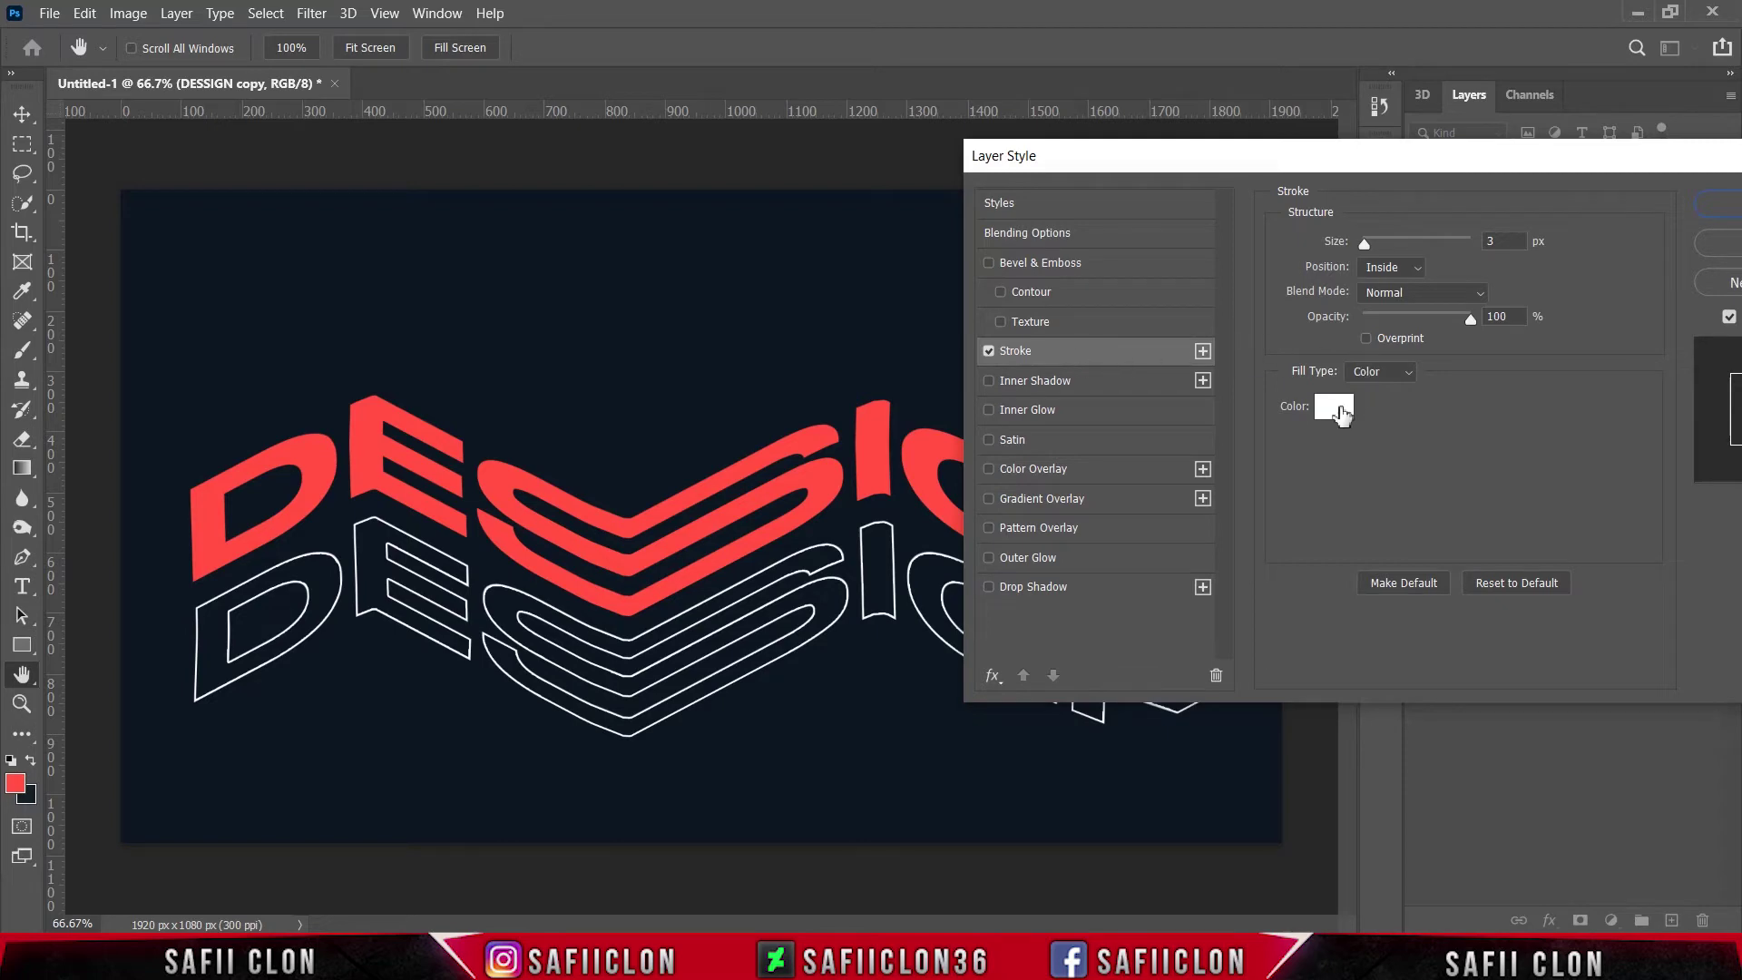
- Make the stroke a 3 px bright blue Inside outline
click(1339, 409)
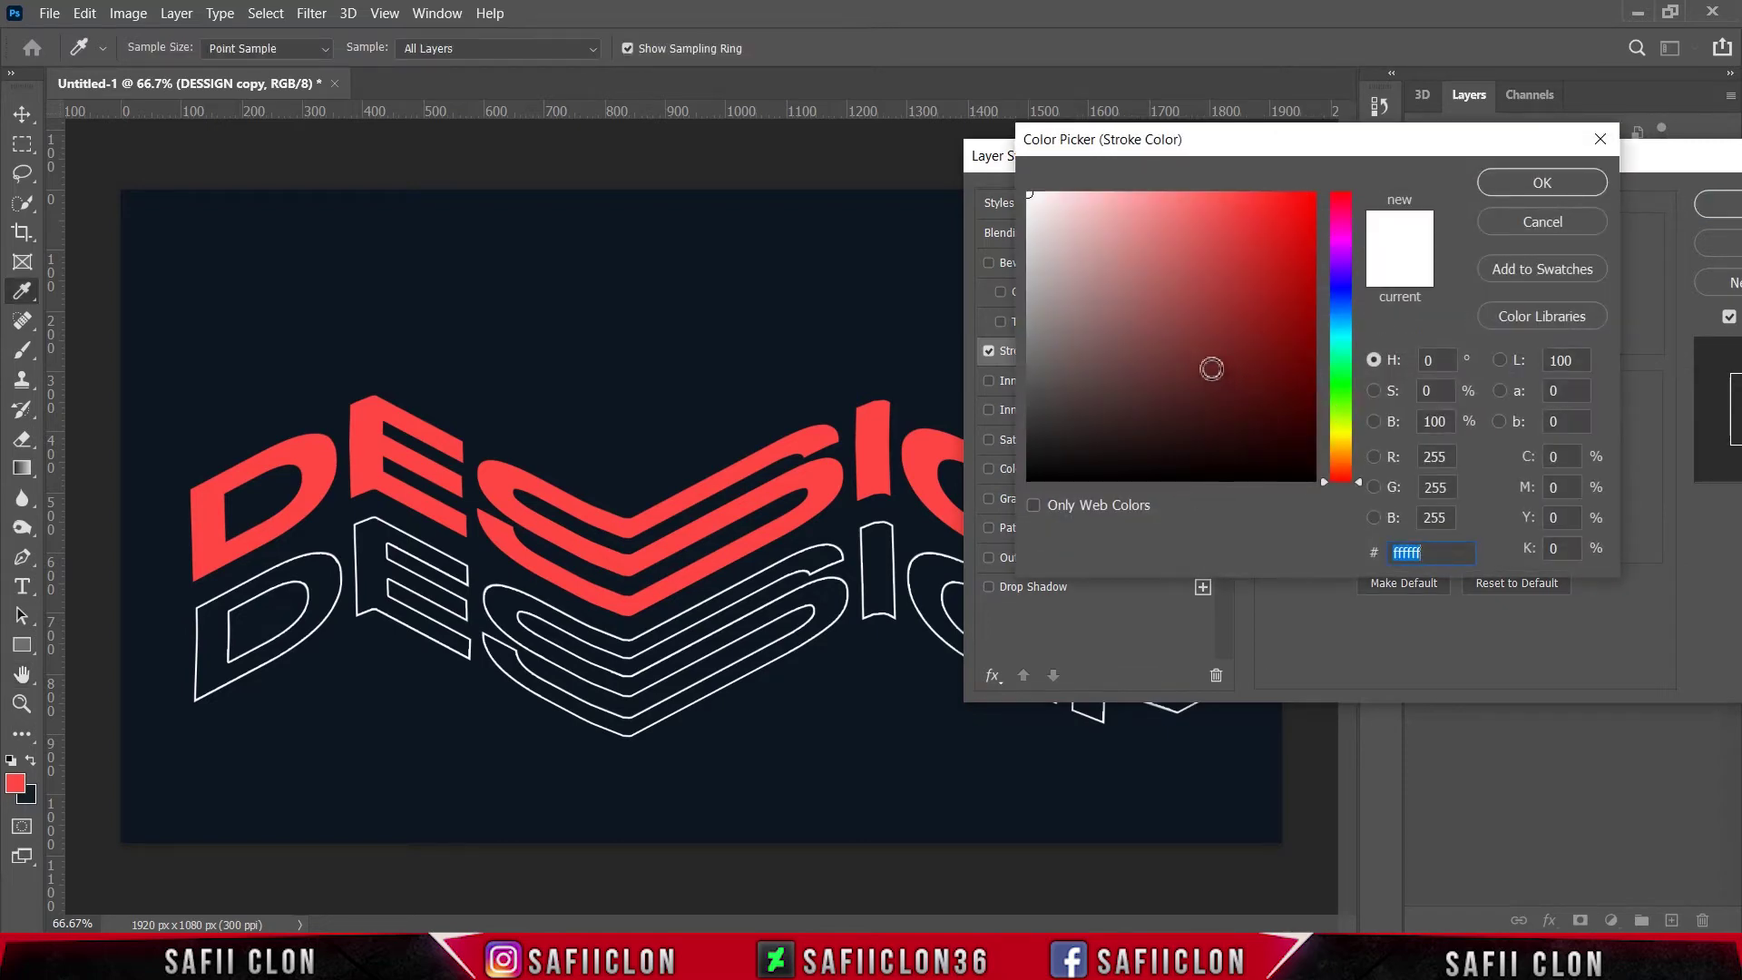
drag(1348, 378, 1350, 325)
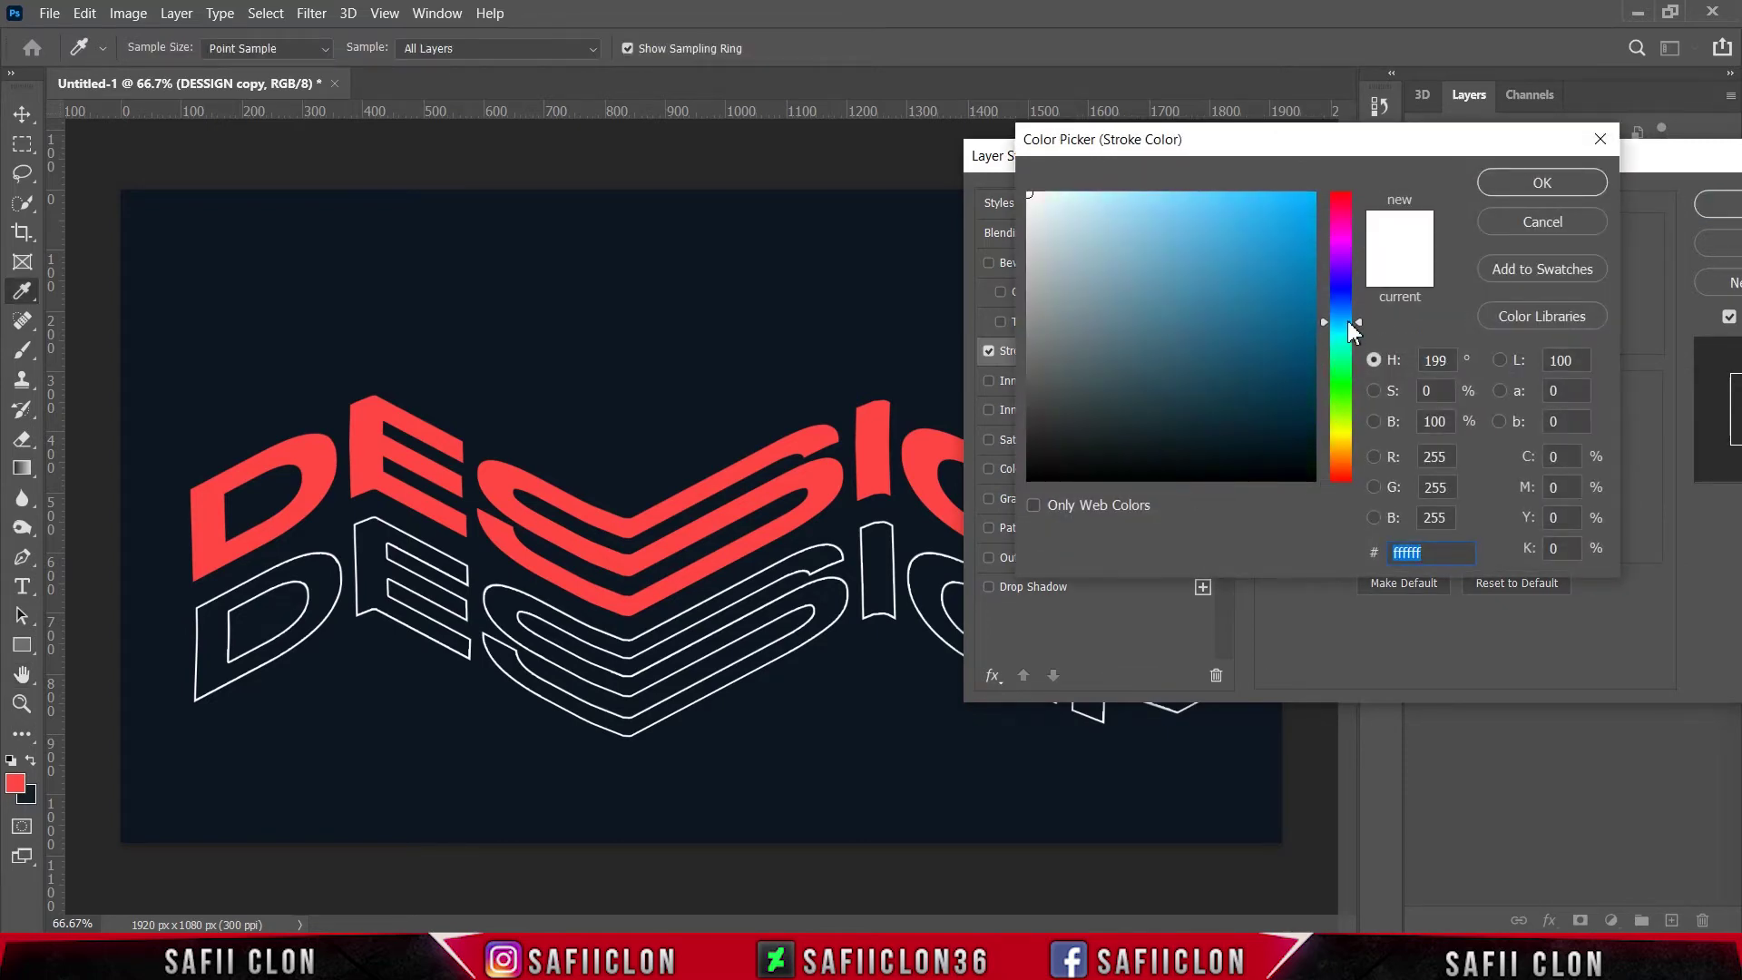
drag(1204, 311, 1303, 195)
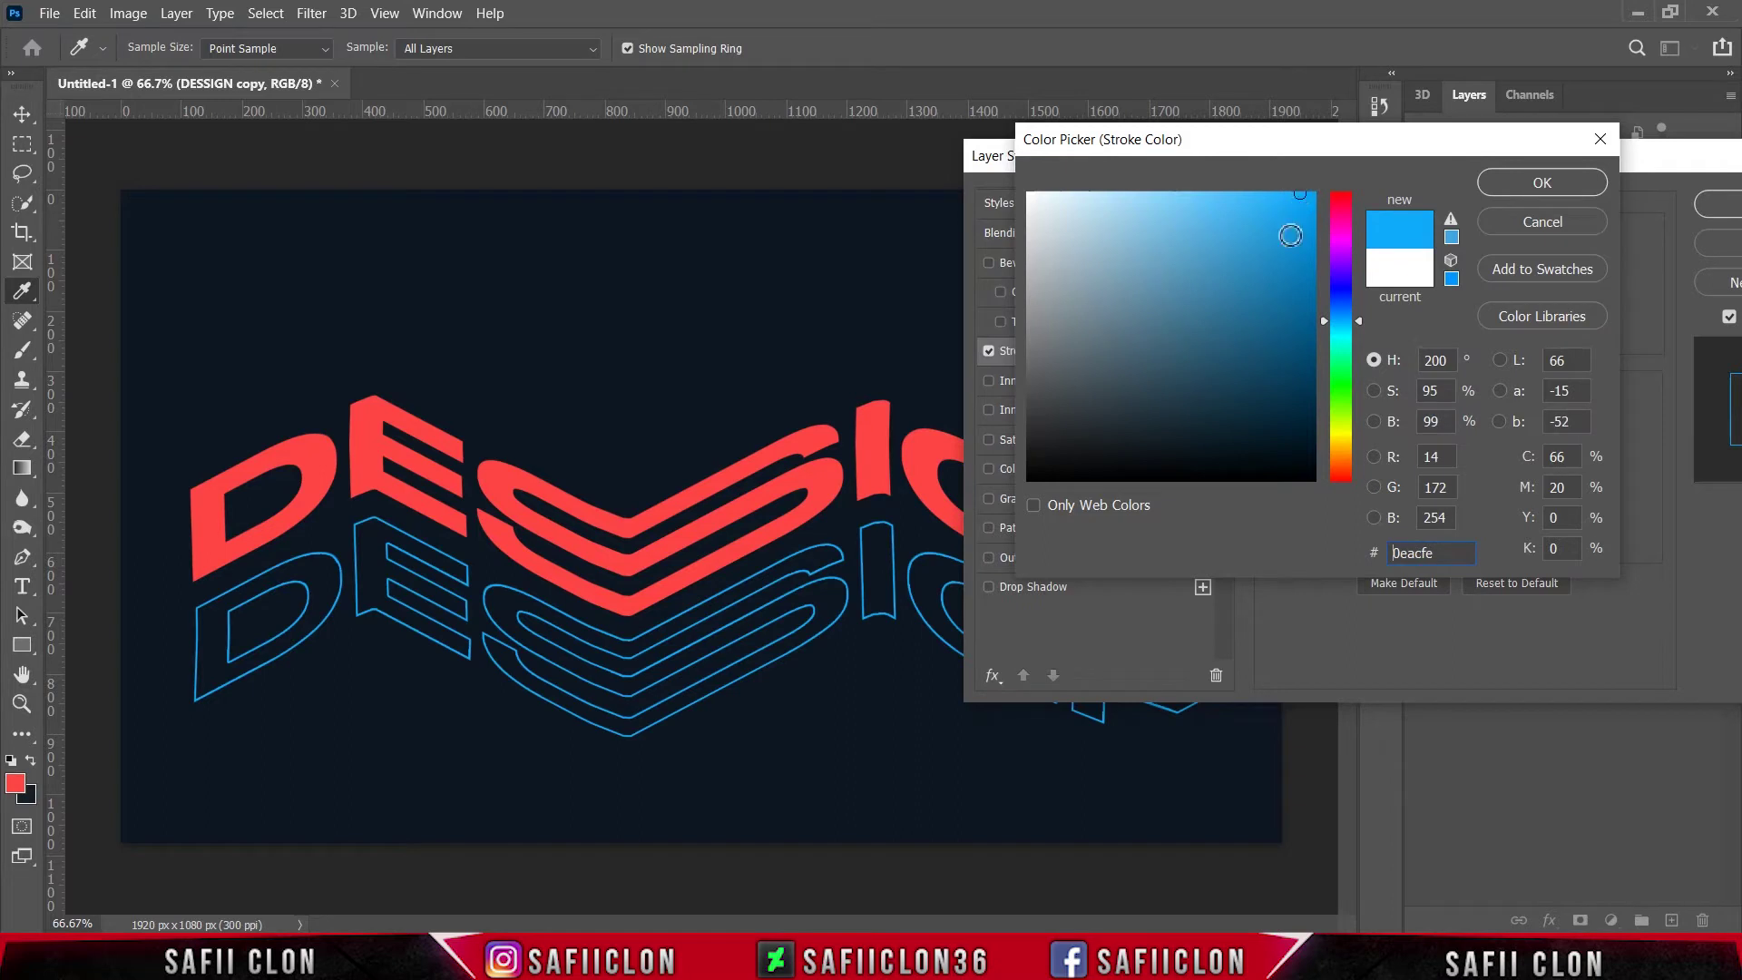
click(1530, 189)
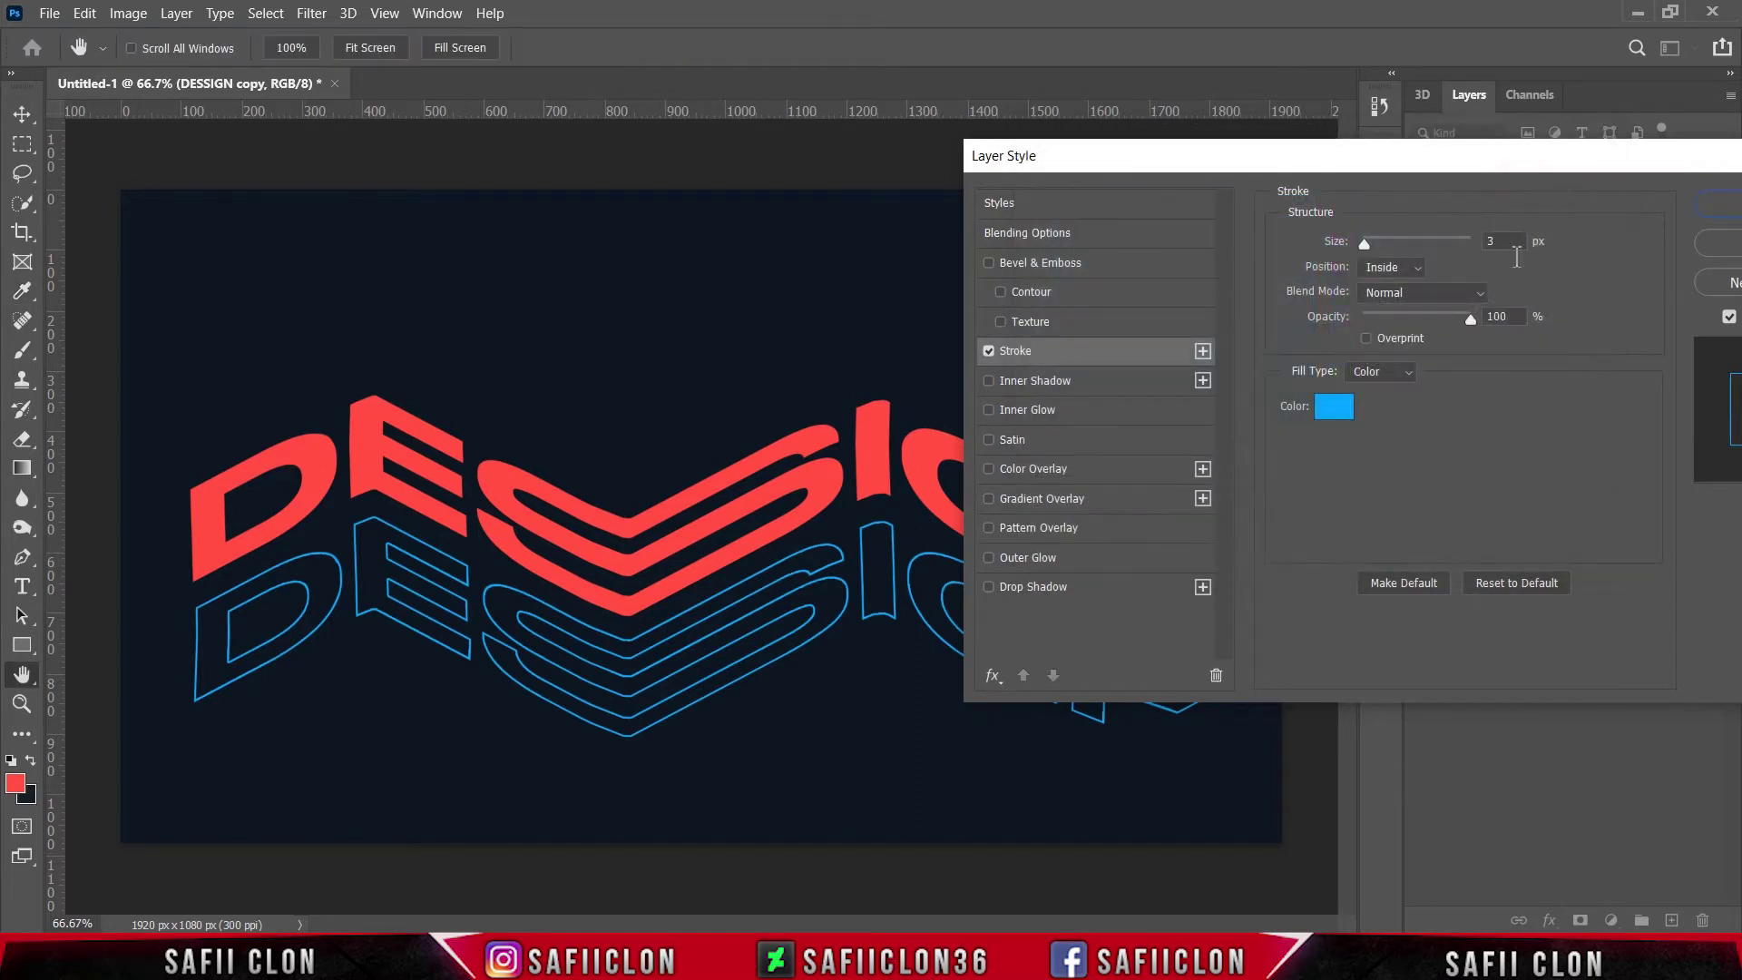
click(1414, 269)
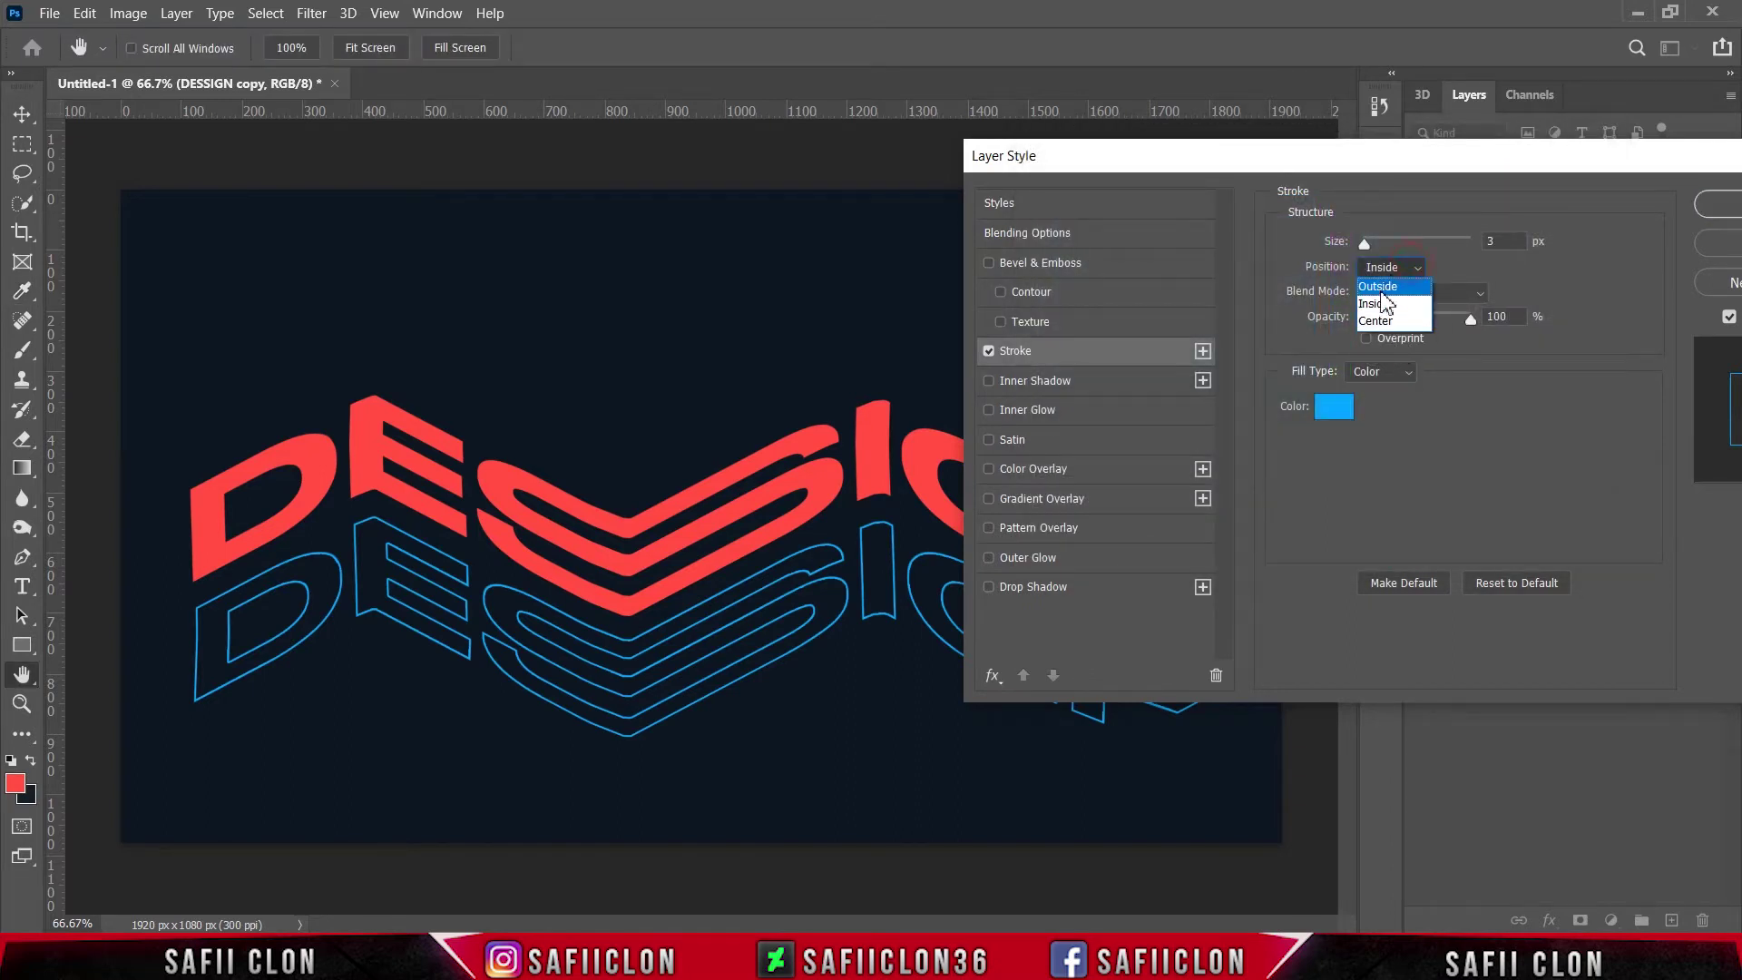
click(1370, 272)
drag(1367, 246, 1365, 246)
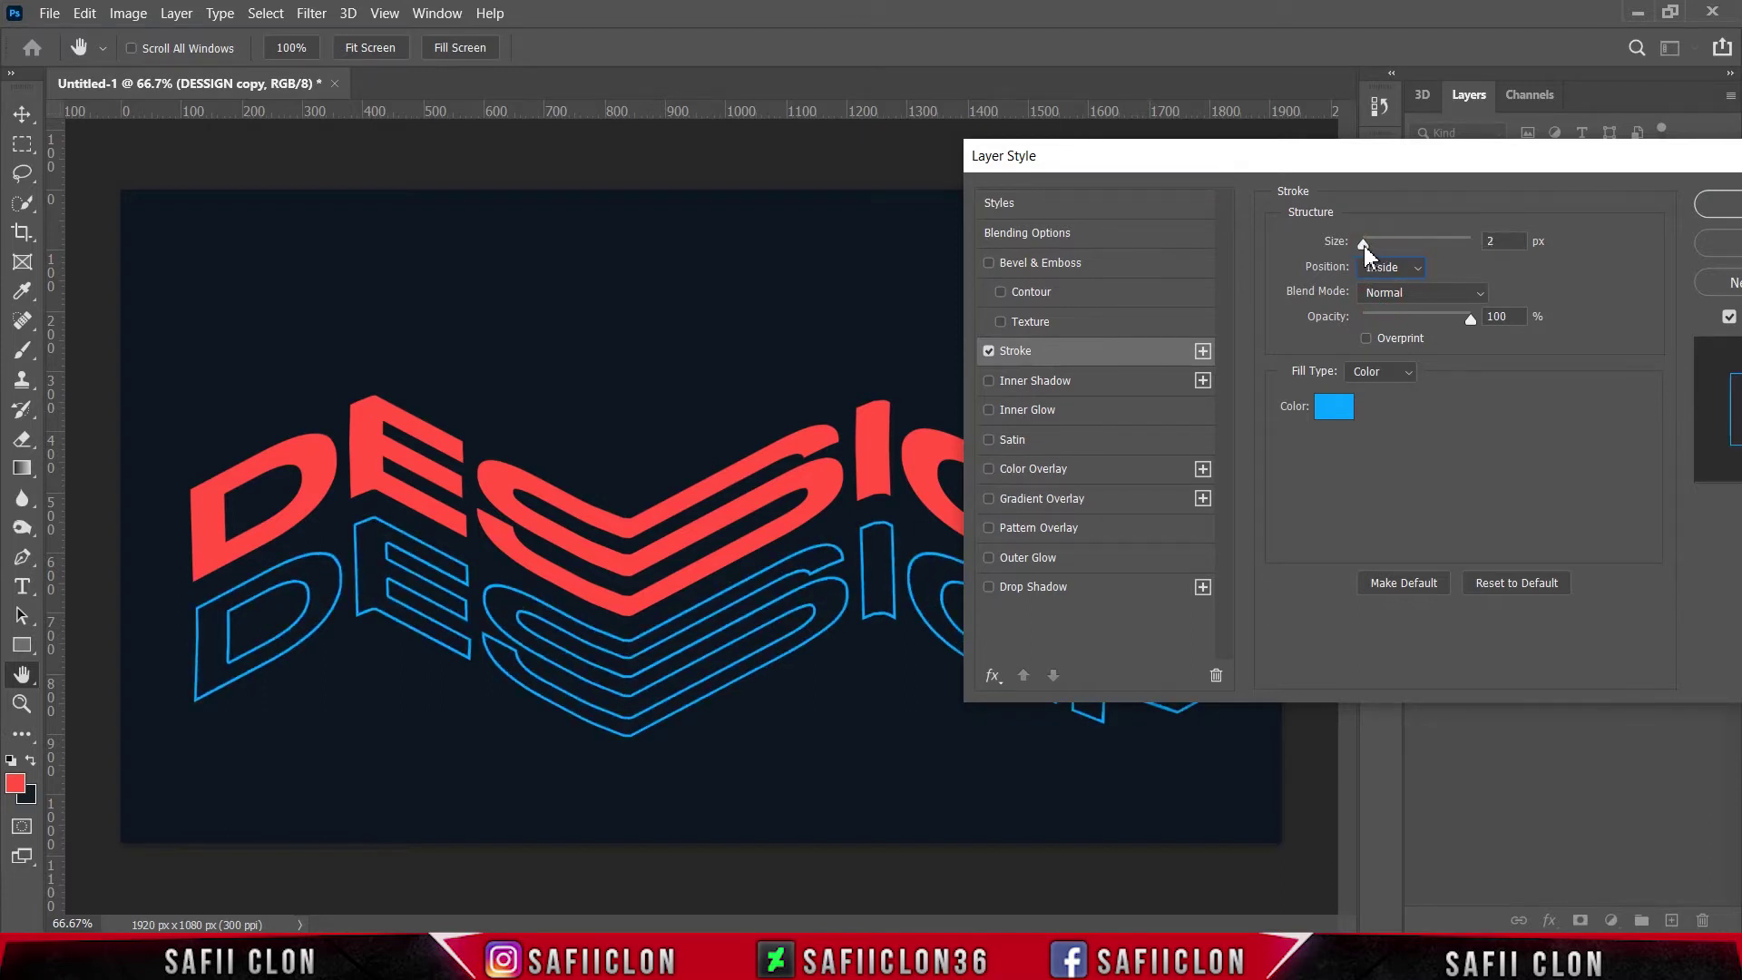
click(1365, 247)
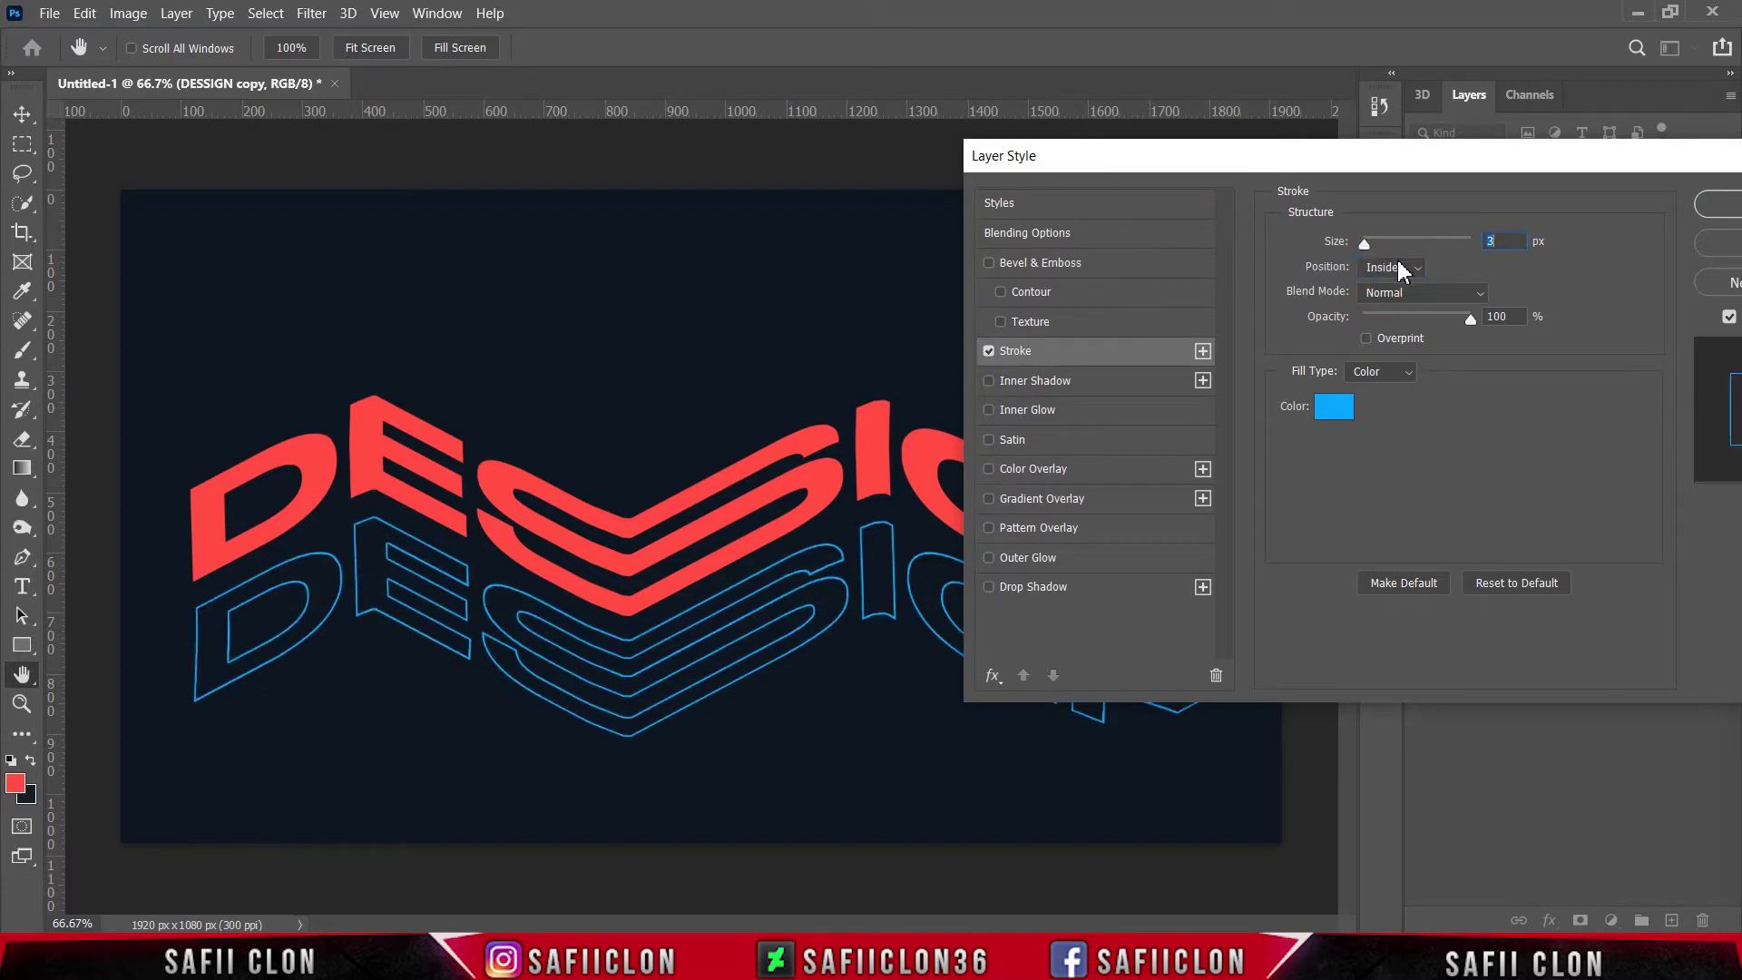
drag(1549, 171, 1189, 210)
click(1445, 261)
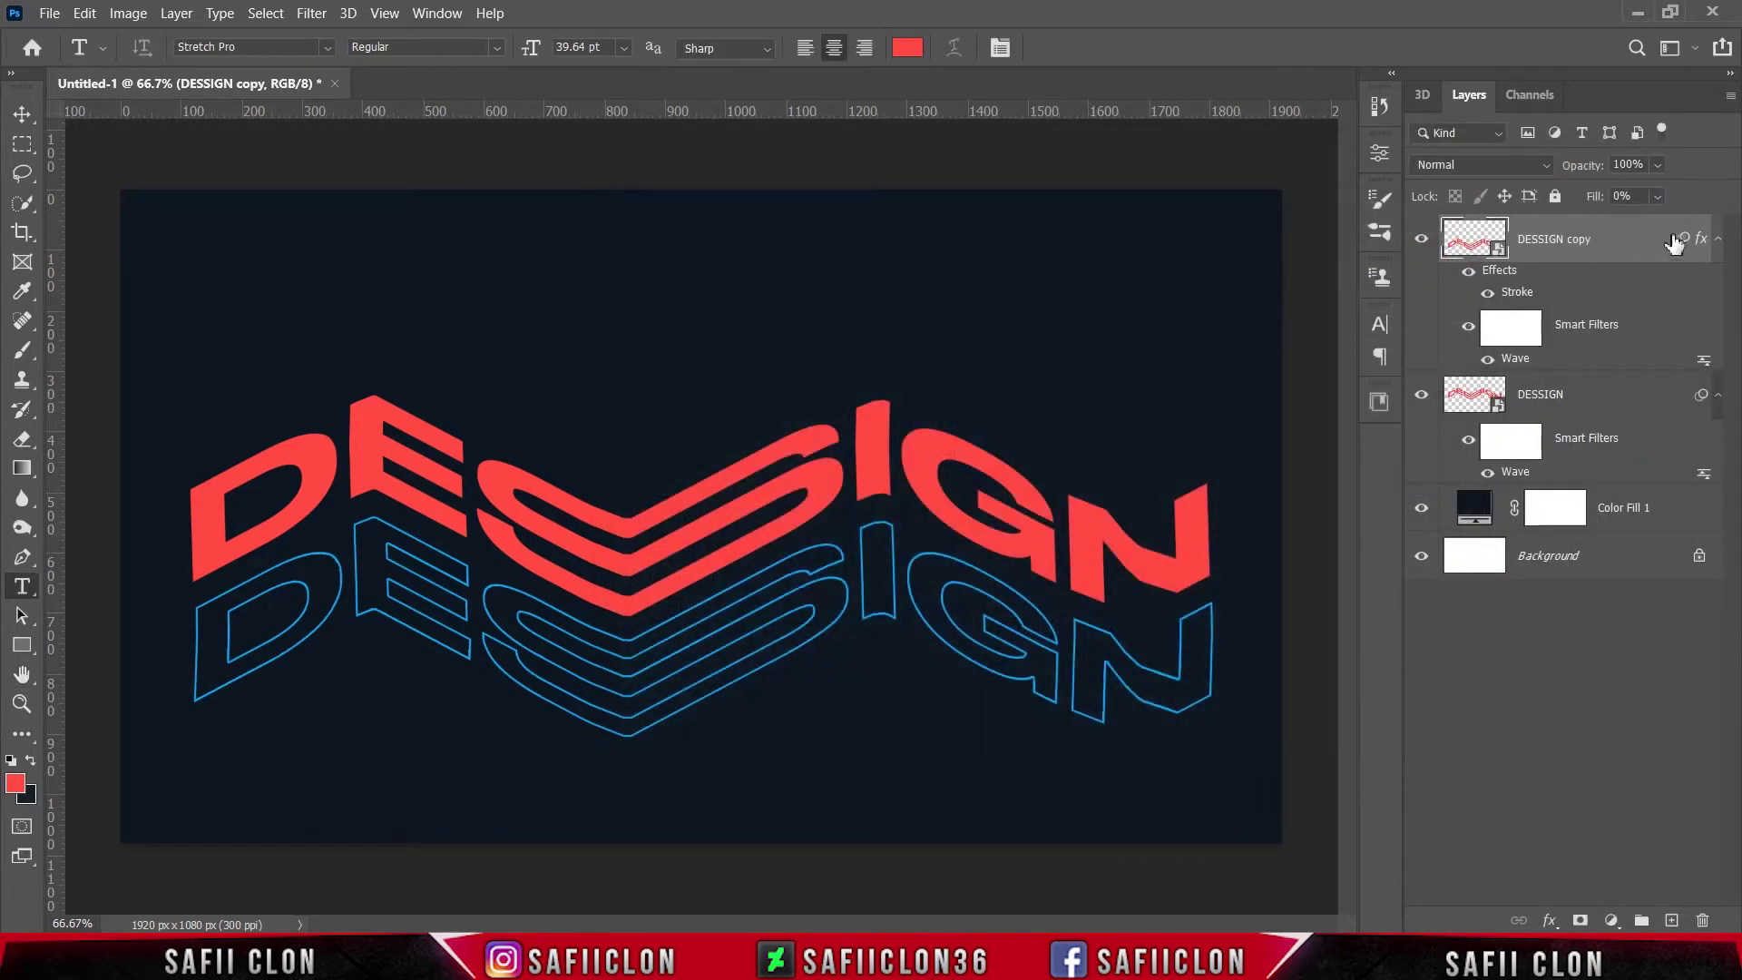
- Duplicate the blue outline copy layer
click(1718, 239)
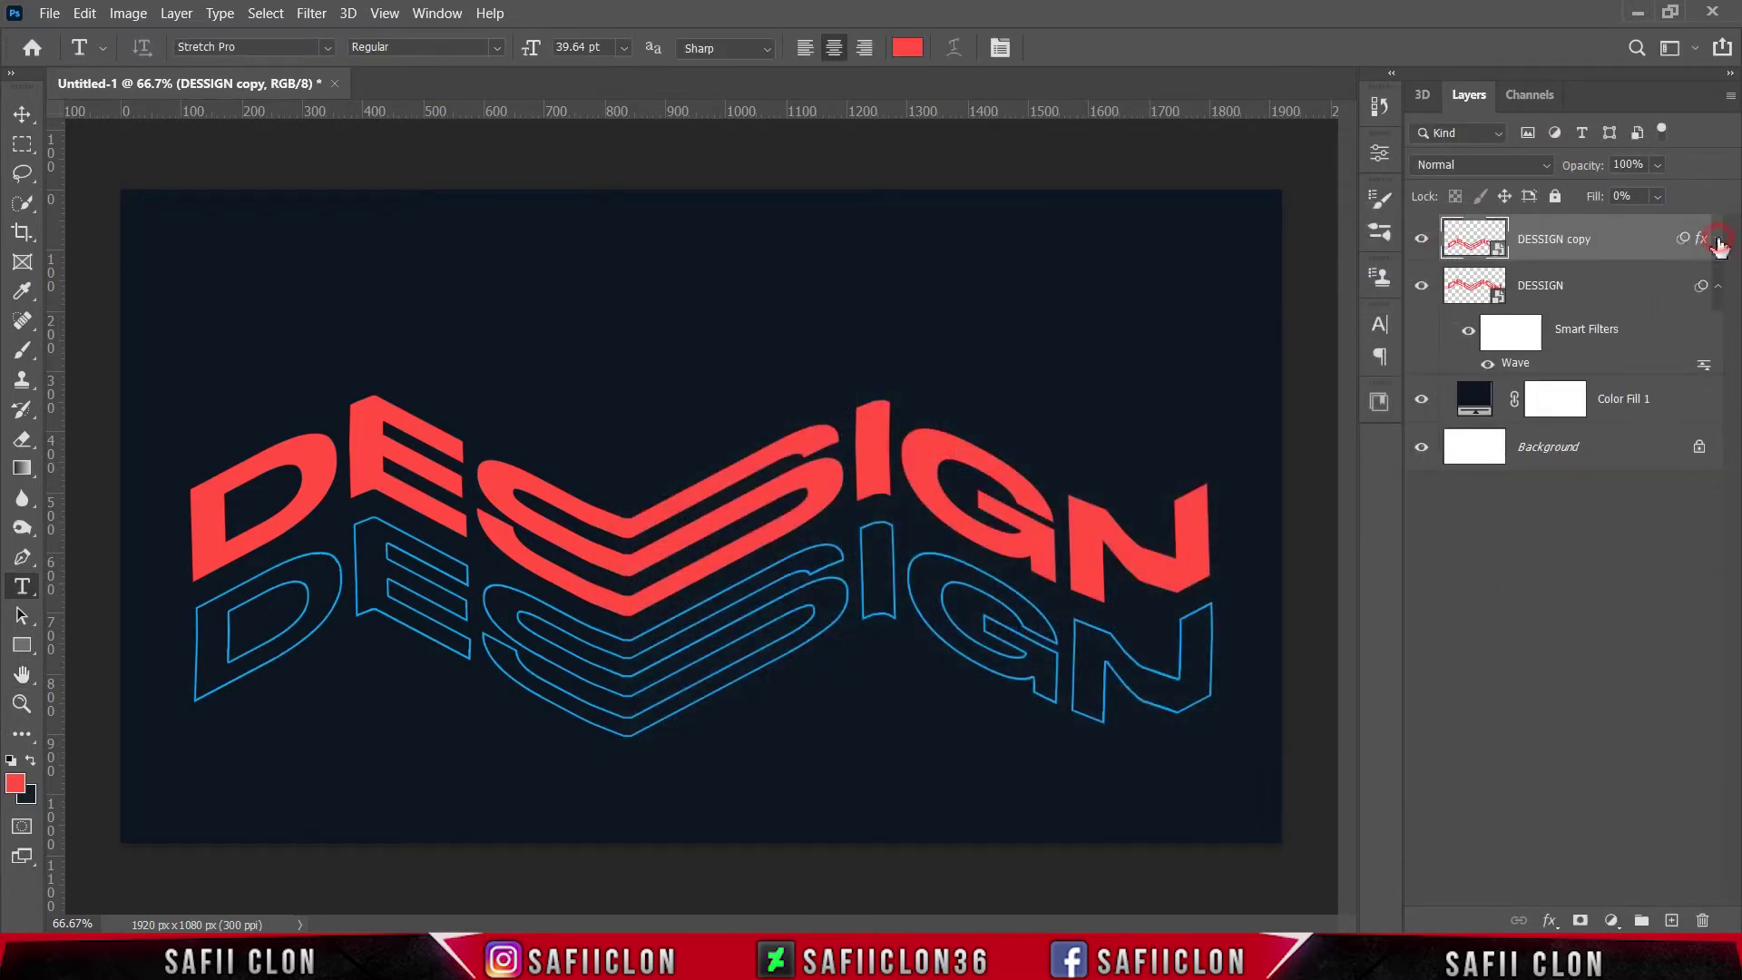
right_click(1604, 239)
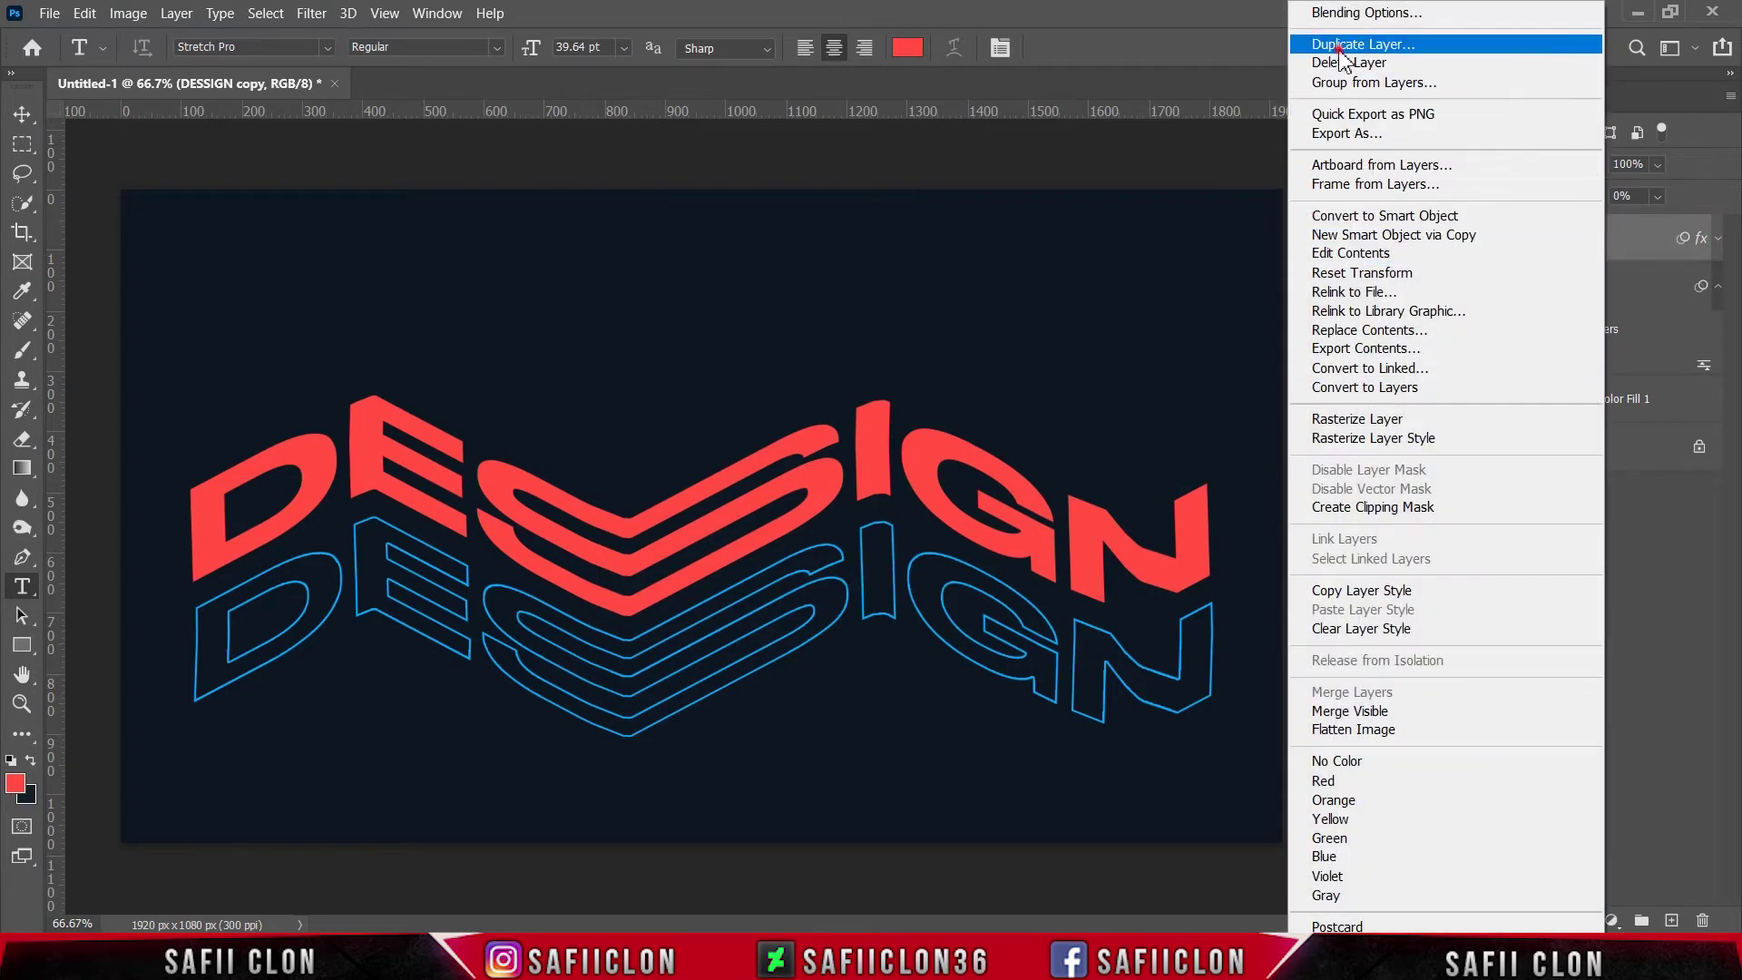
click(1343, 44)
click(1086, 252)
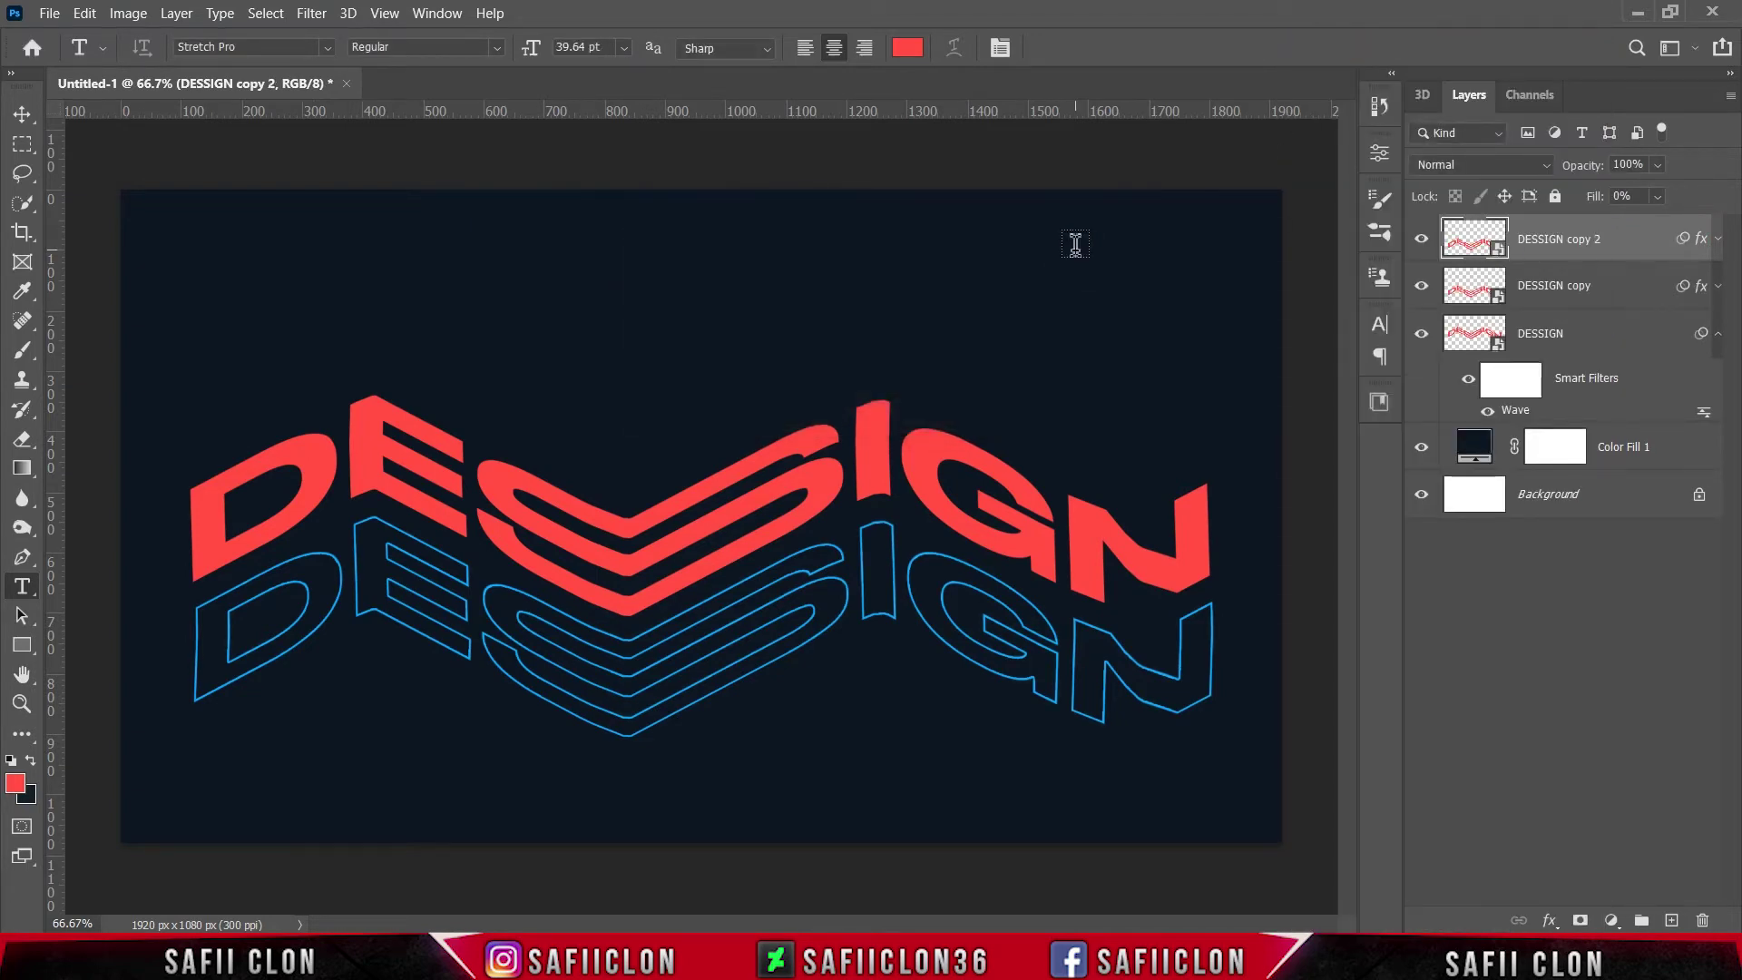
- Nudge the new outline copy down one step below the first outline
key(ctrl+t)
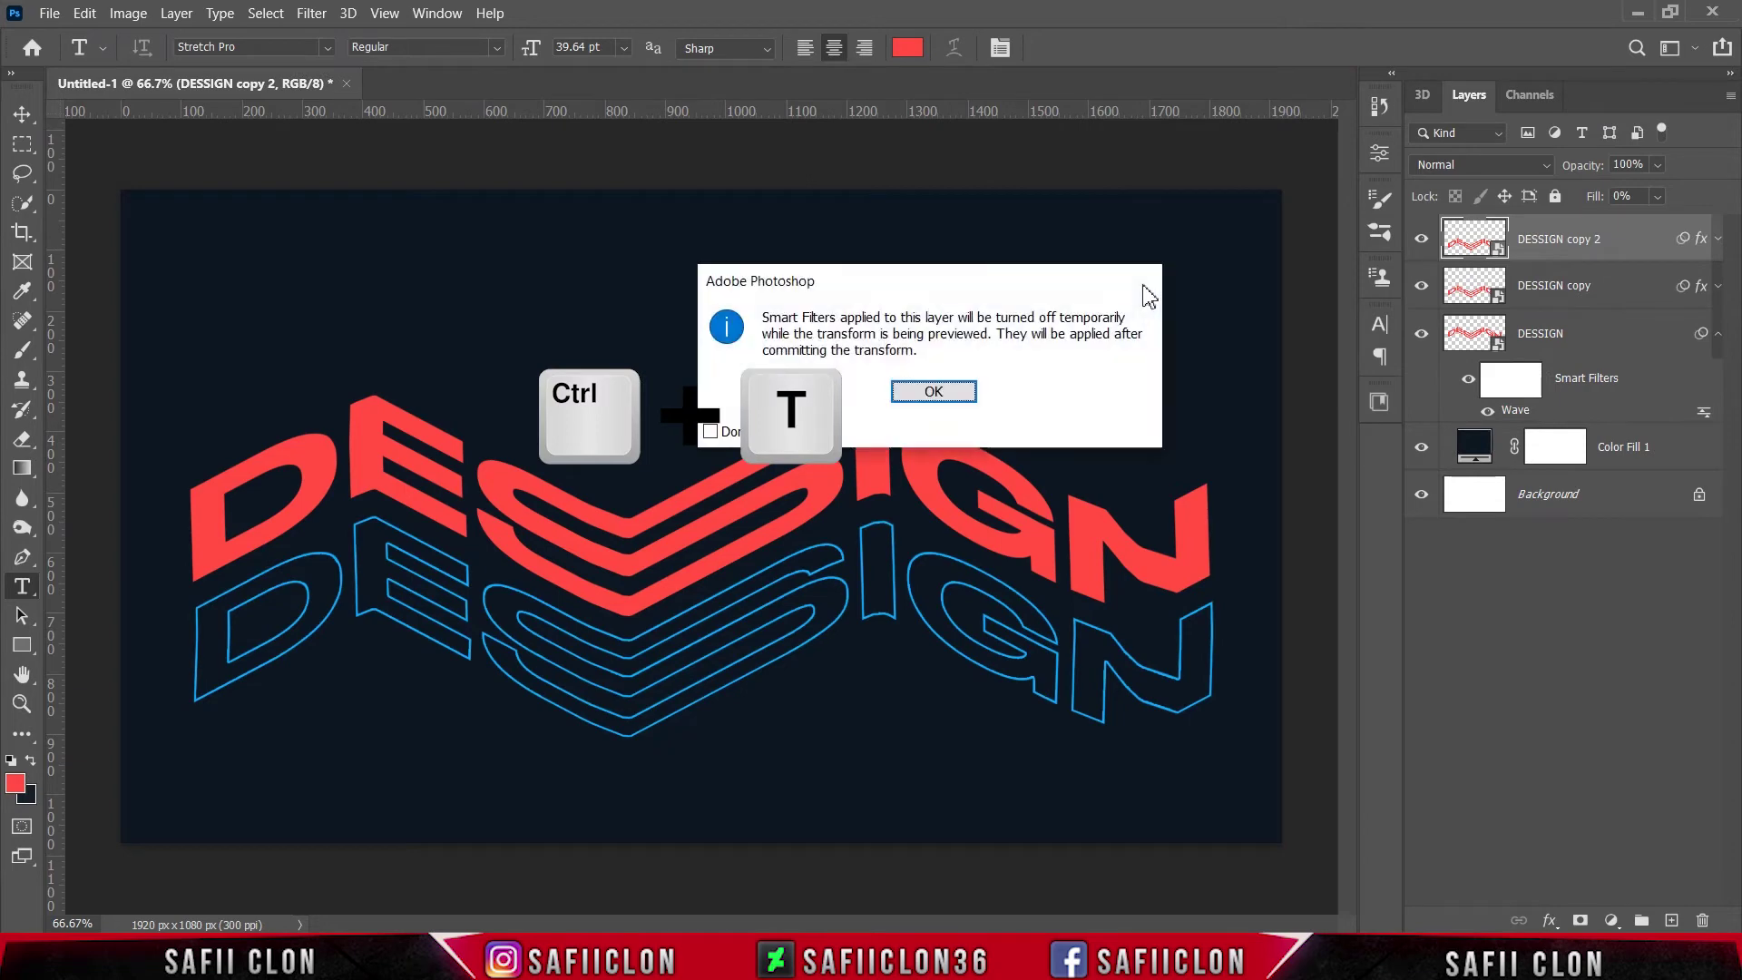
click(955, 393)
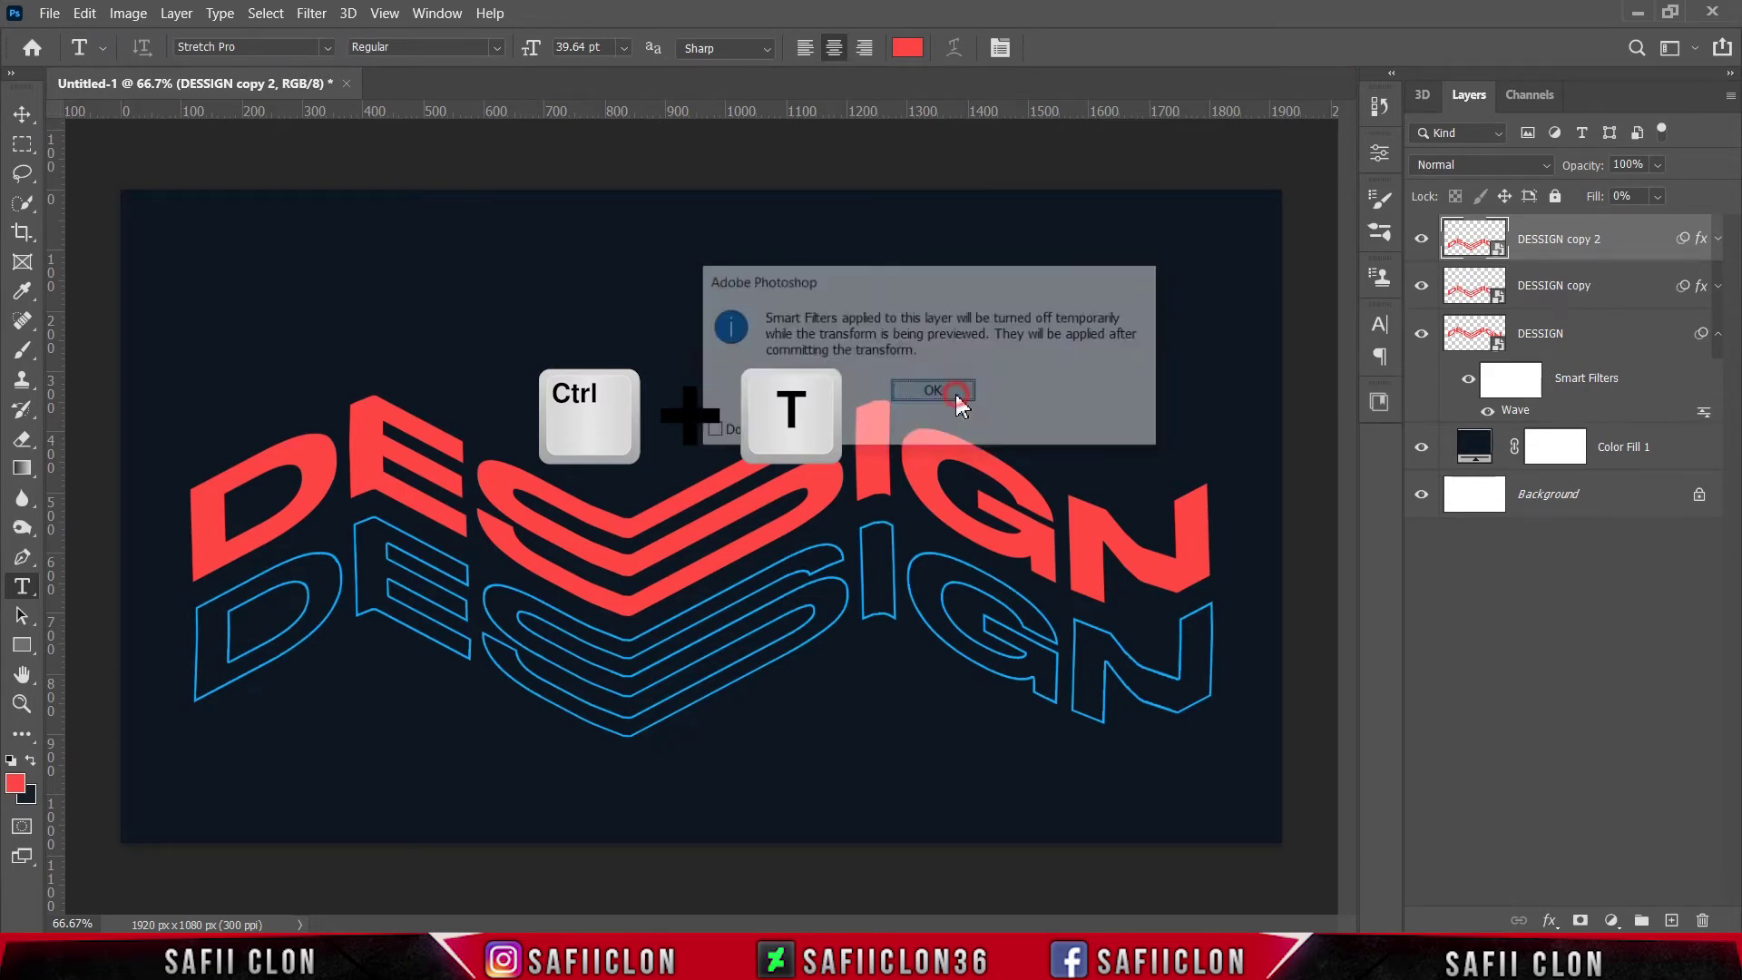
key(shift+Down)
key(shift+Down)
key(shift+Down)
key(shift+Down)
key(shift+Down)
key(shift+Down)
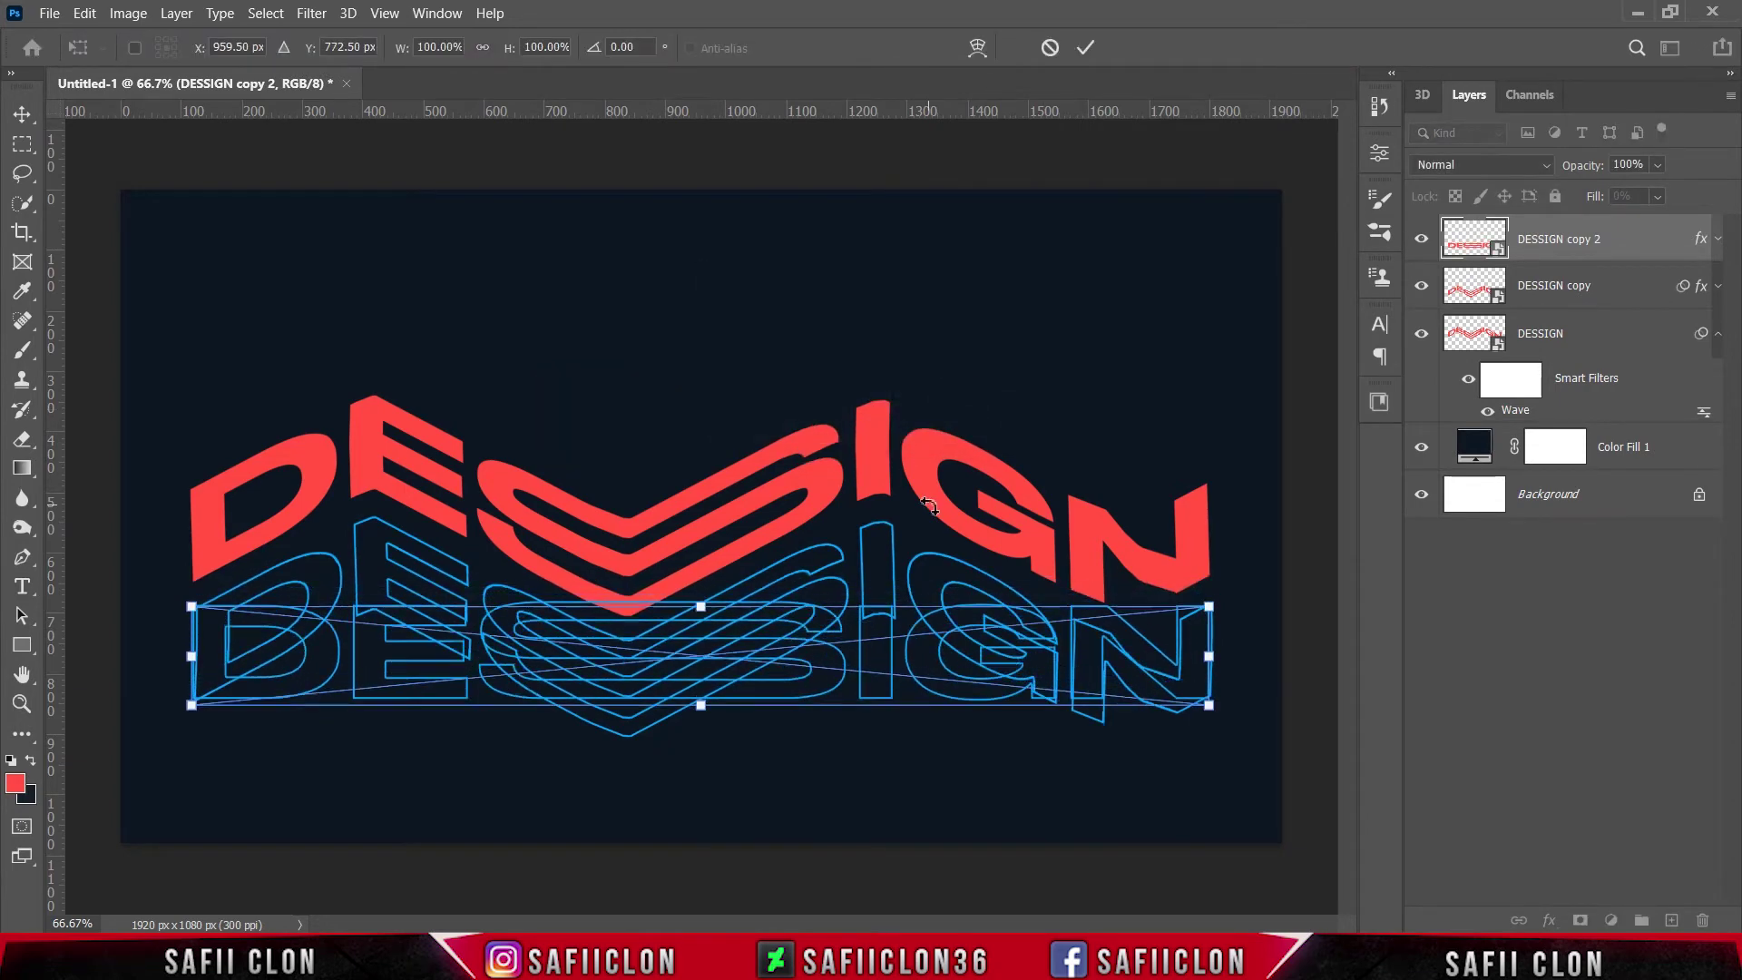
key(shift+Down)
key(shift+Down)
key(shift+Down)
key(shift+Down)
key(shift+Down)
key(shift+Down)
key(shift+Down)
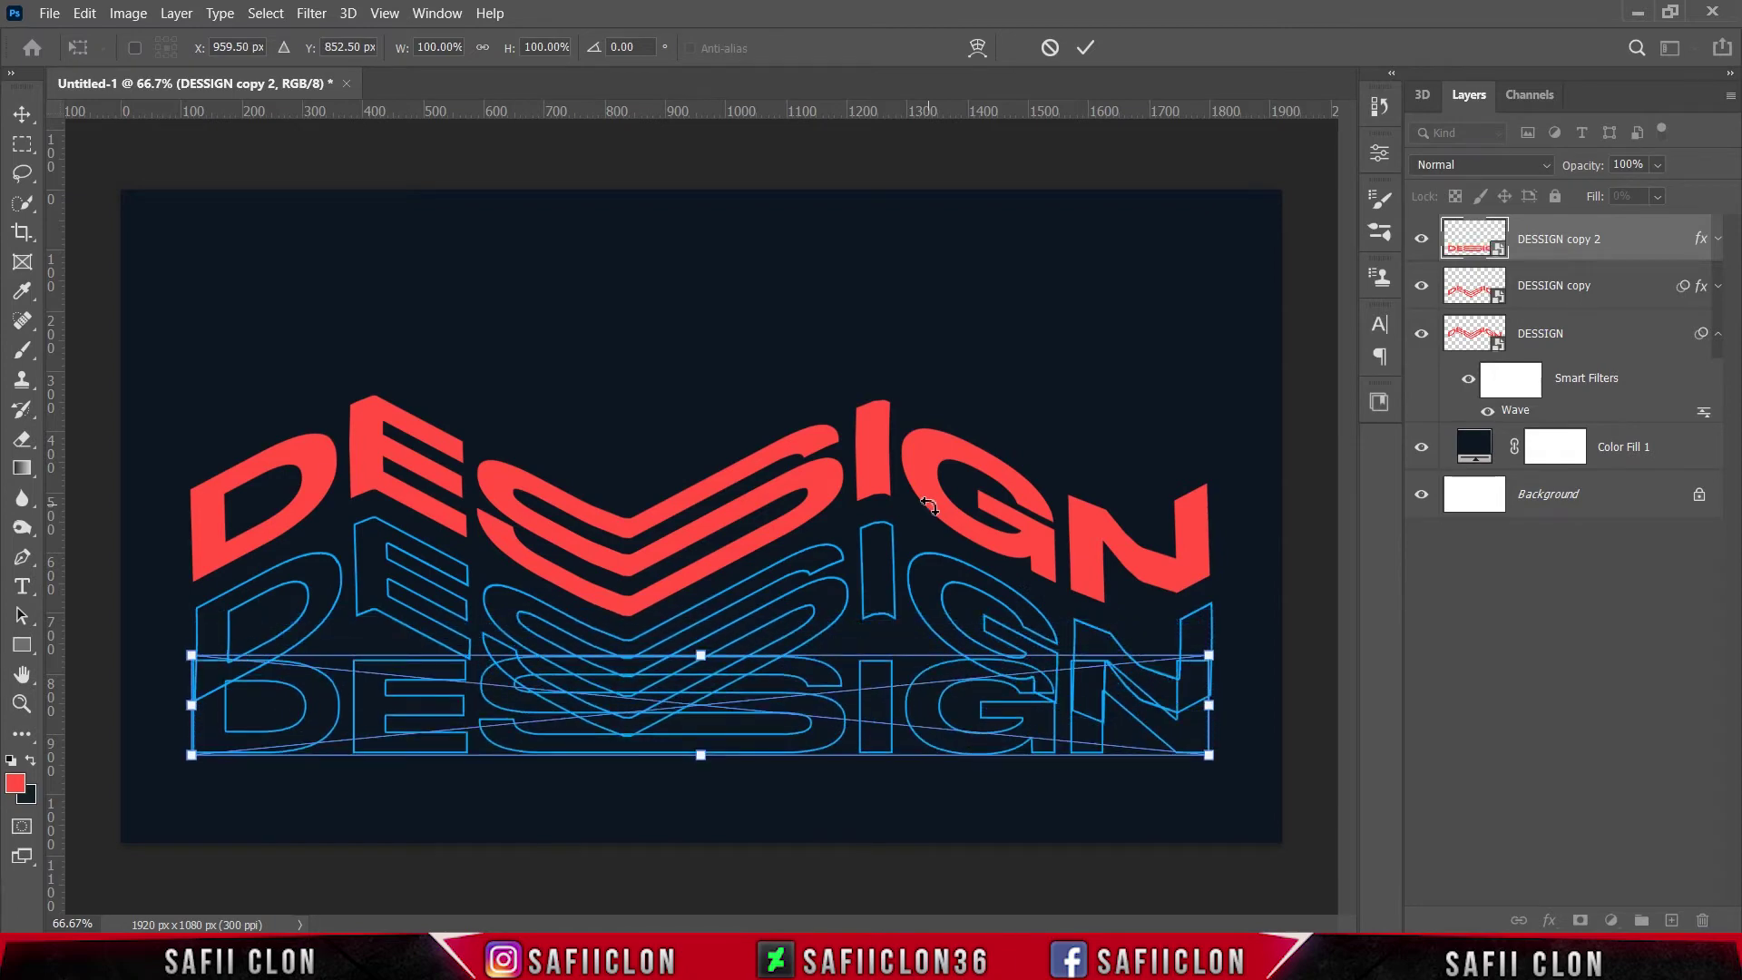
click(1086, 48)
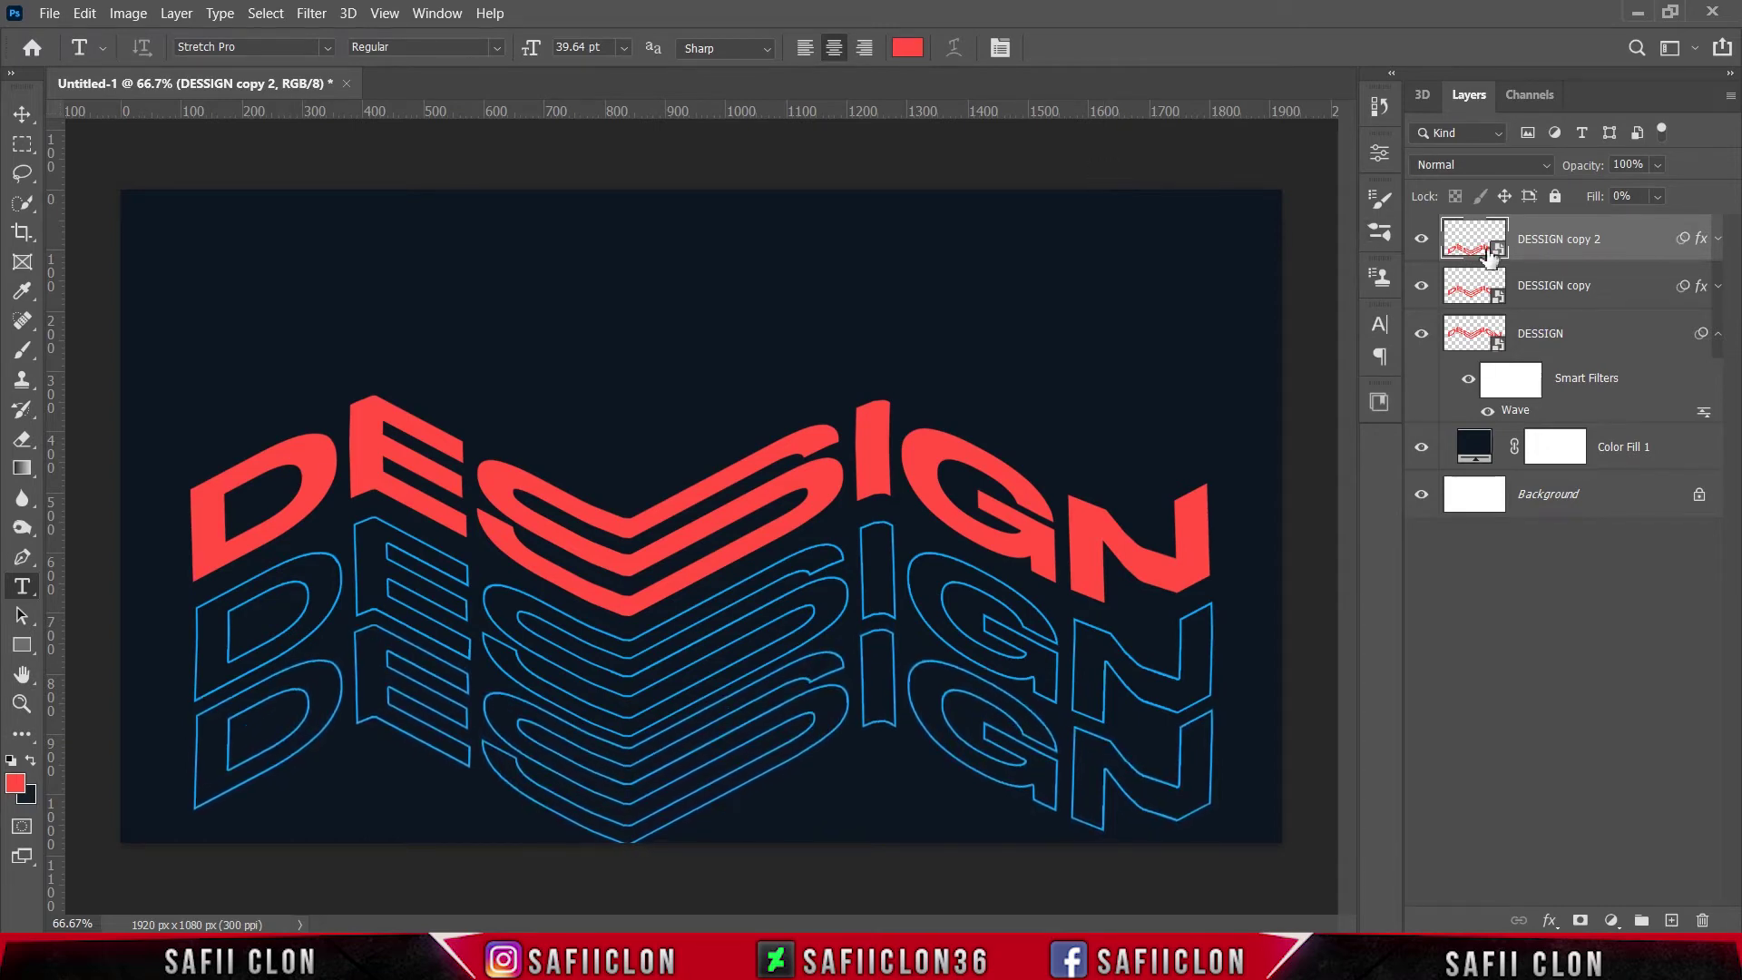
- Duplicate both blue outline copy layers and nudge the new pair up above the red word
click(1422, 238)
shift+click(1613, 304)
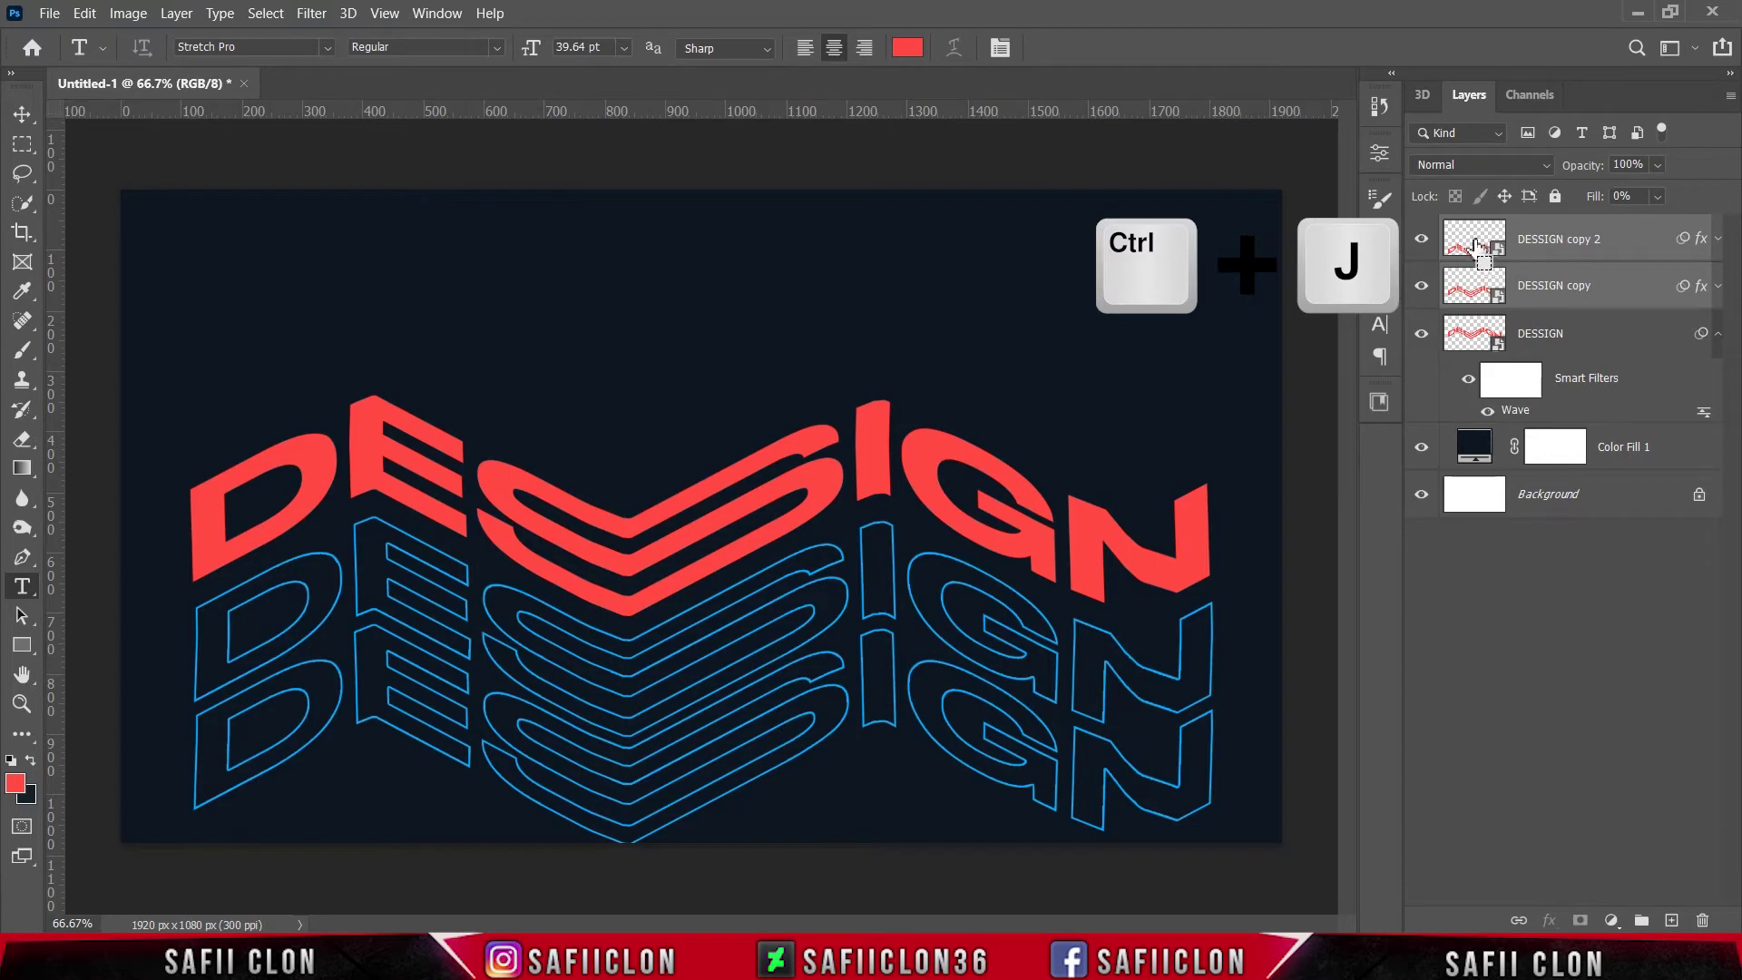
key(ctrl+j)
key(ctrl+t)
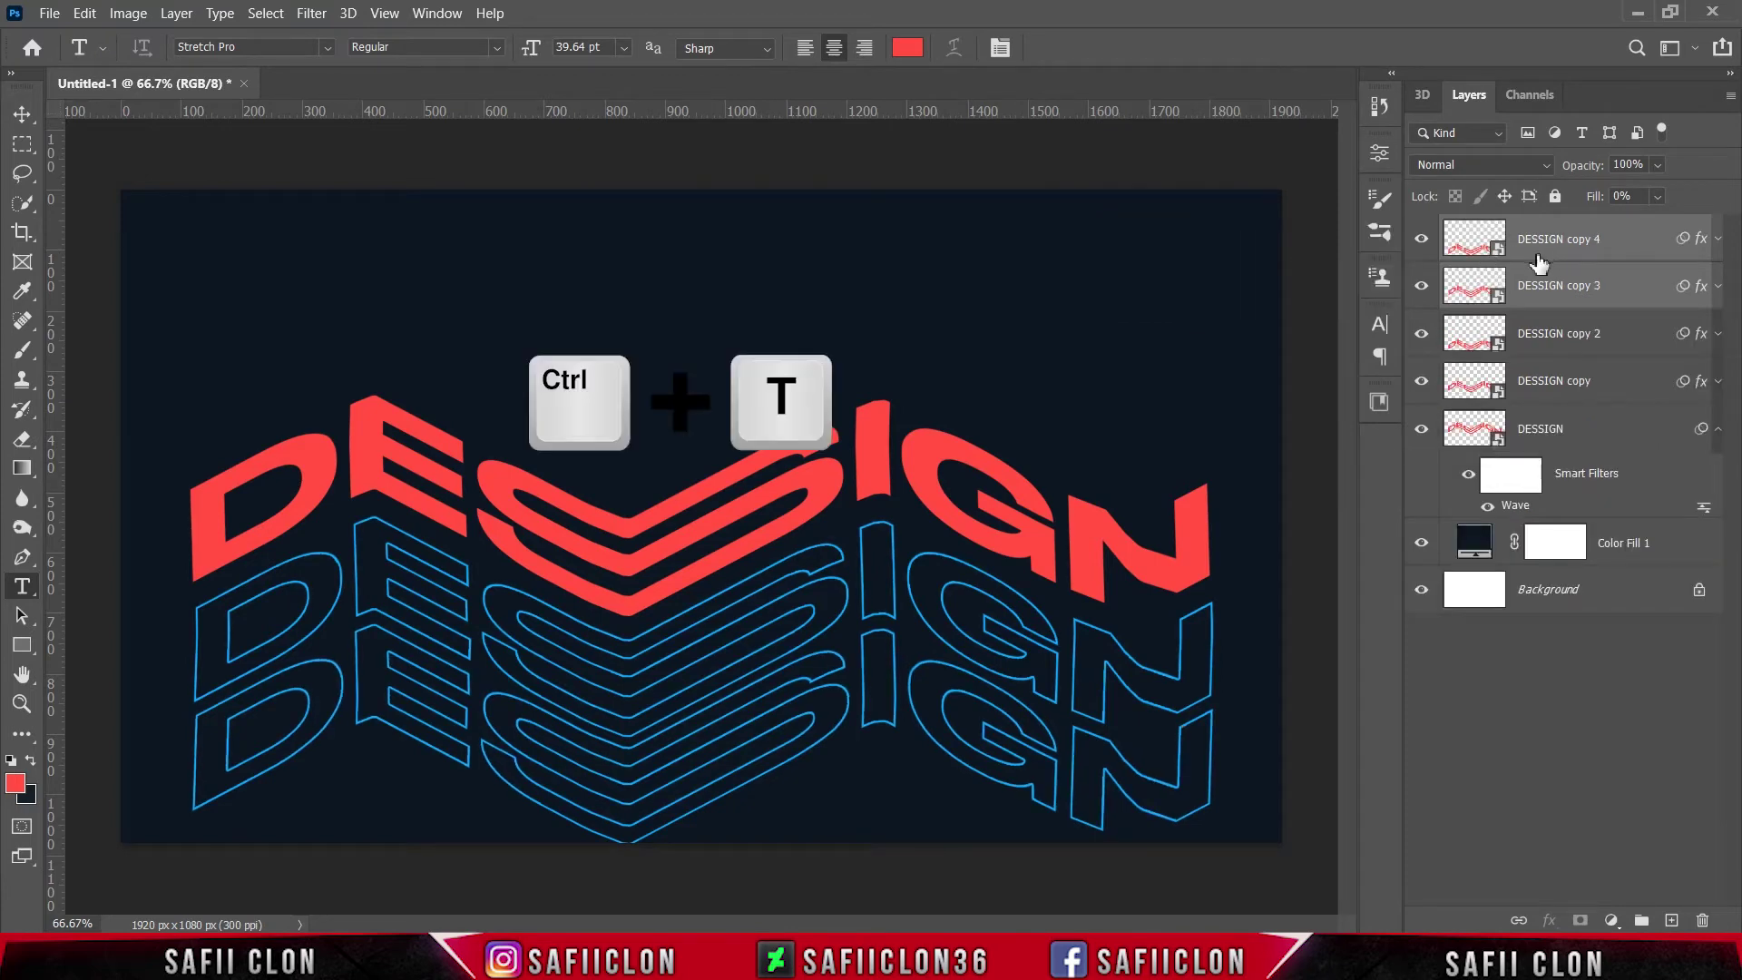
click(935, 392)
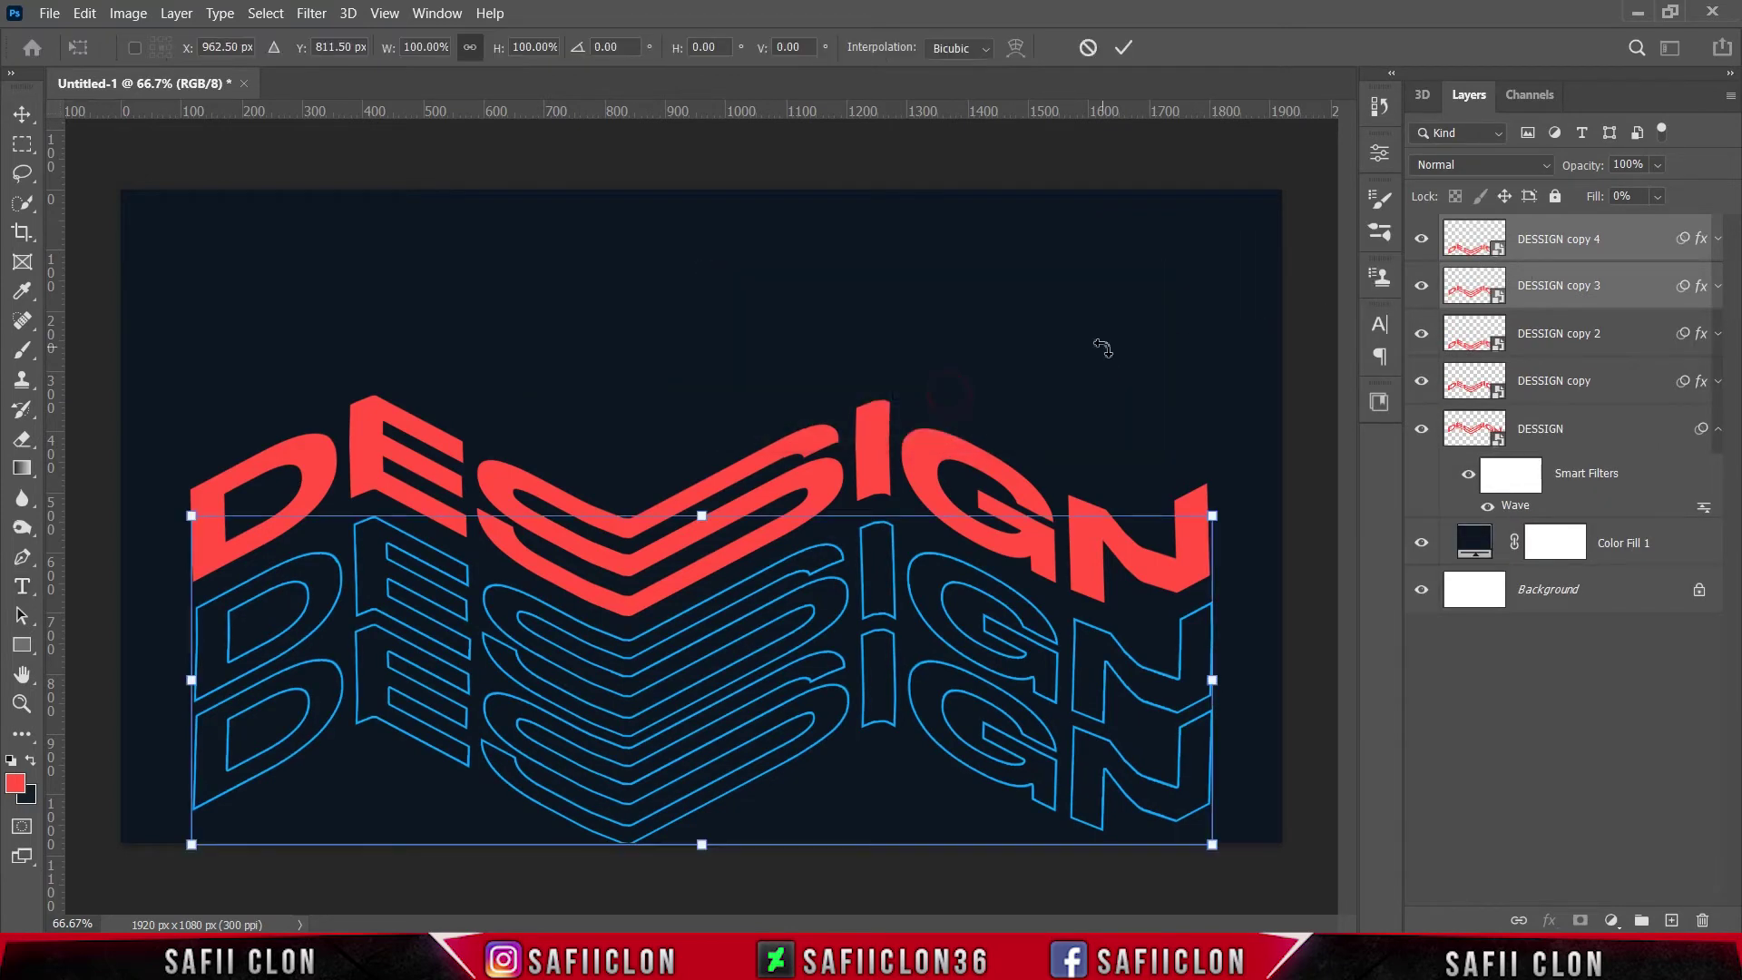
key(shift+Up)
key(shift+Up)
key(shift+Up)
key(shift+Up)
key(shift+Up)
key(shift+Up)
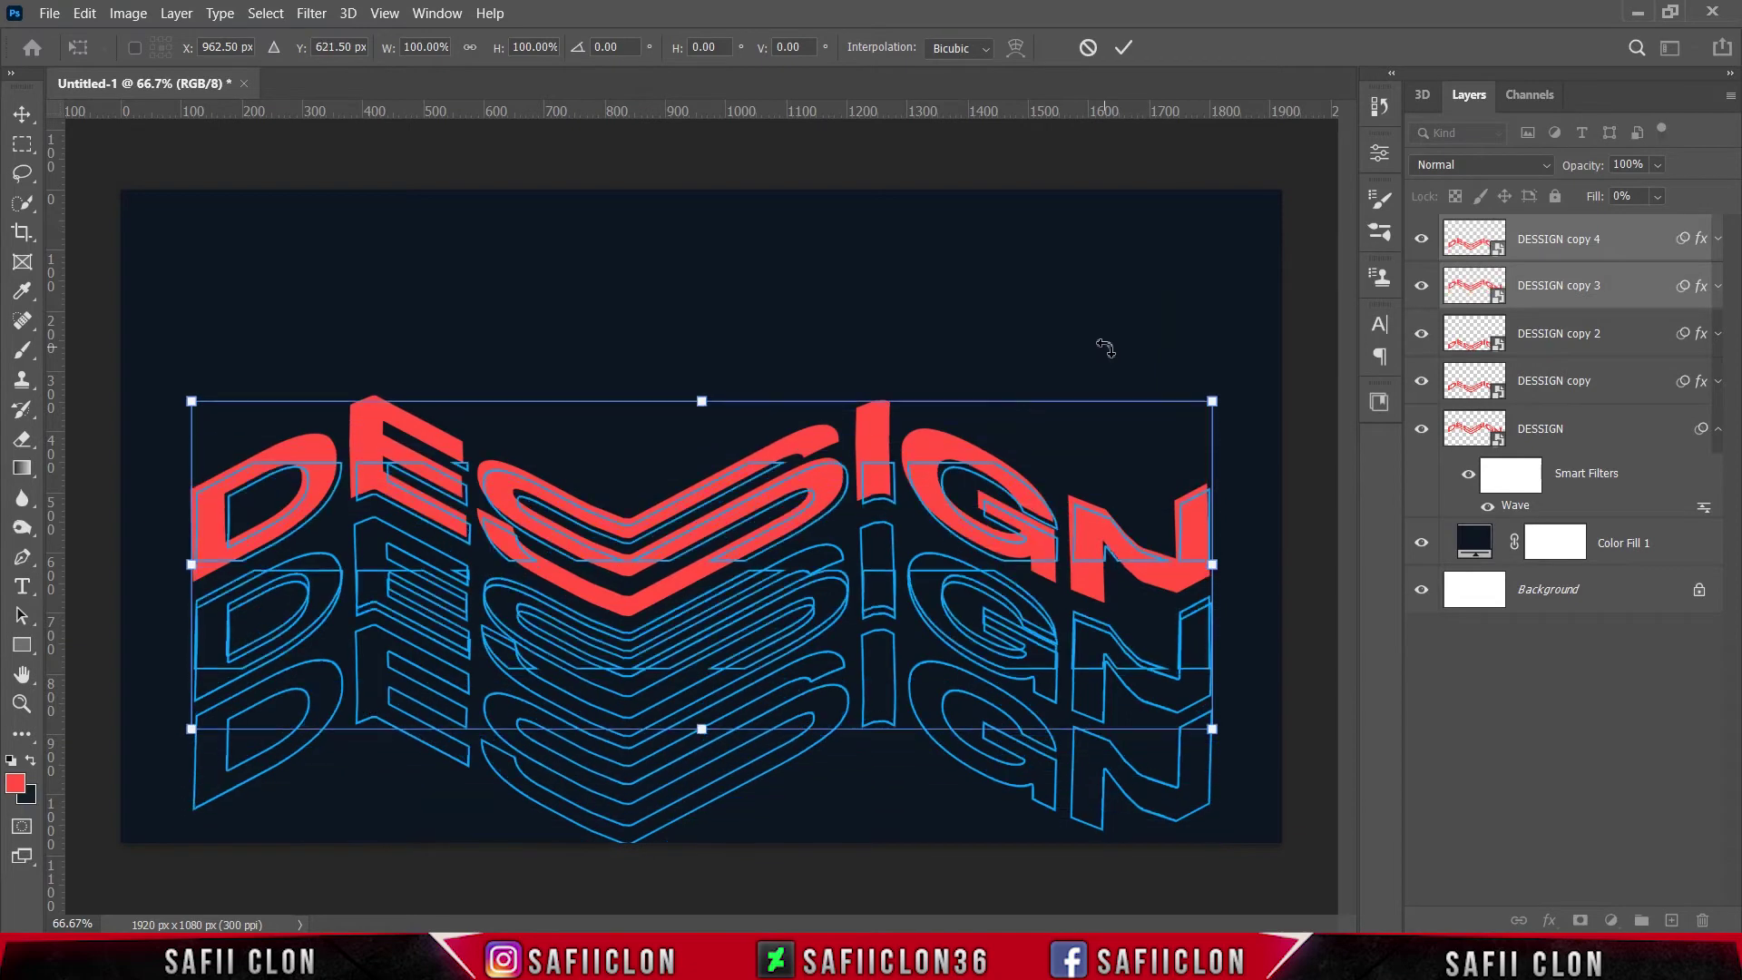
key(shift+Up)
key(shift+Up)
key(shift+Up)
key(shift+Up)
key(shift+Up)
key(shift+Up)
key(shift+Up)
key(shift+Up)
key(shift+Up)
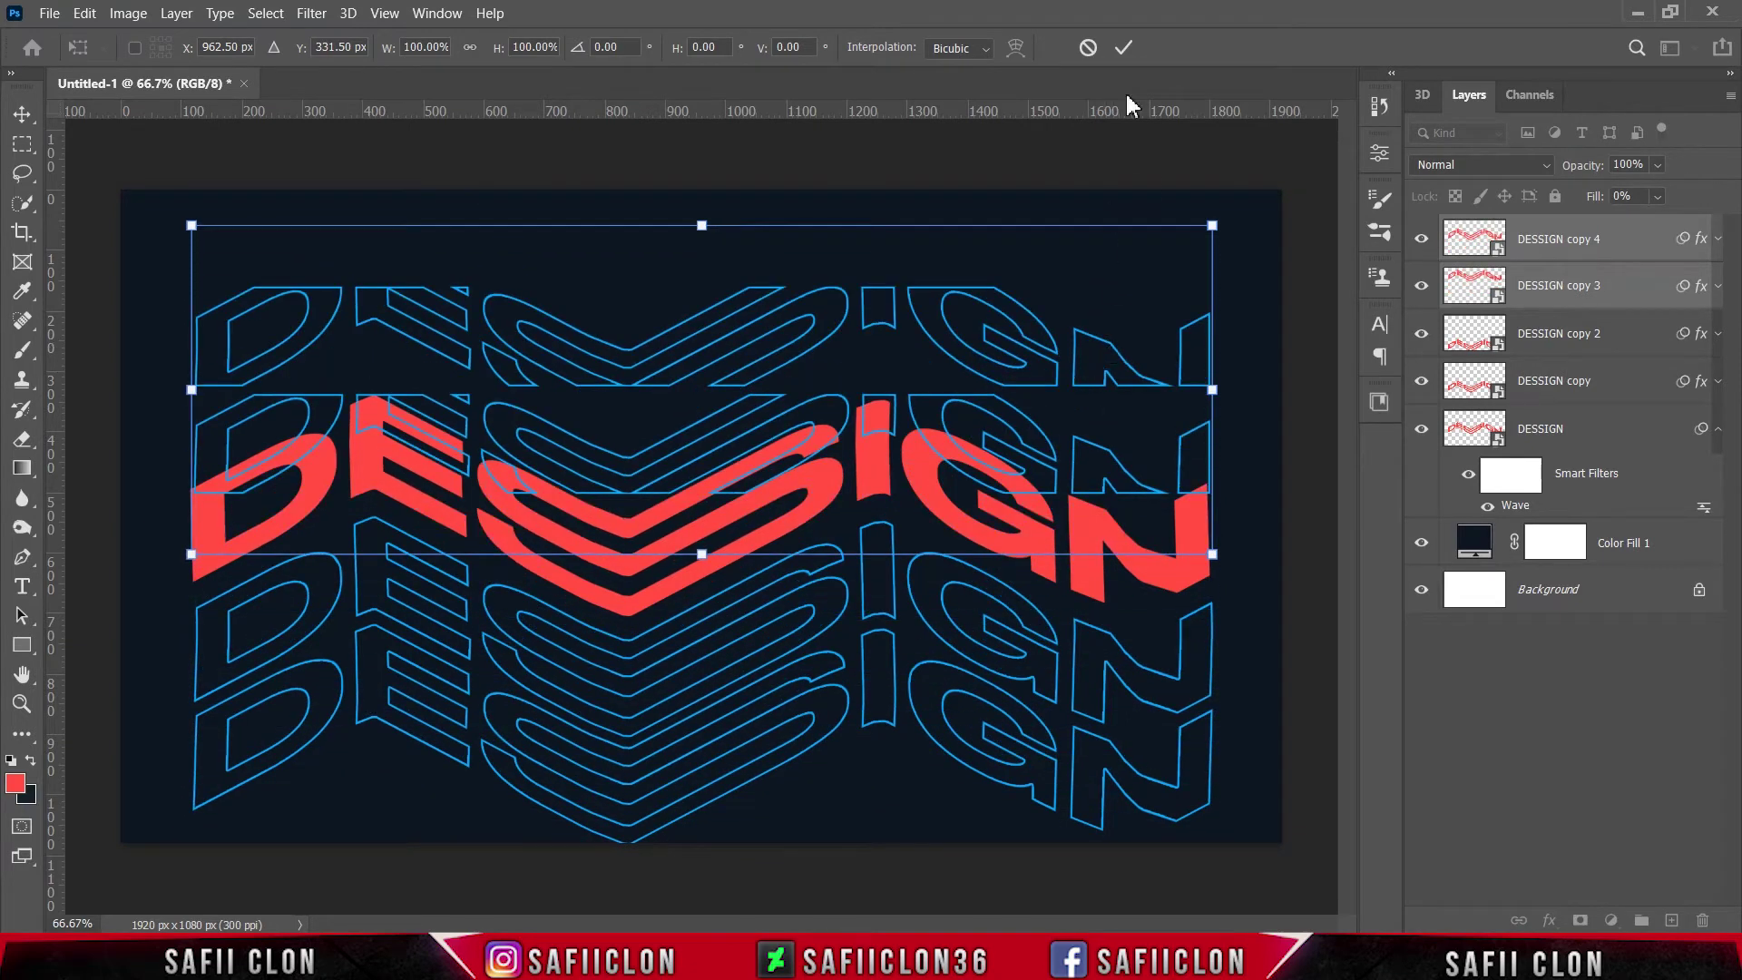
click(1124, 47)
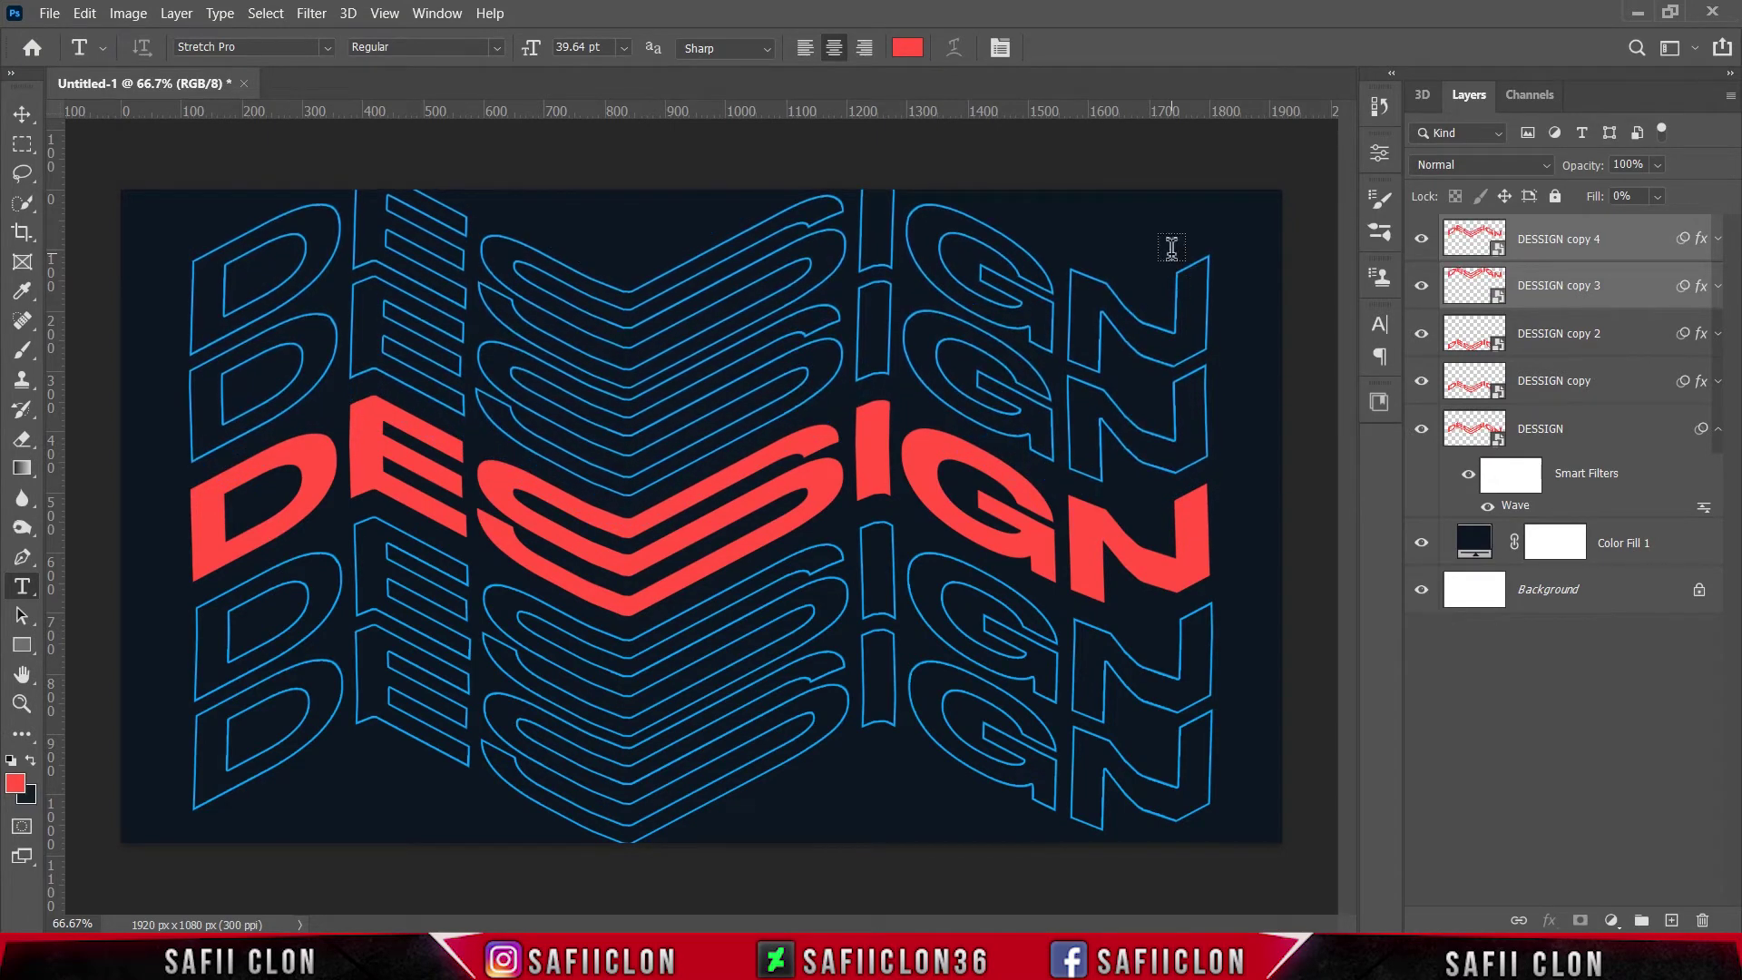
click(1625, 244)
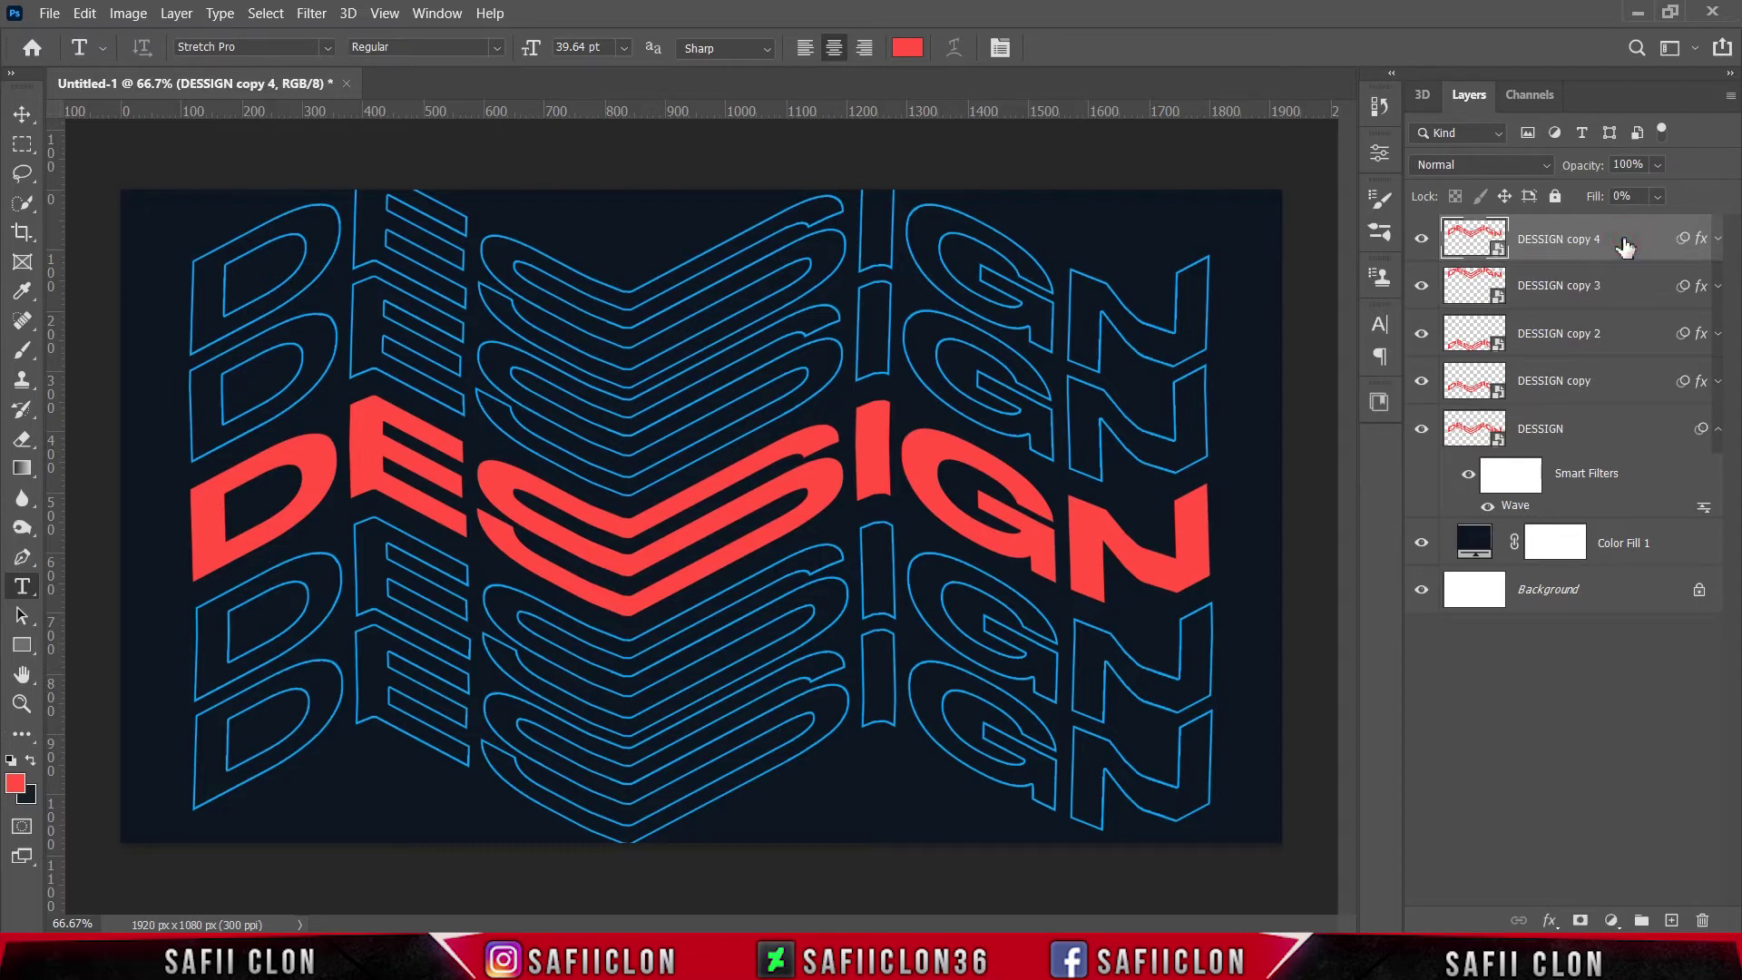
- Change the topmost outline copy's stroke colour from blue to pure white
click(1717, 239)
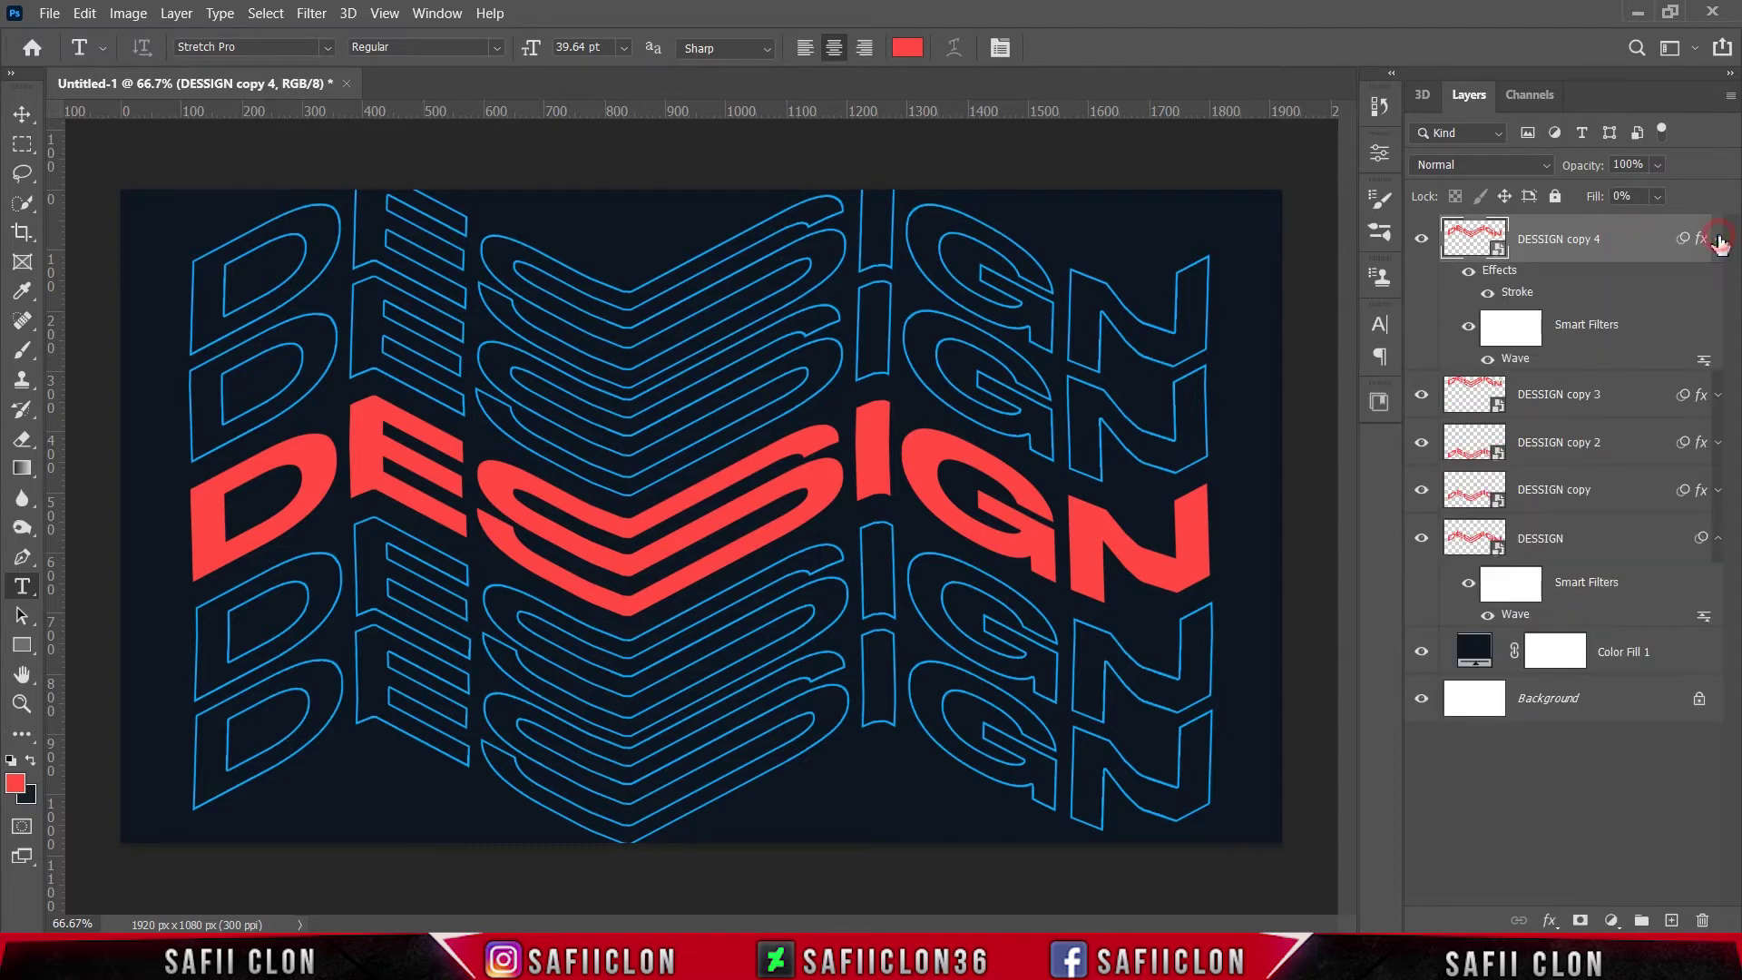
double_click(1509, 294)
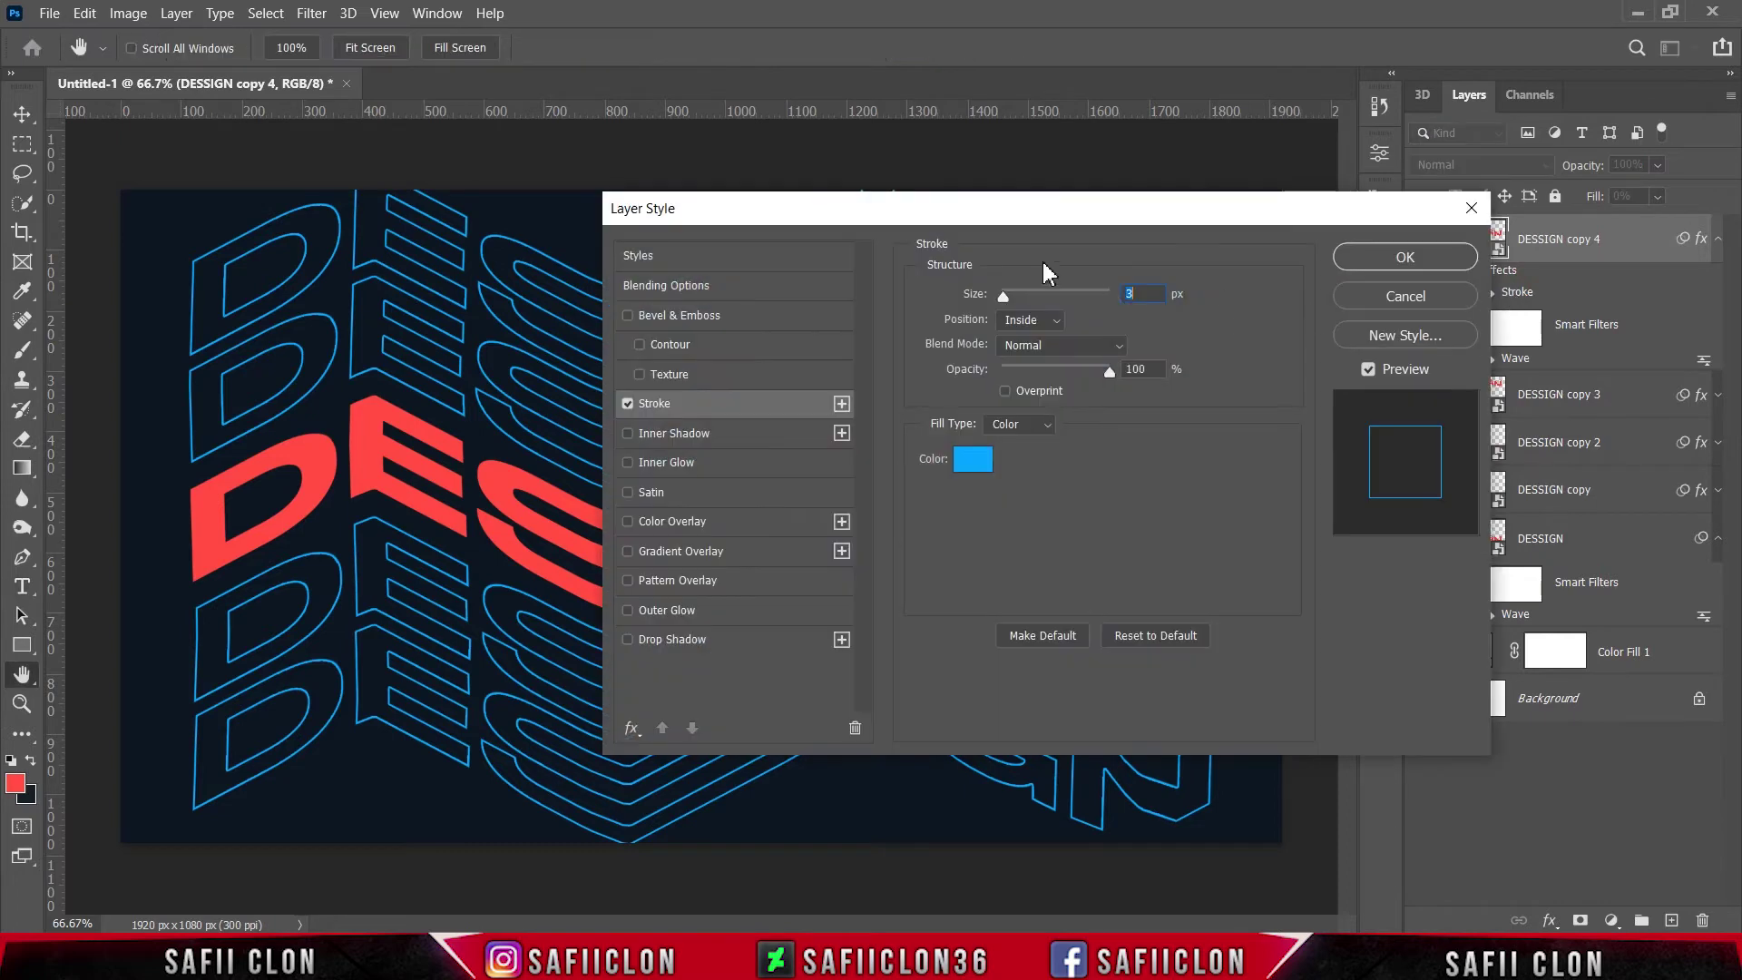
drag(980, 193, 1289, 210)
click(1274, 443)
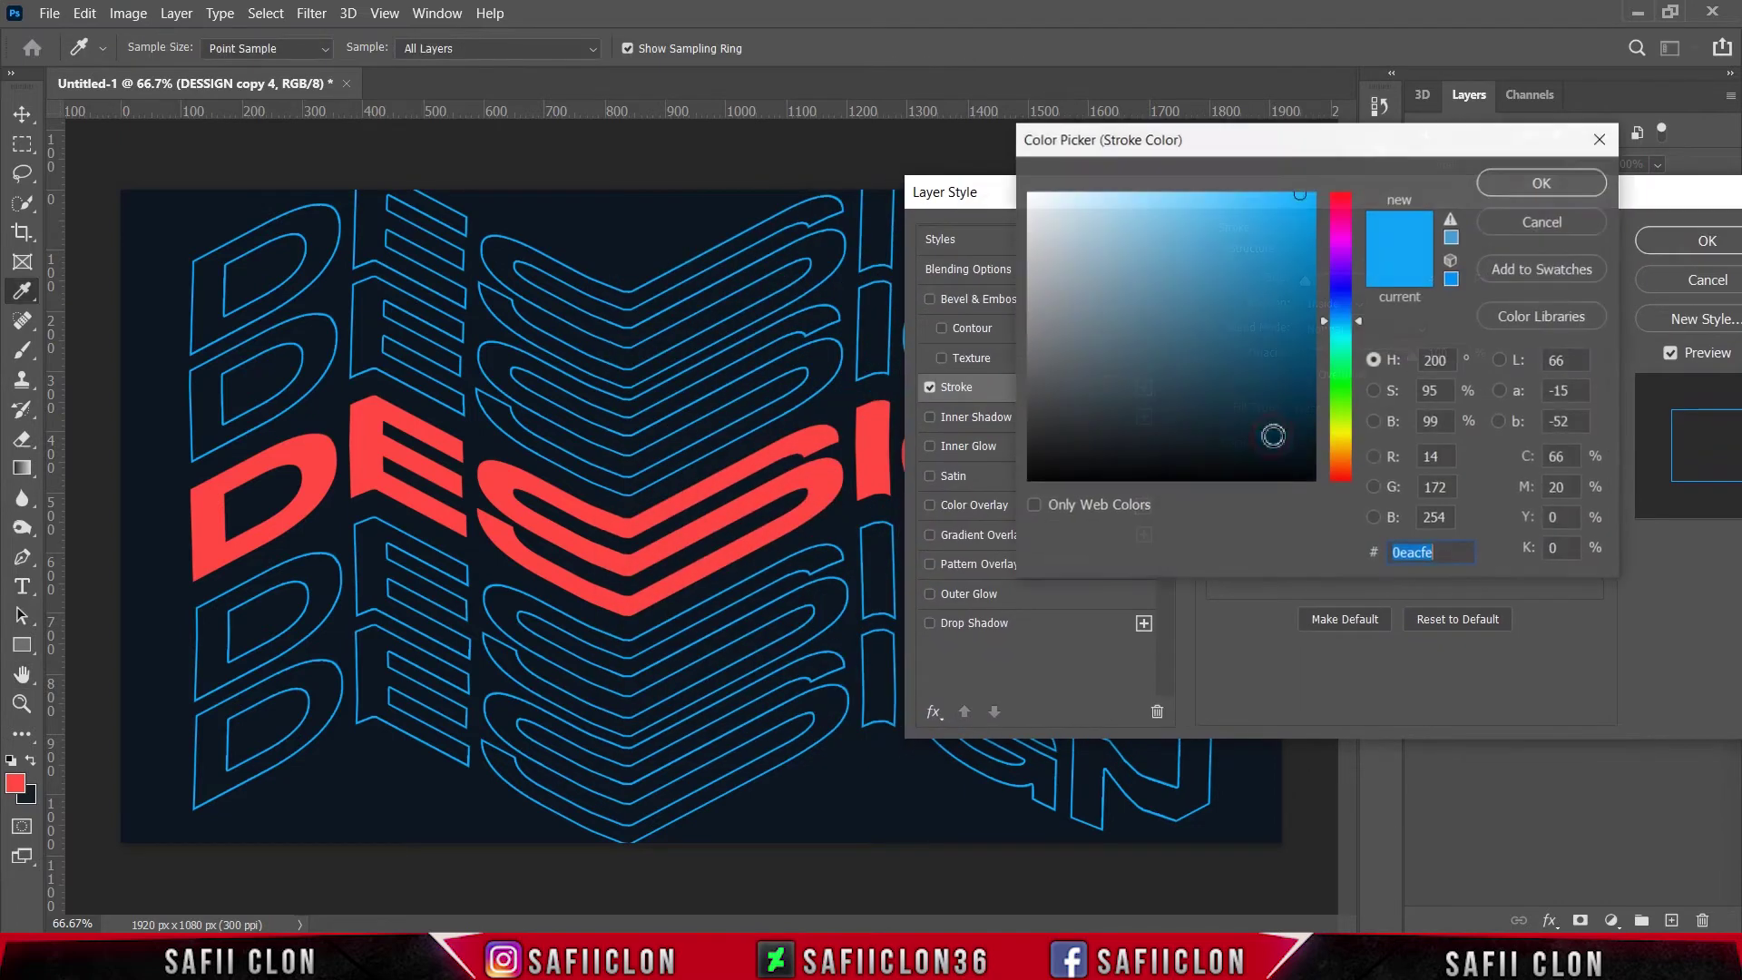
mouse_move(1343, 322)
mouse_down()
mouse_move(1342, 436)
mouse_move(1341, 413)
mouse_up()
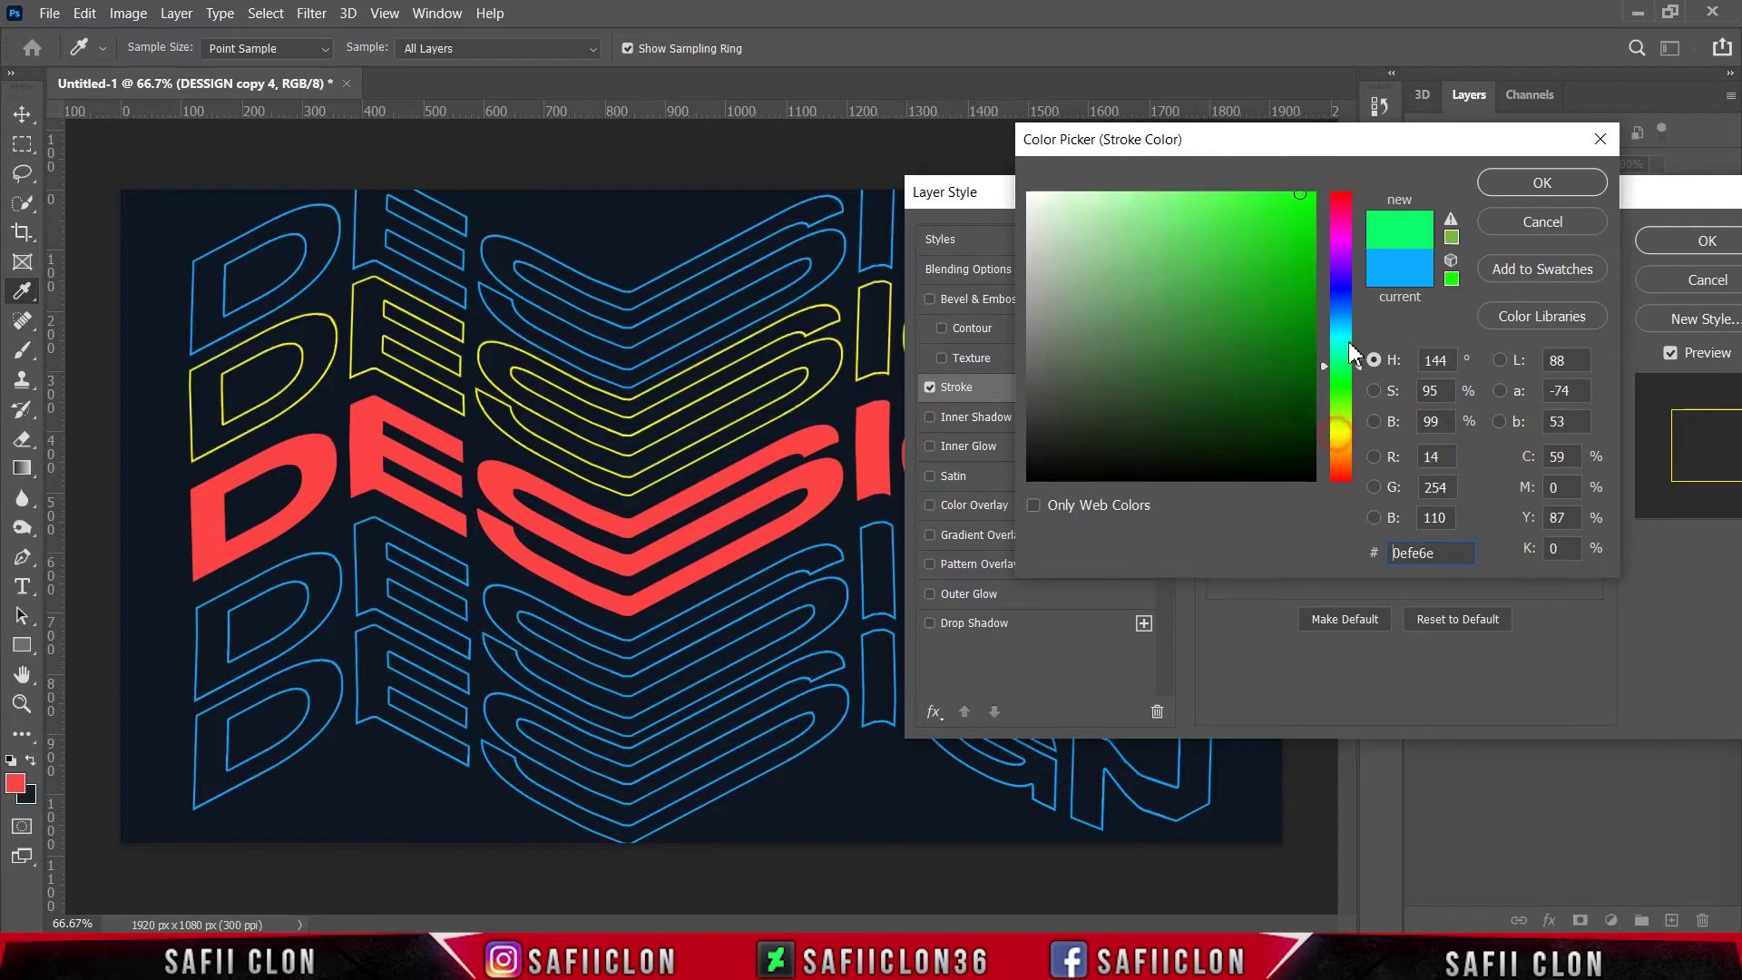
drag(1092, 218, 1029, 192)
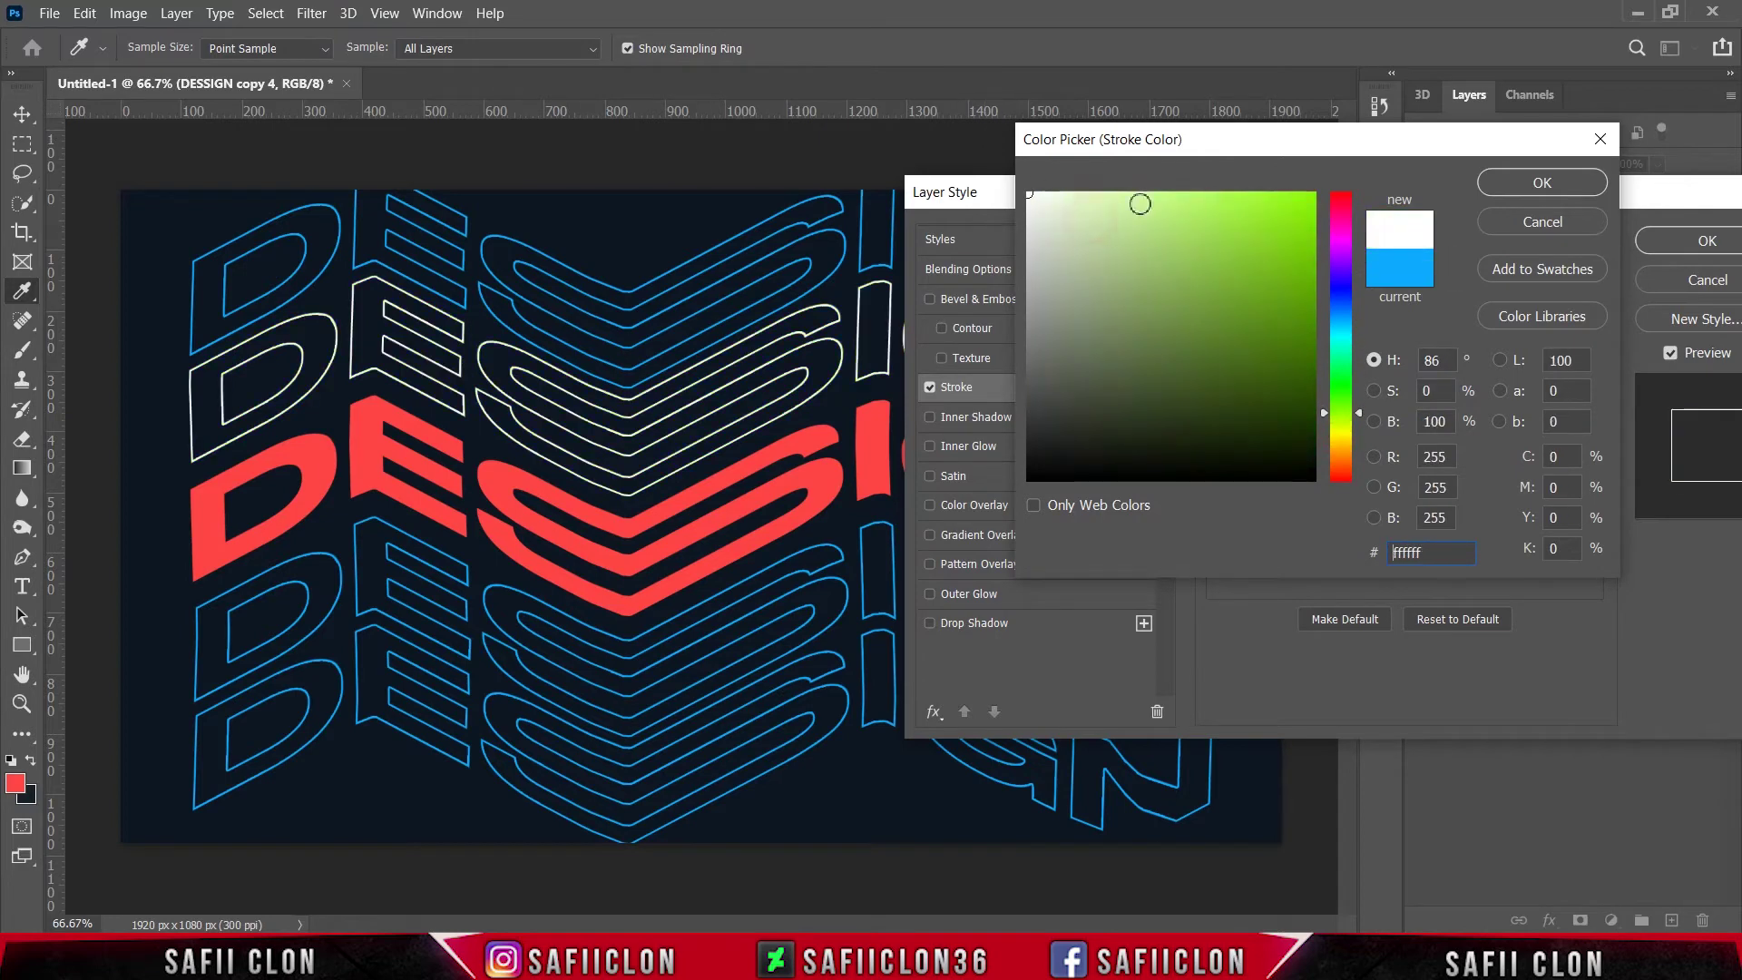
click(1547, 182)
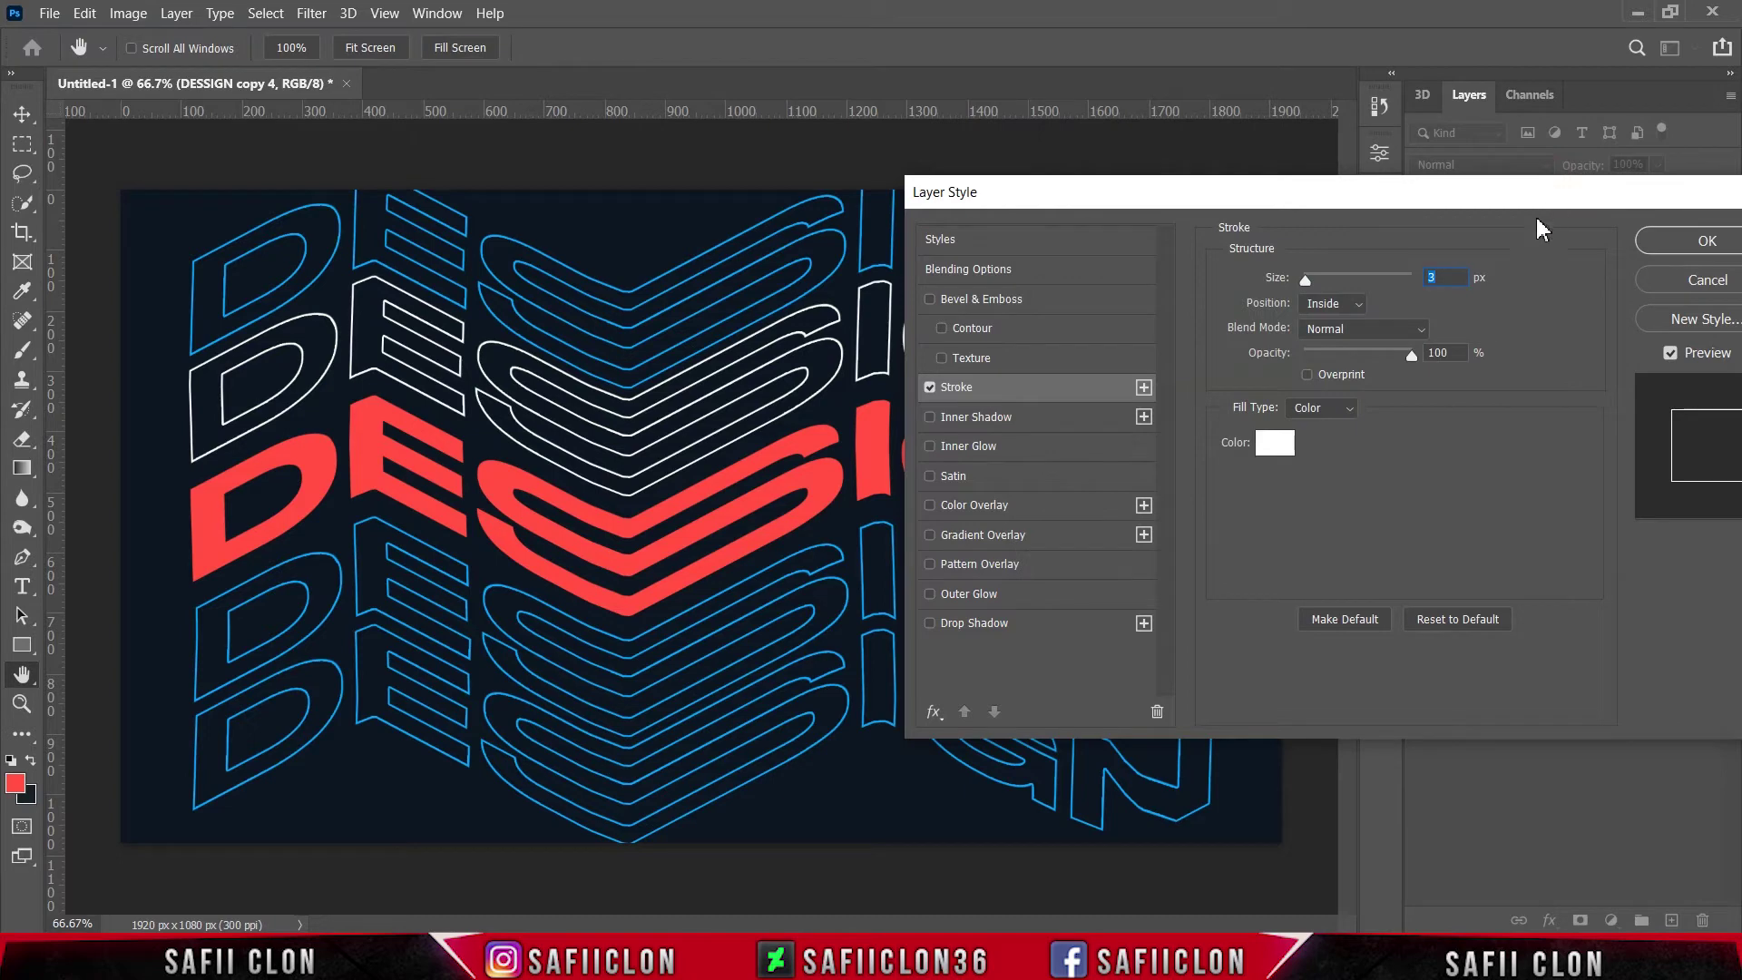
click(1683, 243)
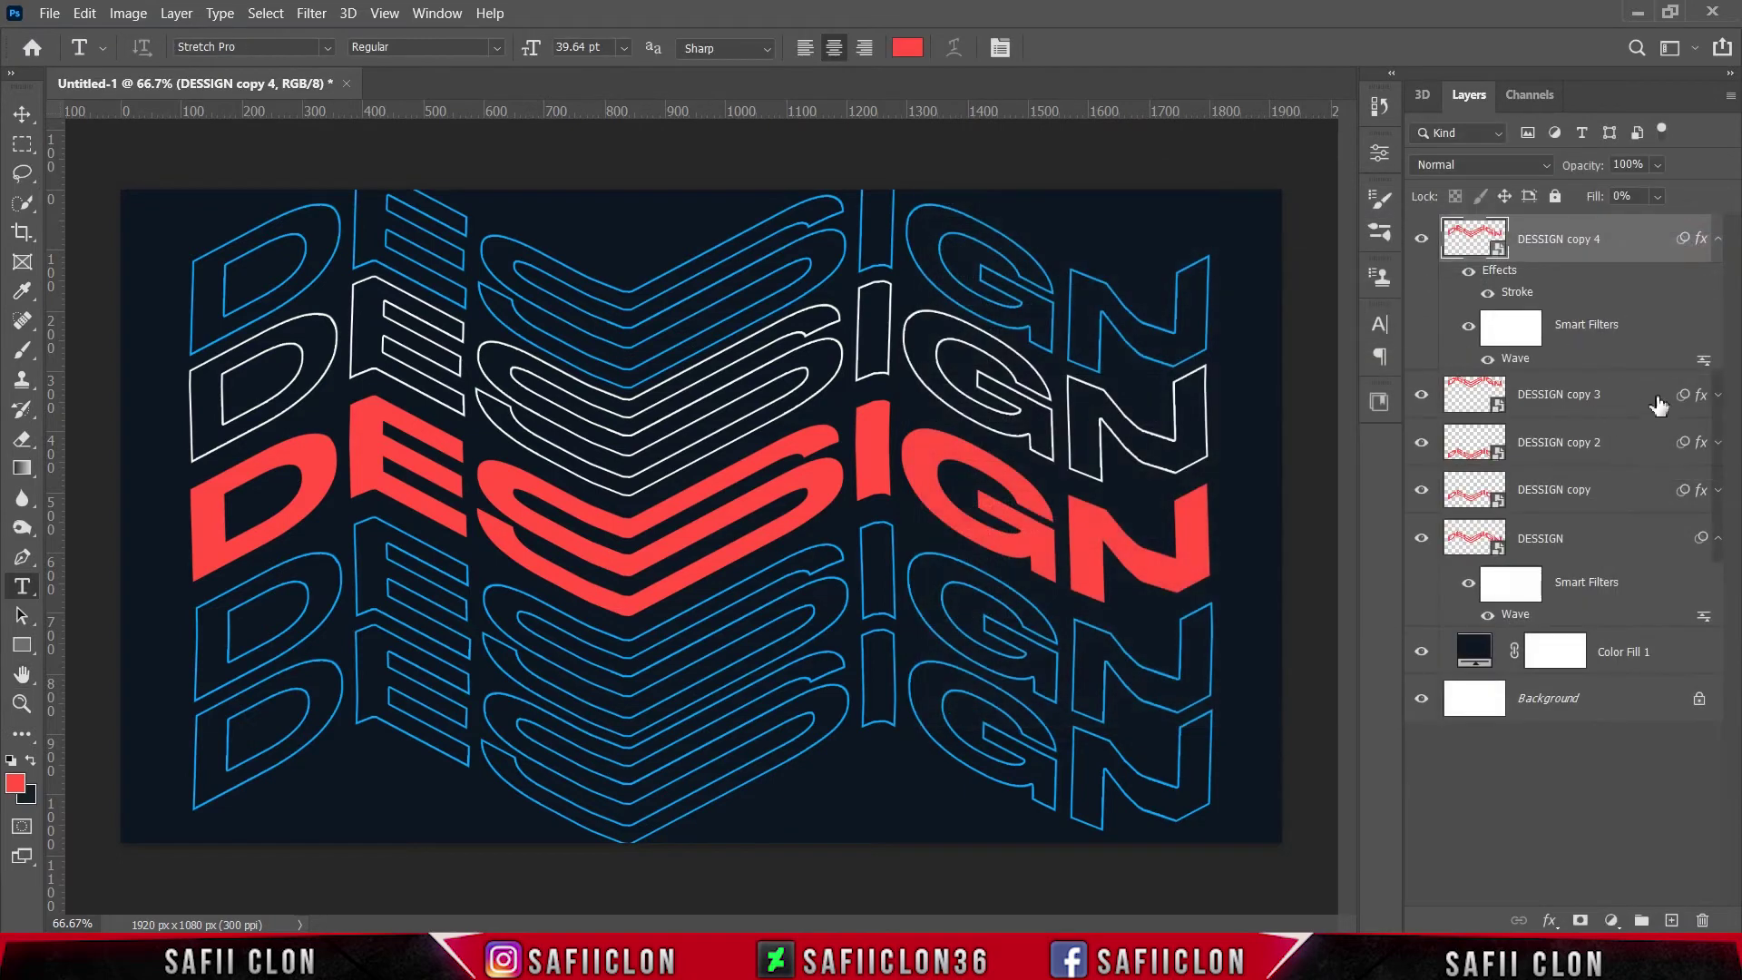
- Recolour the DESSIGN copy 3 stroke from blue to a warm yellow
click(1422, 395)
click(1718, 397)
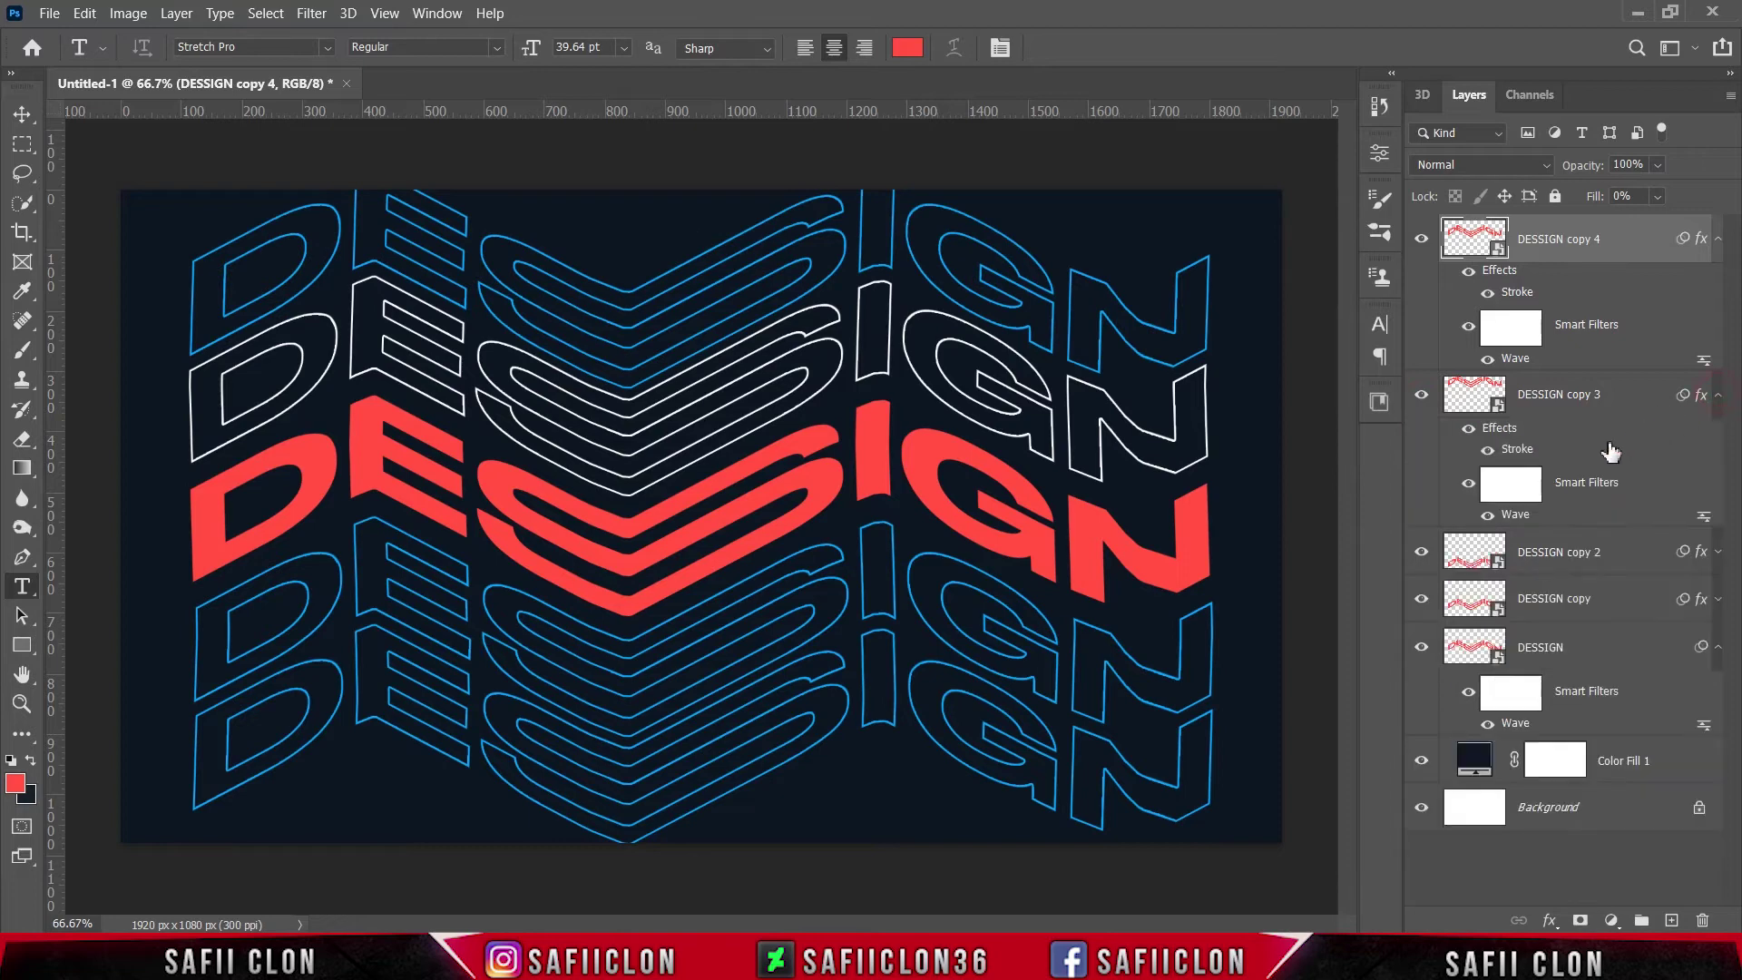
click(1523, 451)
double_click(1523, 451)
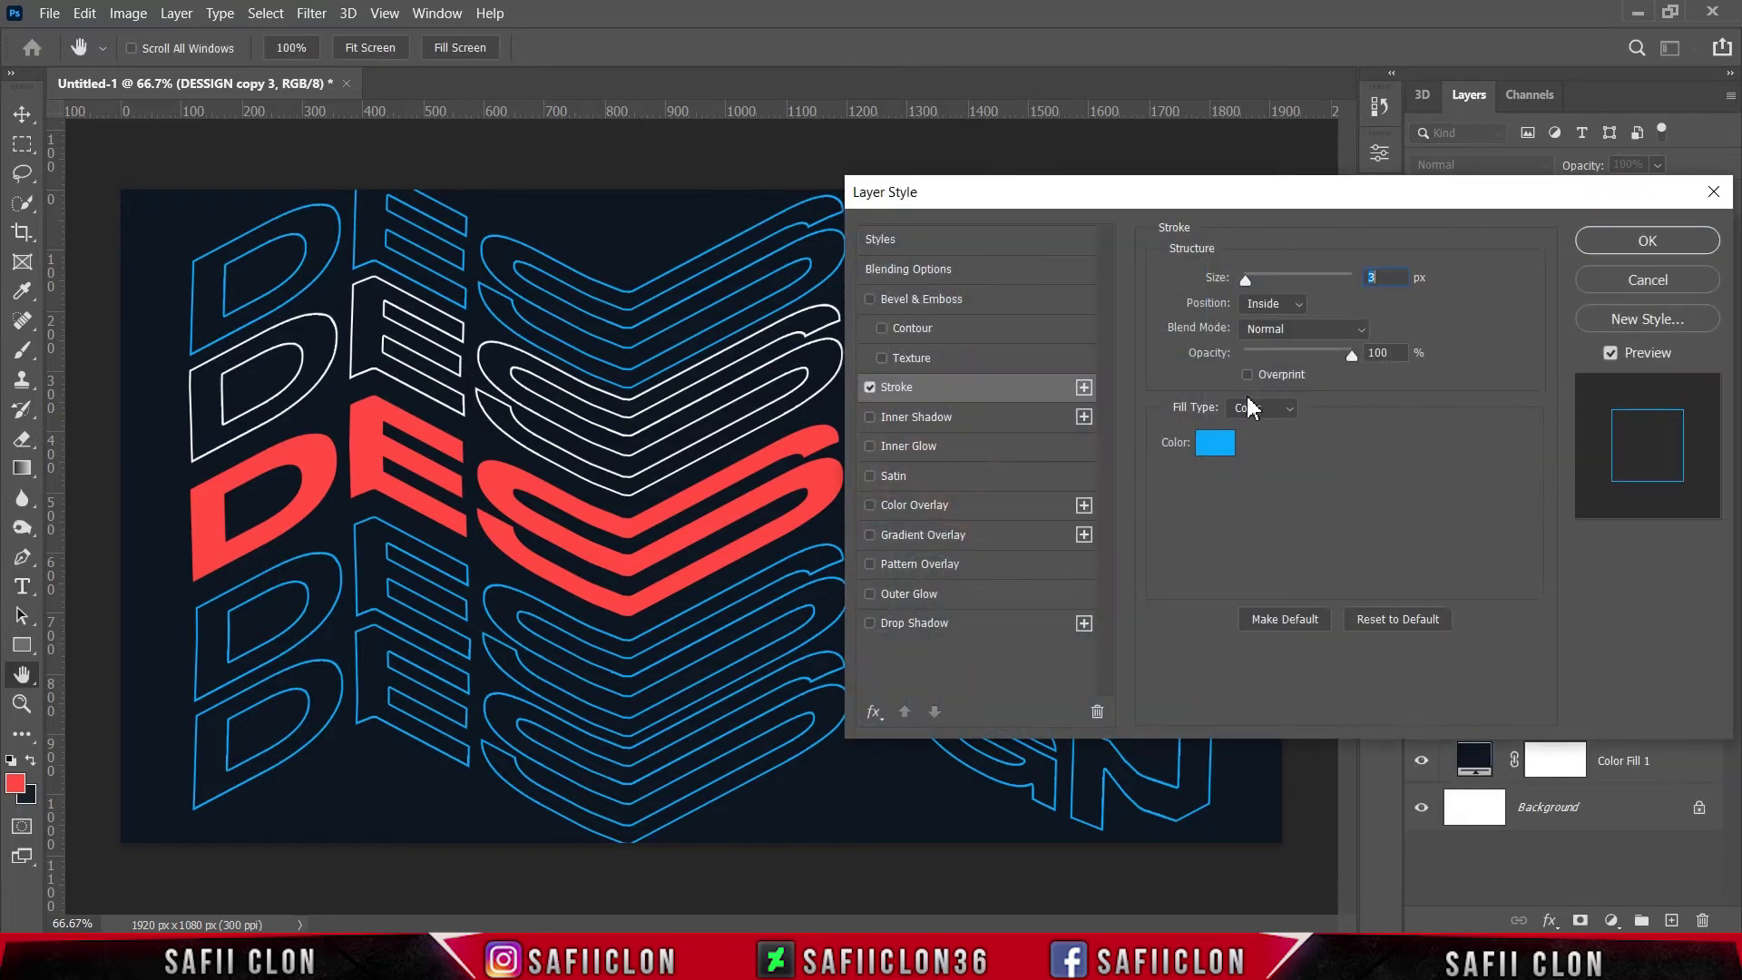
click(1218, 454)
drag(1343, 403, 1341, 425)
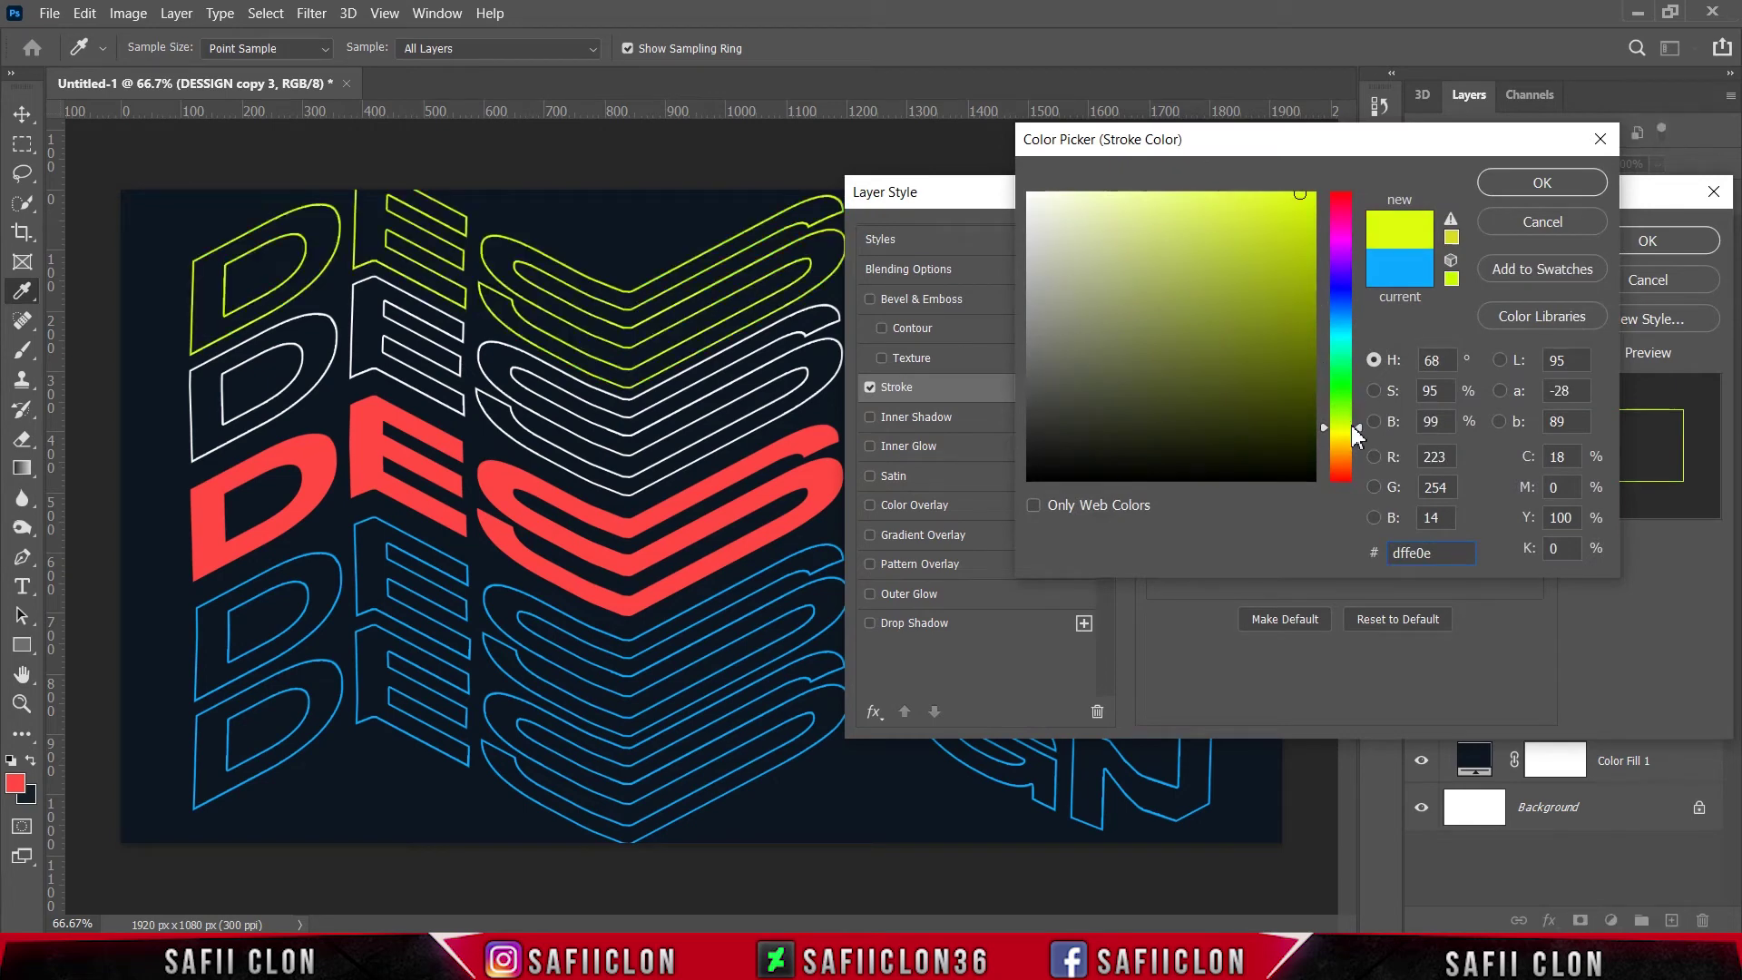
drag(1353, 426, 1353, 438)
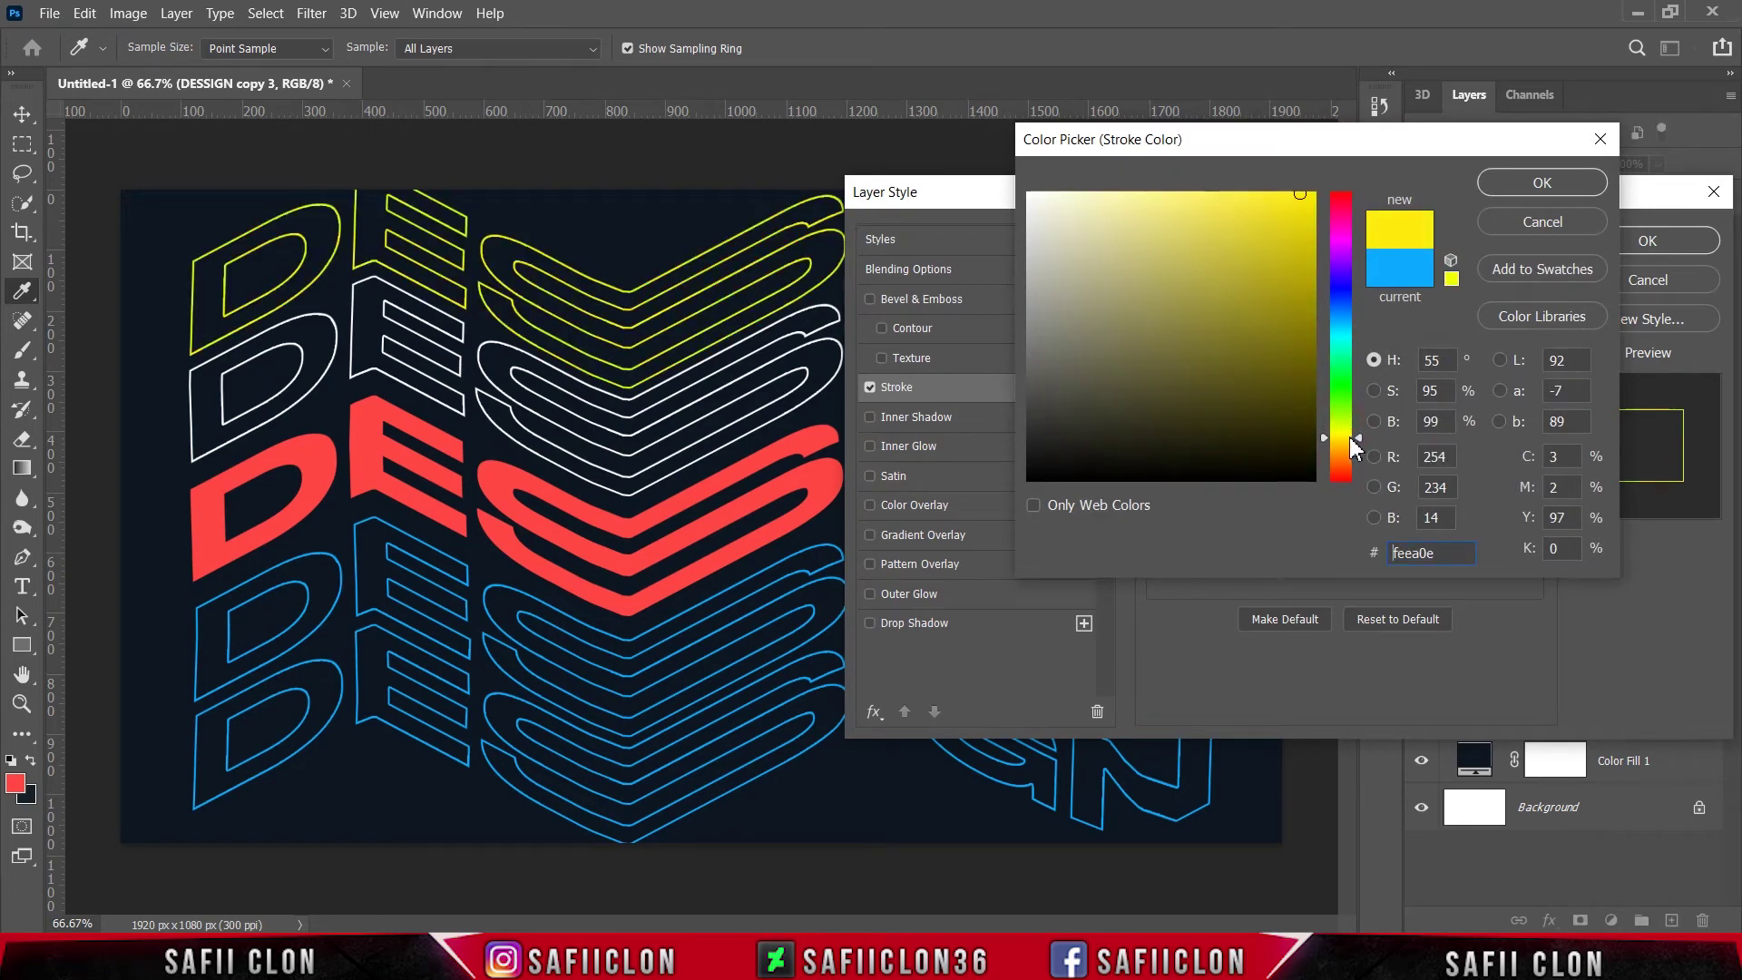
click(1543, 183)
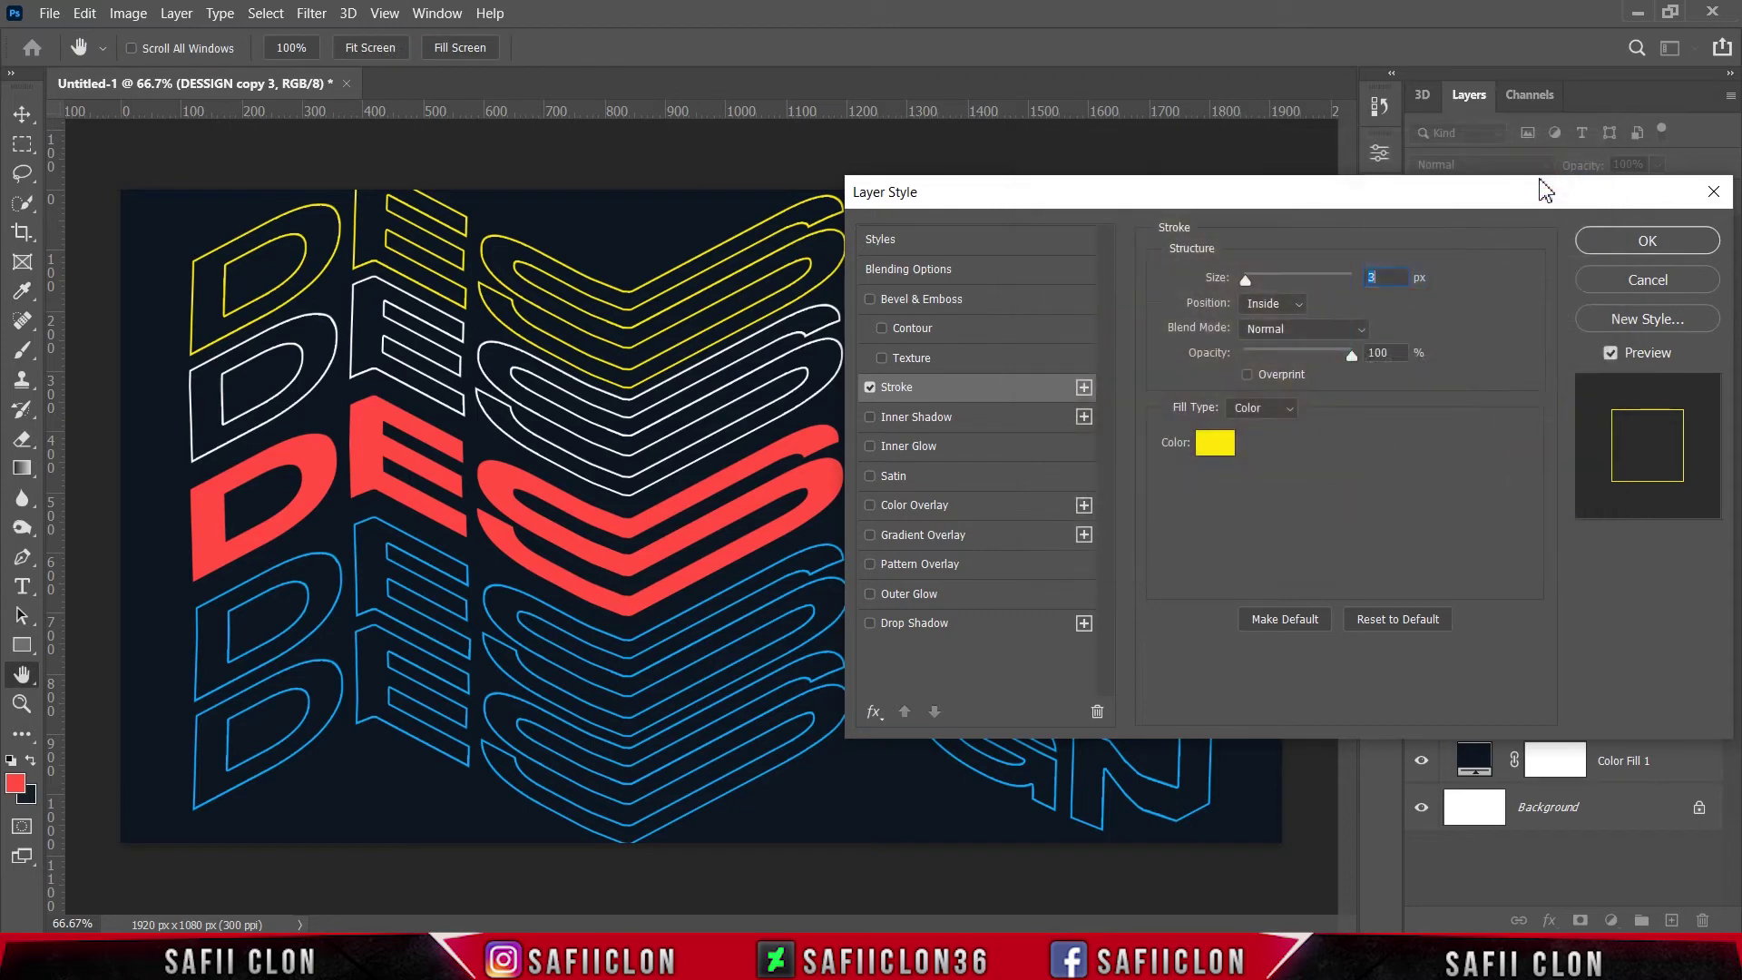
click(1666, 241)
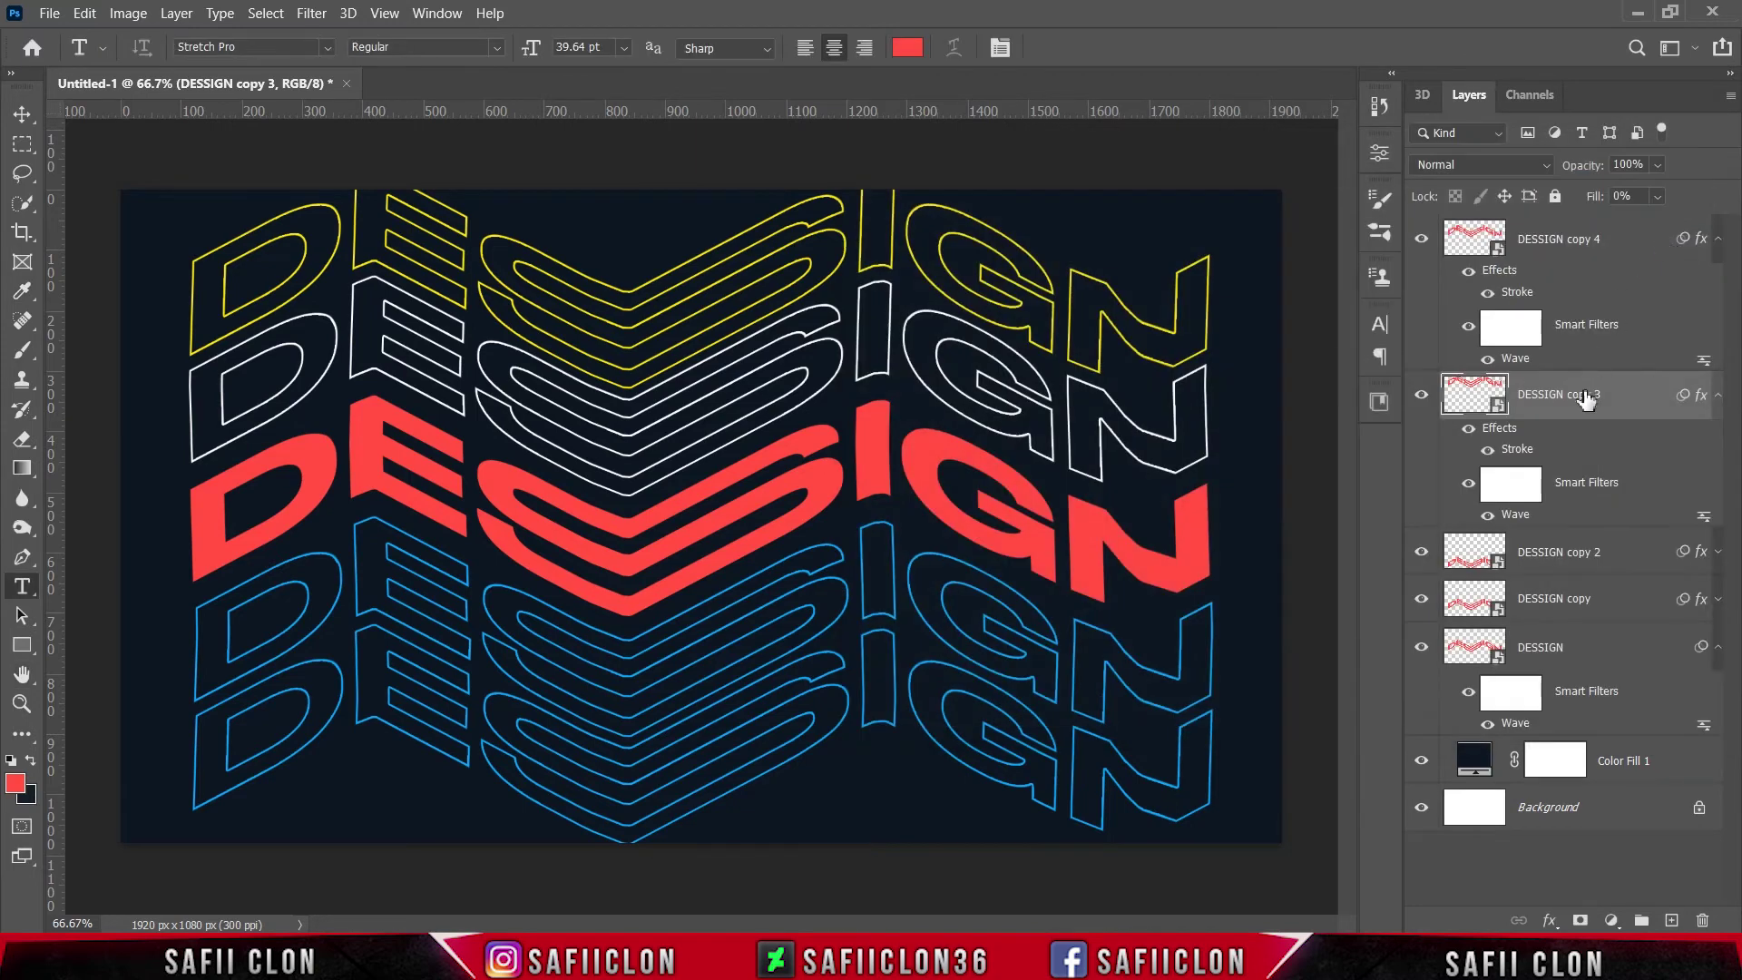
- Set the DESSIGN copy 2 stroke colour to white (ffffff)
click(1422, 554)
click(1717, 556)
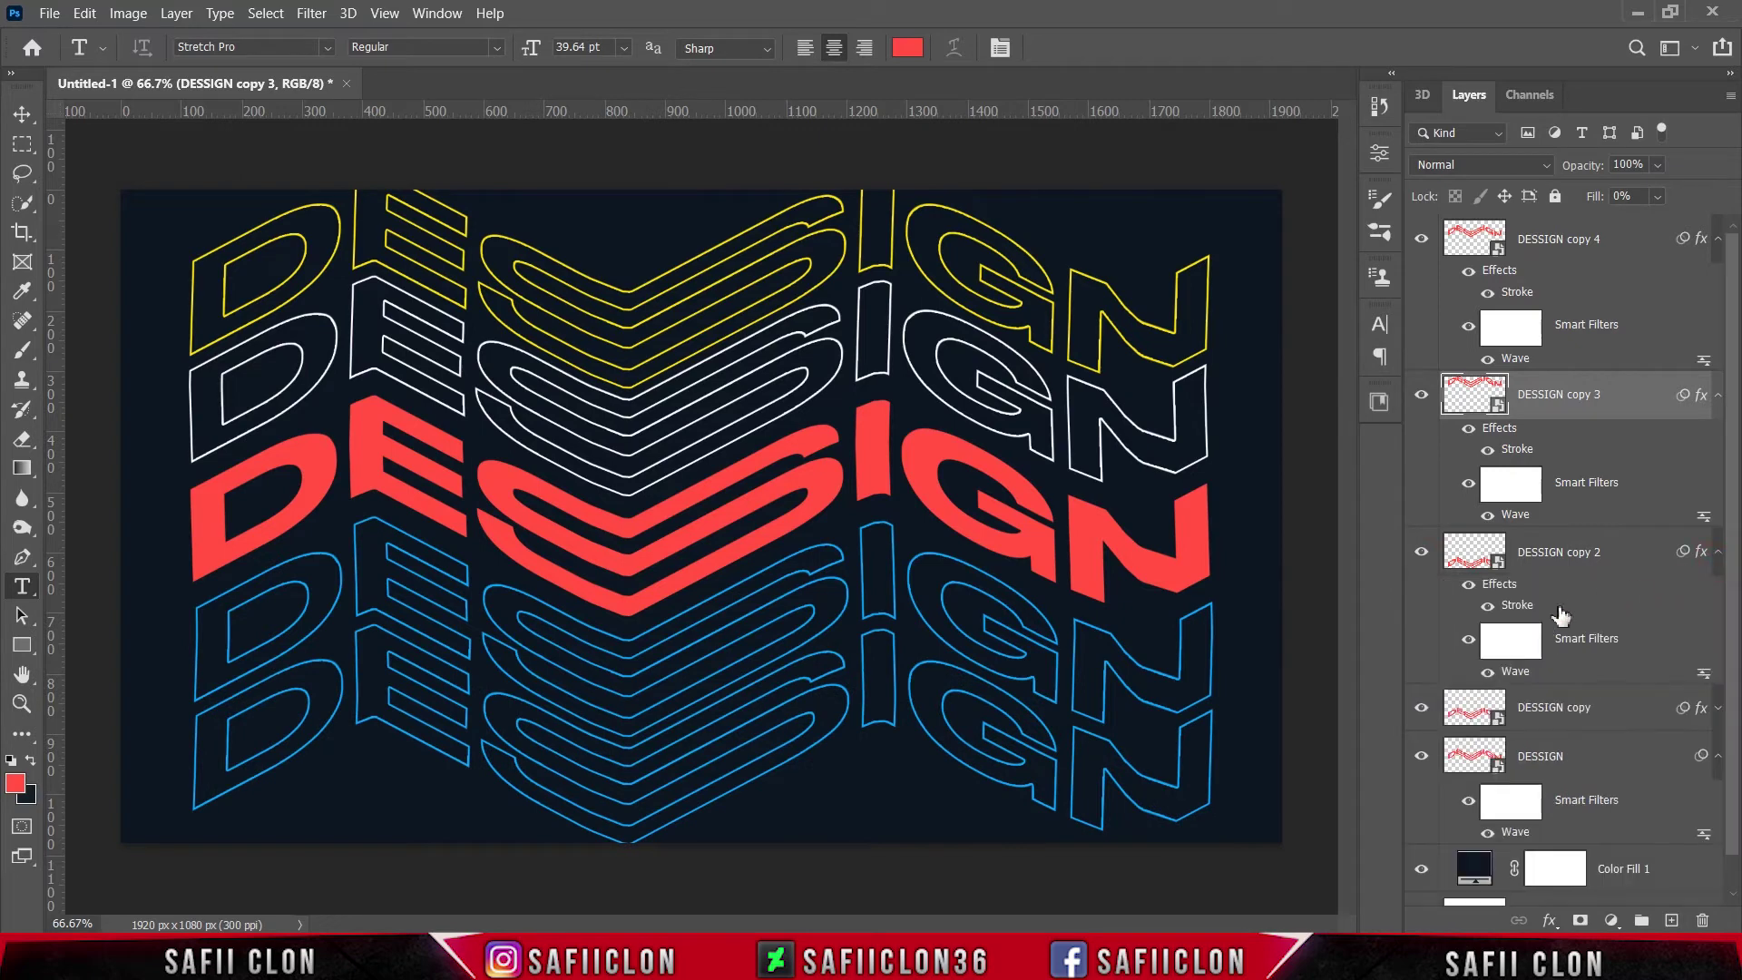
click(1518, 606)
double_click(1517, 608)
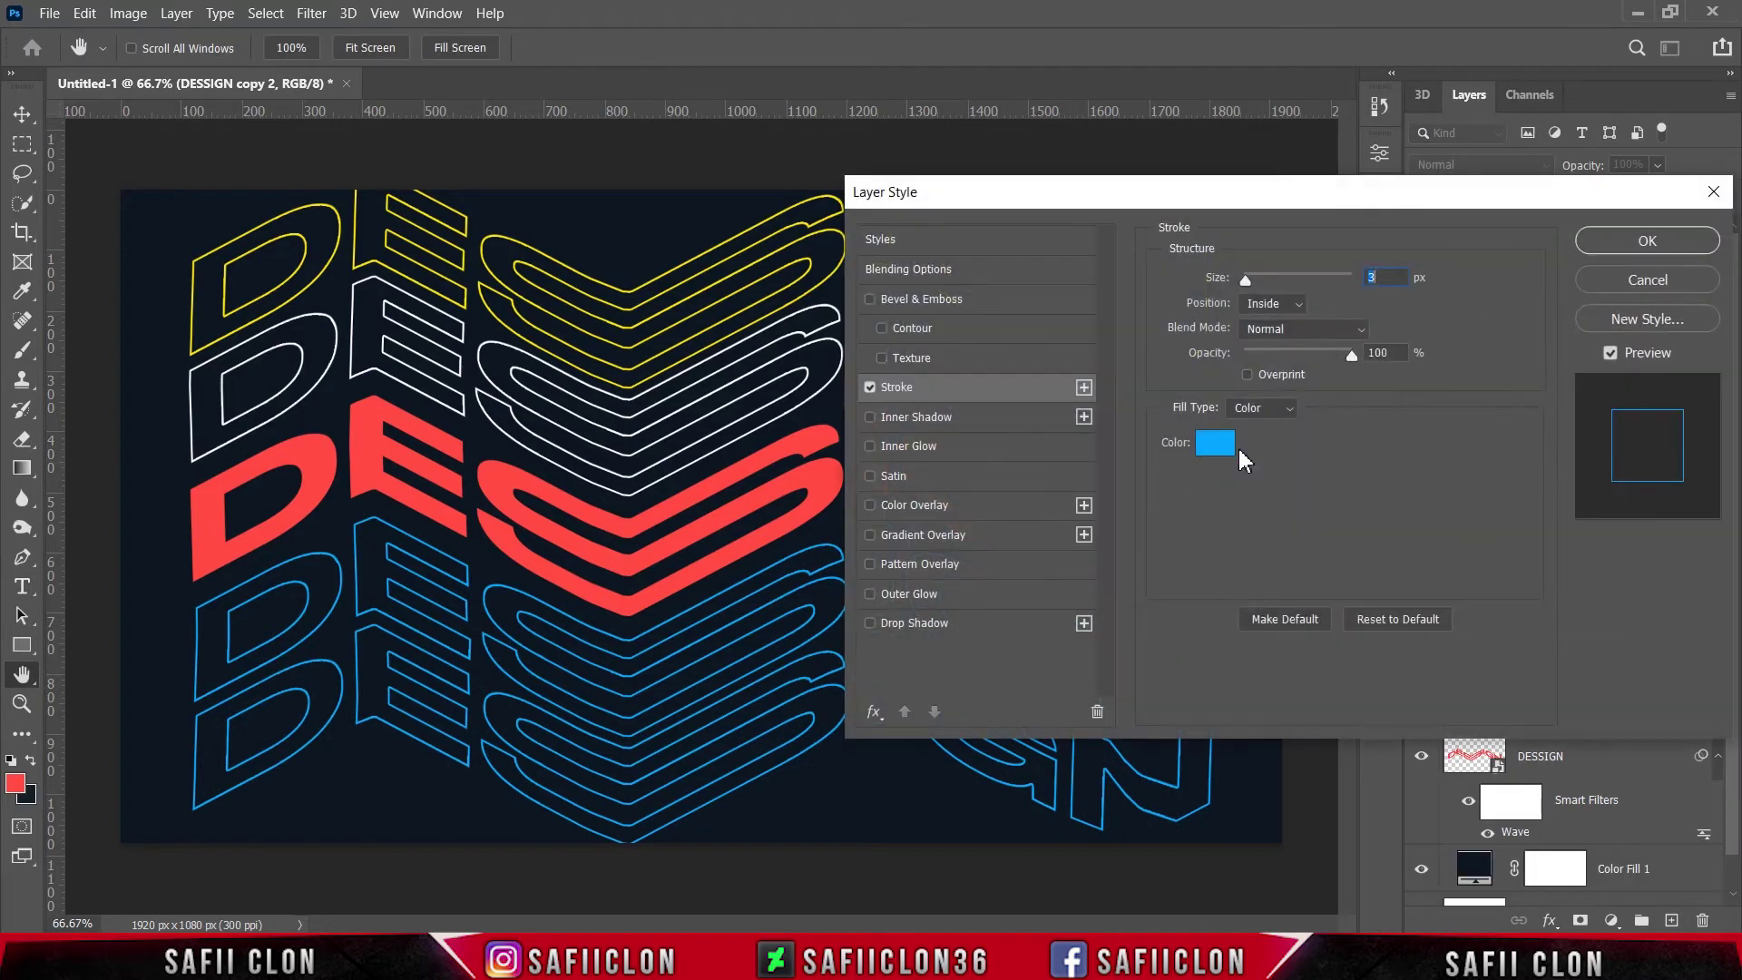
click(1221, 446)
text(ffffff)
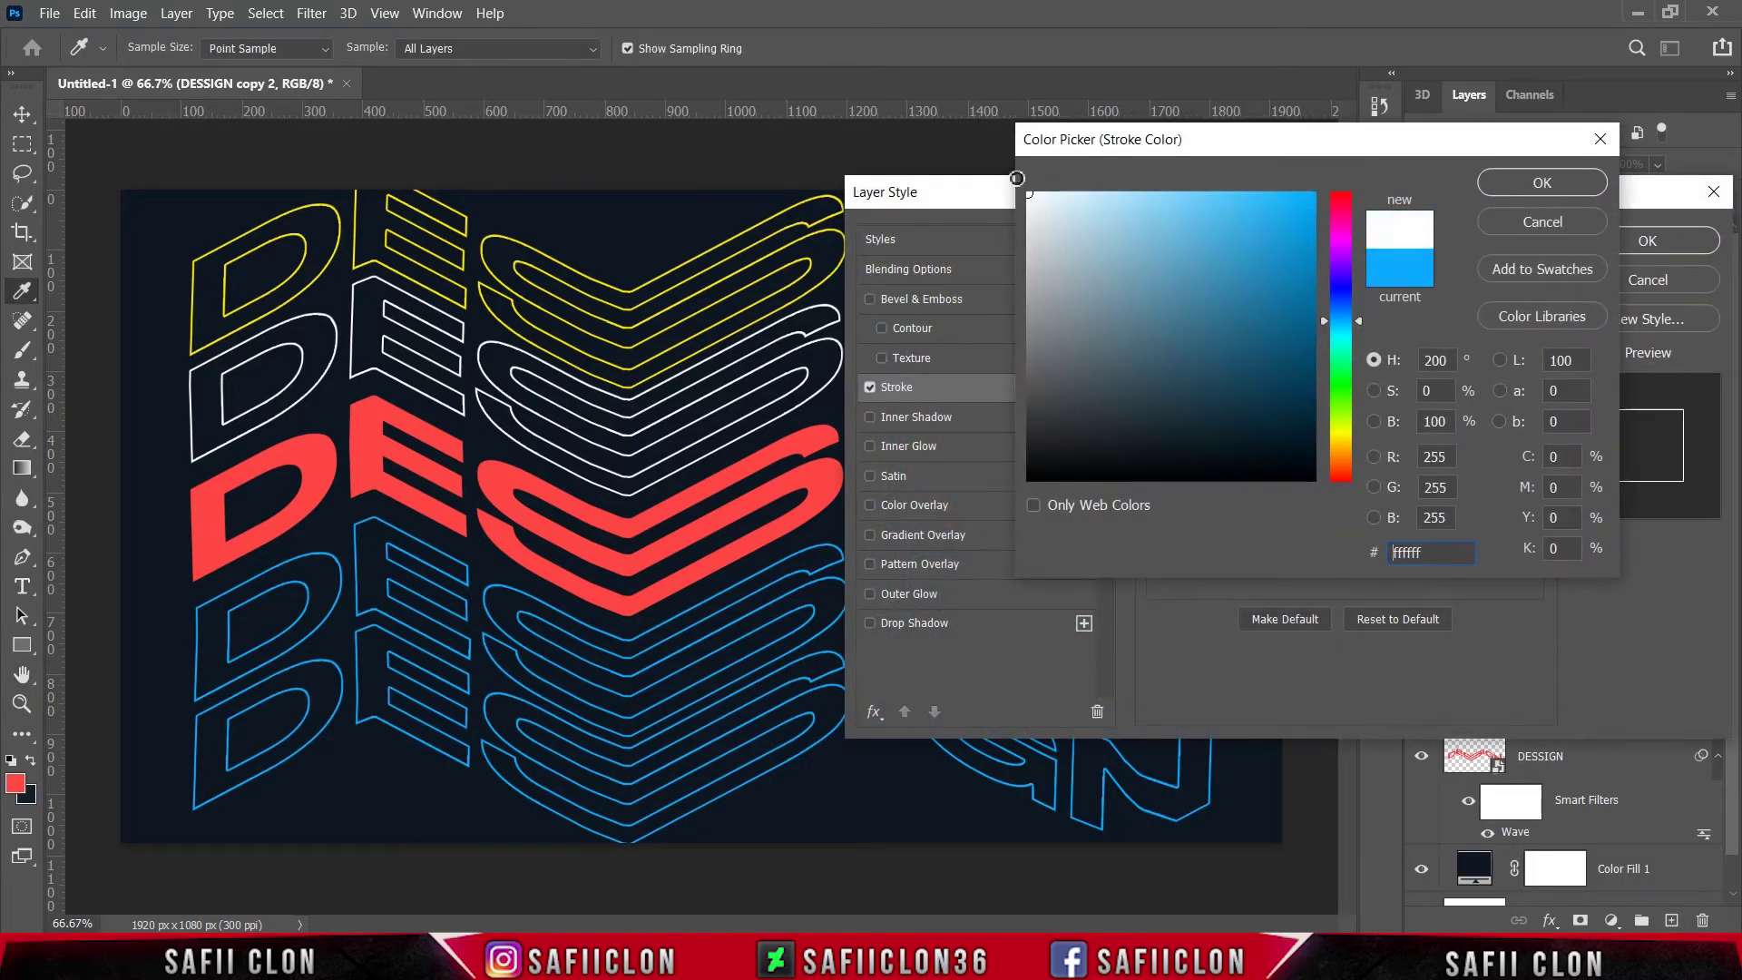
click(1546, 202)
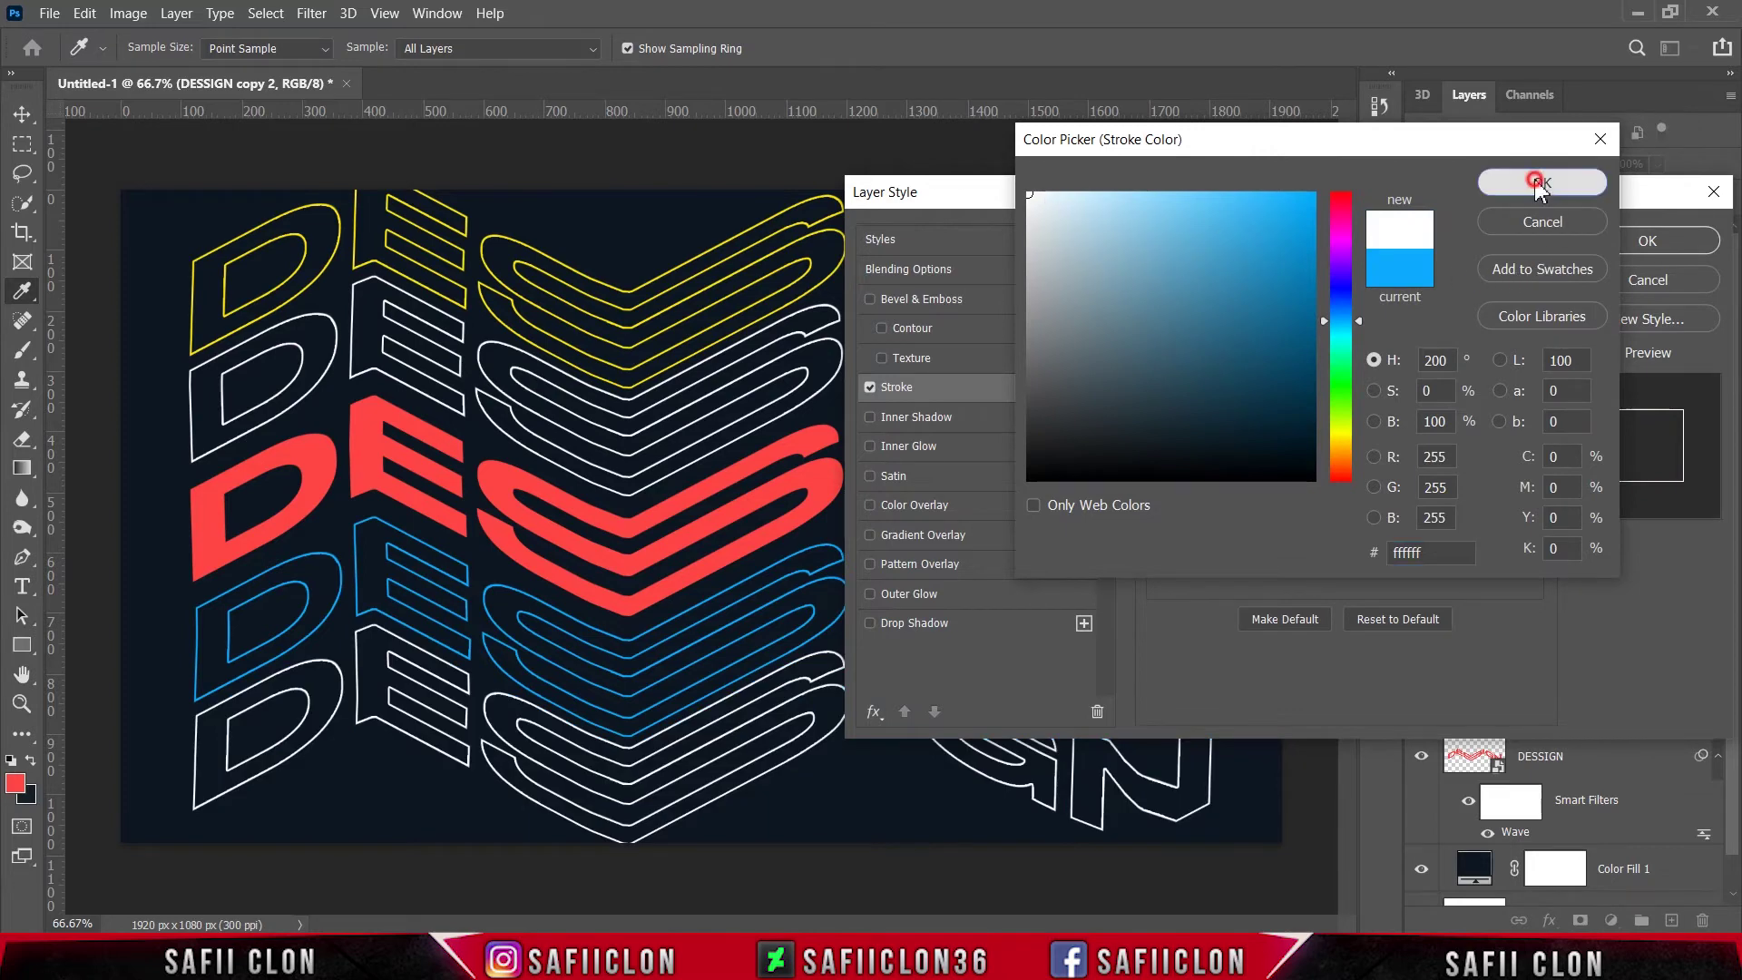
drag(1546, 202, 1363, 205)
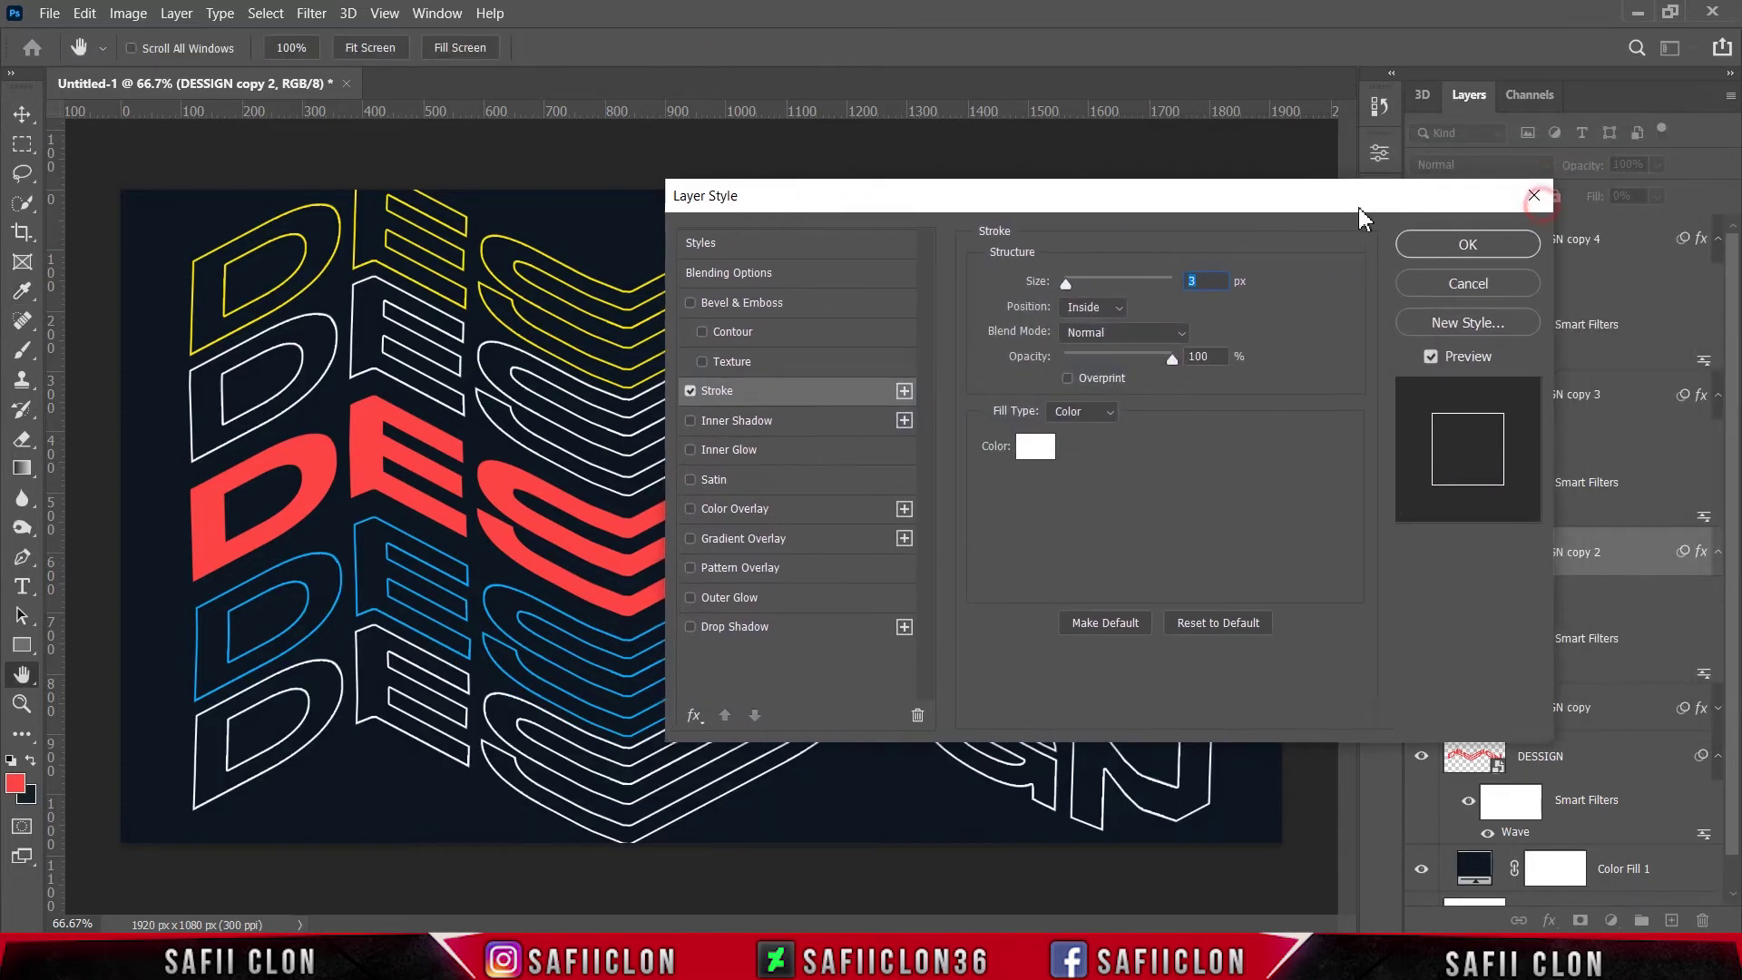
click(1463, 245)
- Group all the DESSIGN layers into a new group named TEXT
click(1612, 250)
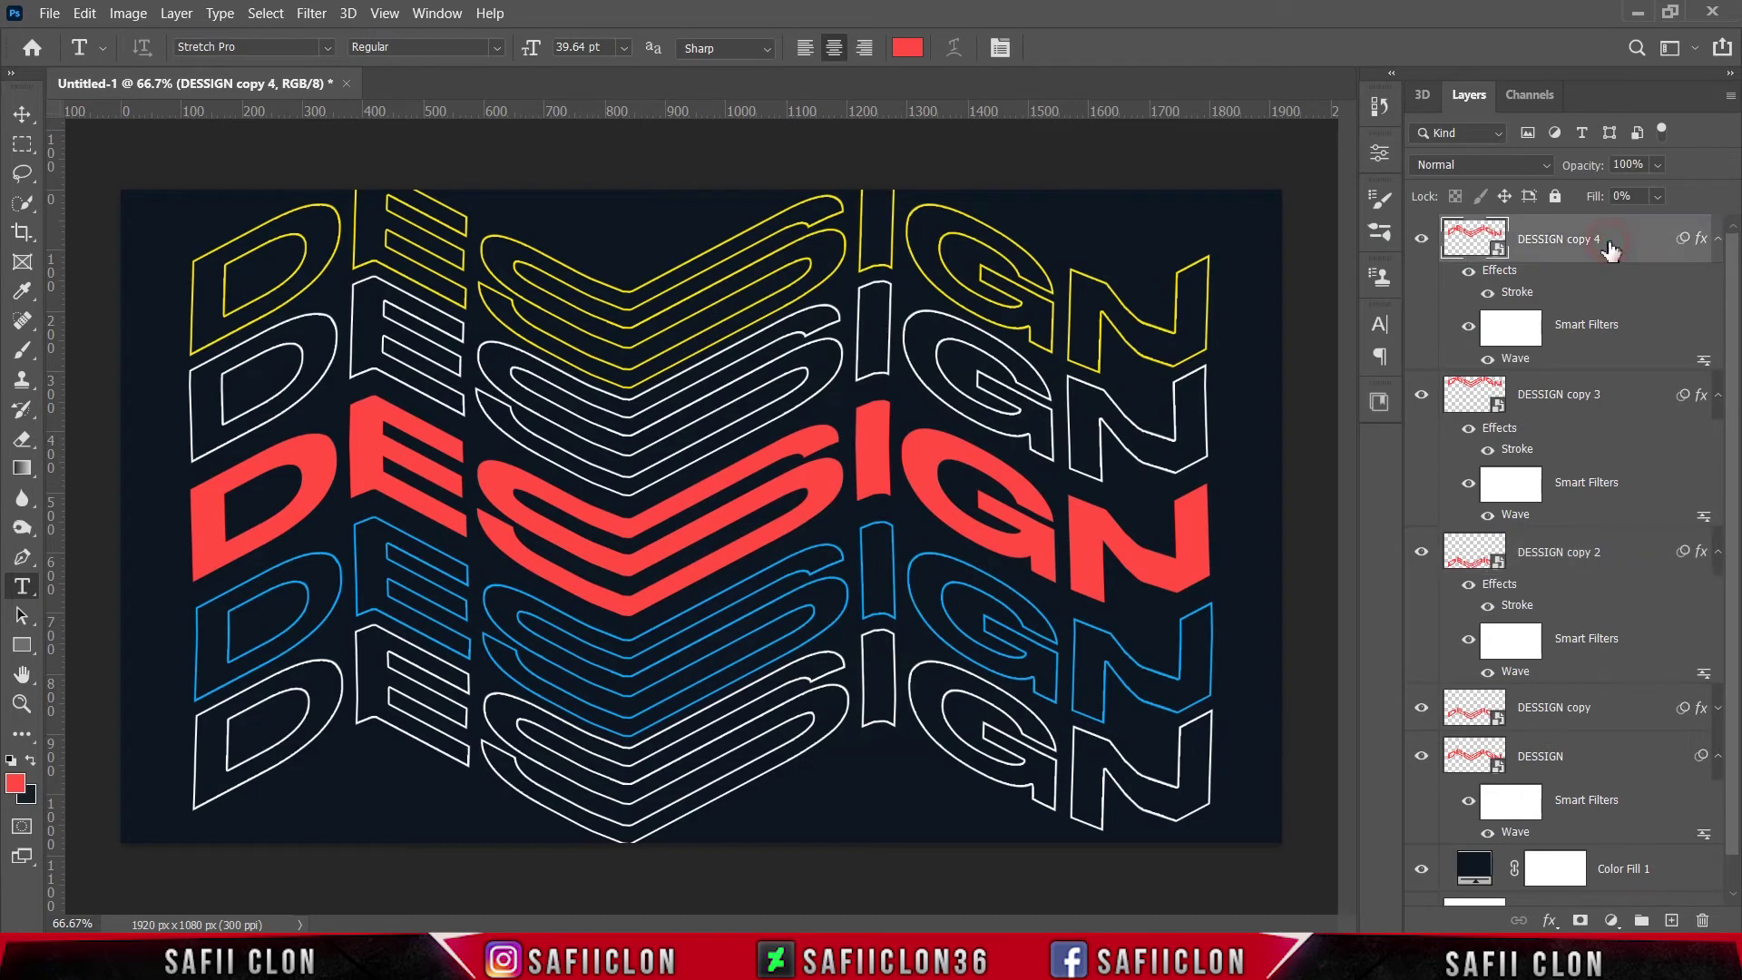
scroll(1568, 407, down, 1)
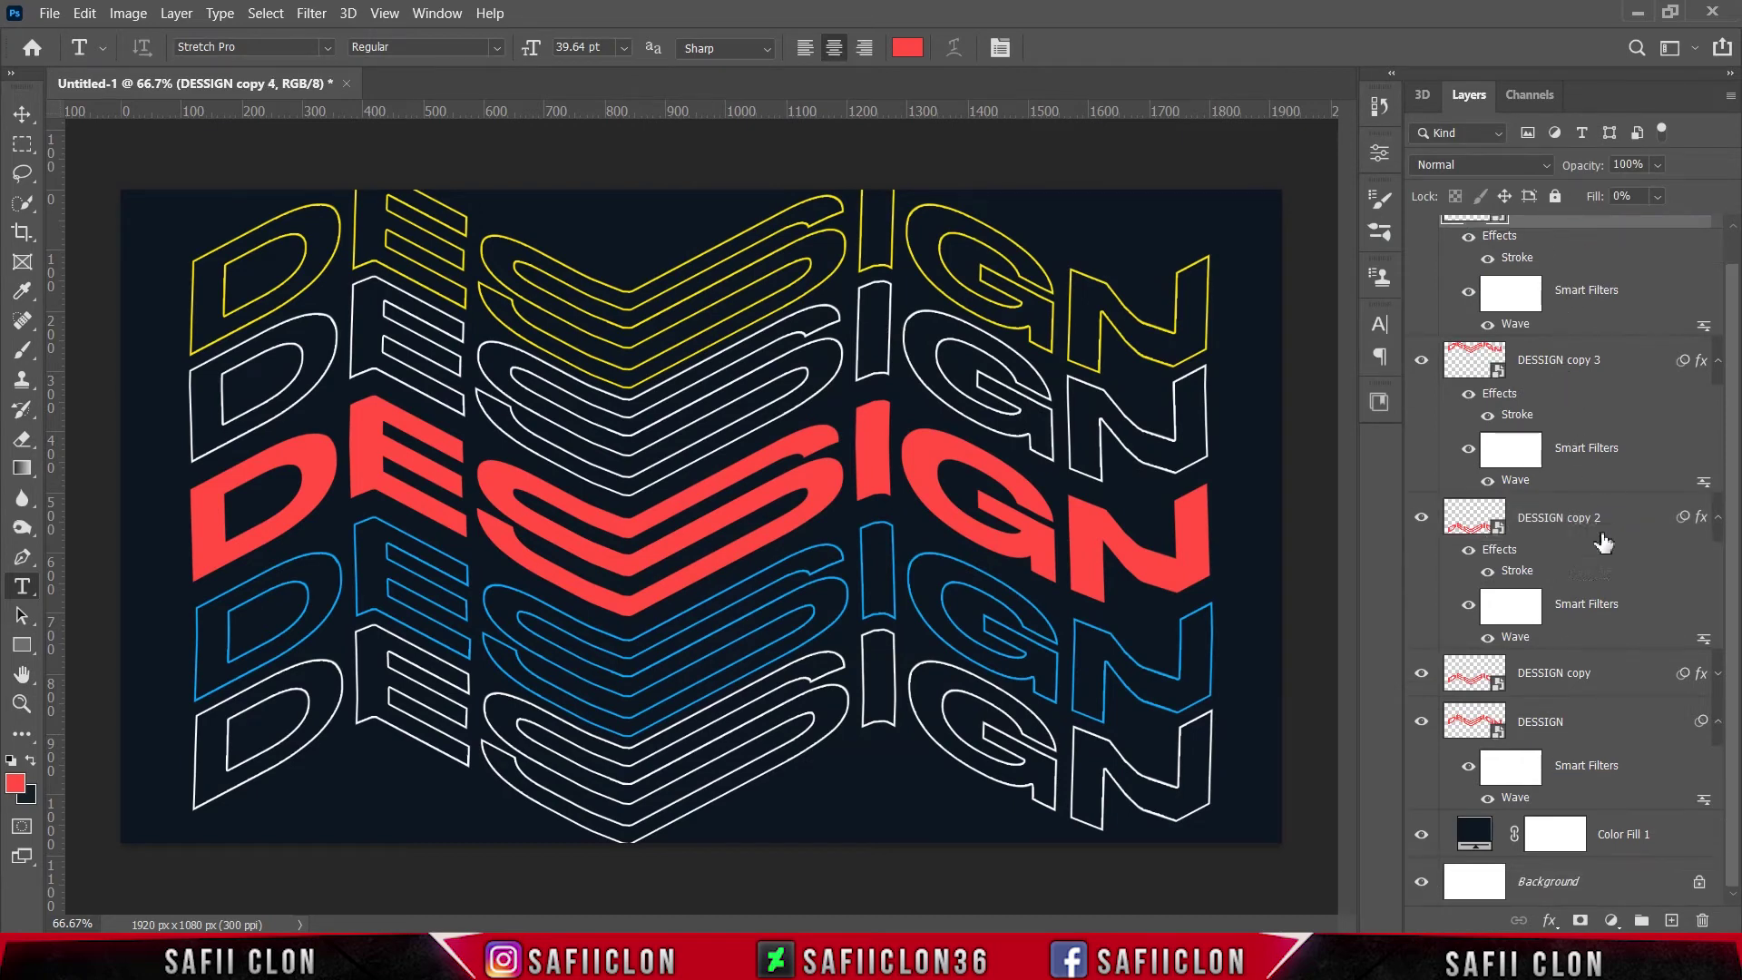
shift+click(1587, 732)
shift+click(1586, 731)
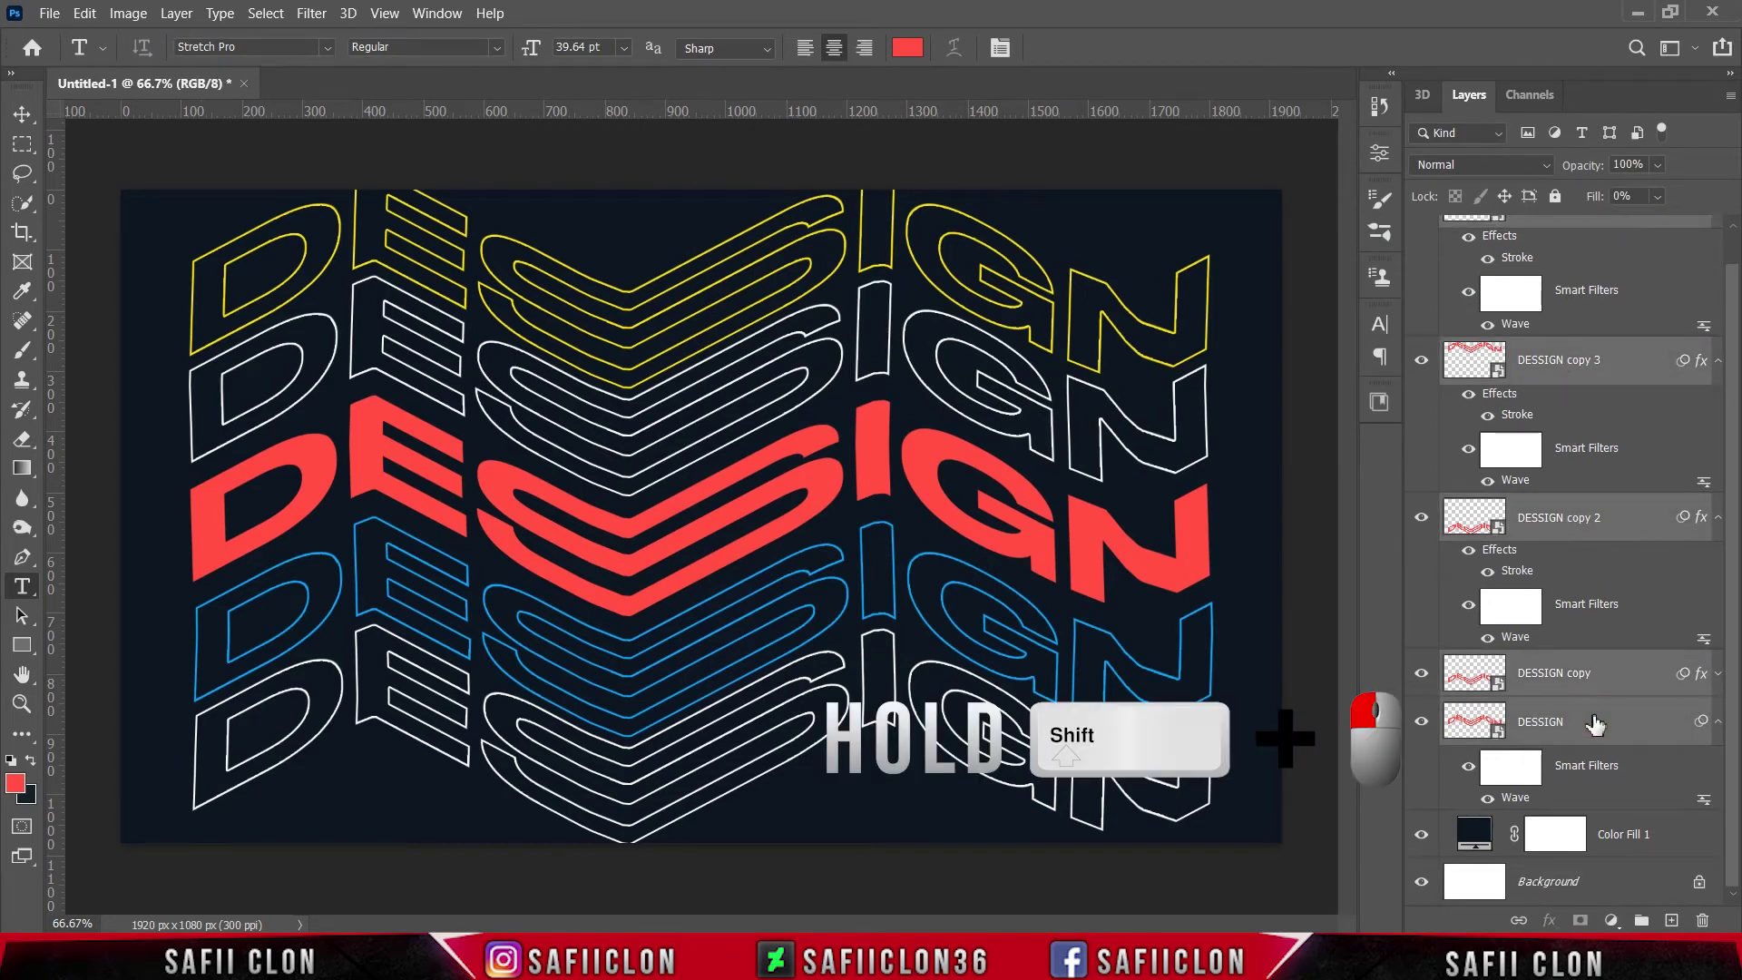
right_click(1593, 717)
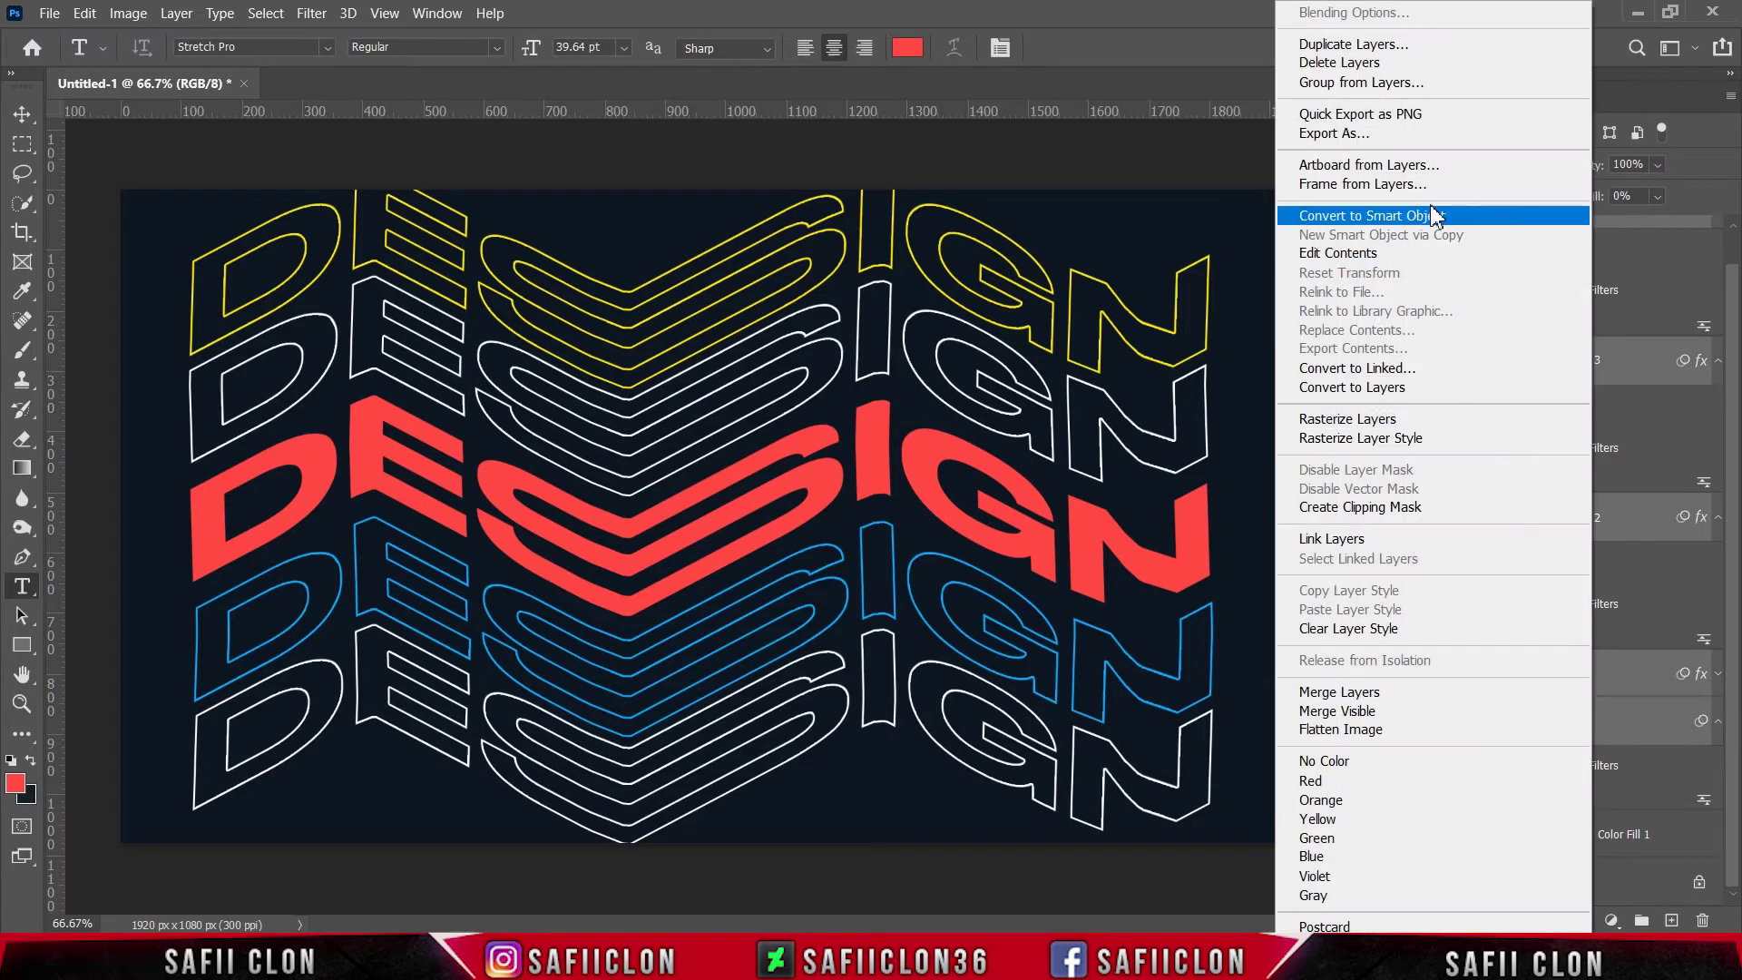
click(1358, 82)
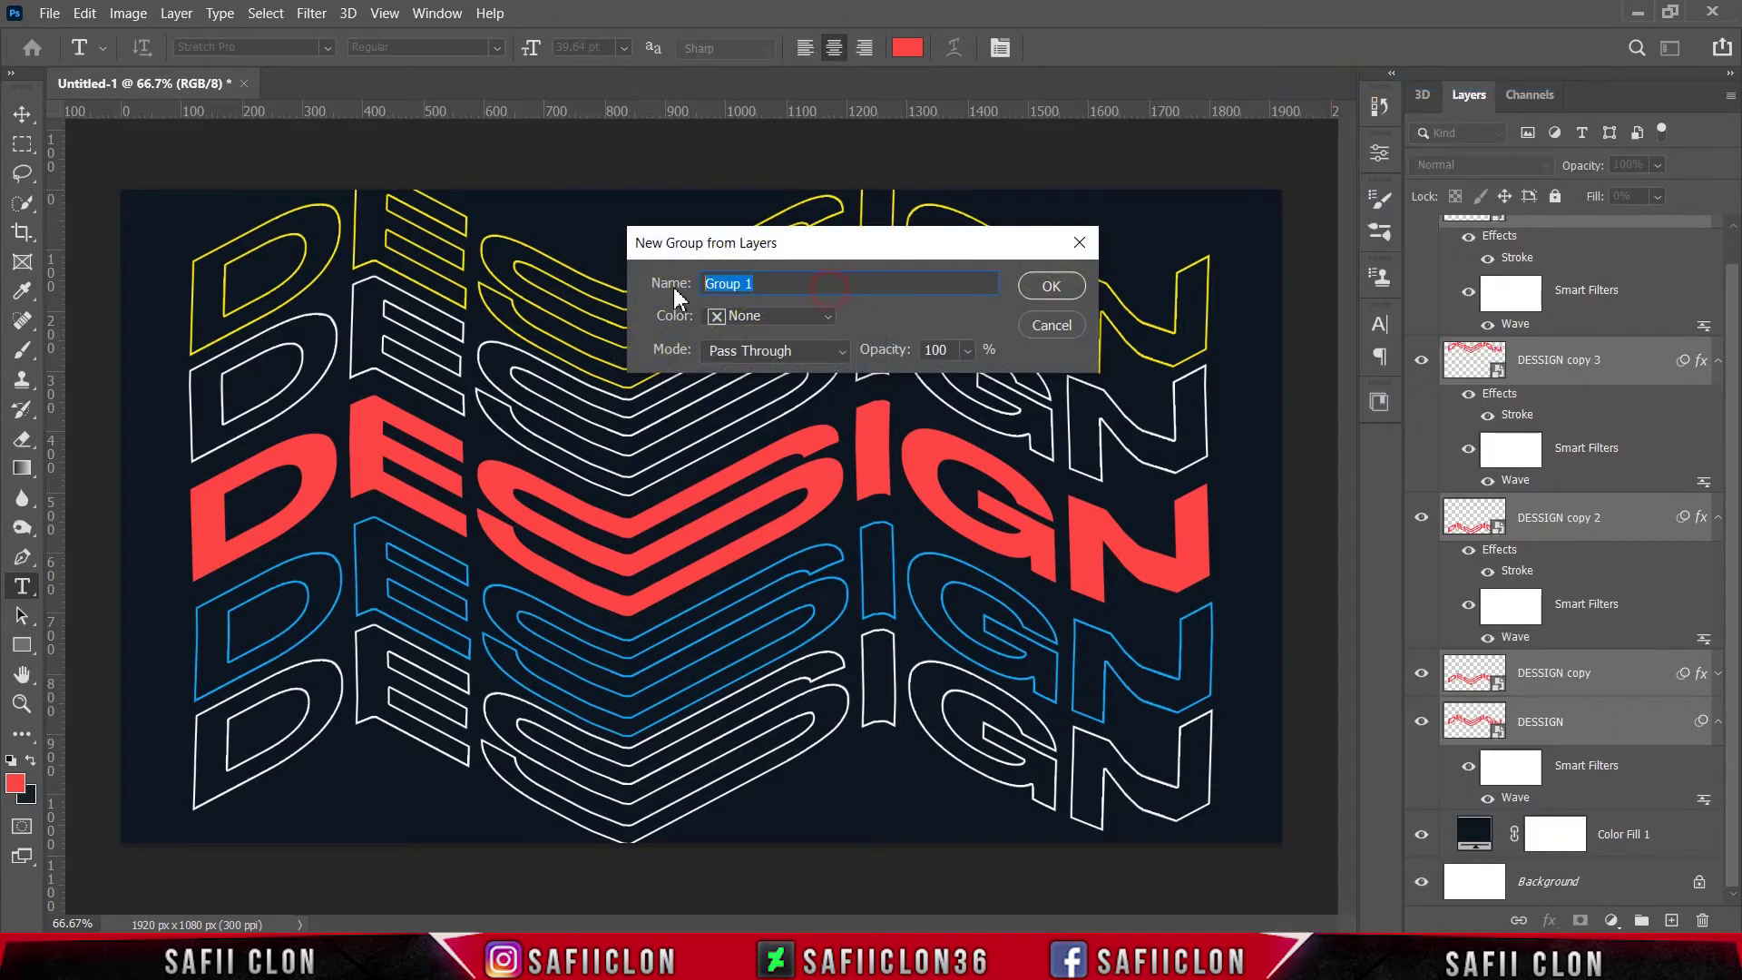
text(TEXT)
click(1050, 286)
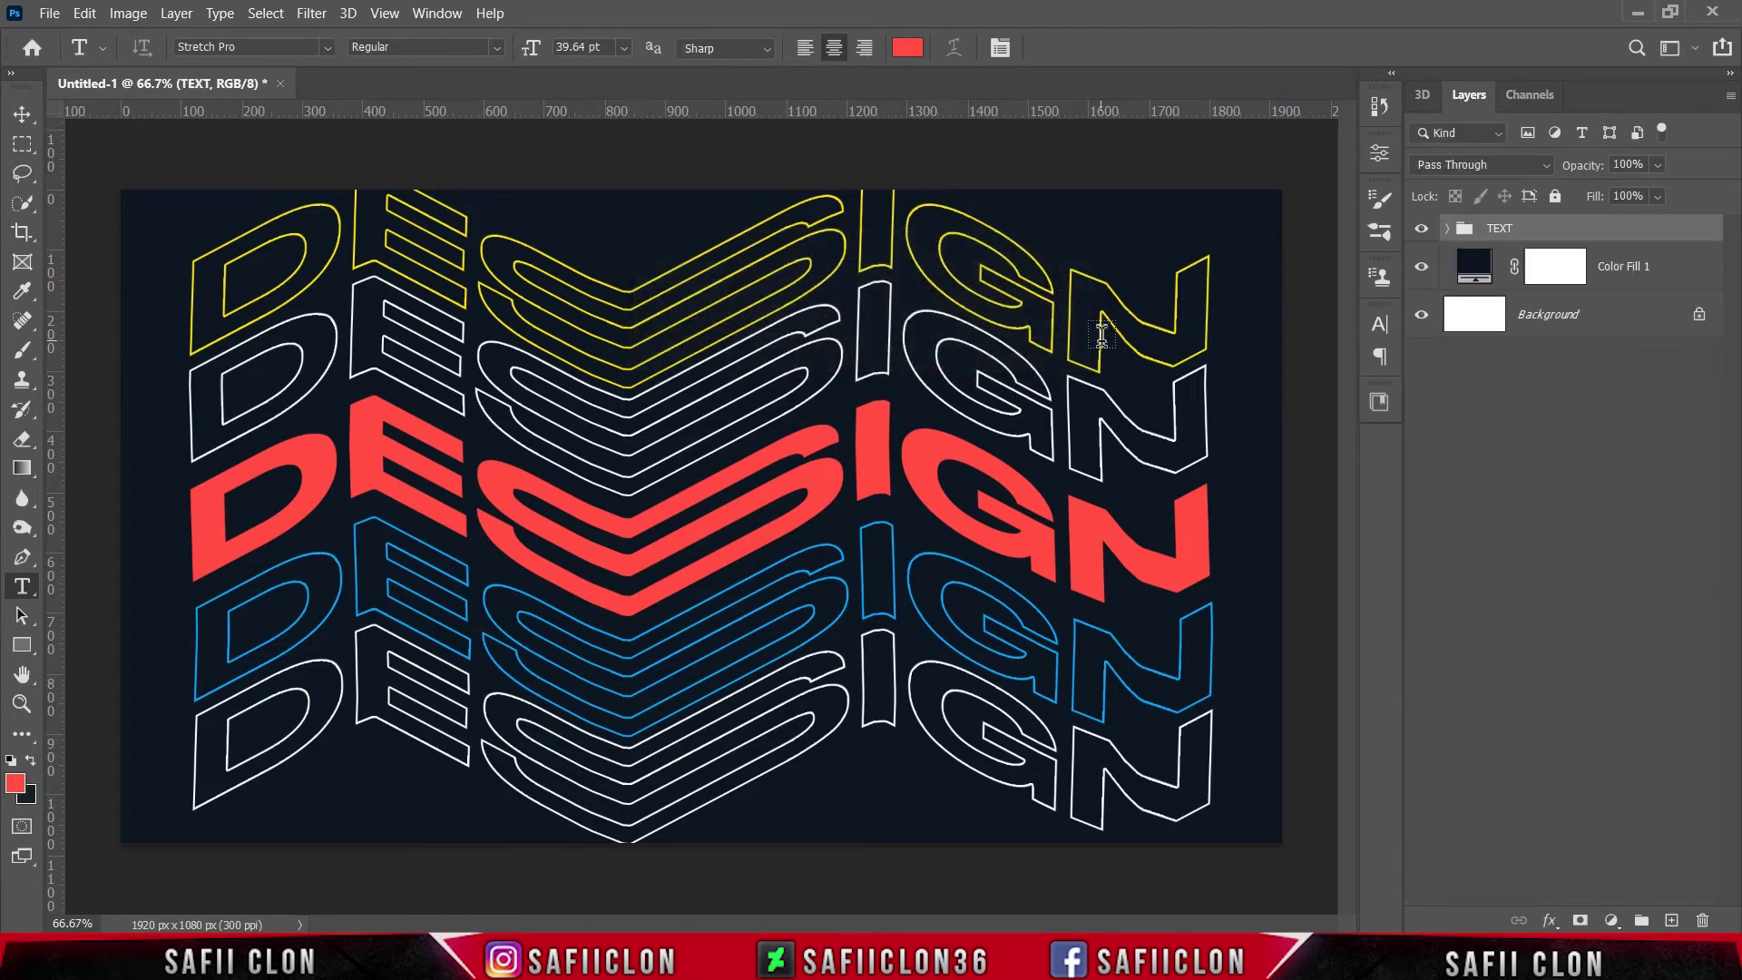
- Scale the TEXT group down to about 90% and rotate it very slightly
key(ctrl+t)
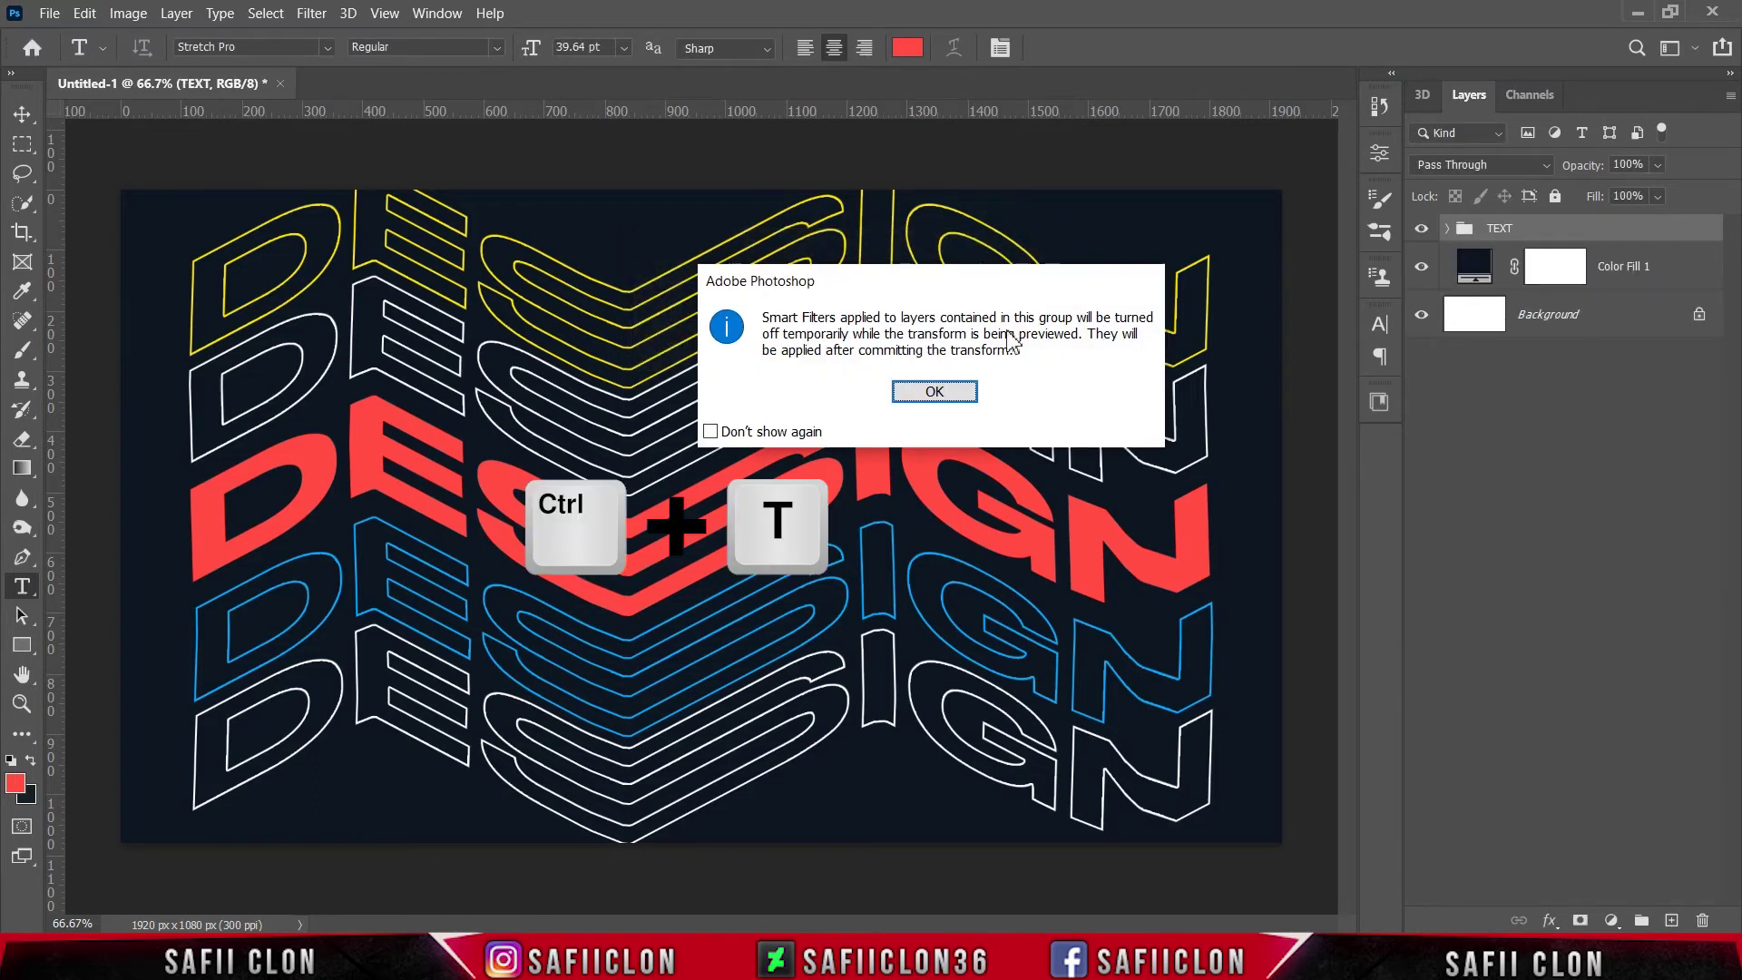
click(933, 389)
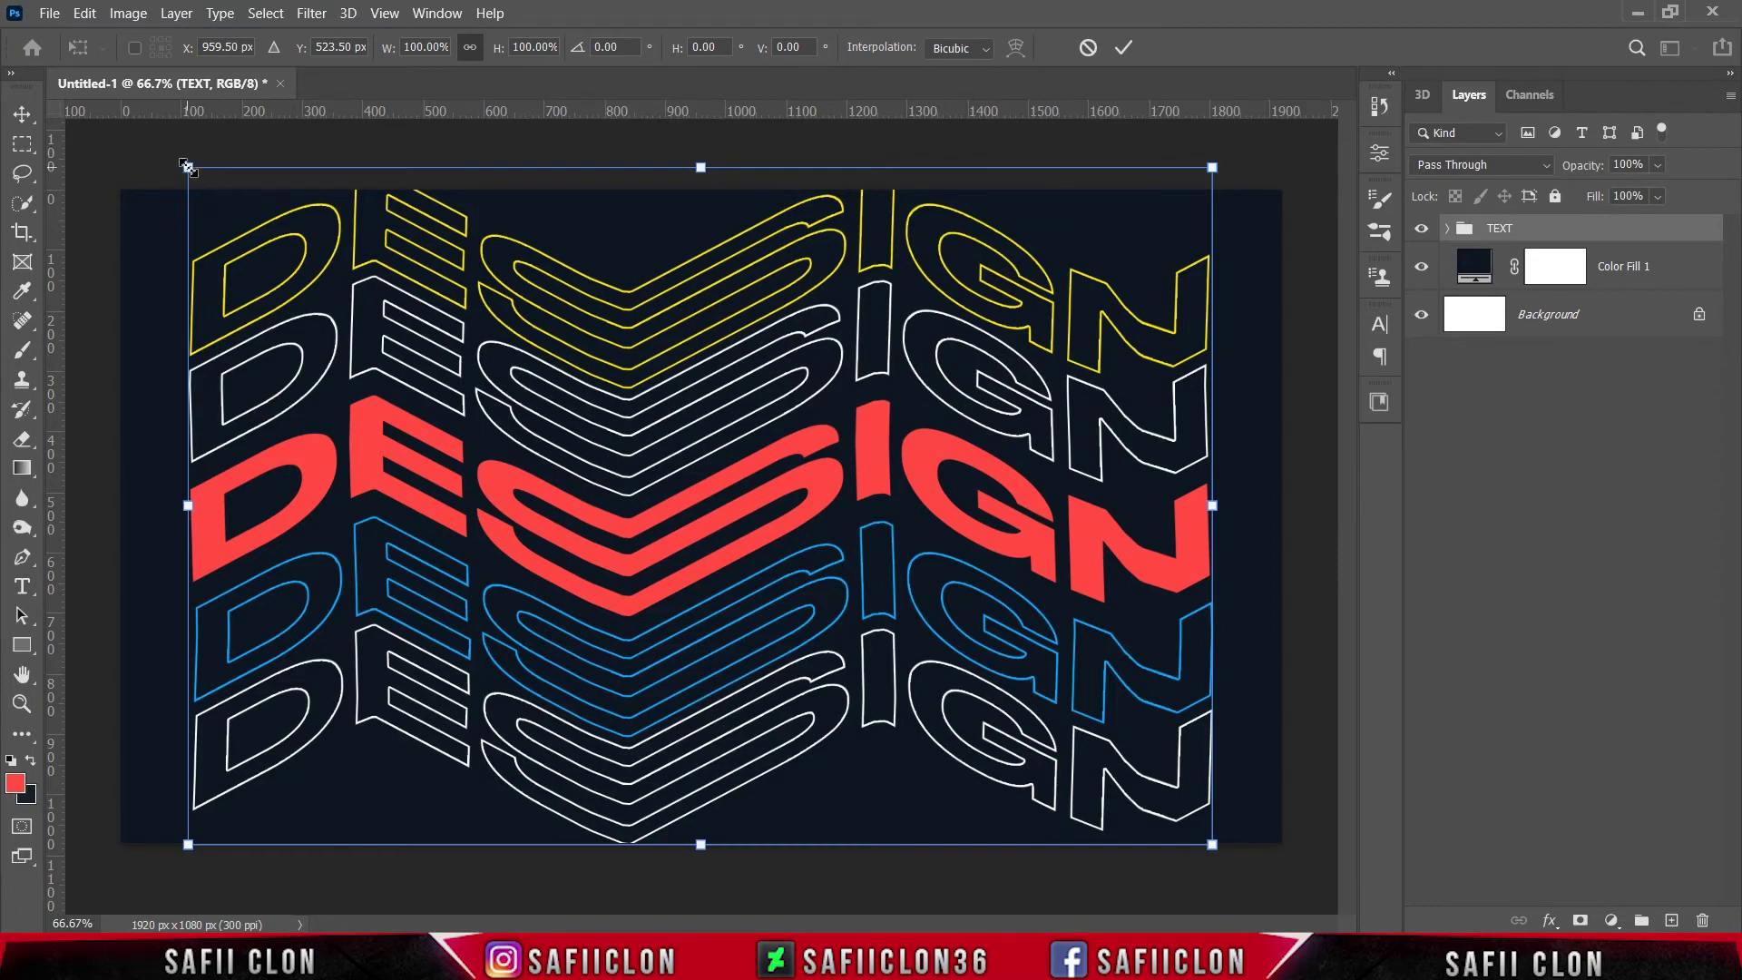
drag(188, 168, 233, 194)
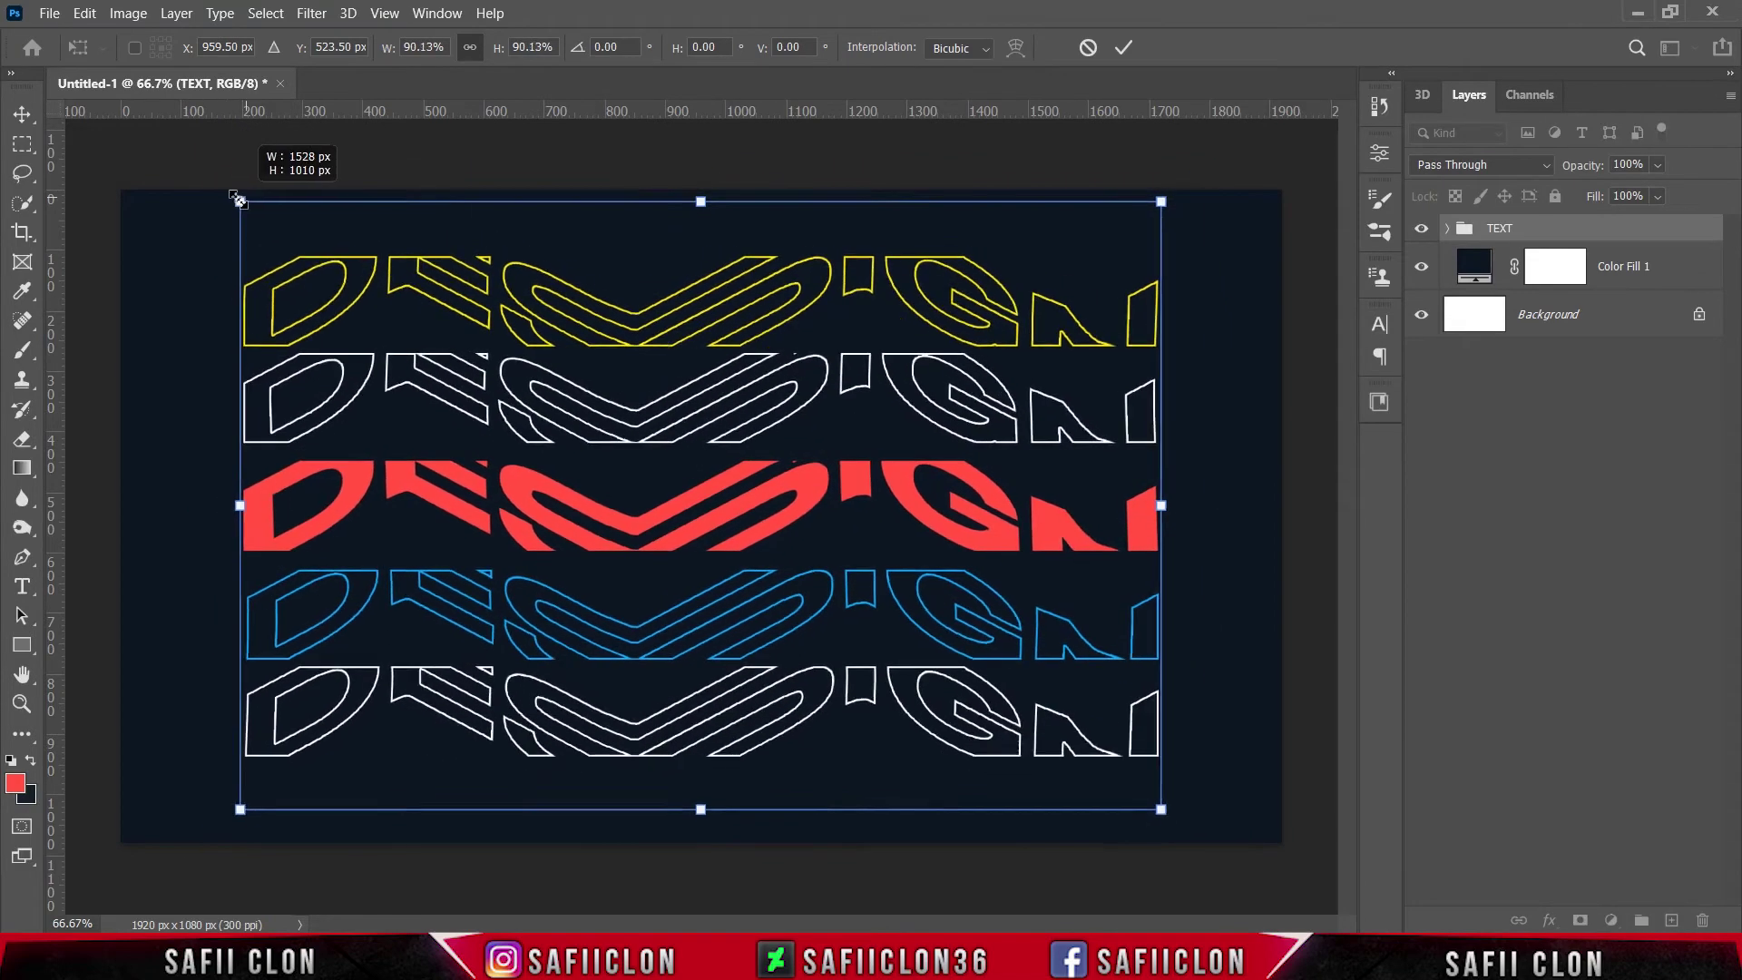
key(Return)
key(ctrl+t)
drag(1242, 844, 1212, 840)
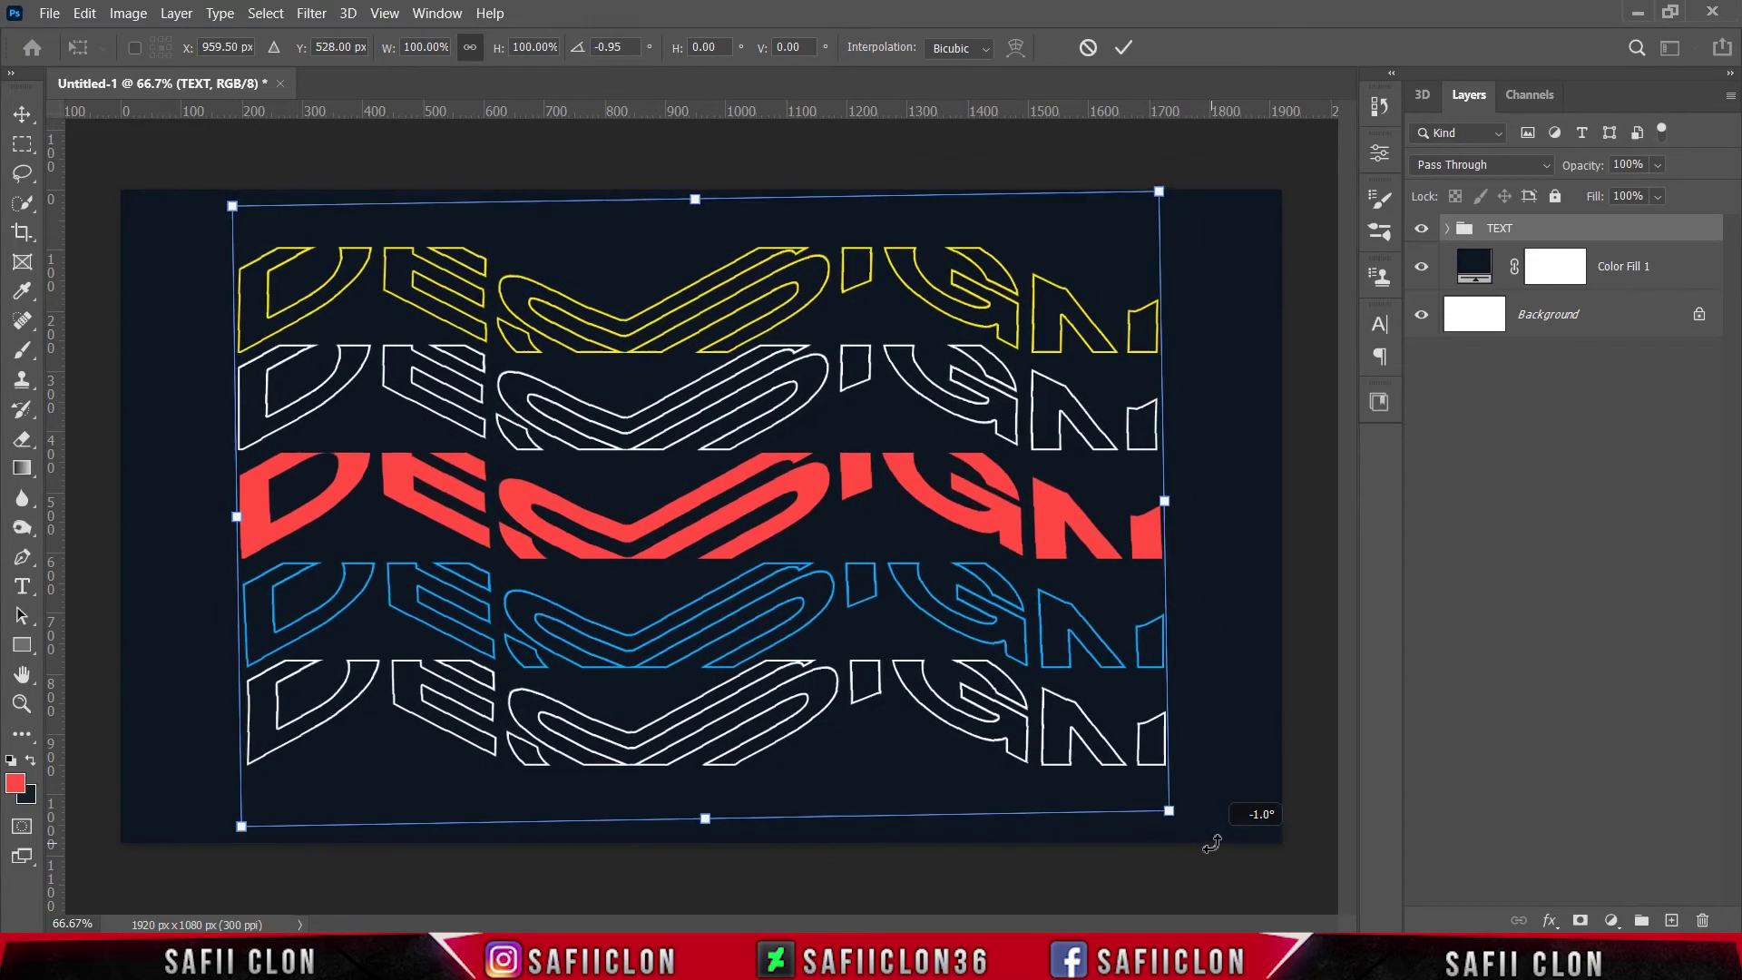
click(1126, 48)
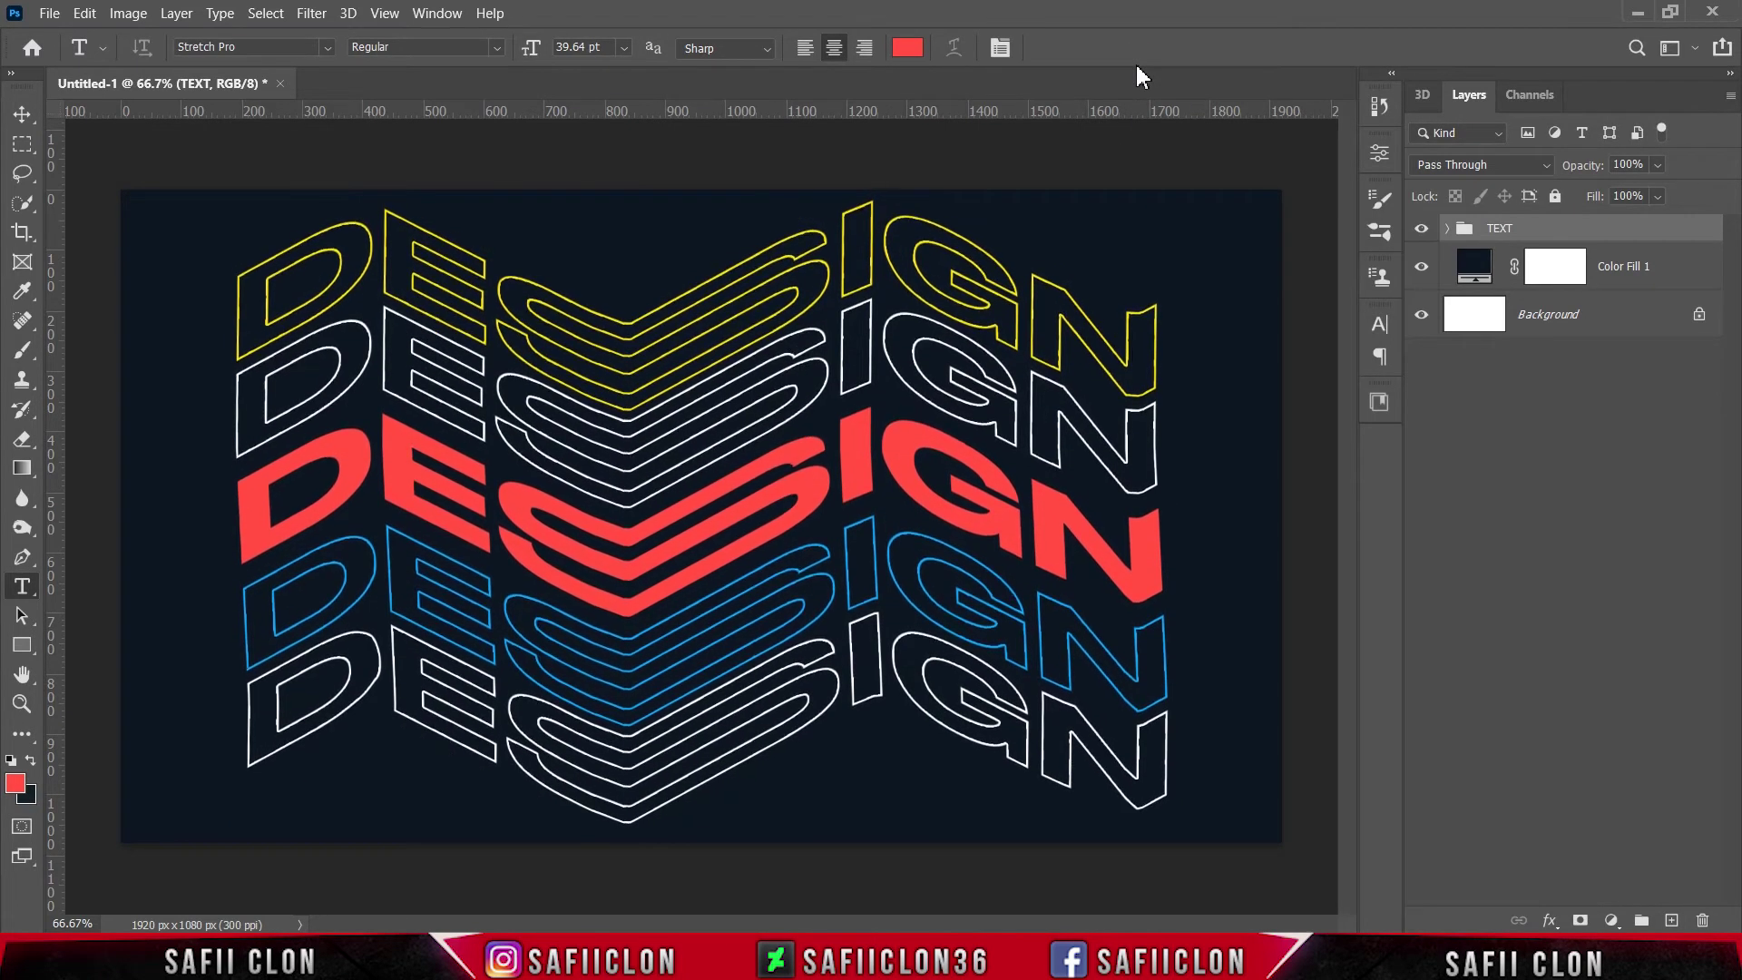
- Expand the TEXT group and nudge the DESSIGN copy 3 outline row upward
click(1449, 229)
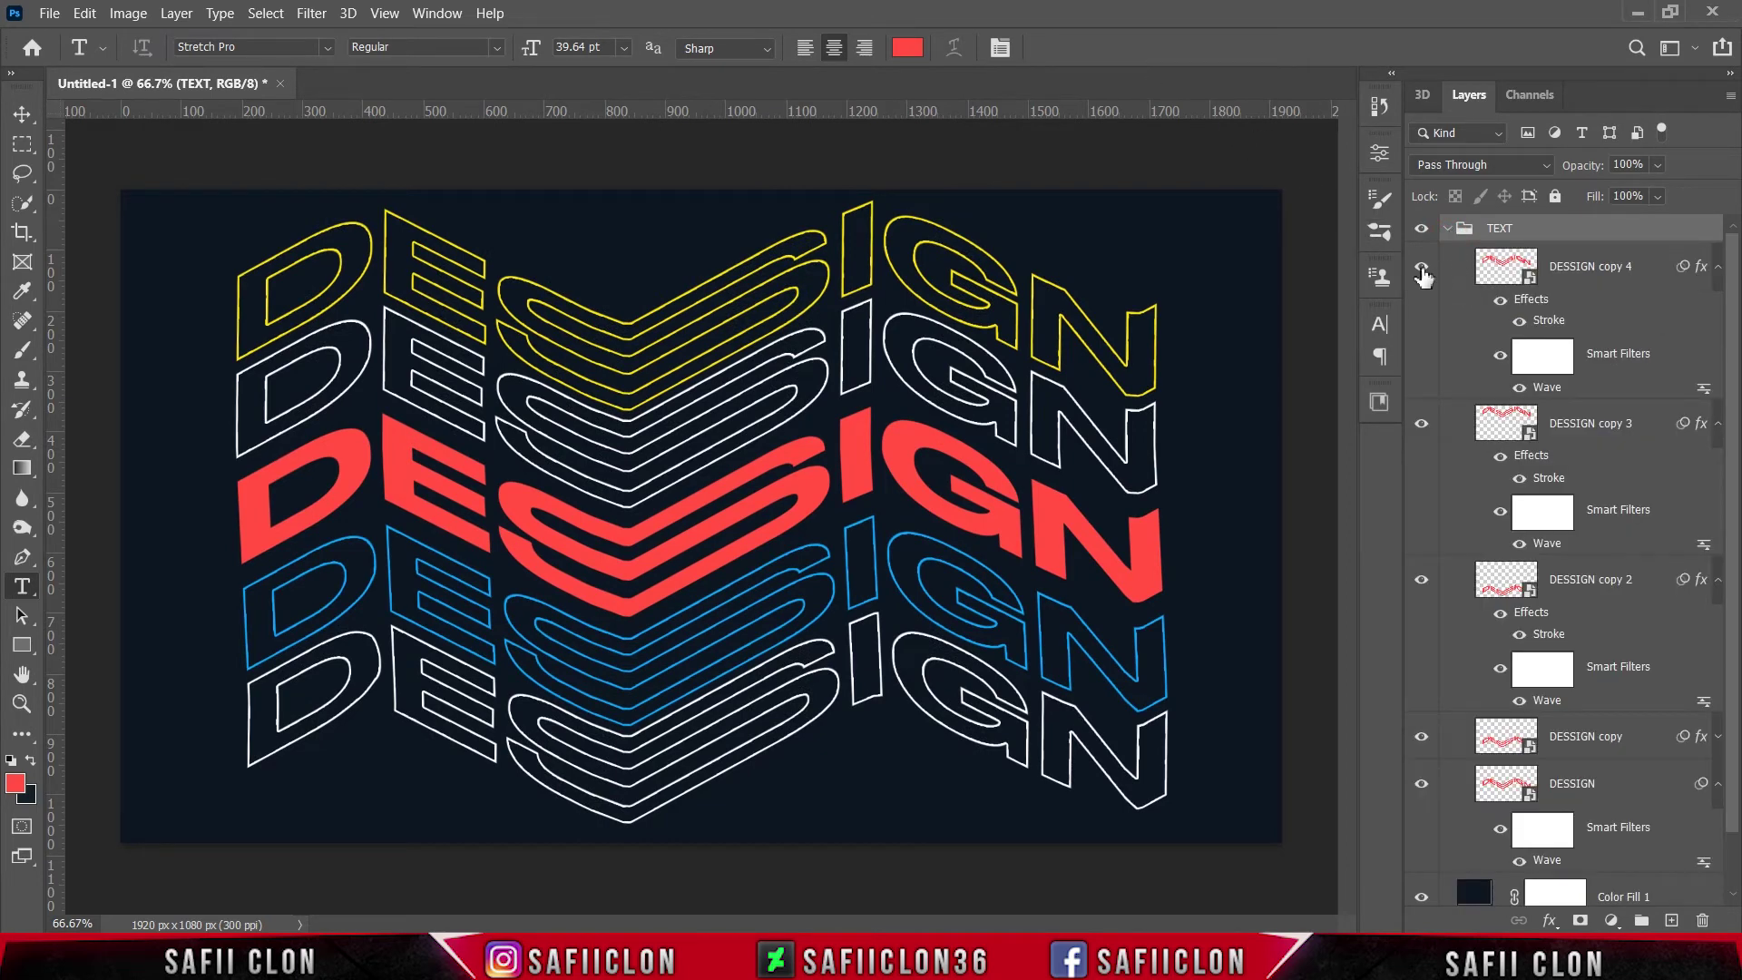
click(1421, 269)
click(1422, 268)
click(1422, 423)
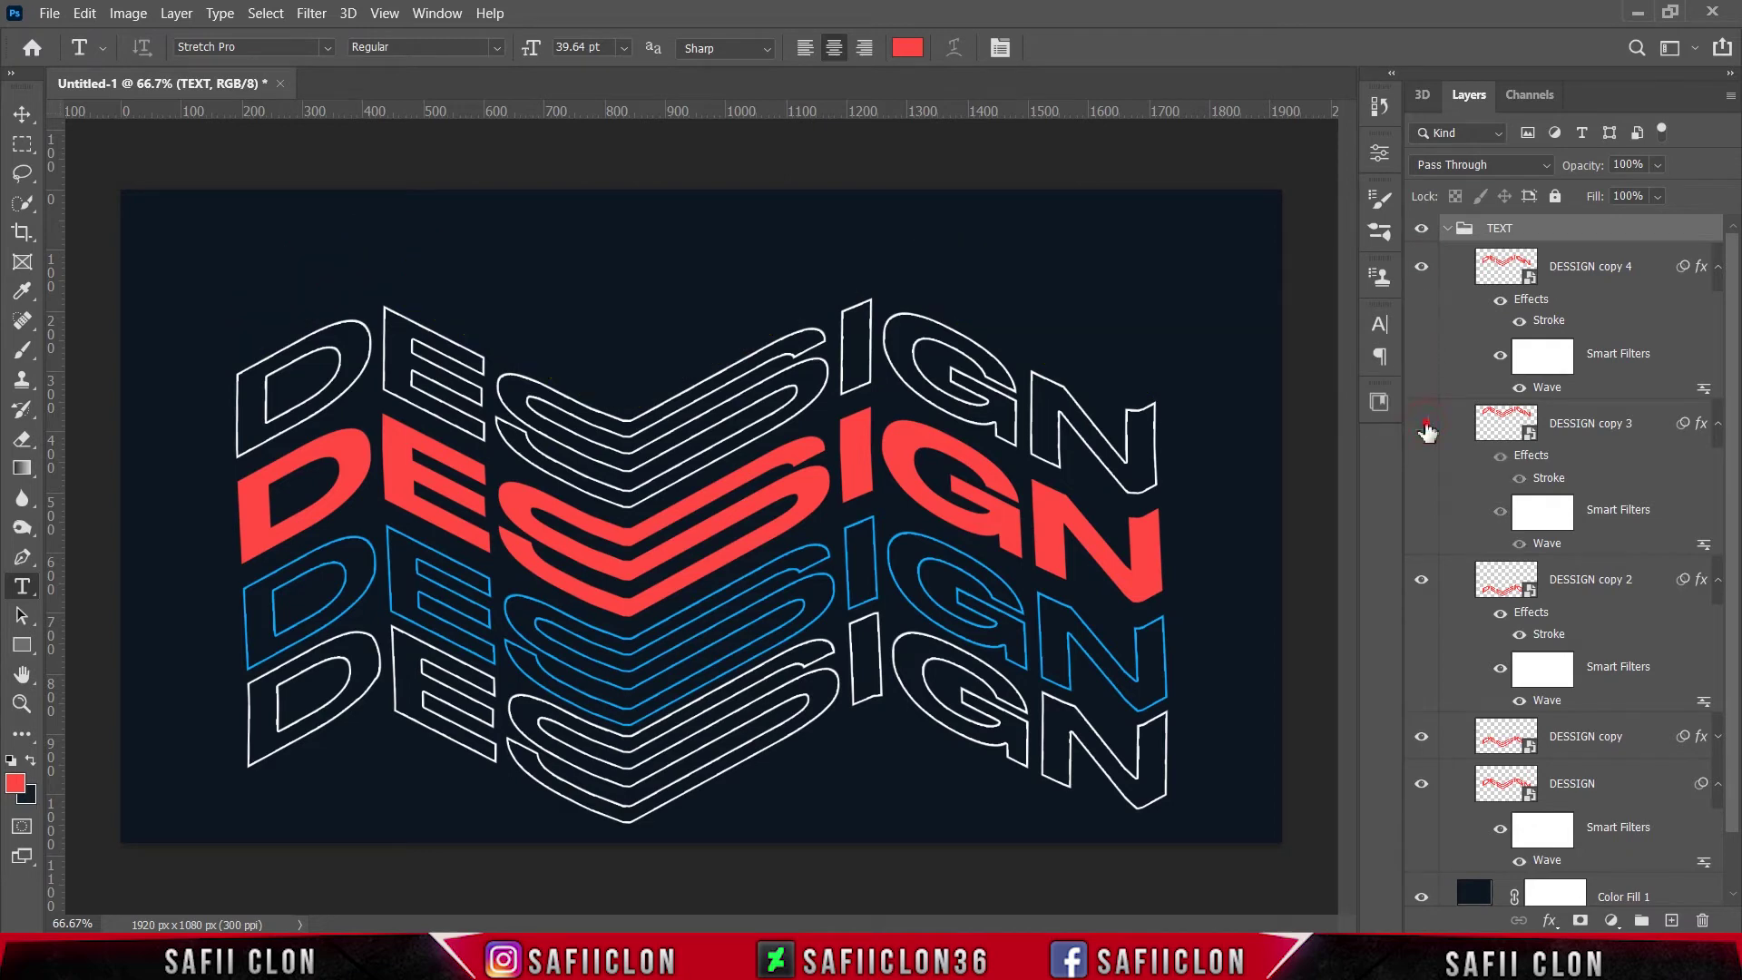
click(1606, 427)
key(ctrl+Up)
key(ctrl+Up)
key(ctrl+Up)
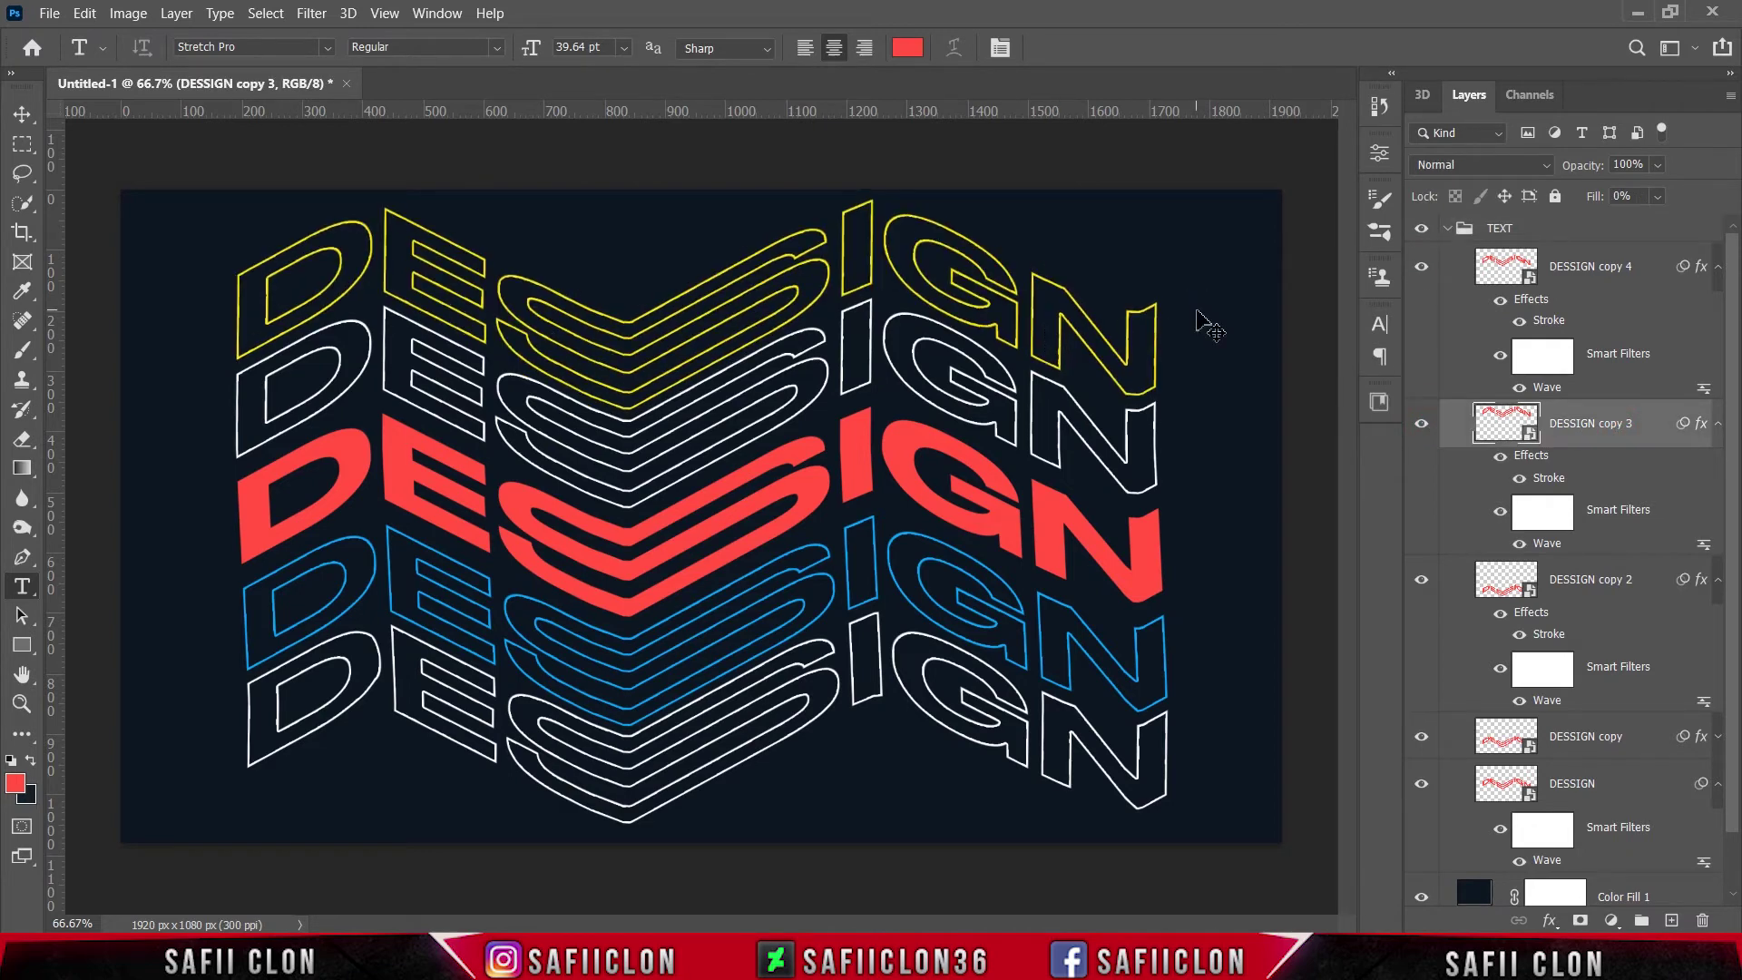
key(ctrl+Up)
key(ctrl+Up)
key(ctrl+Up)
key(ctrl+Up)
key(ctrl+Up)
key(ctrl+Up)
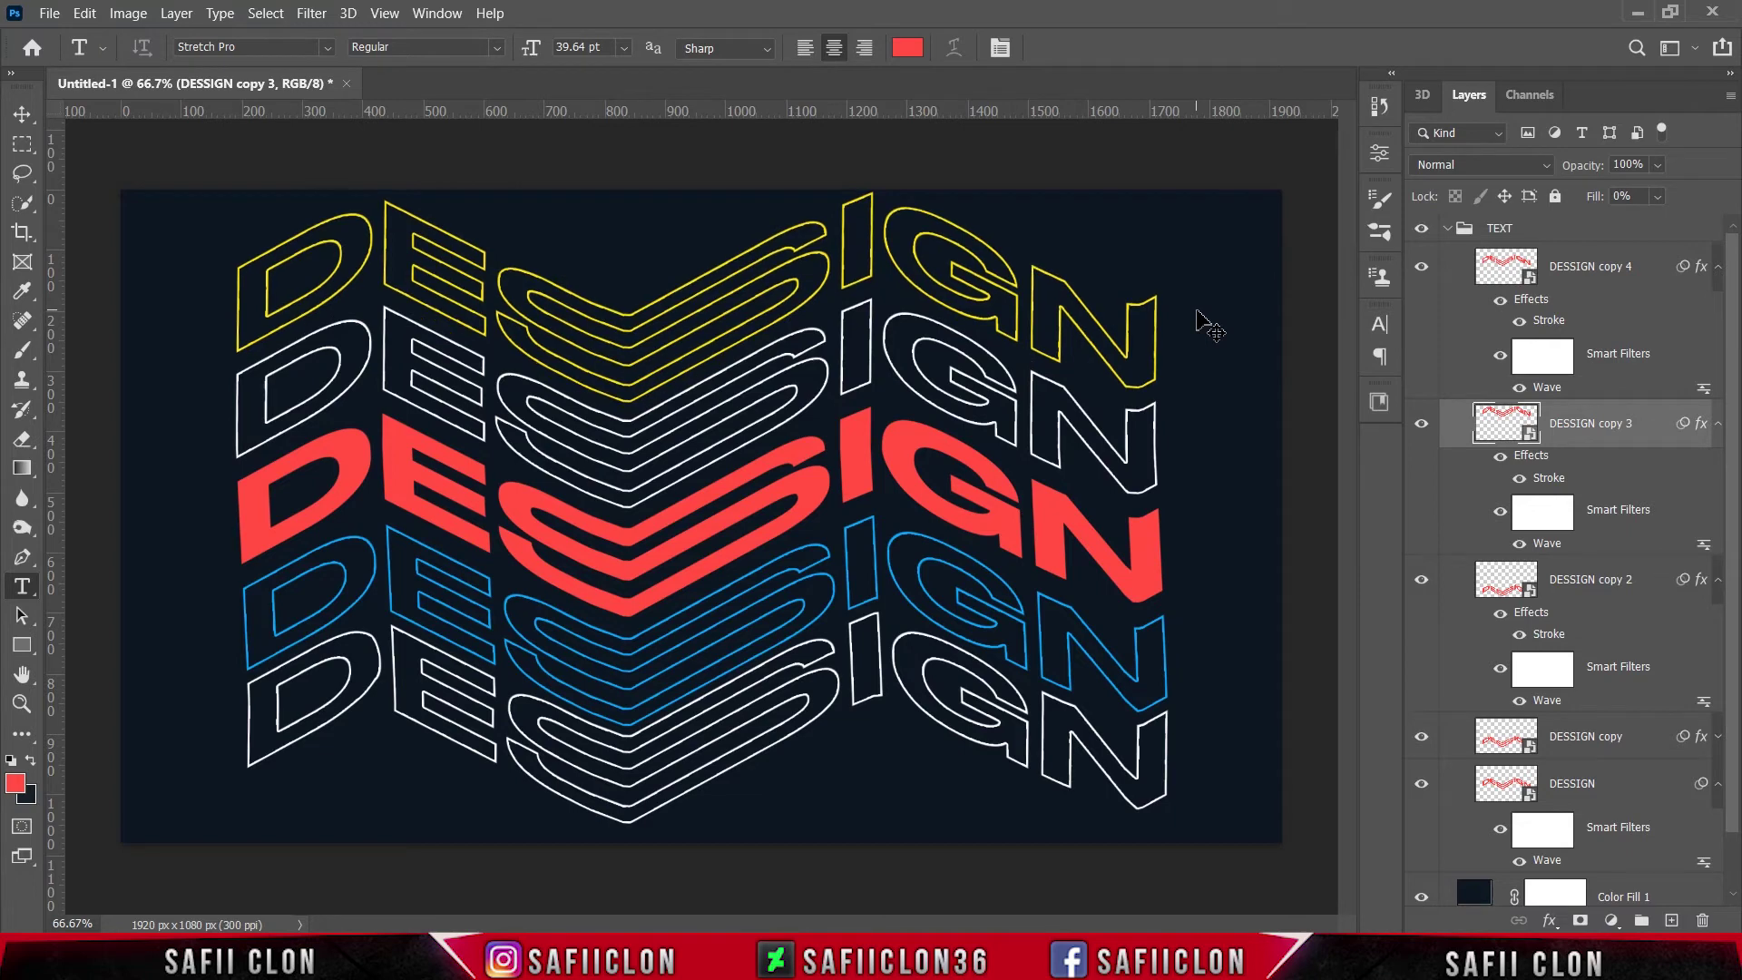
- Nudge the bottom white DESSIGN copy 2 row downward, then collapse and reselect the TEXT group
scroll(1574, 654, down, 1)
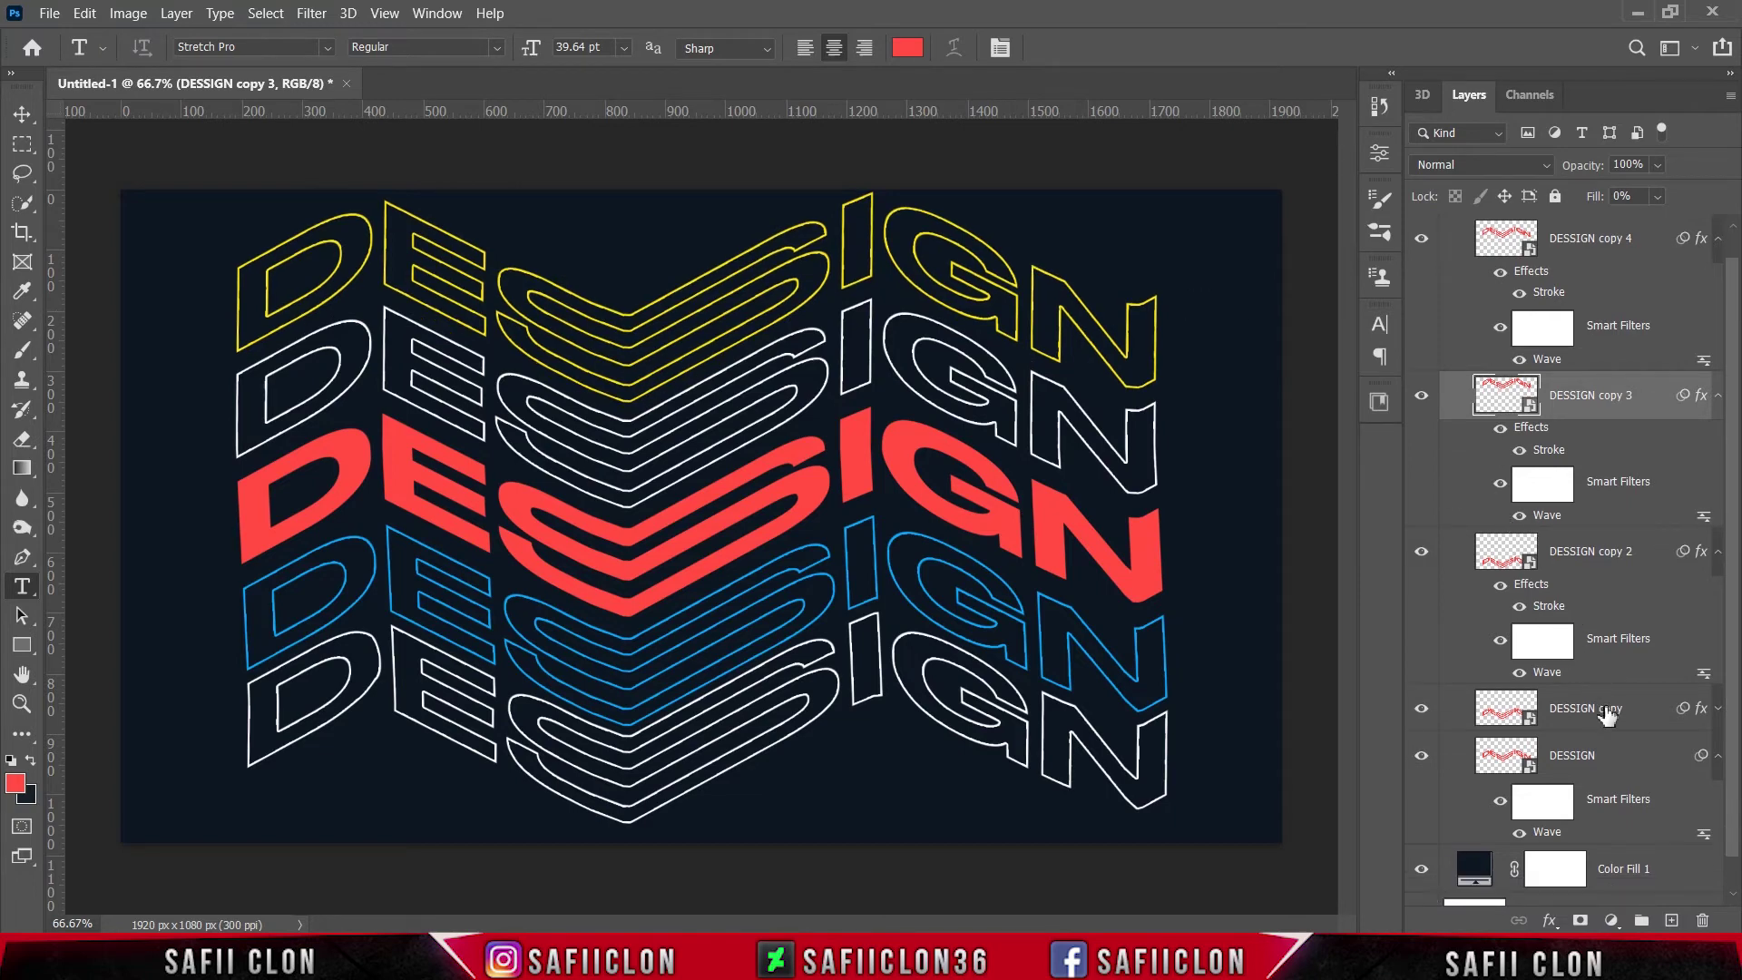
click(1421, 707)
click(1421, 553)
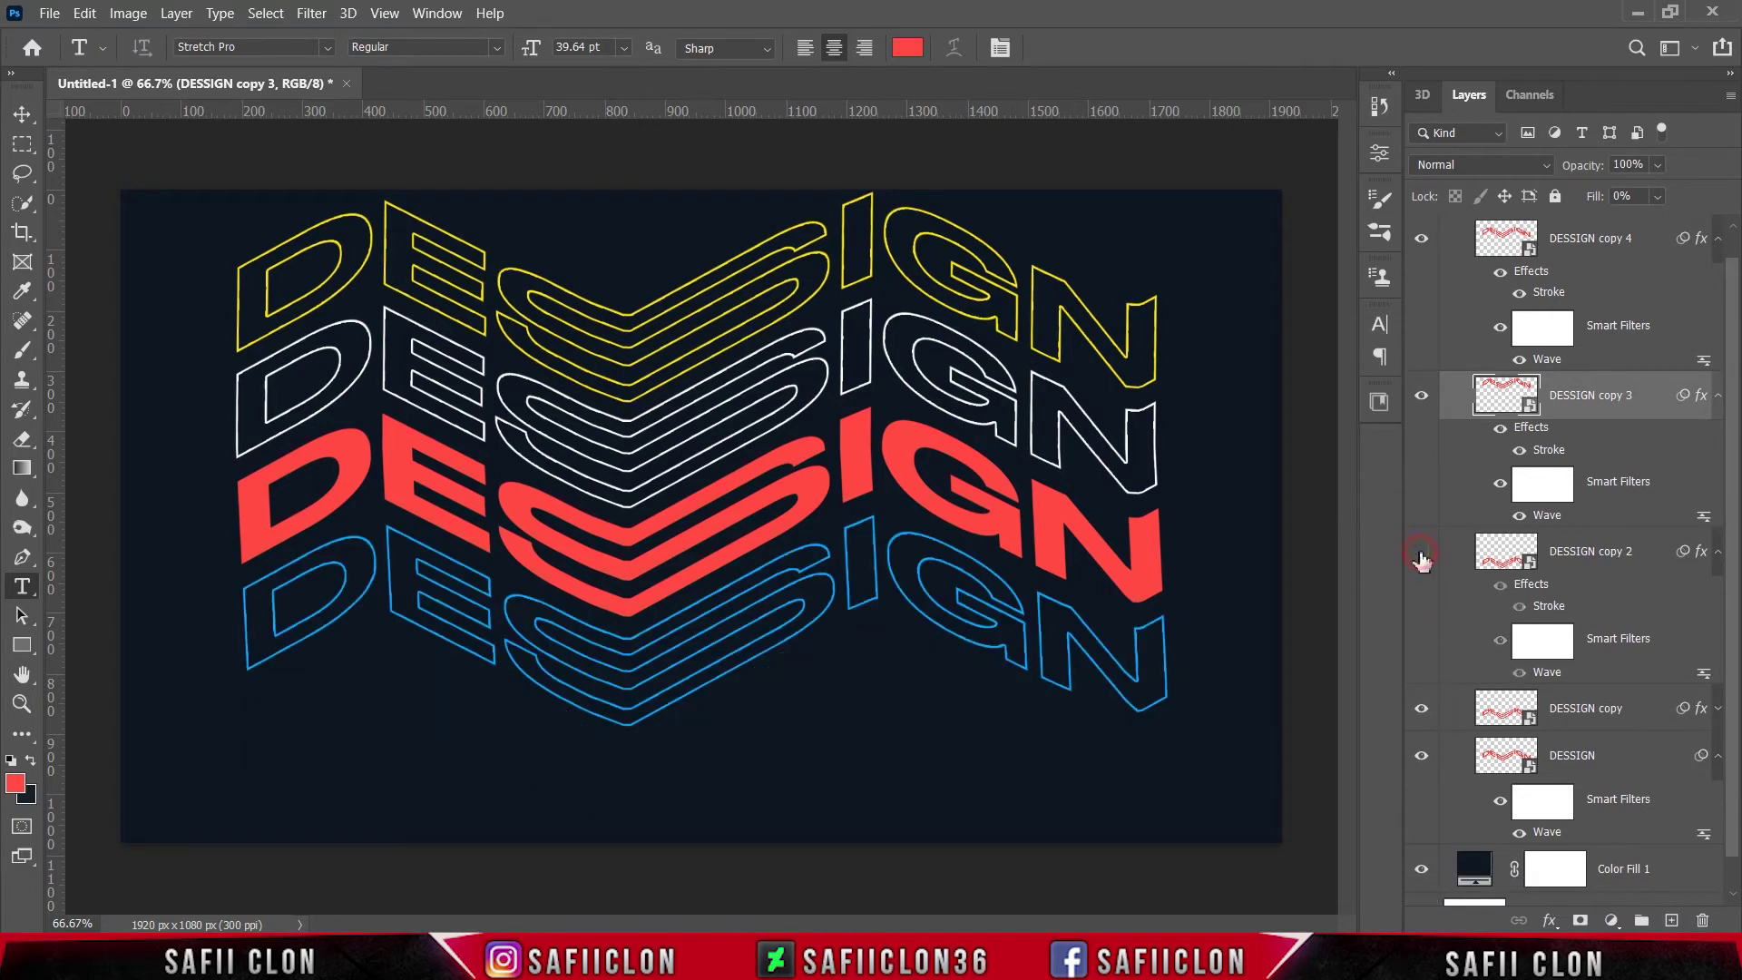
click(1624, 551)
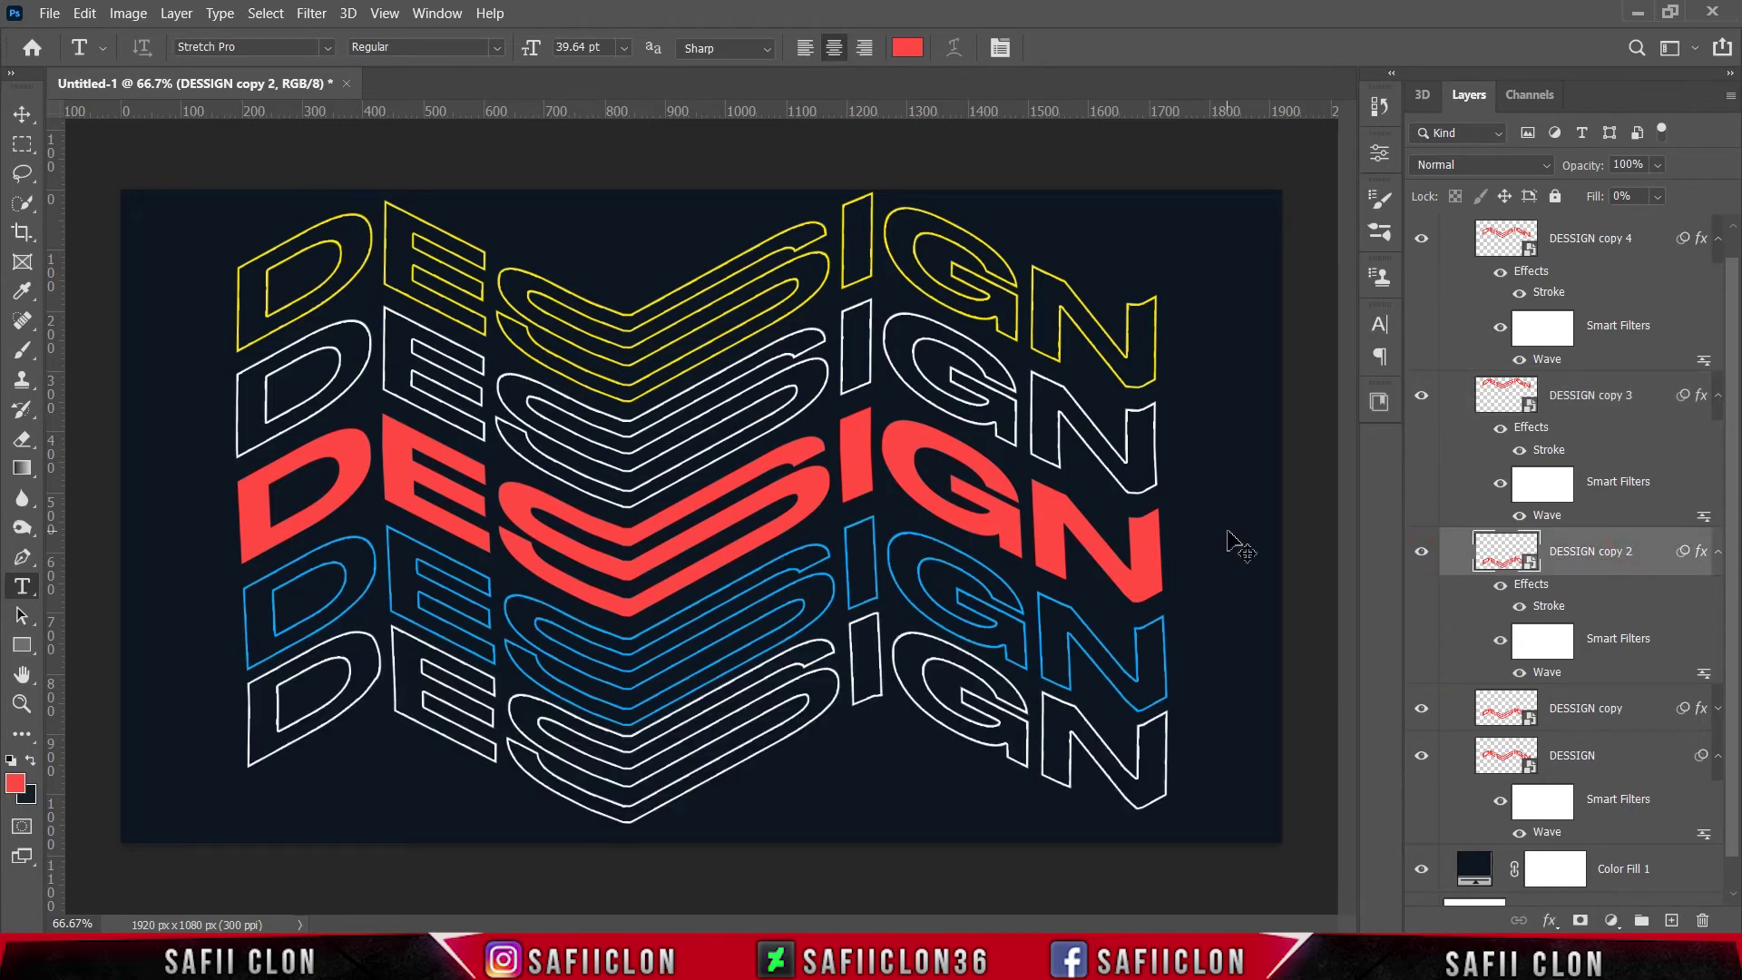
key(ctrl+Down)
key(ctrl+Down)
key(ctrl+Down)
key(ctrl+Down)
key(ctrl+Down)
key(ctrl+Down)
key(ctrl+Down)
key(ctrl+Down)
key(ctrl+Down)
key(ctrl+Down)
key(ctrl+Down)
key(ctrl+Down)
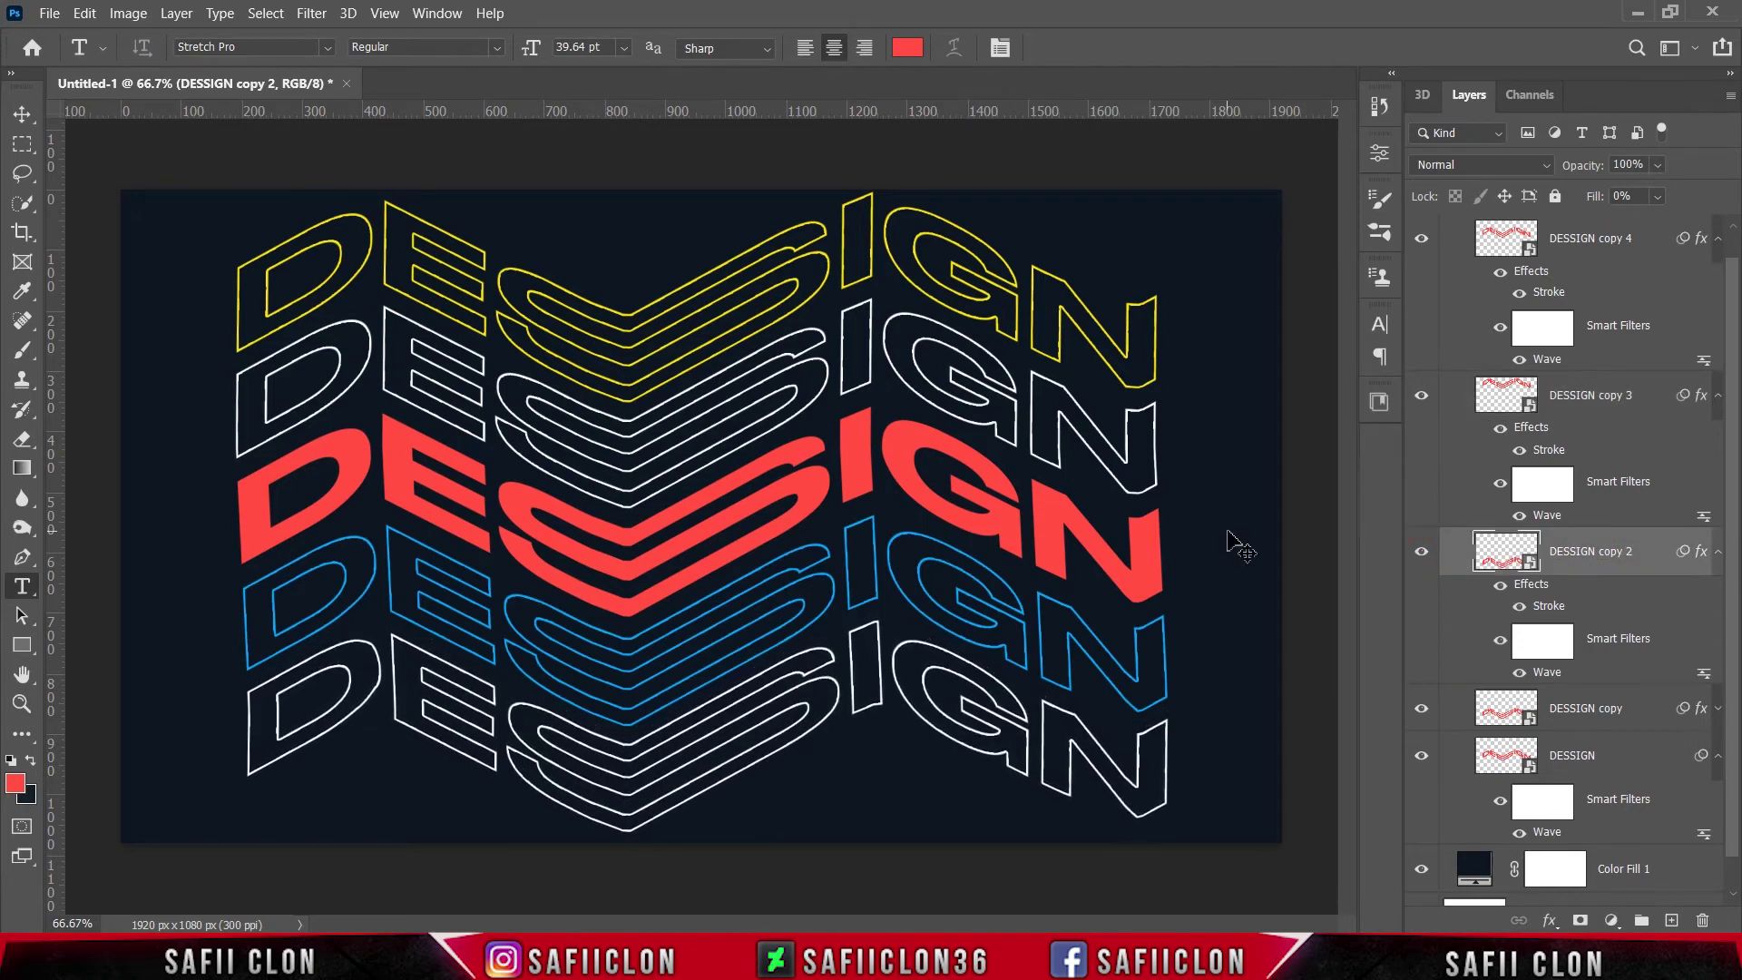
key(ctrl+Down)
key(ctrl+Down)
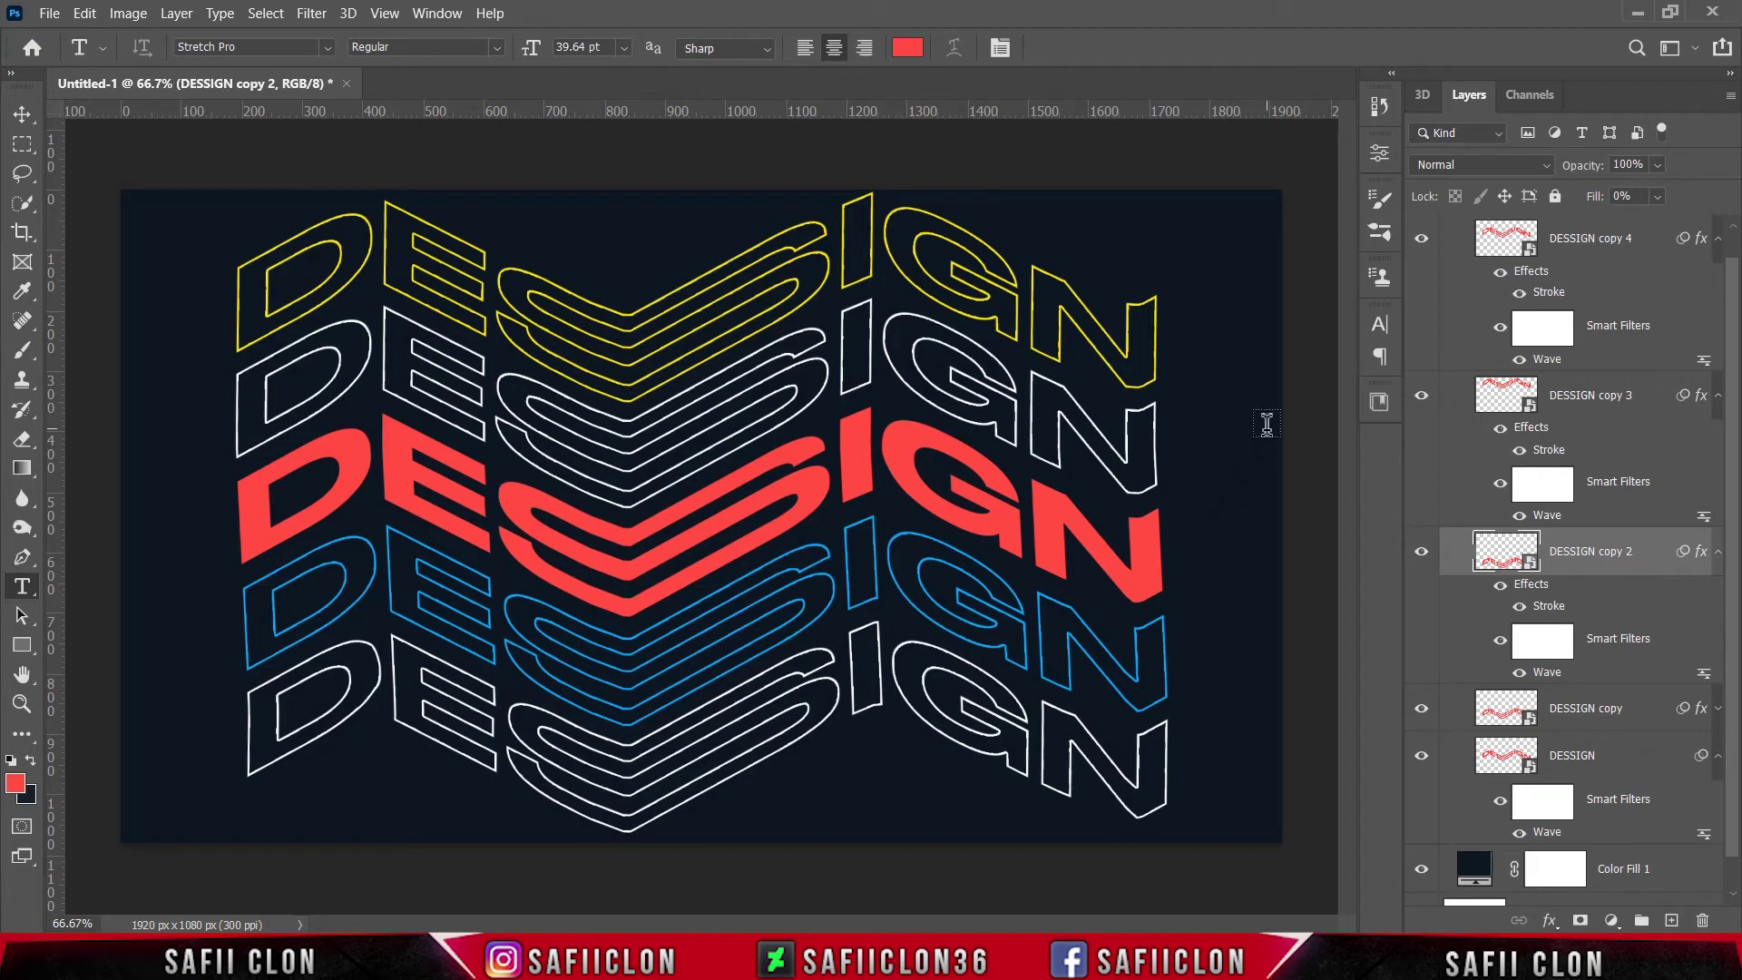
scroll(1615, 434, up, 1)
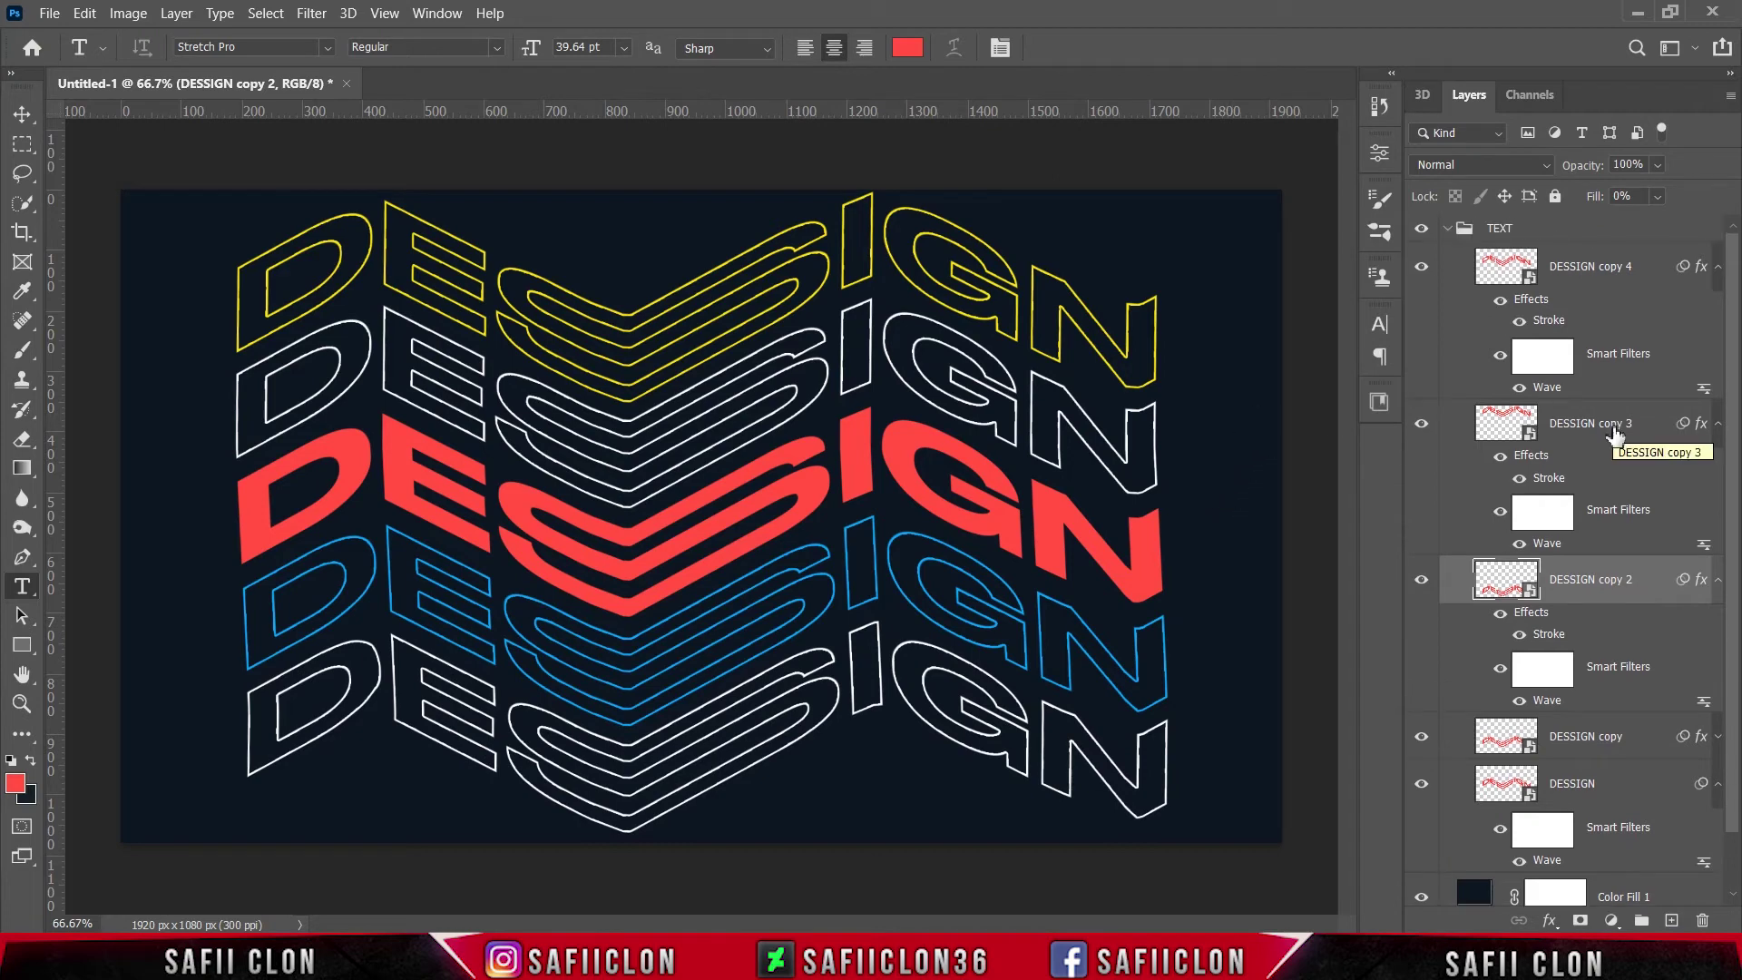
click(1446, 232)
click(1673, 272)
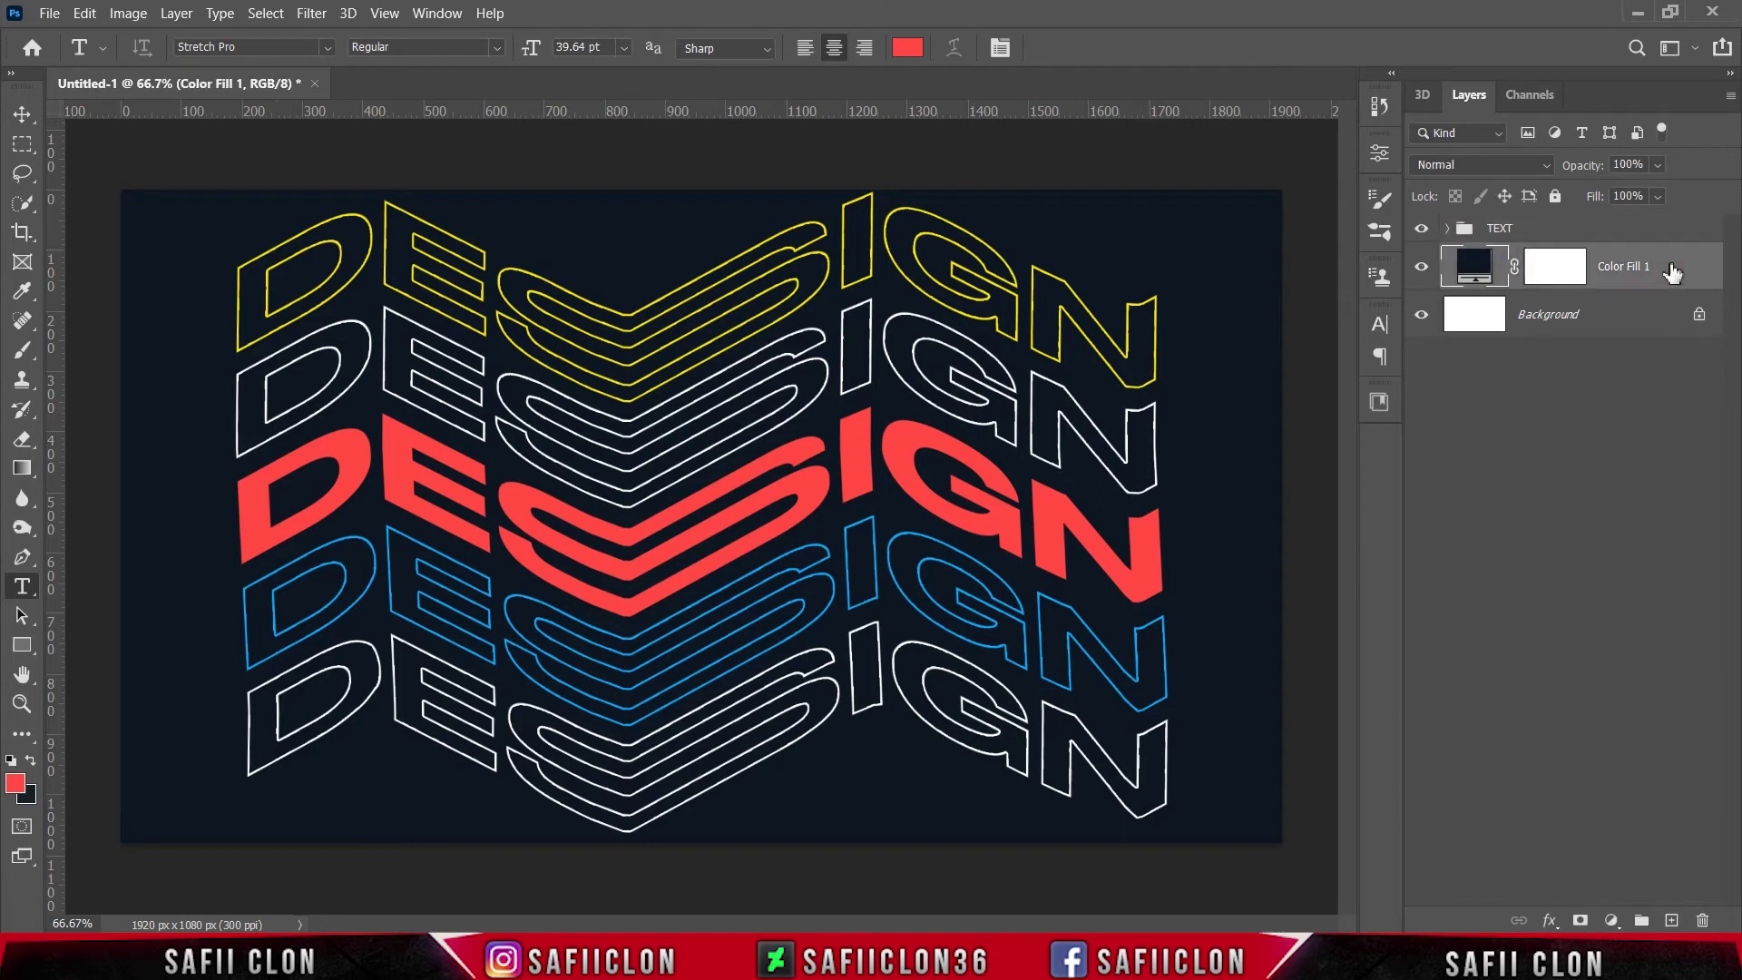
click(1664, 234)
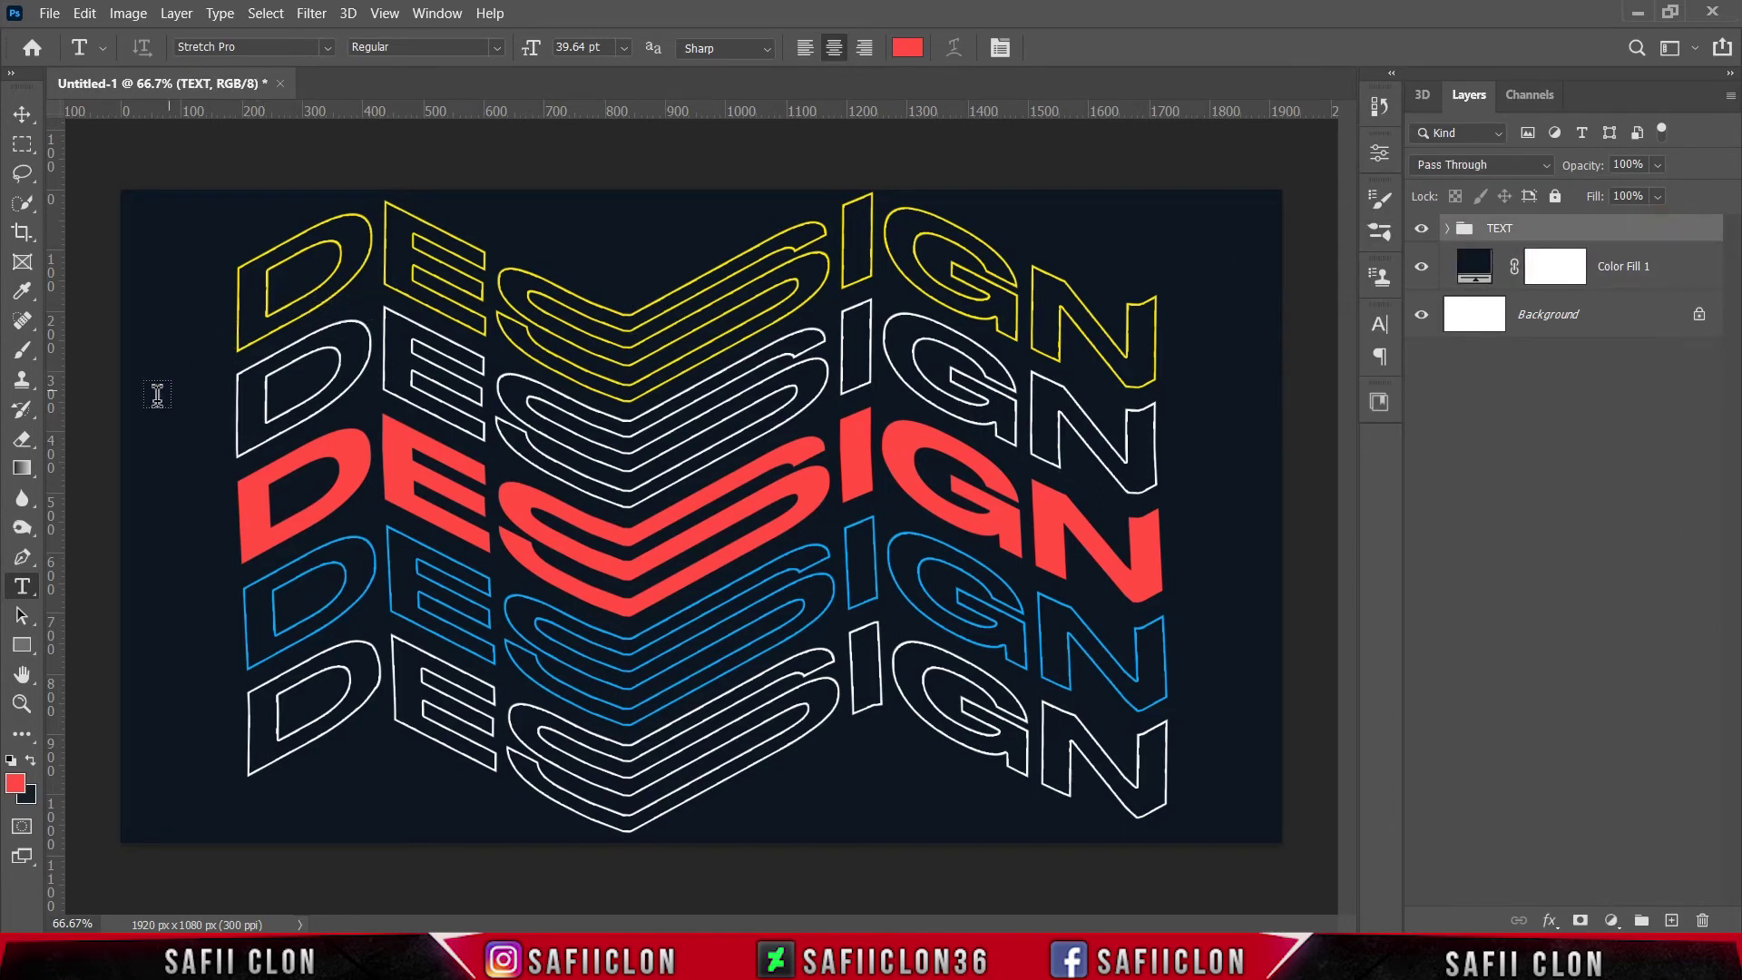
- Draw a rectangle shape from the canvas top-left to bottom-right, slightly past the edges
click(23, 645)
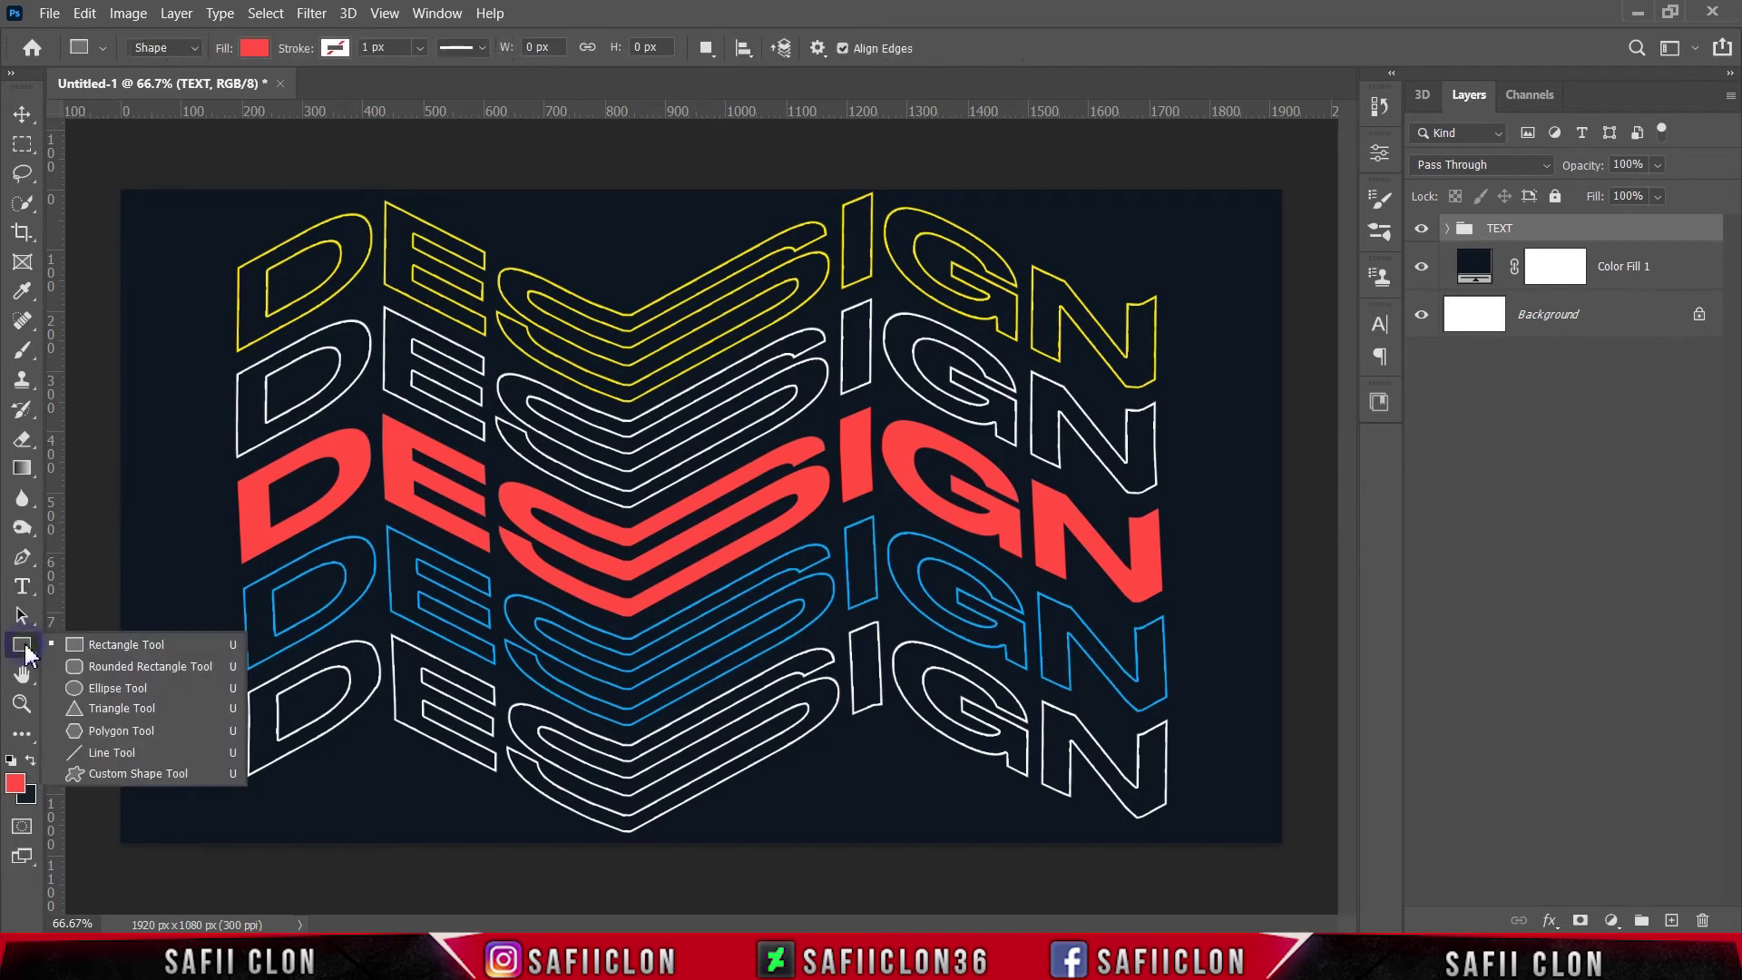
click(96, 644)
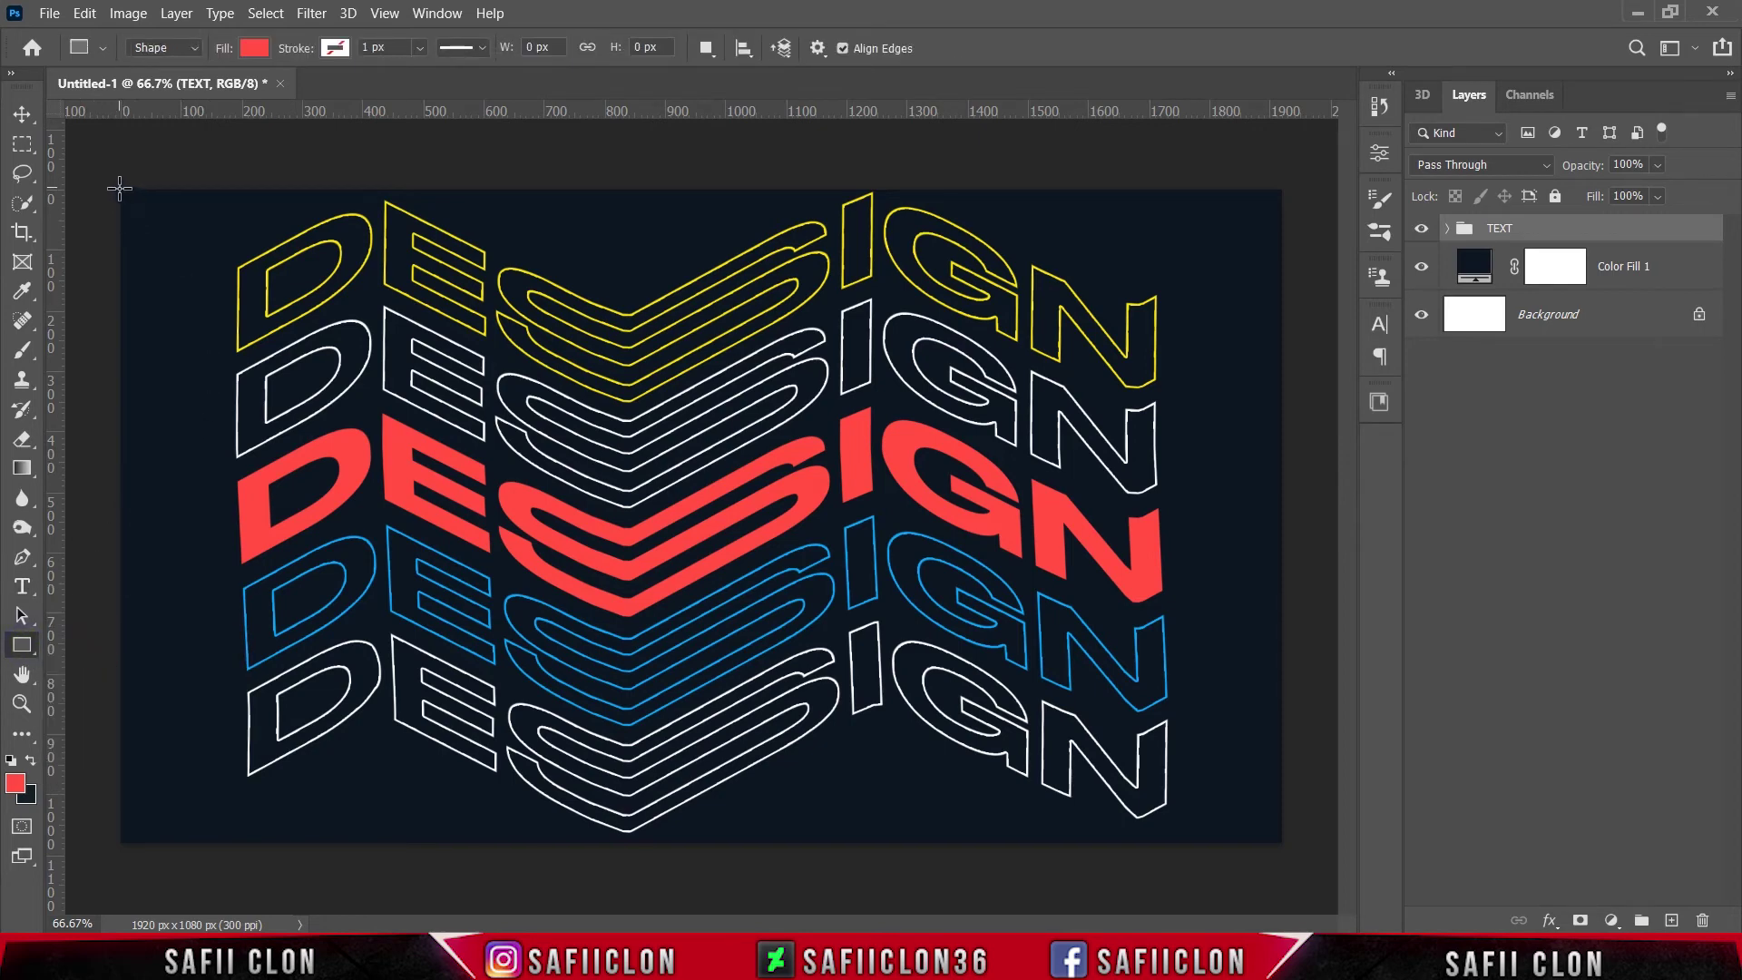
mouse_move(120, 189)
mouse_down()
mouse_move(1282, 823)
mouse_move(1284, 844)
mouse_up()
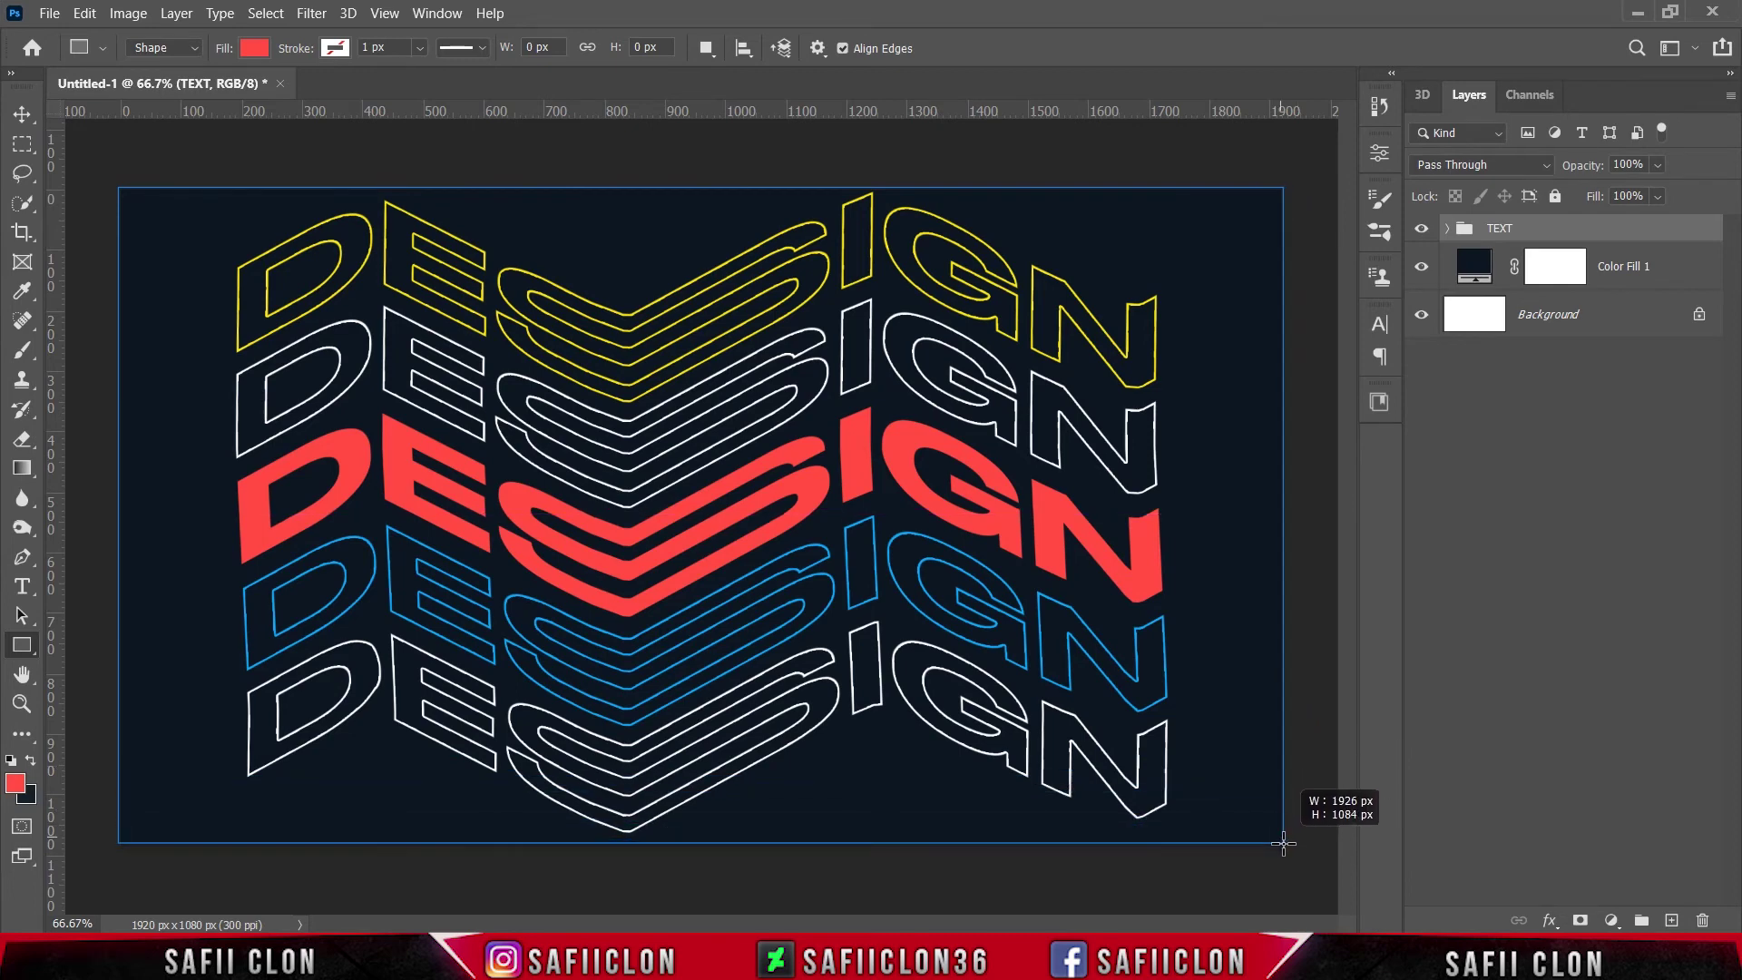
drag(1284, 846, 1282, 848)
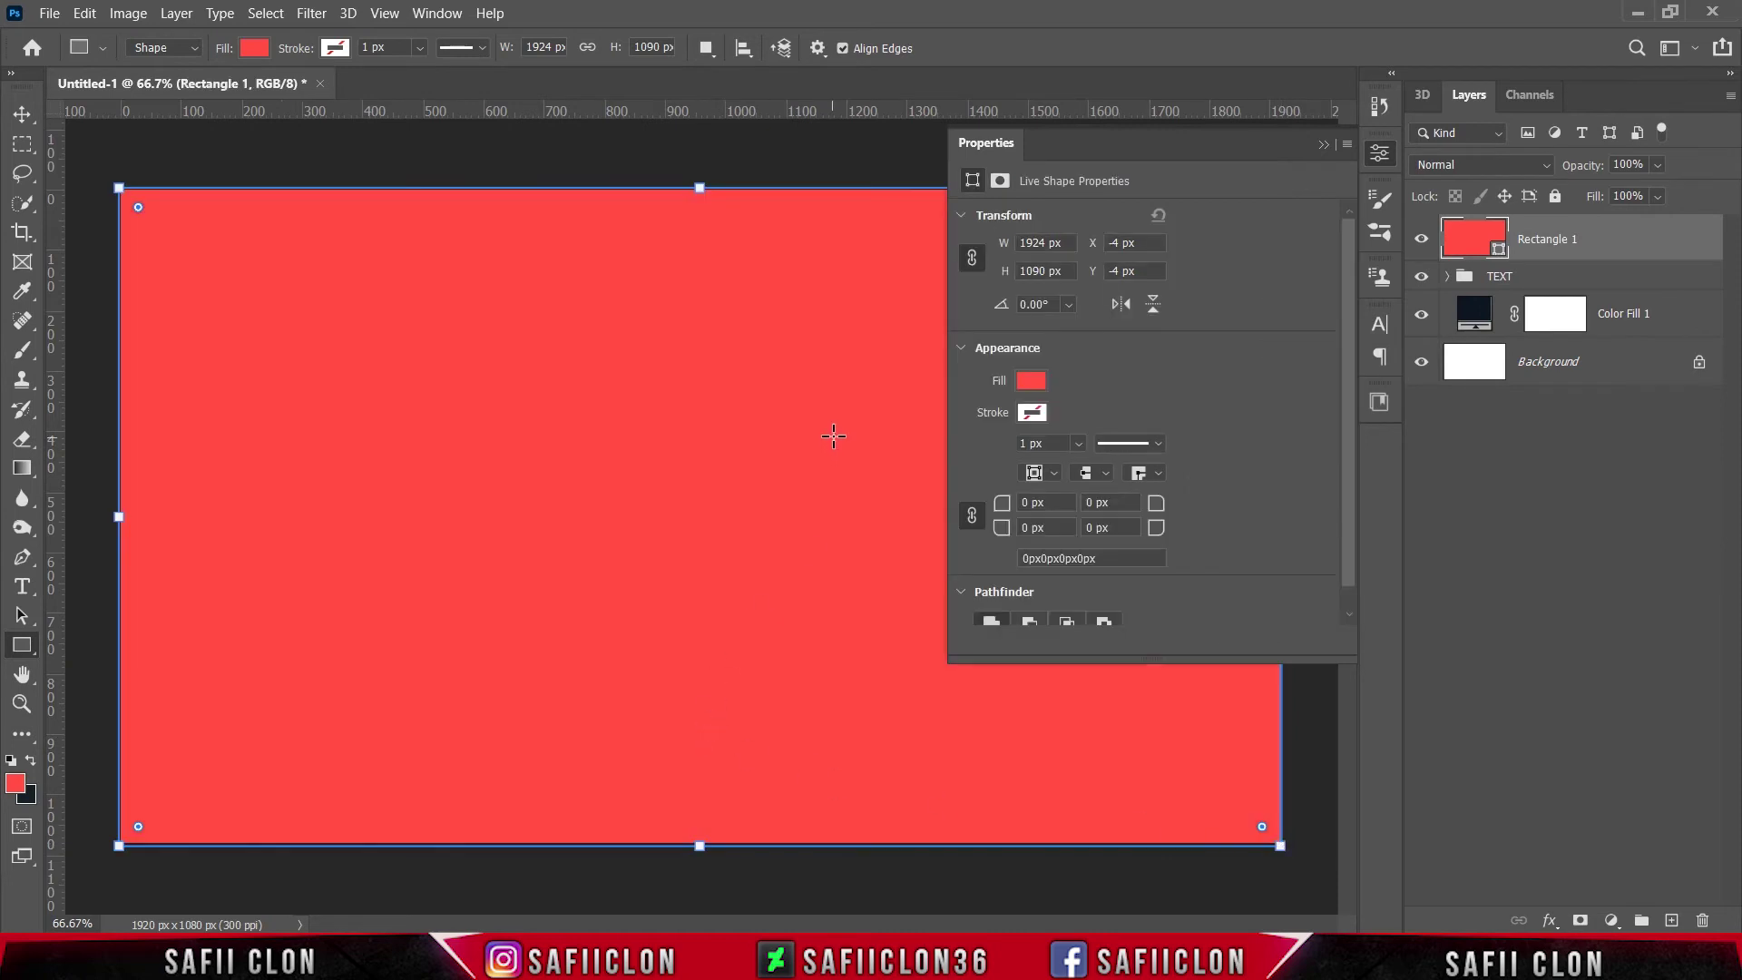
- Remove the rectangle's fill and give it a solid 15.6 px stroke
click(256, 48)
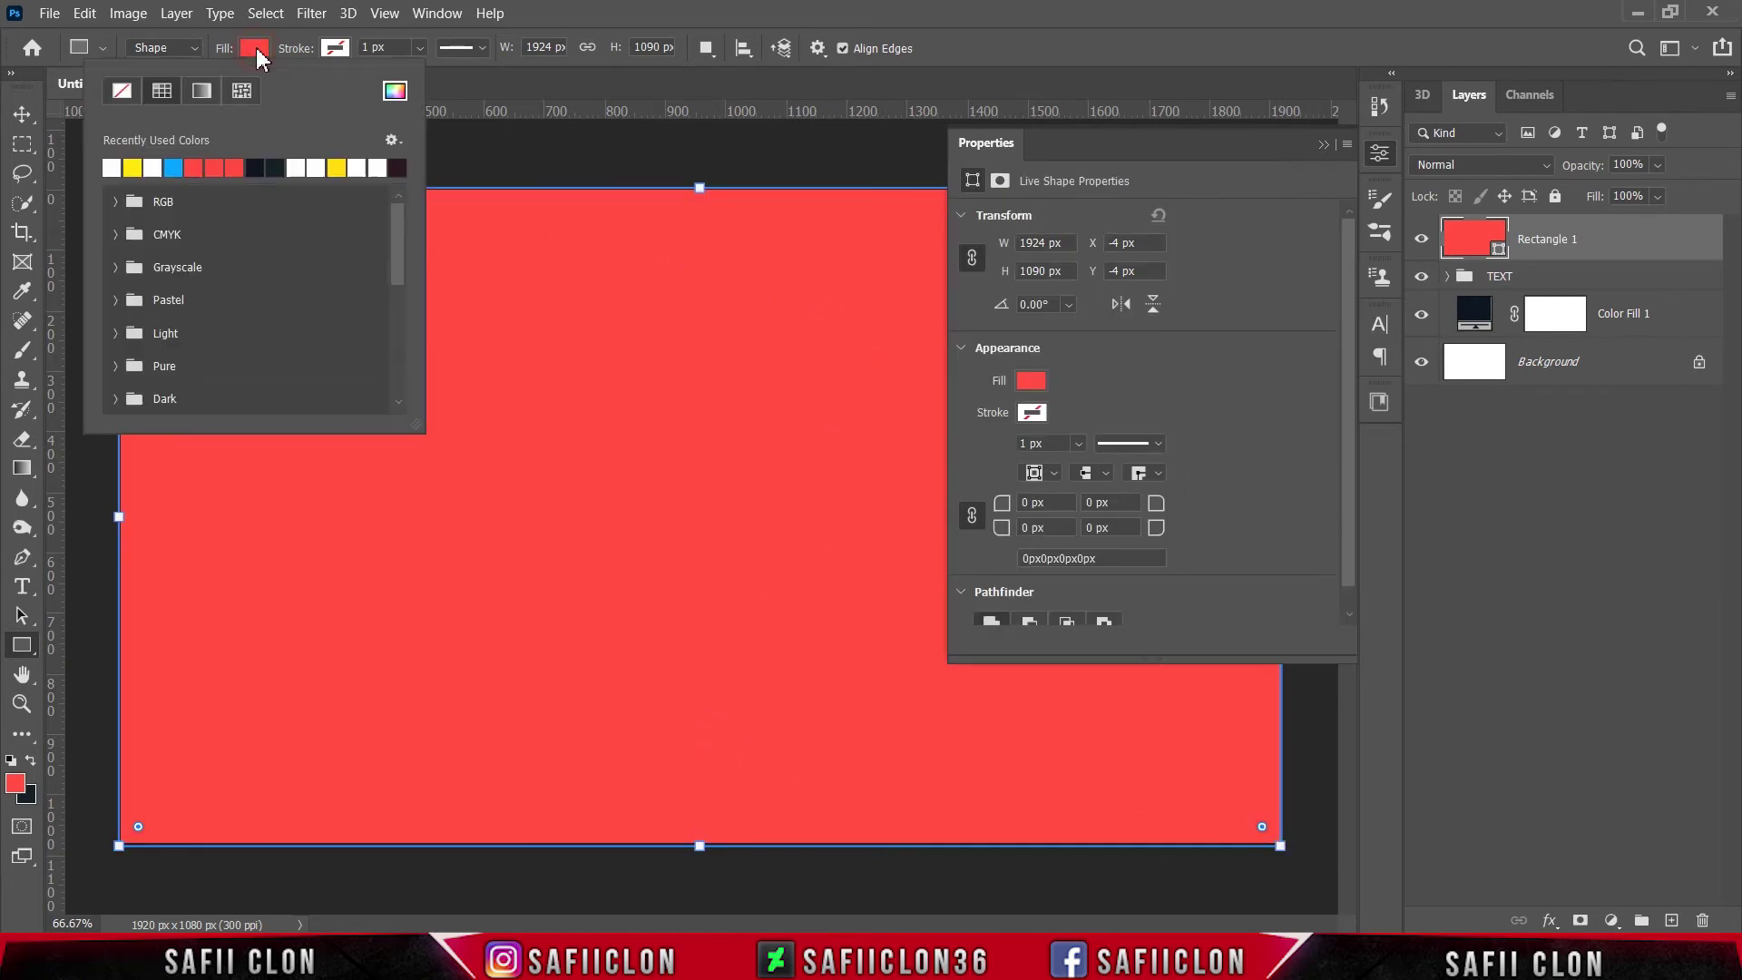
click(122, 91)
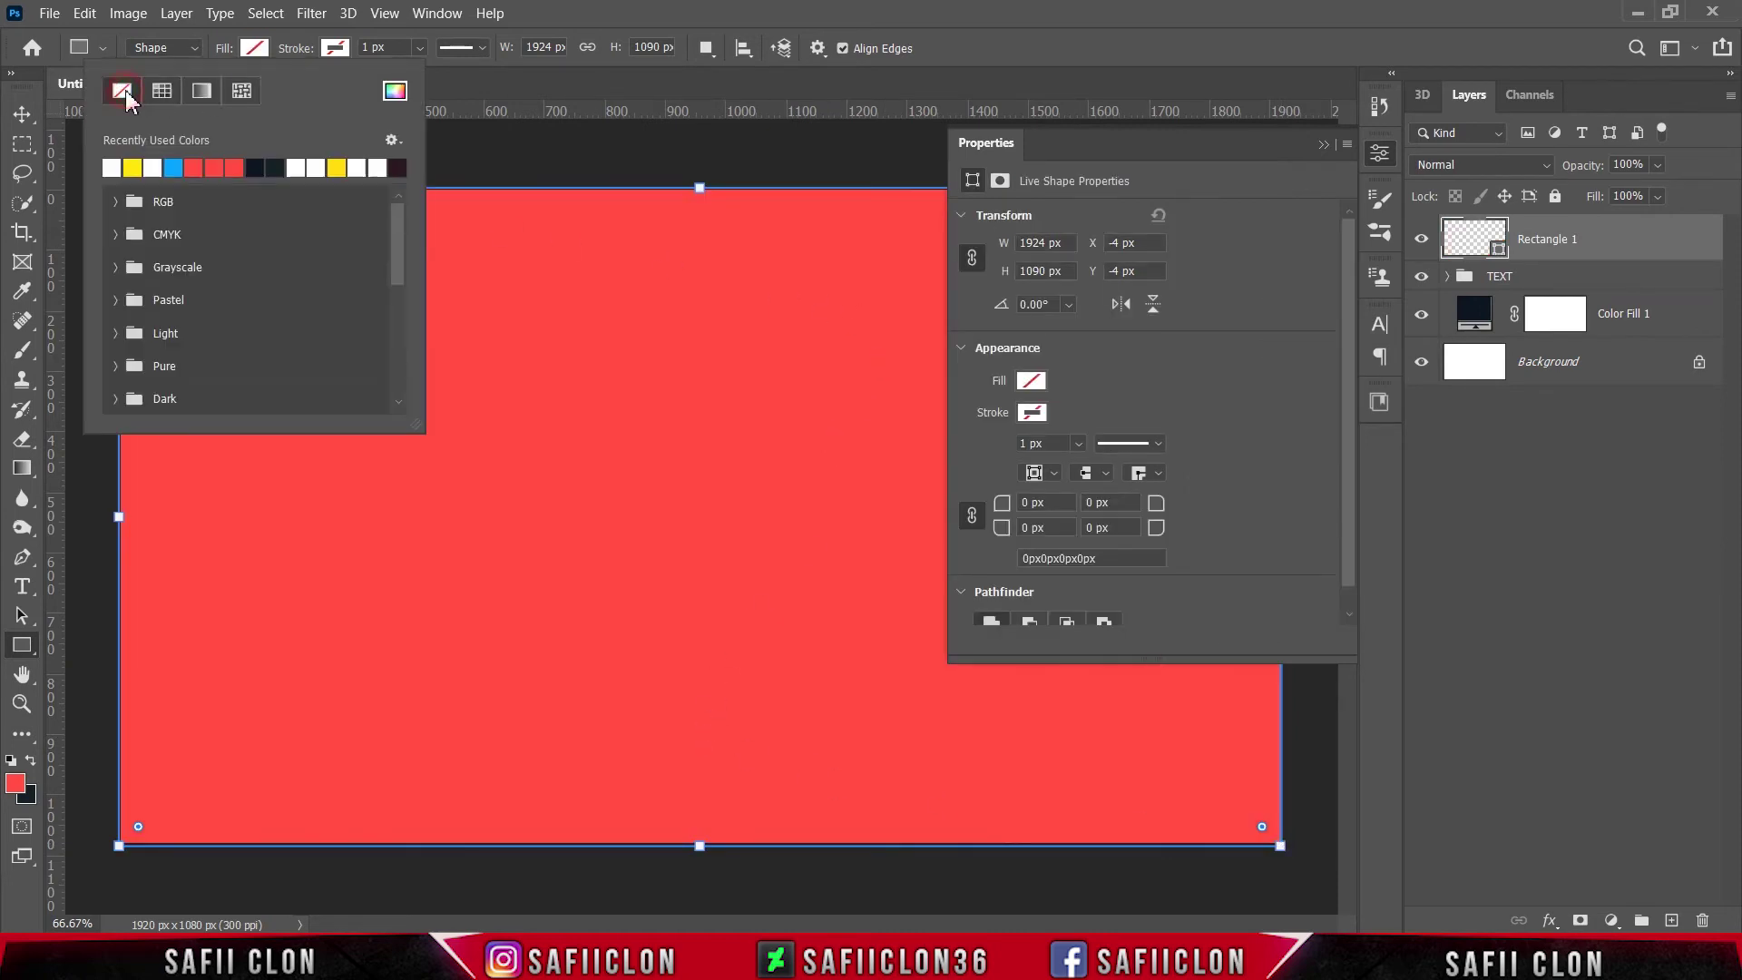
click(254, 52)
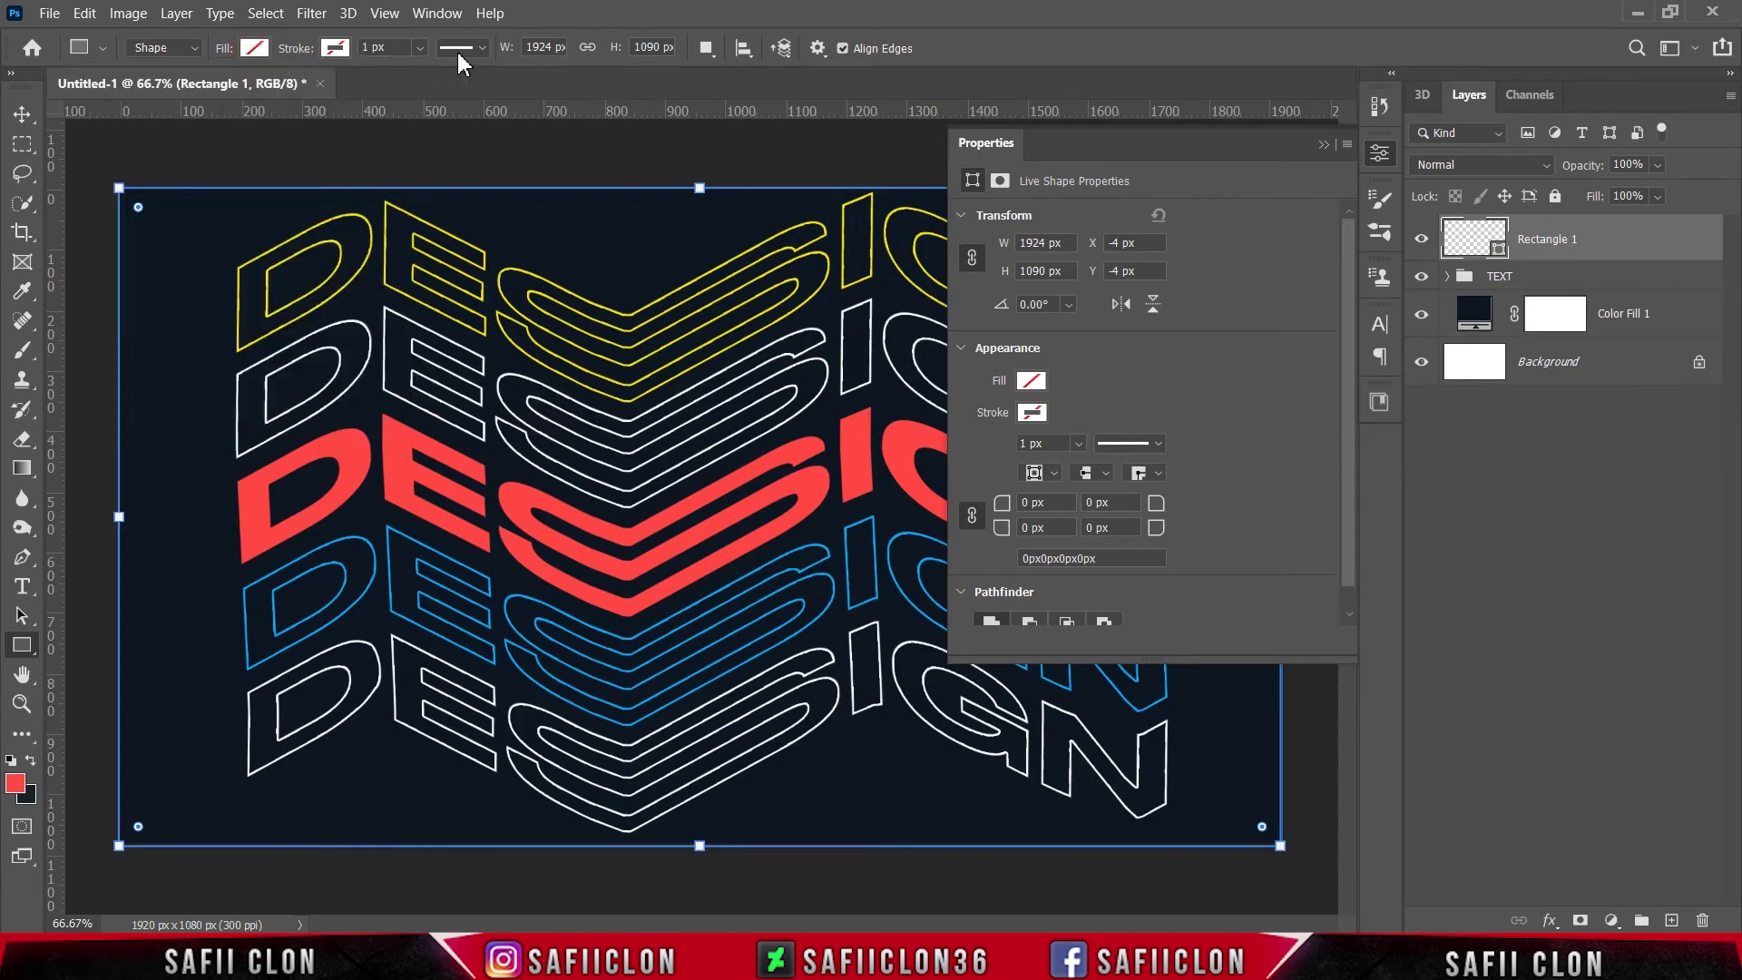
click(338, 49)
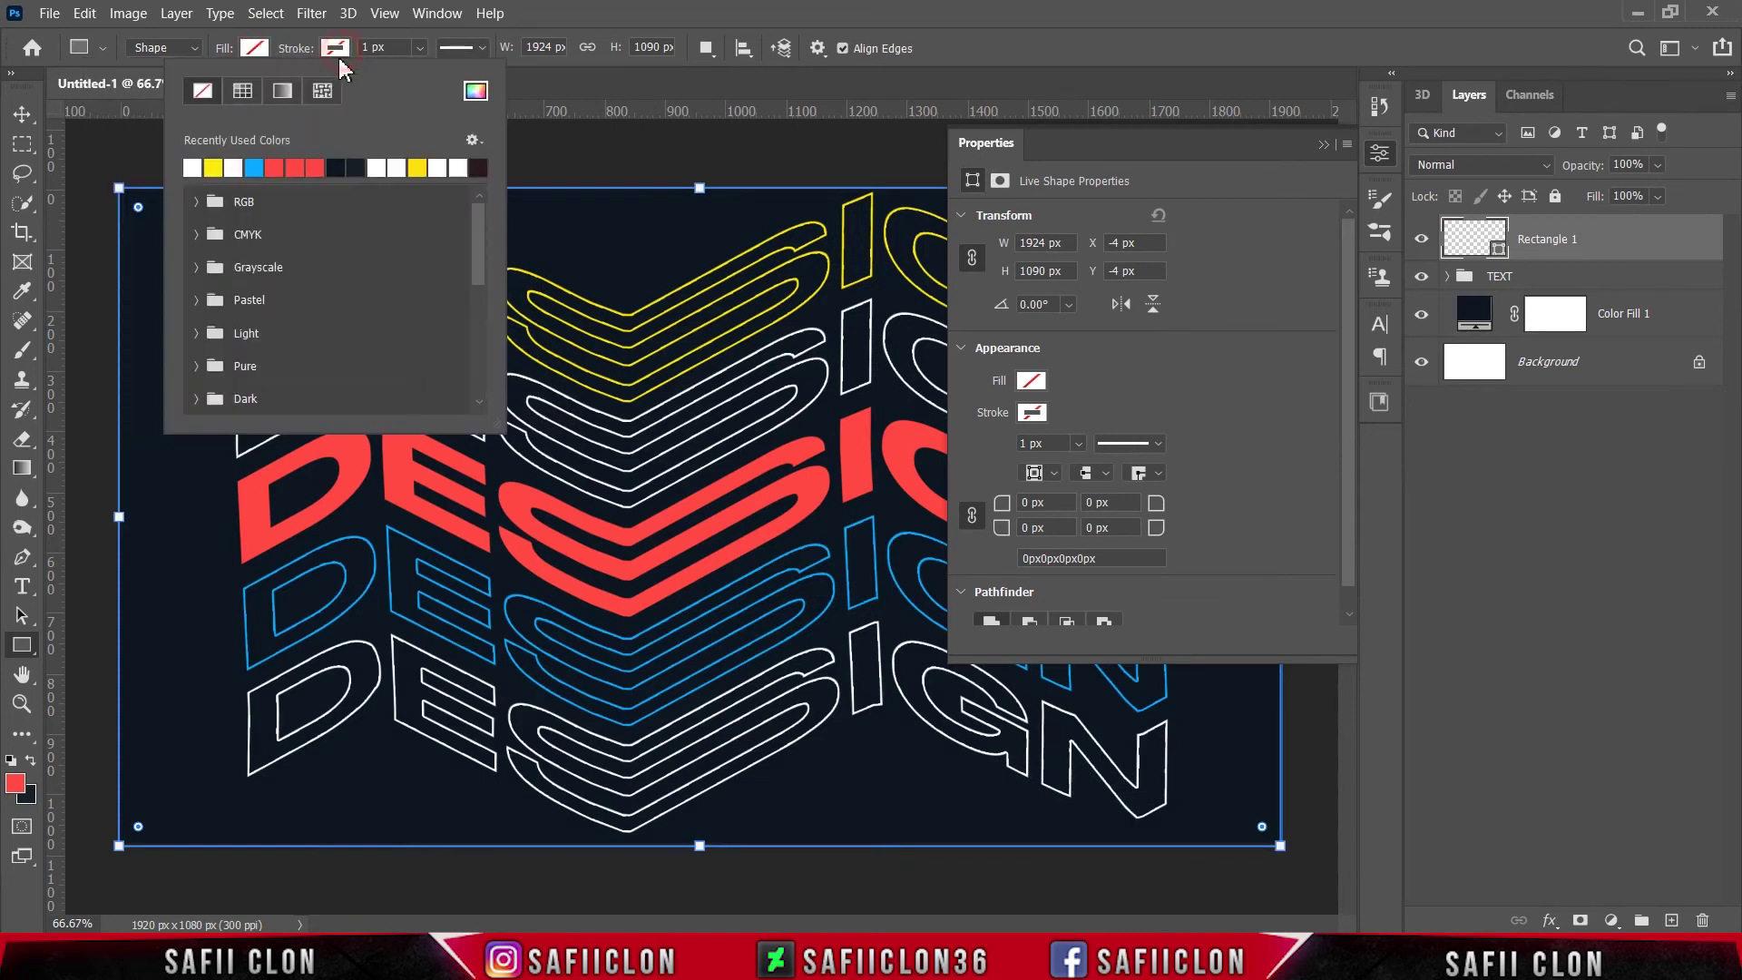
click(238, 91)
click(421, 50)
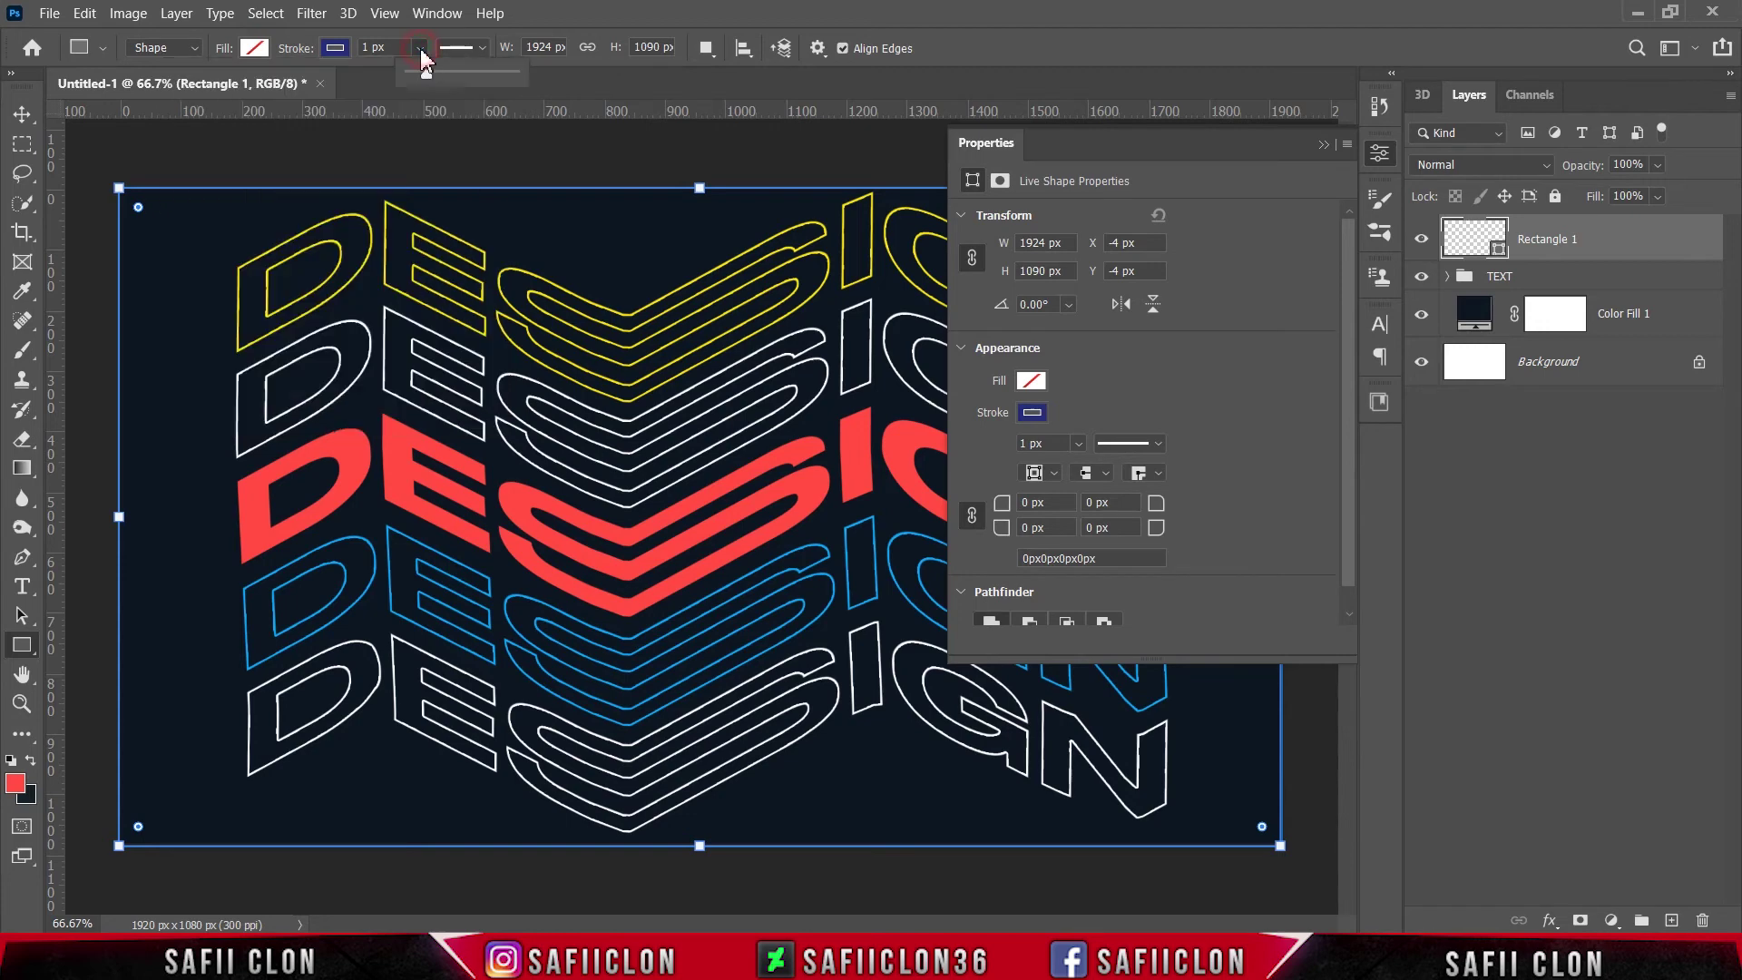
drag(427, 75, 433, 72)
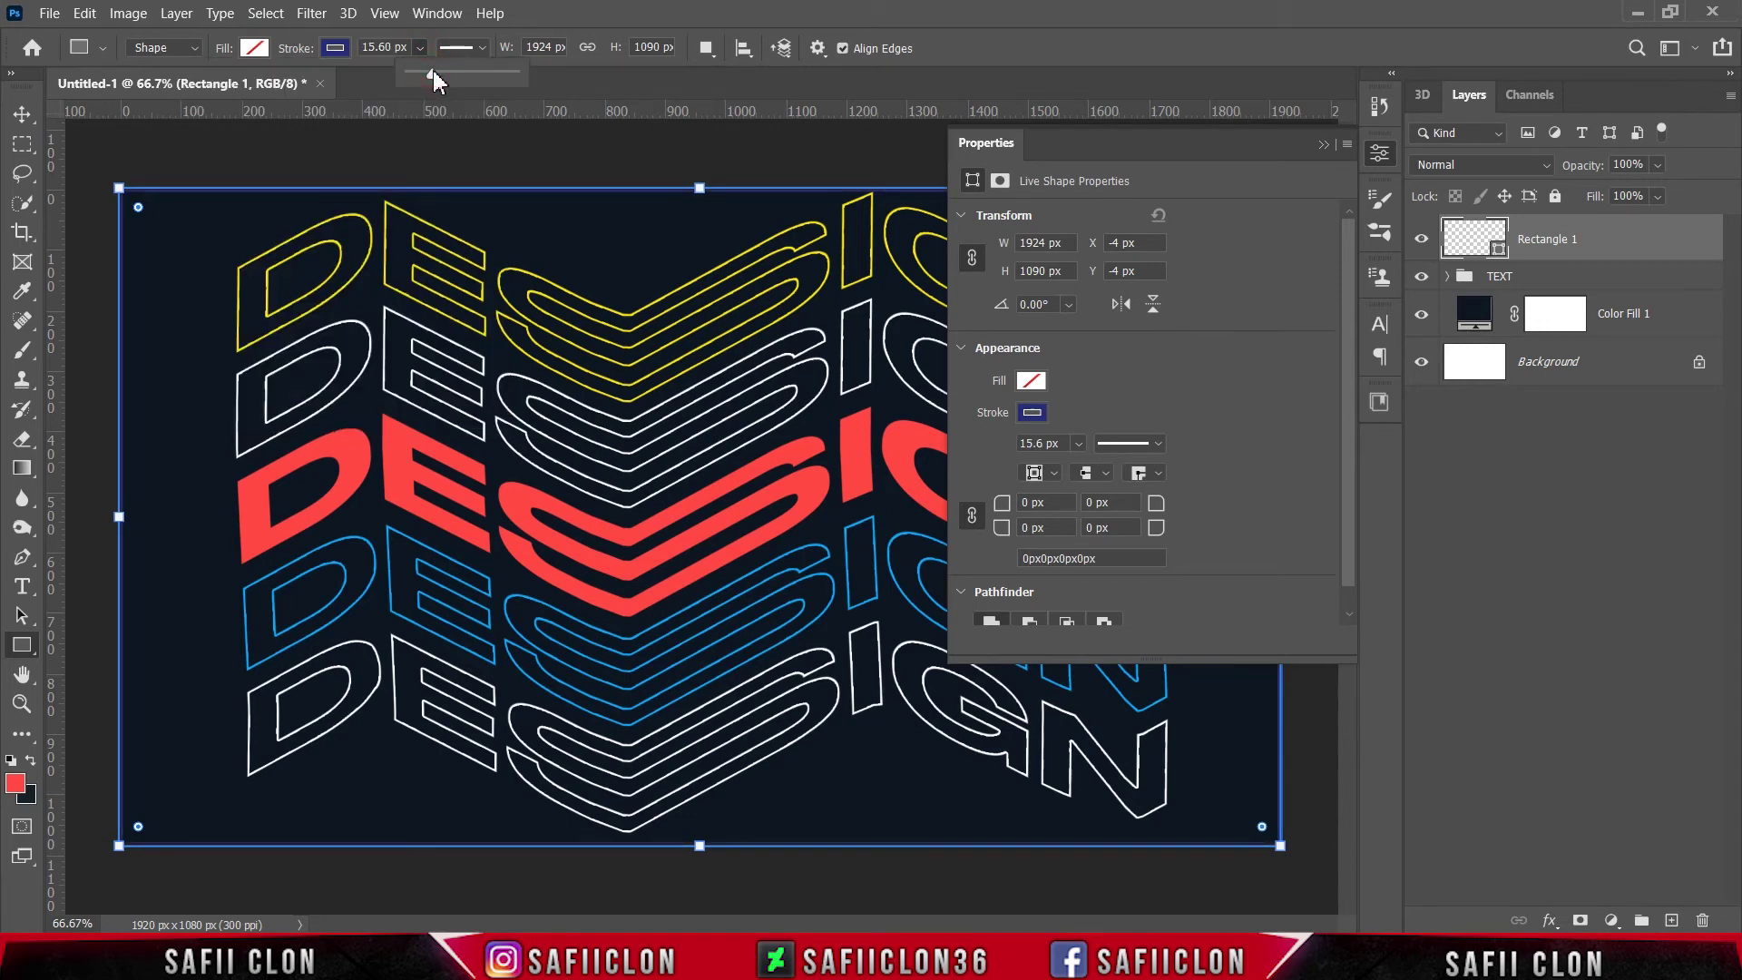
key(Return)
- Set the rectangle's stroke colour to pure white and close the Properties panel
click(337, 47)
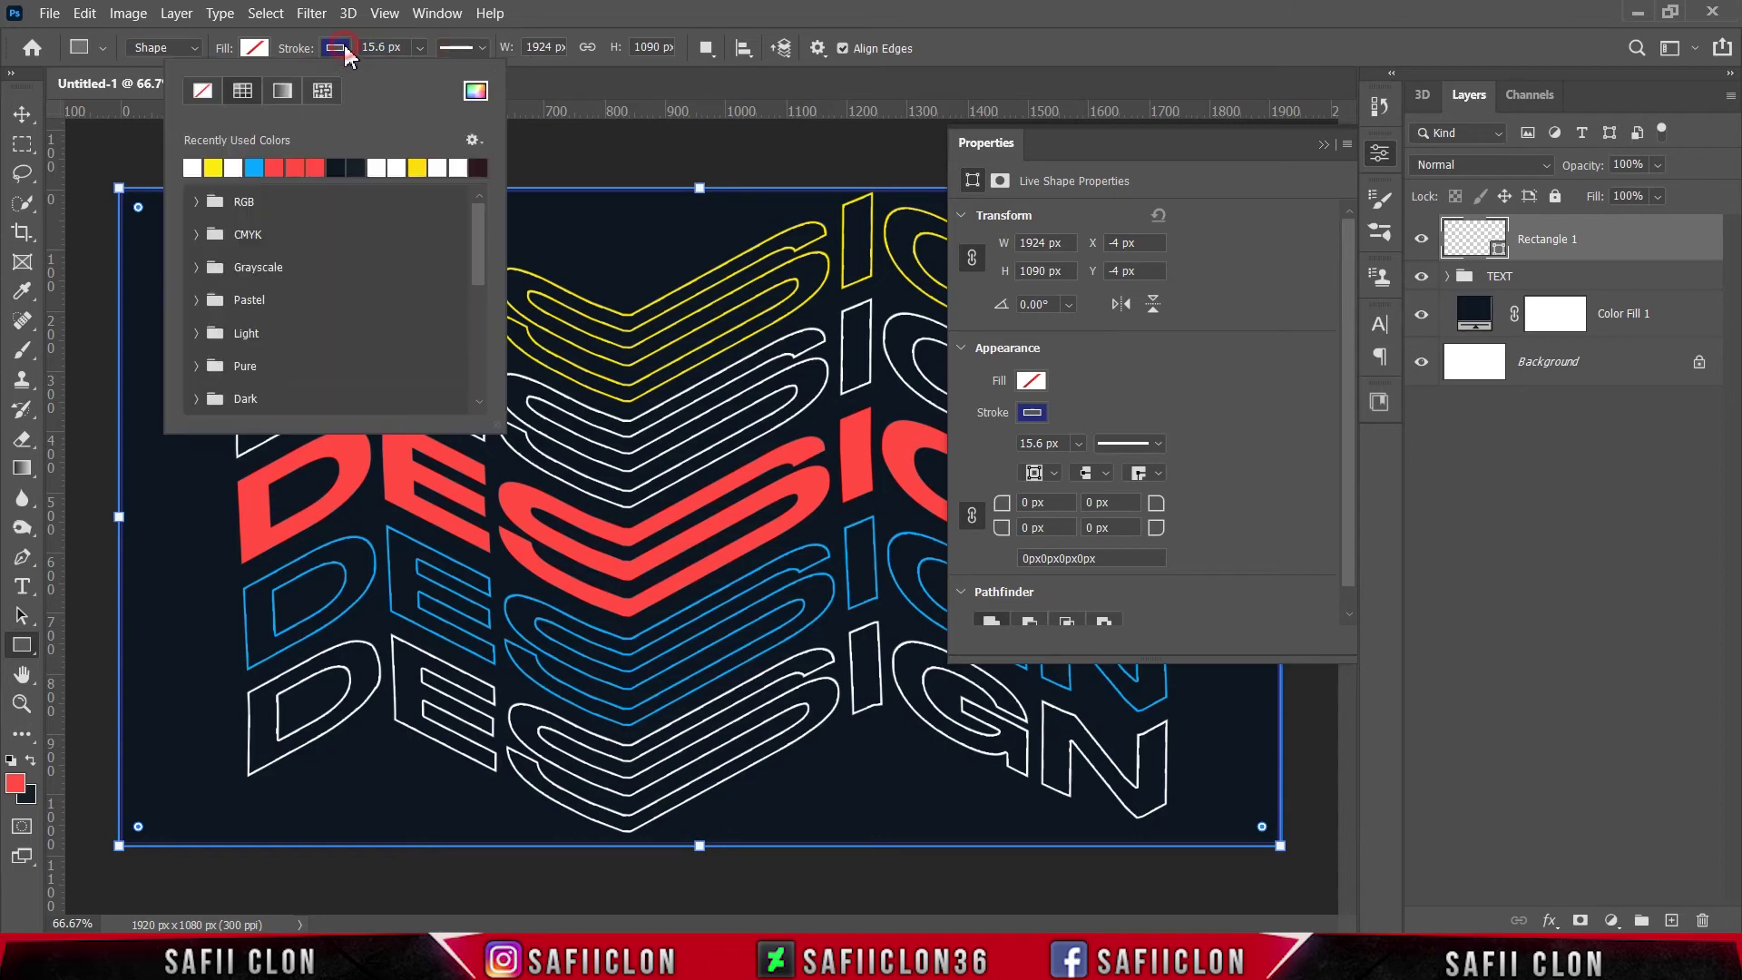
click(476, 90)
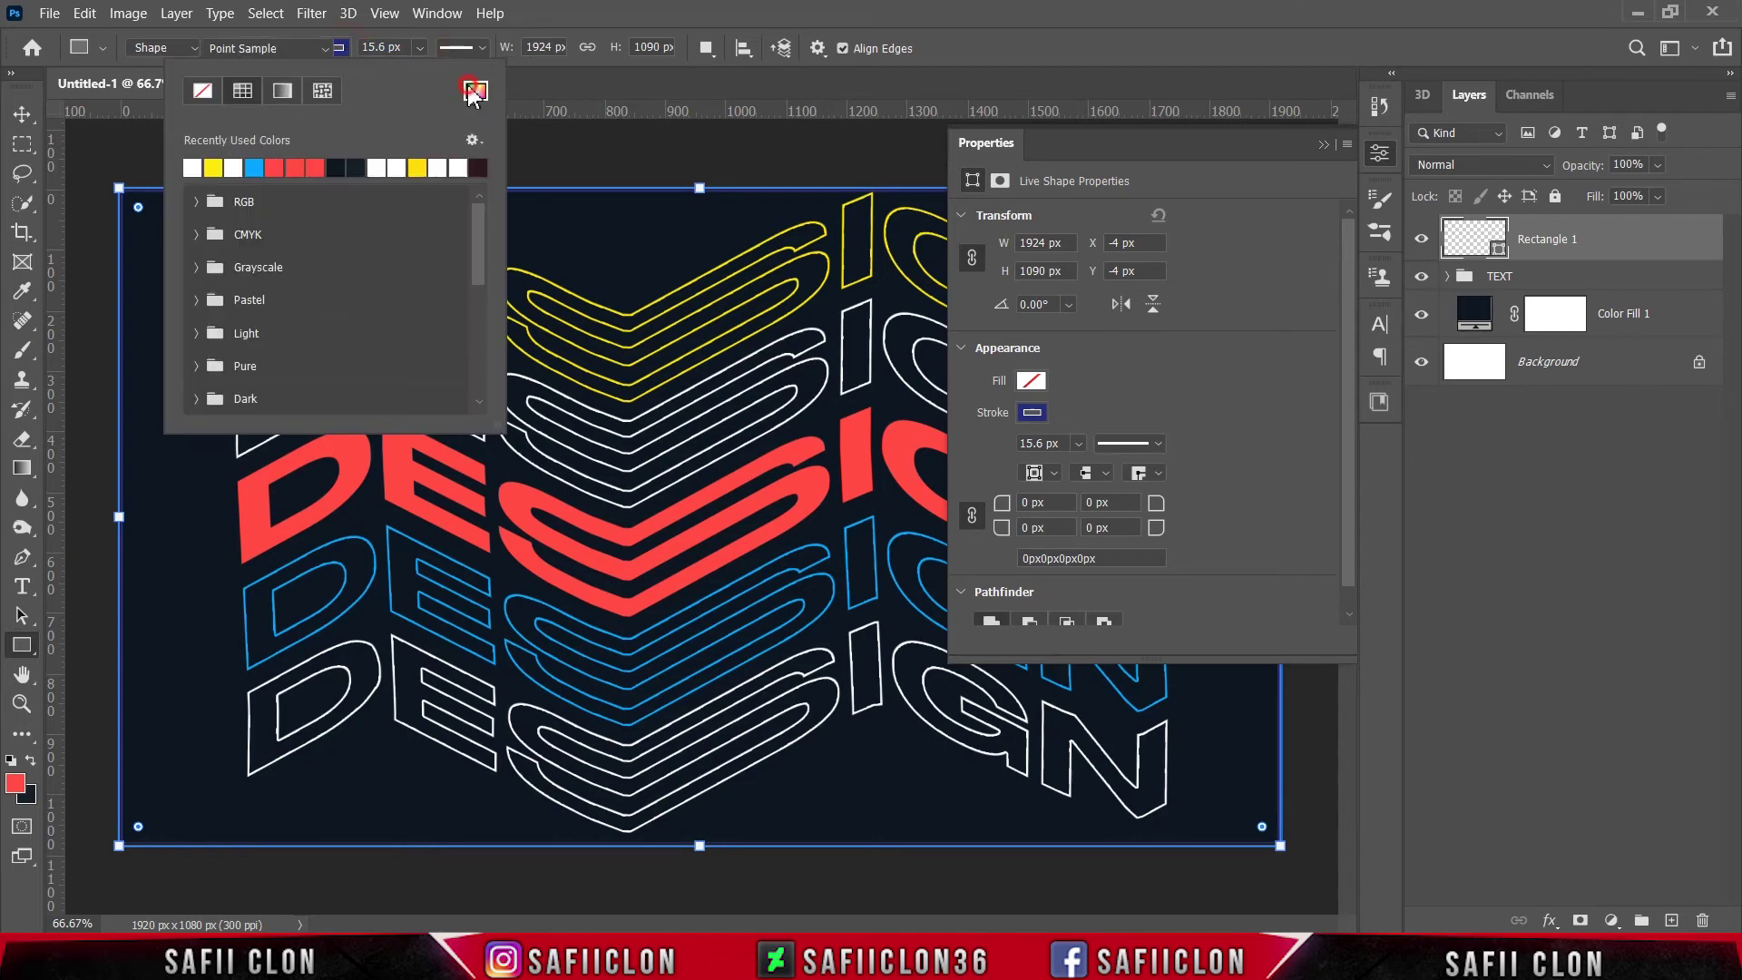
drag(1165, 265, 1022, 192)
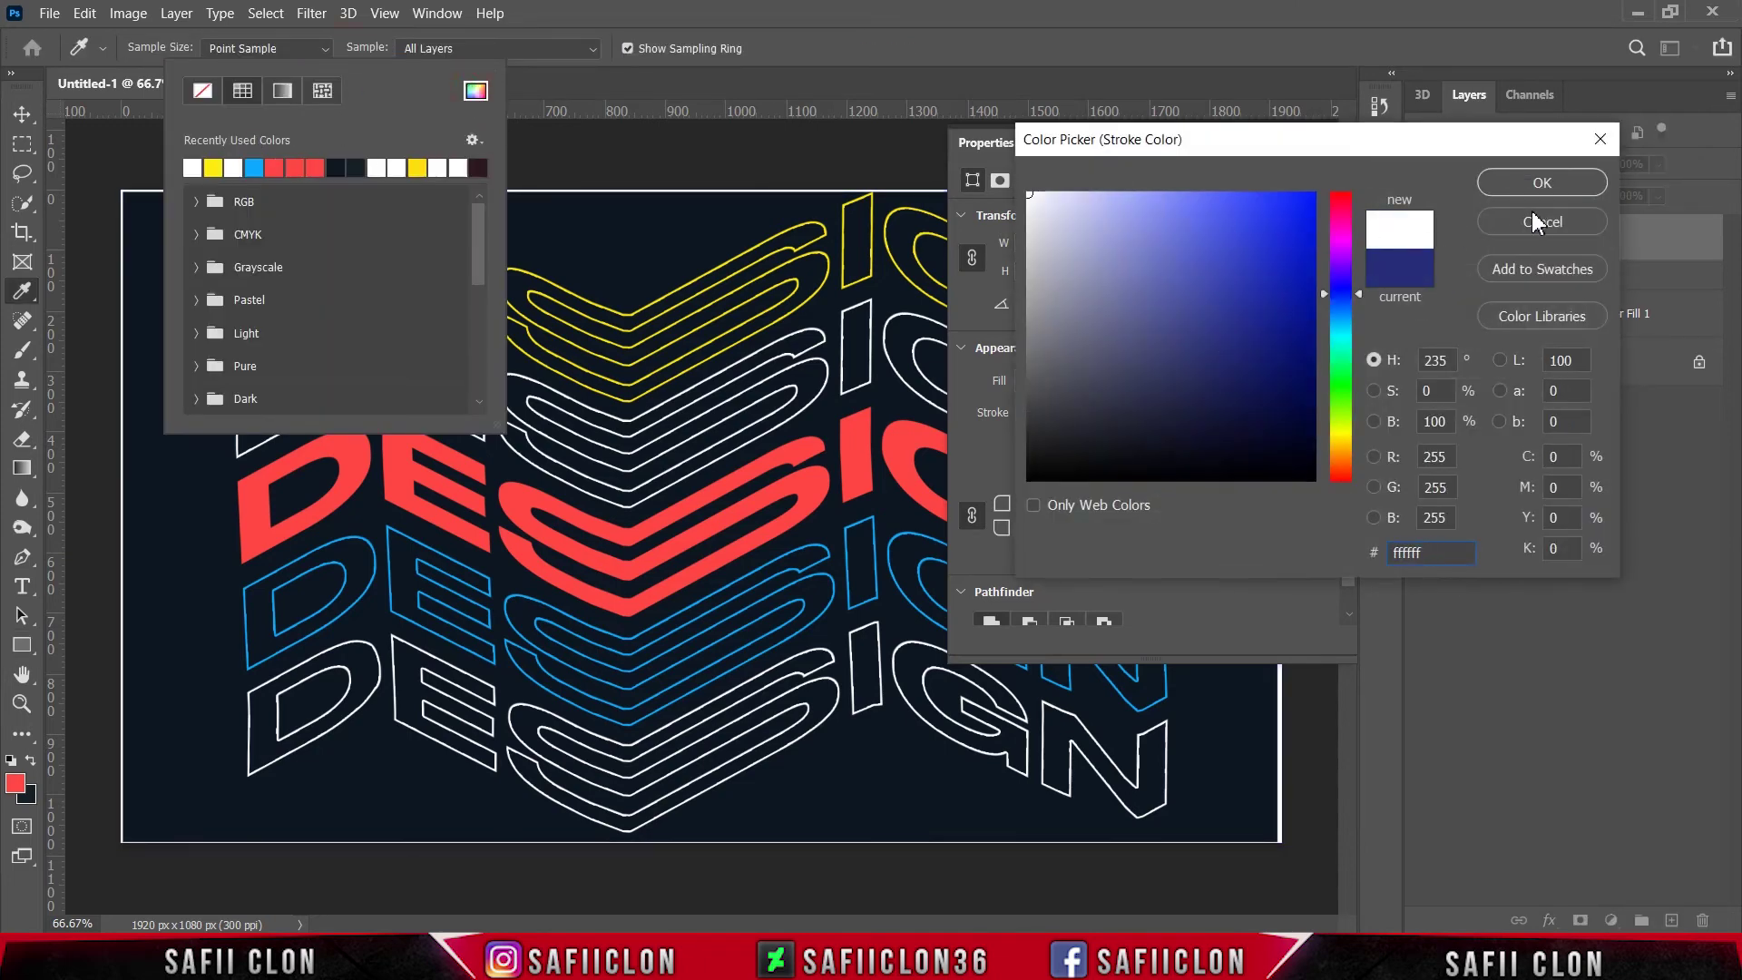
click(1542, 184)
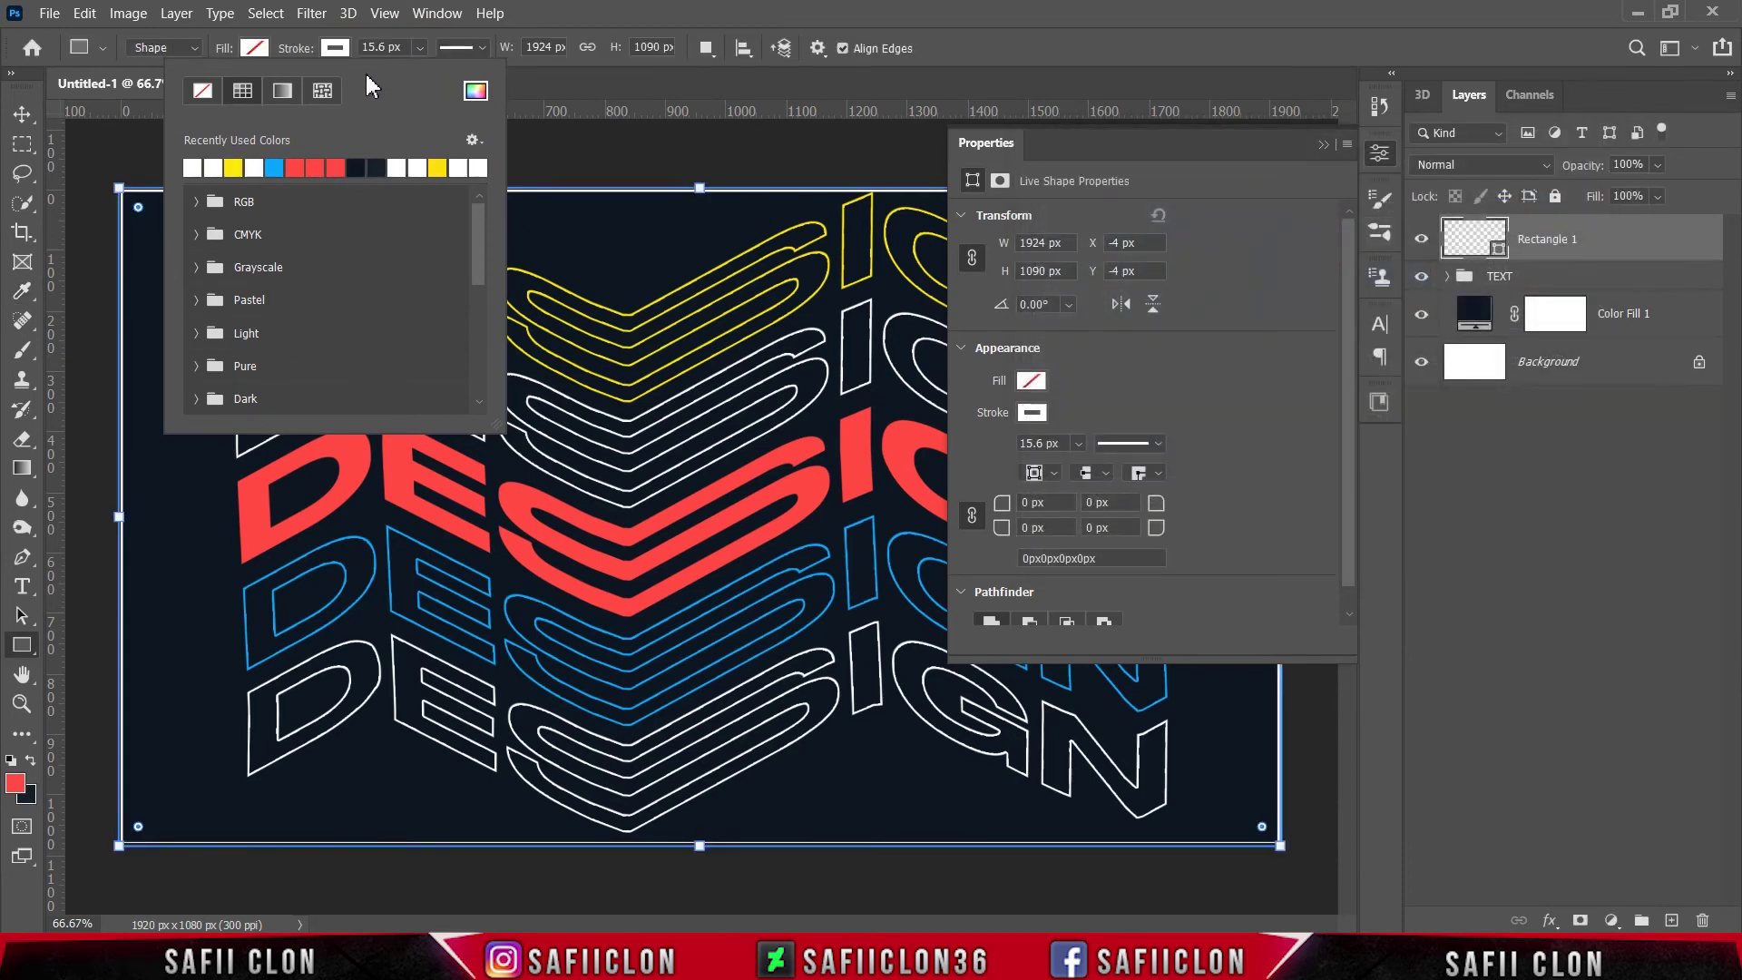
click(340, 51)
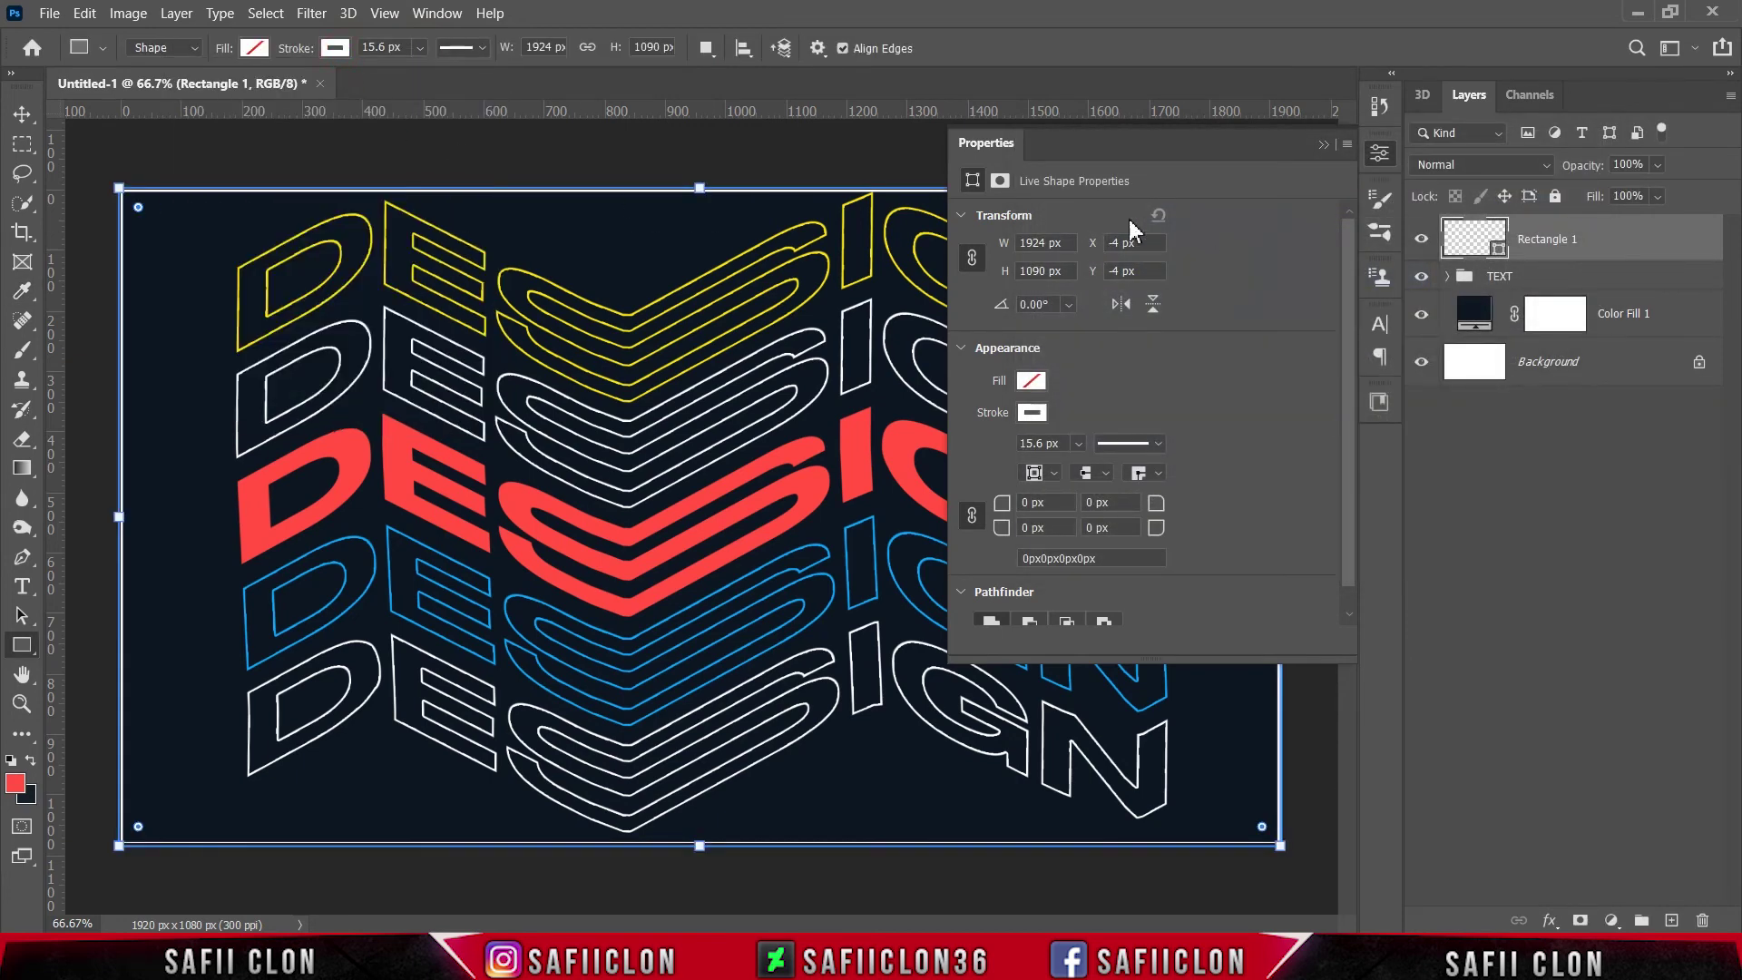
click(1324, 145)
click(22, 114)
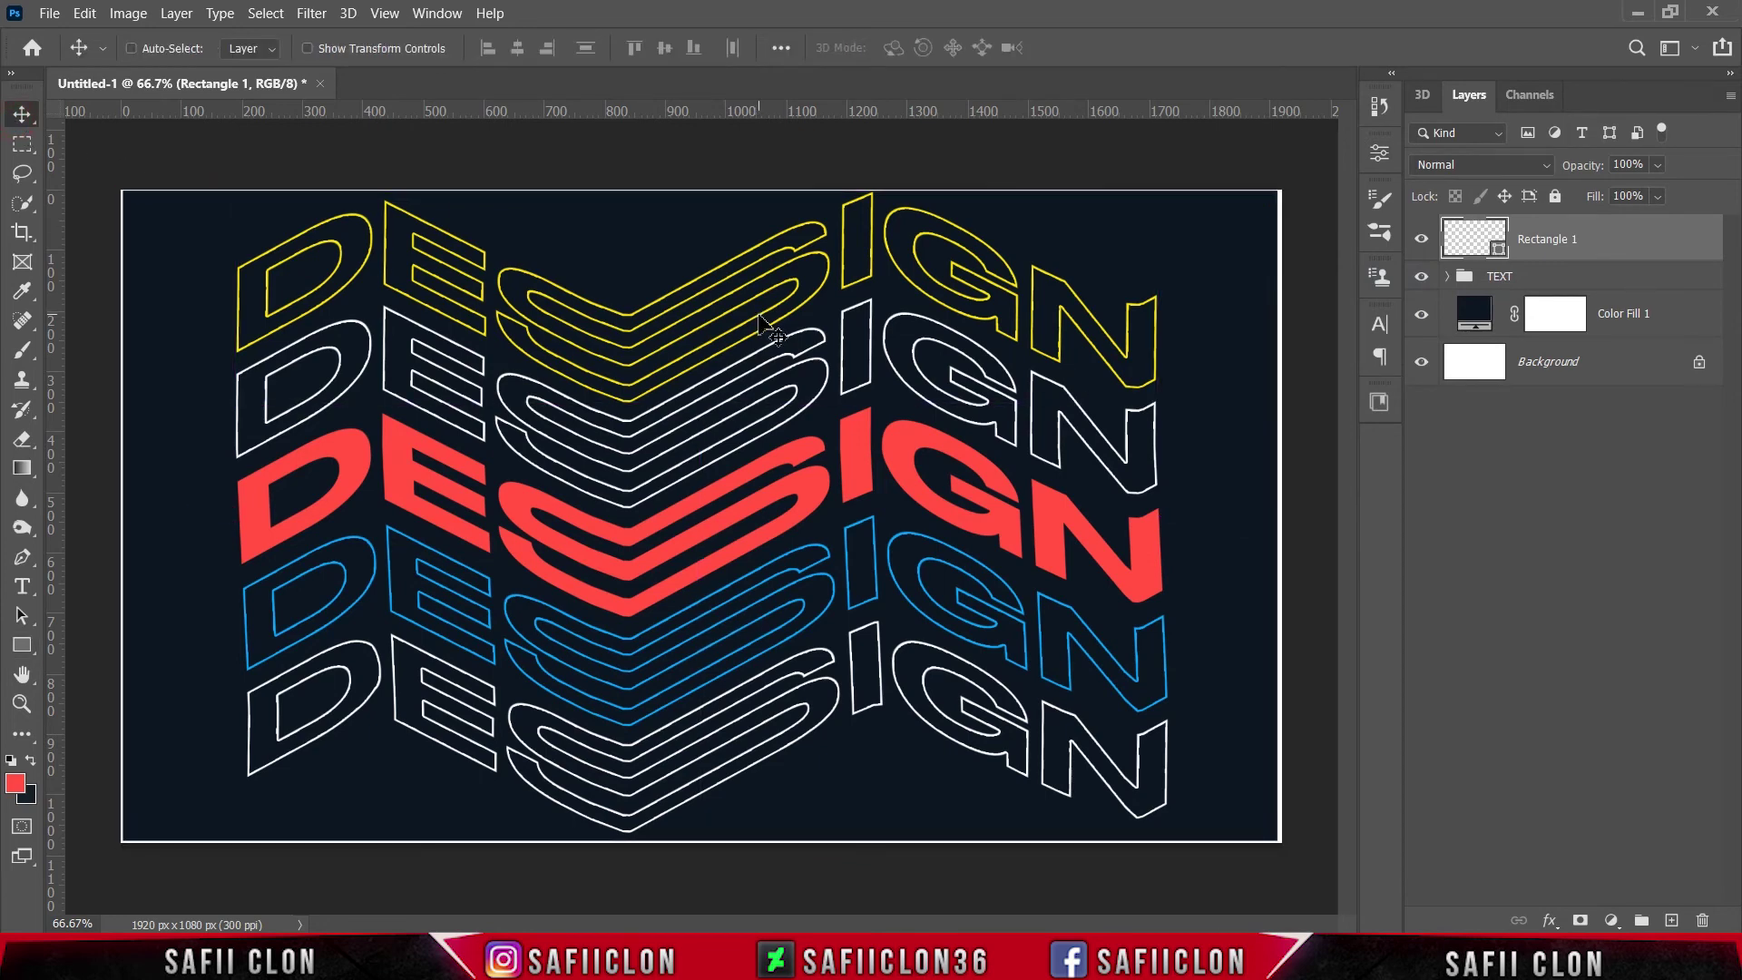
key(ctrl)
key(ctrl)
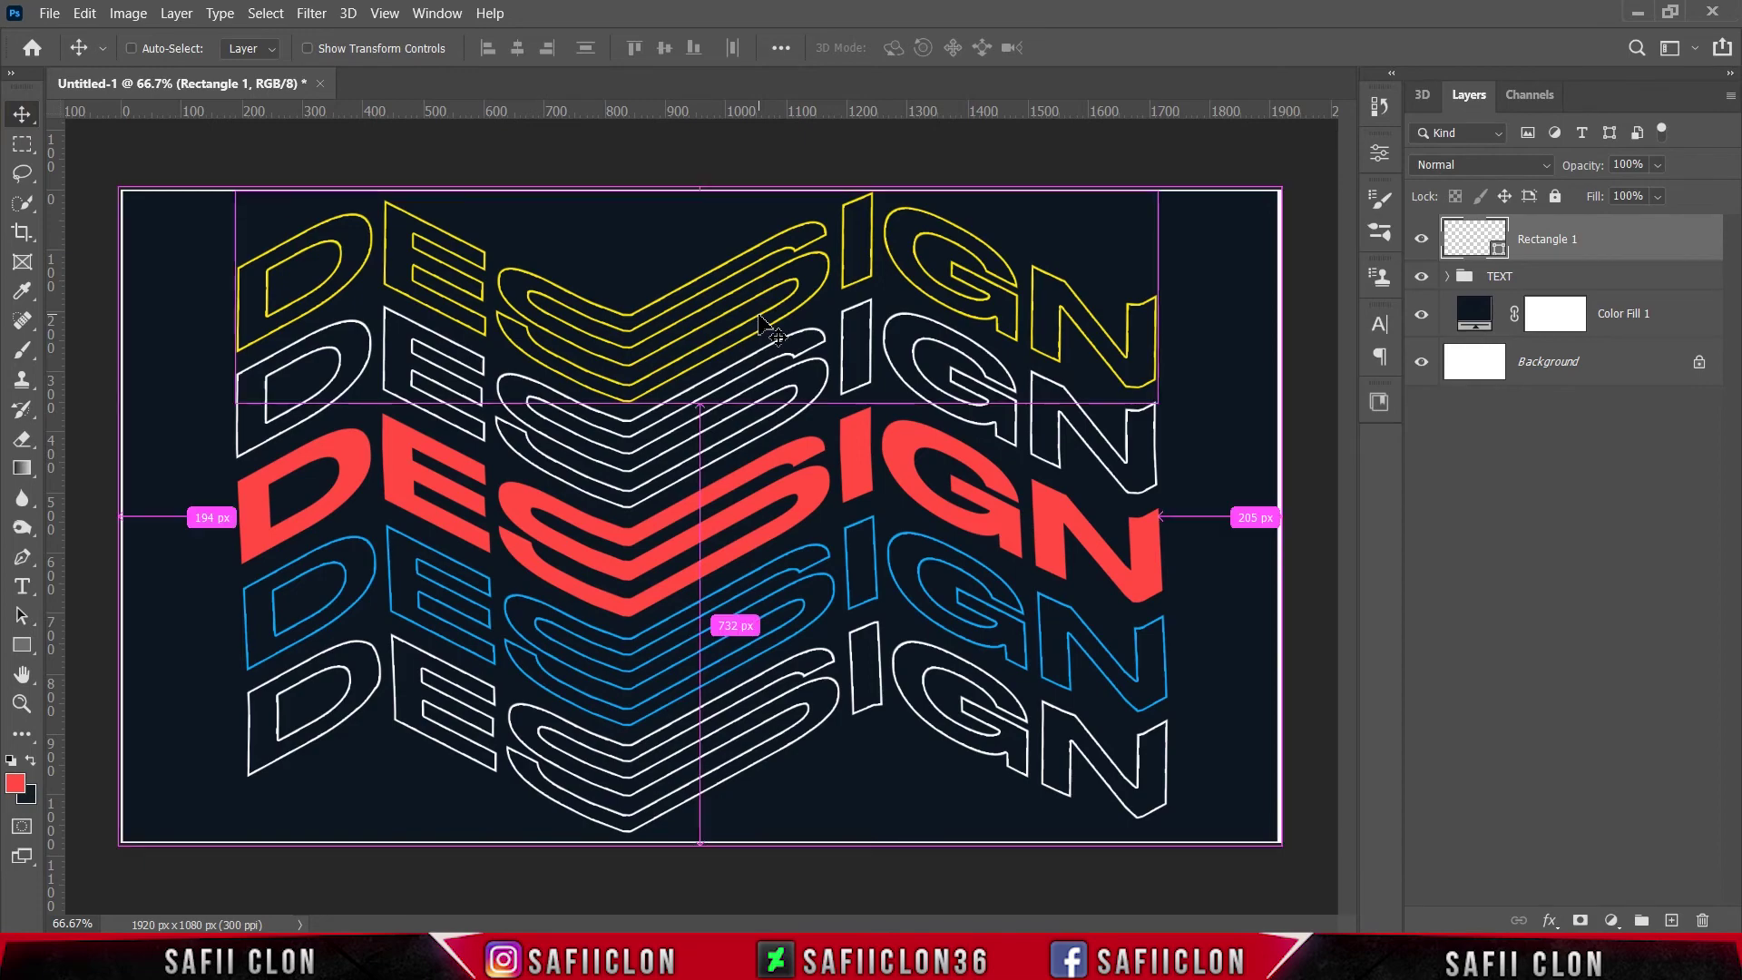
key(ctrl)
key(ctrl+minus)
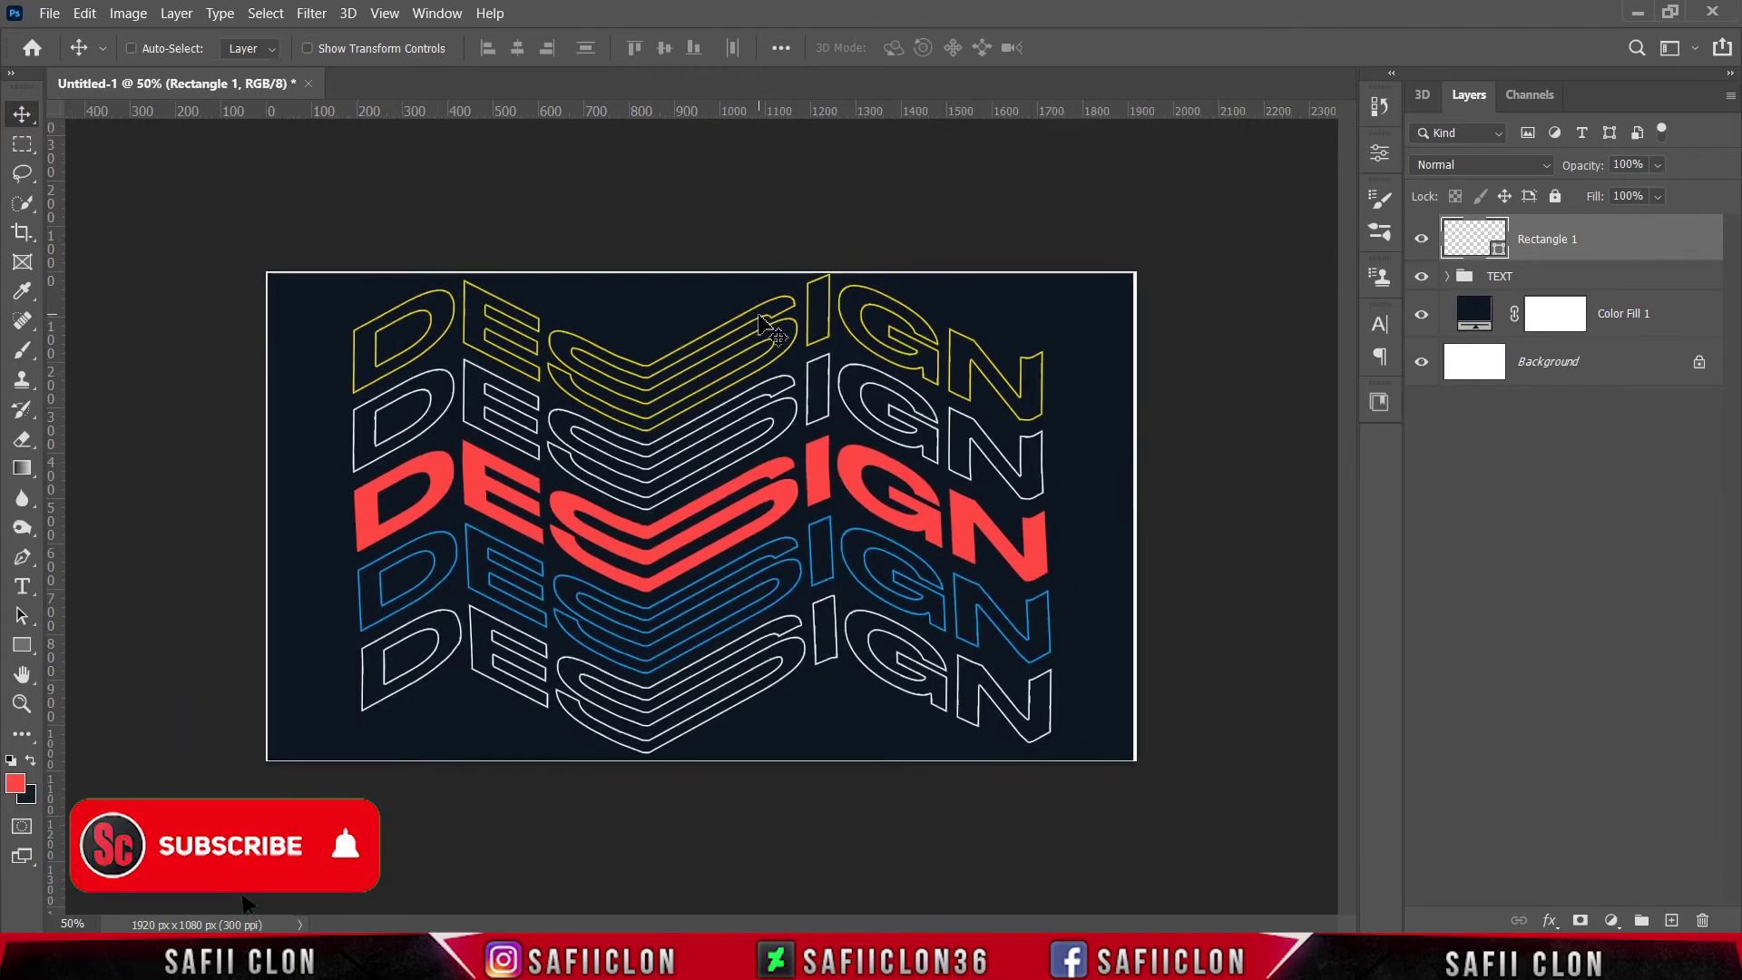
key(ctrl+minus)
key(ctrl+plus)
key(ctrl+plus)
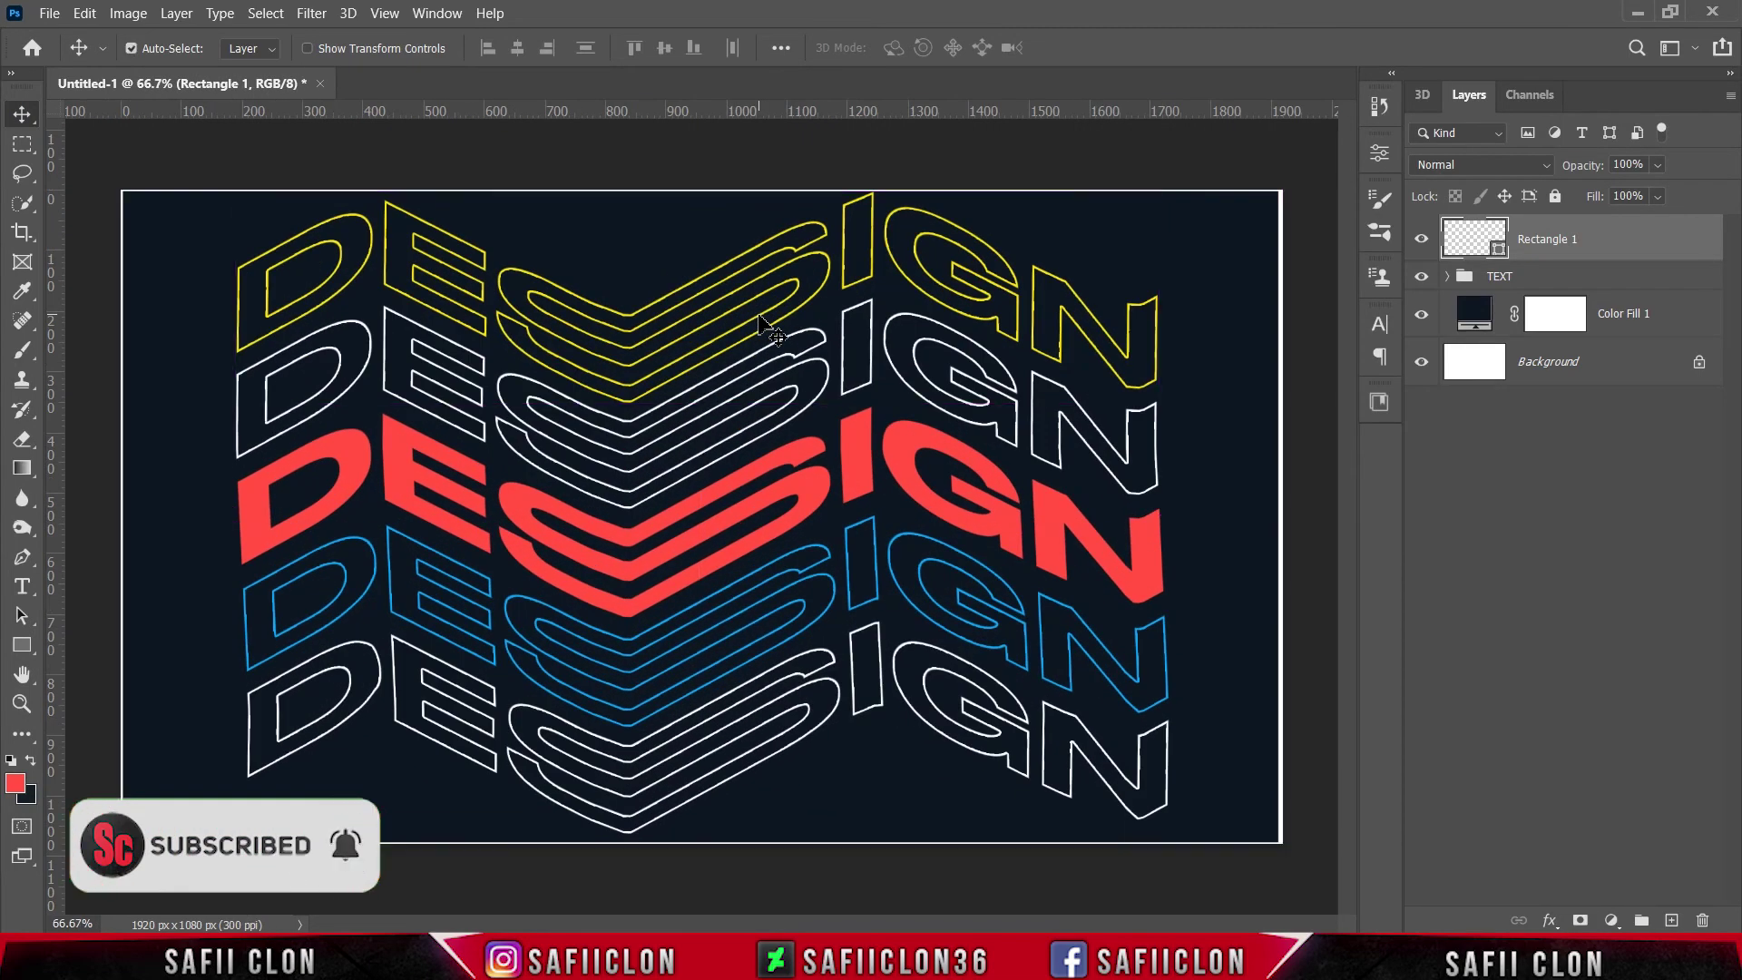
key(ctrl)
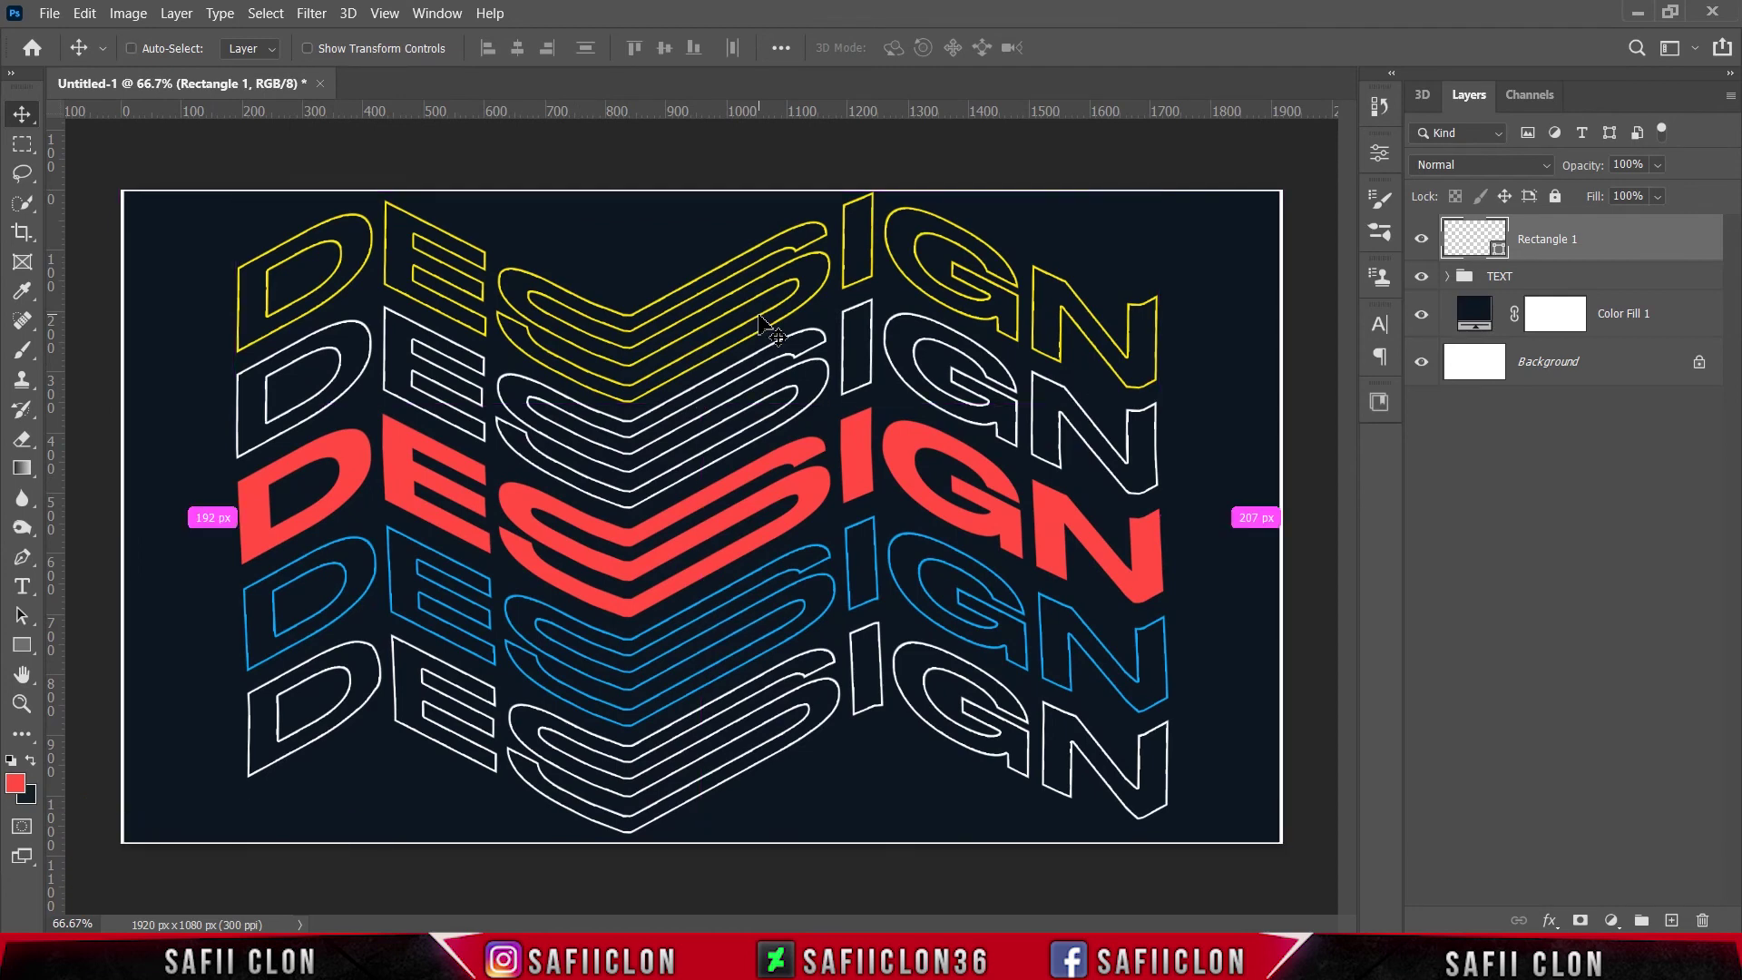
key(ctrl+minus)
key(ctrl+minus)
key(ctrl+plus)
key(ctrl)
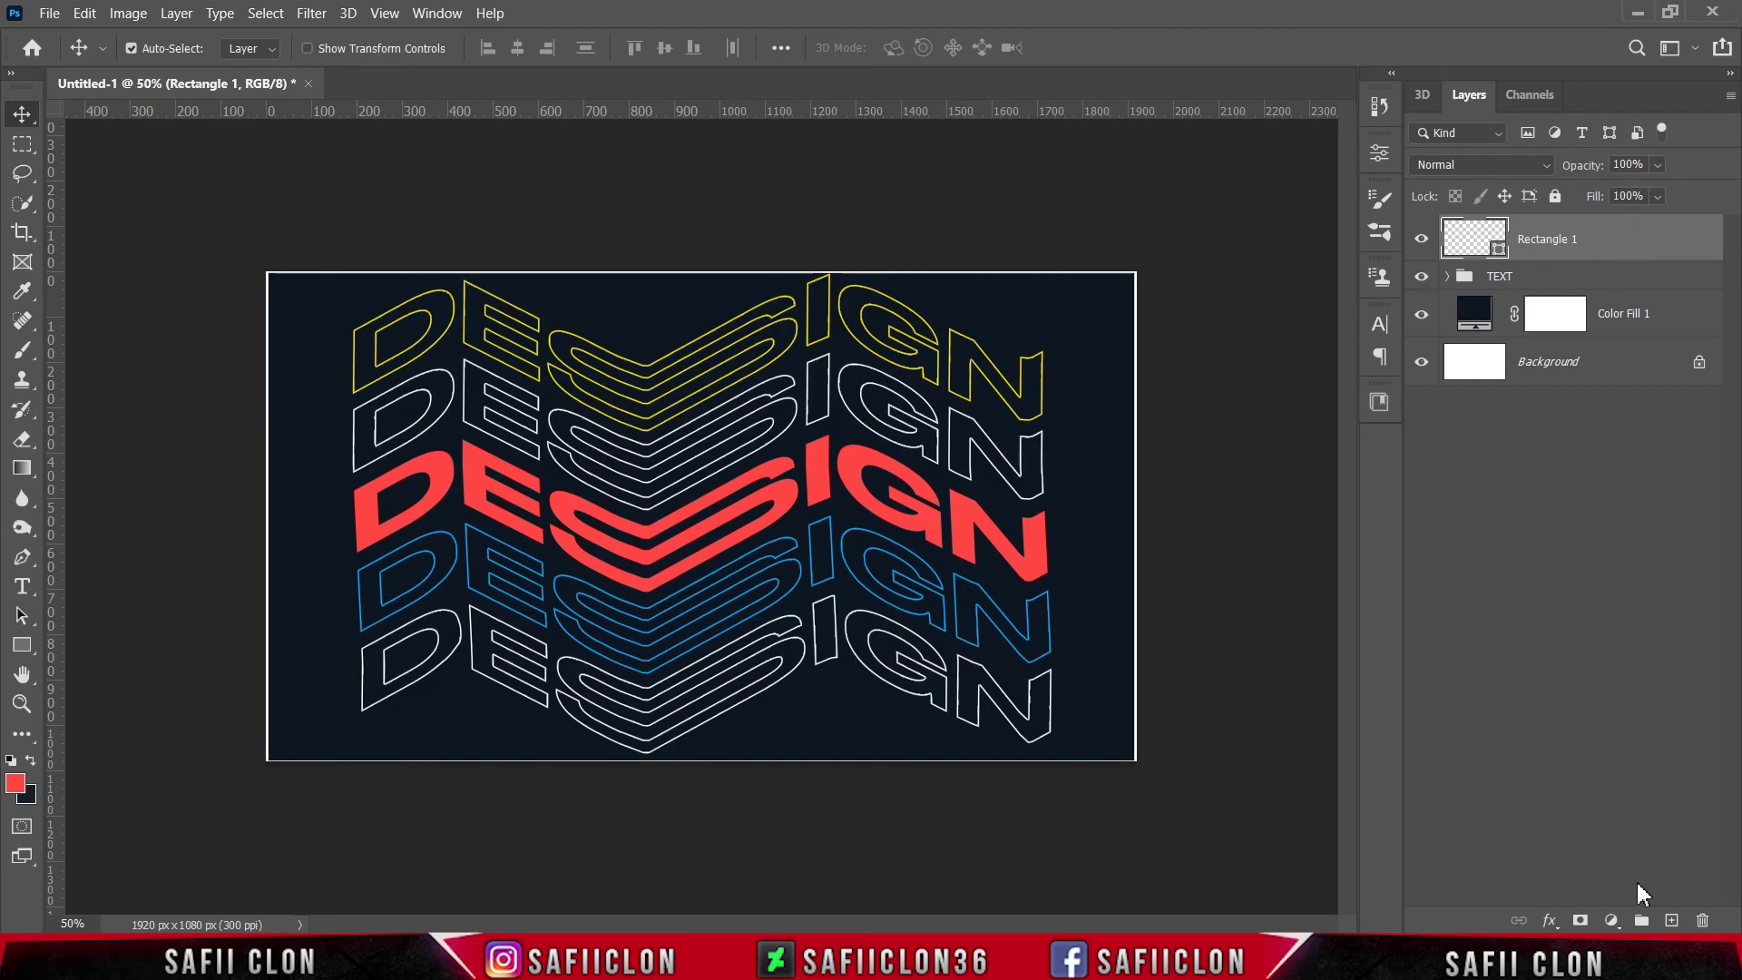
- Add a new top layer and fill it with solid black via Edit > Fill
click(1672, 922)
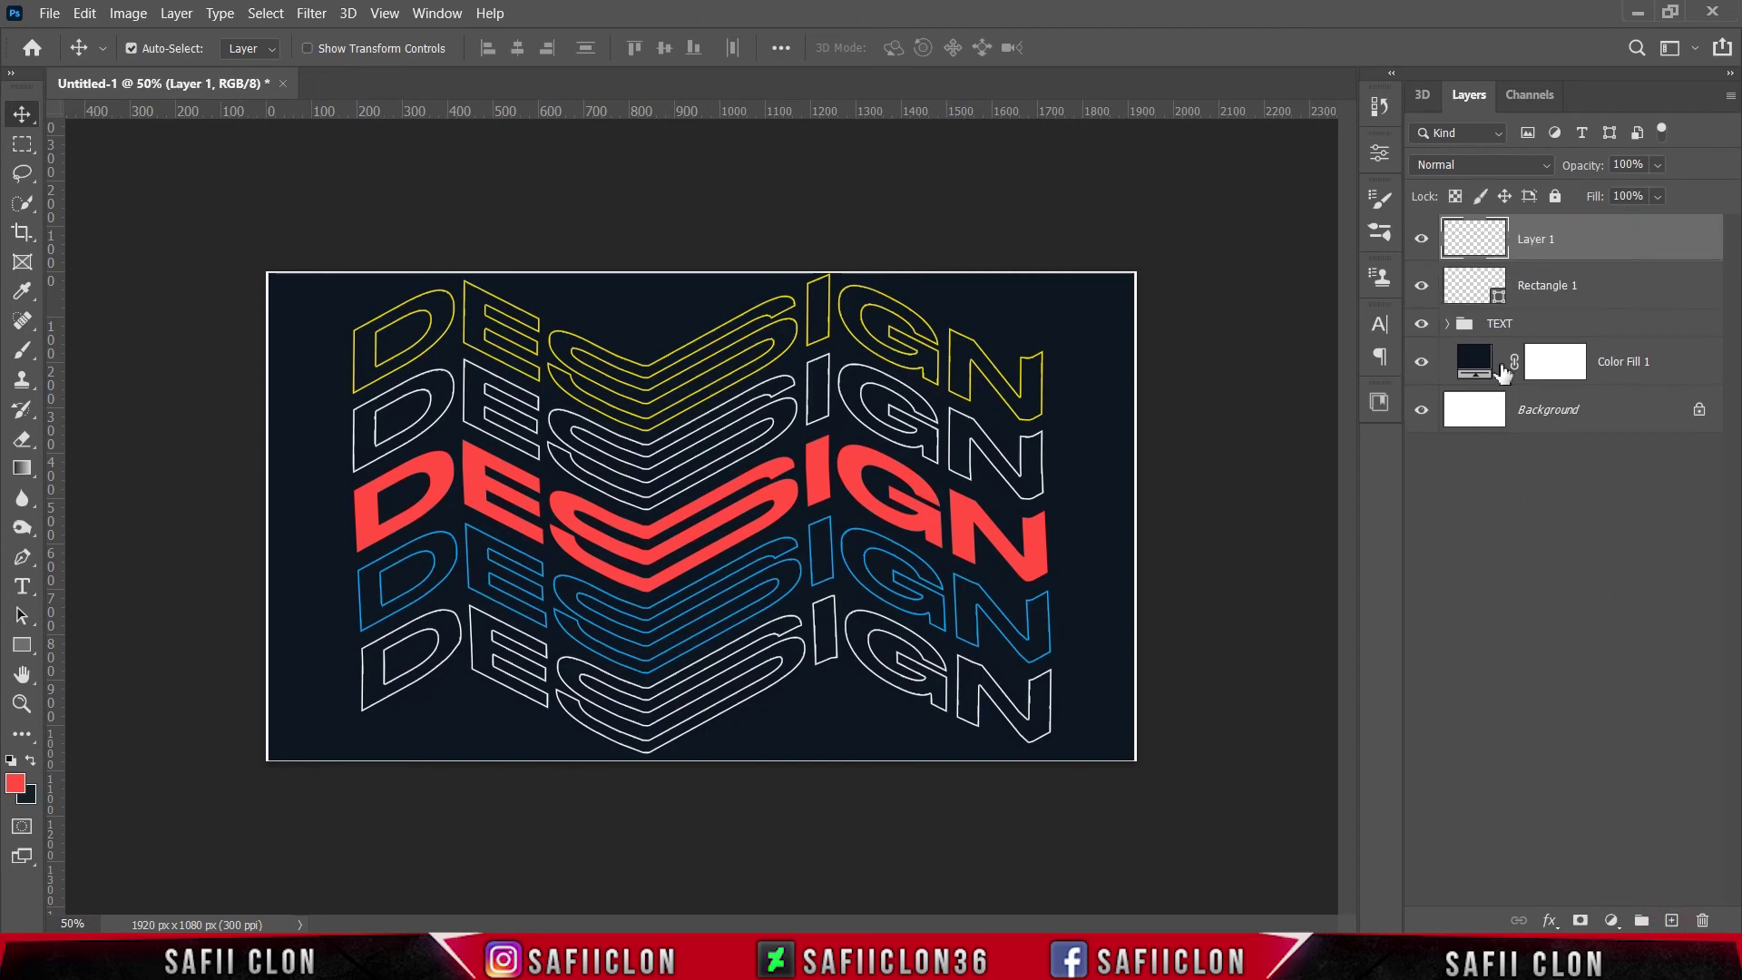
click(92, 16)
click(130, 343)
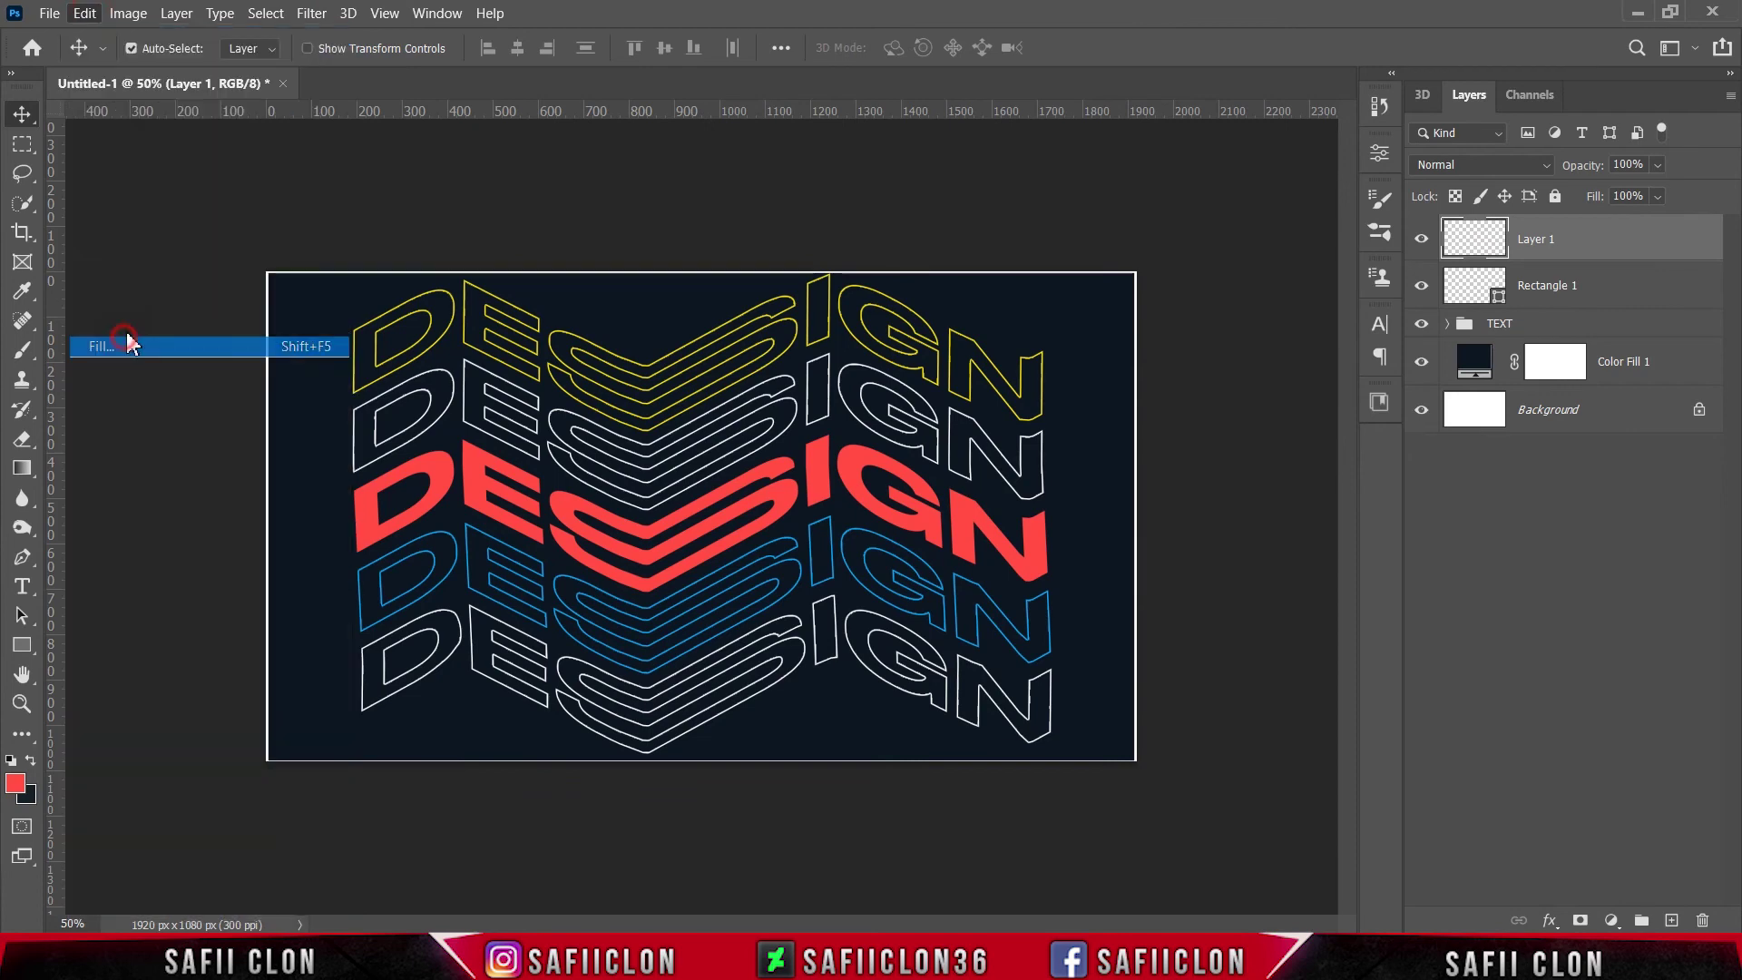
click(880, 238)
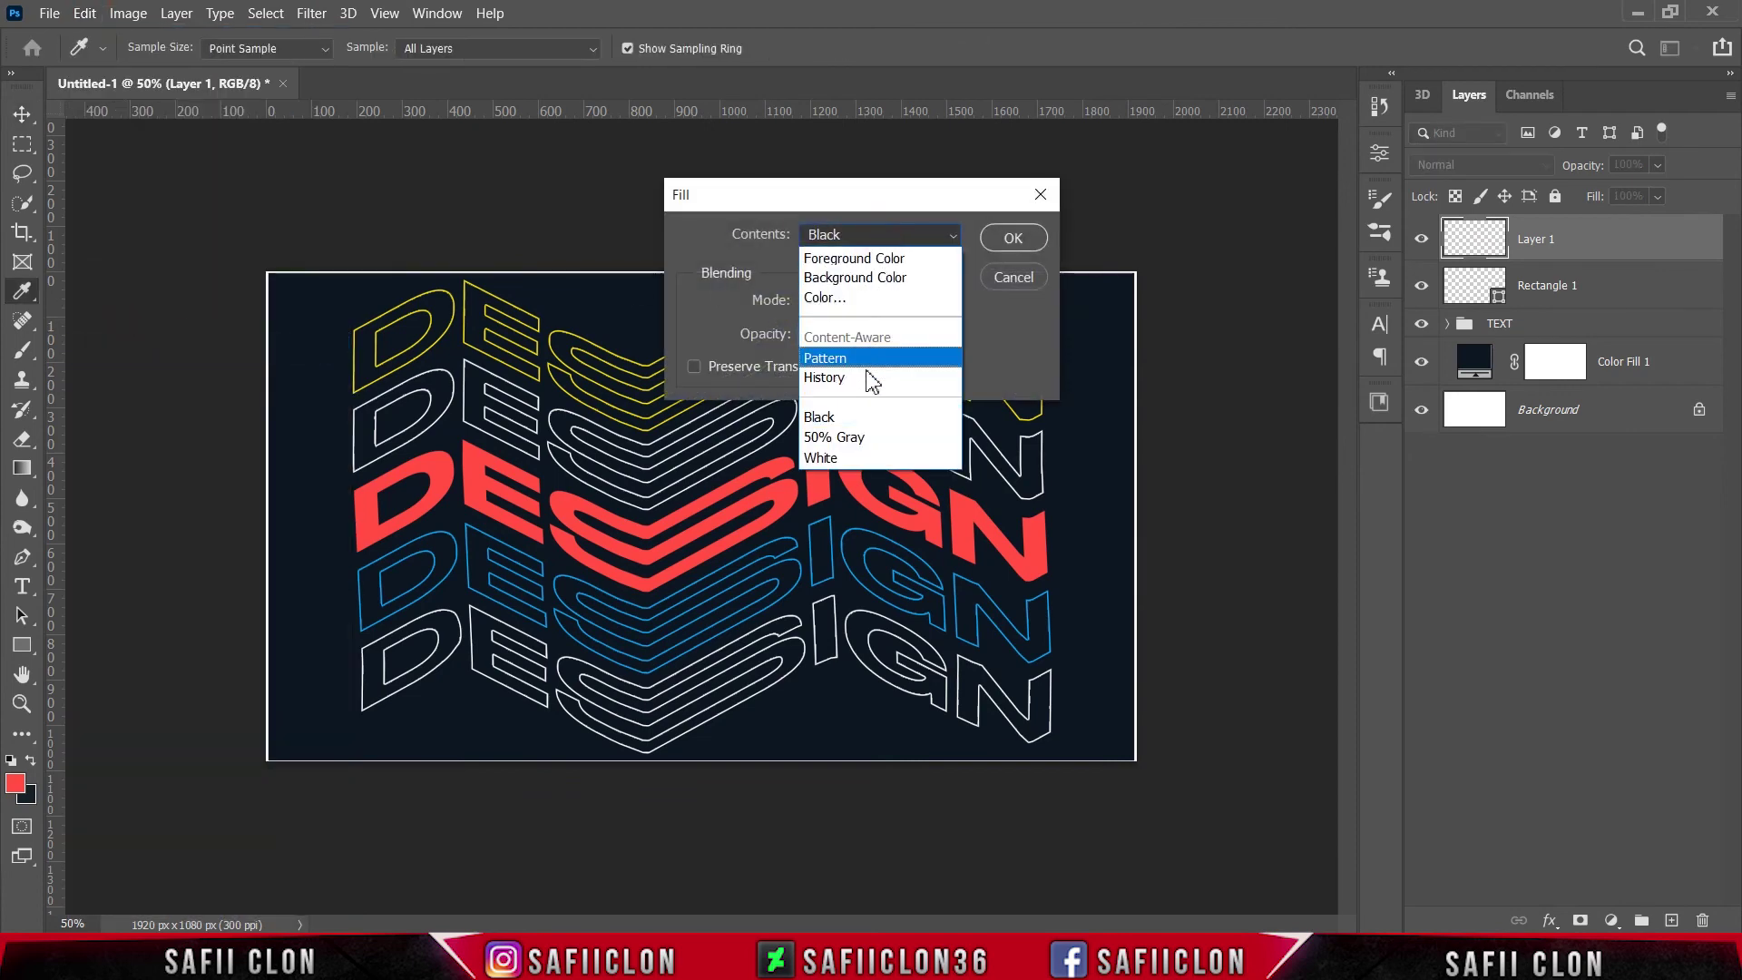
click(839, 423)
click(1011, 239)
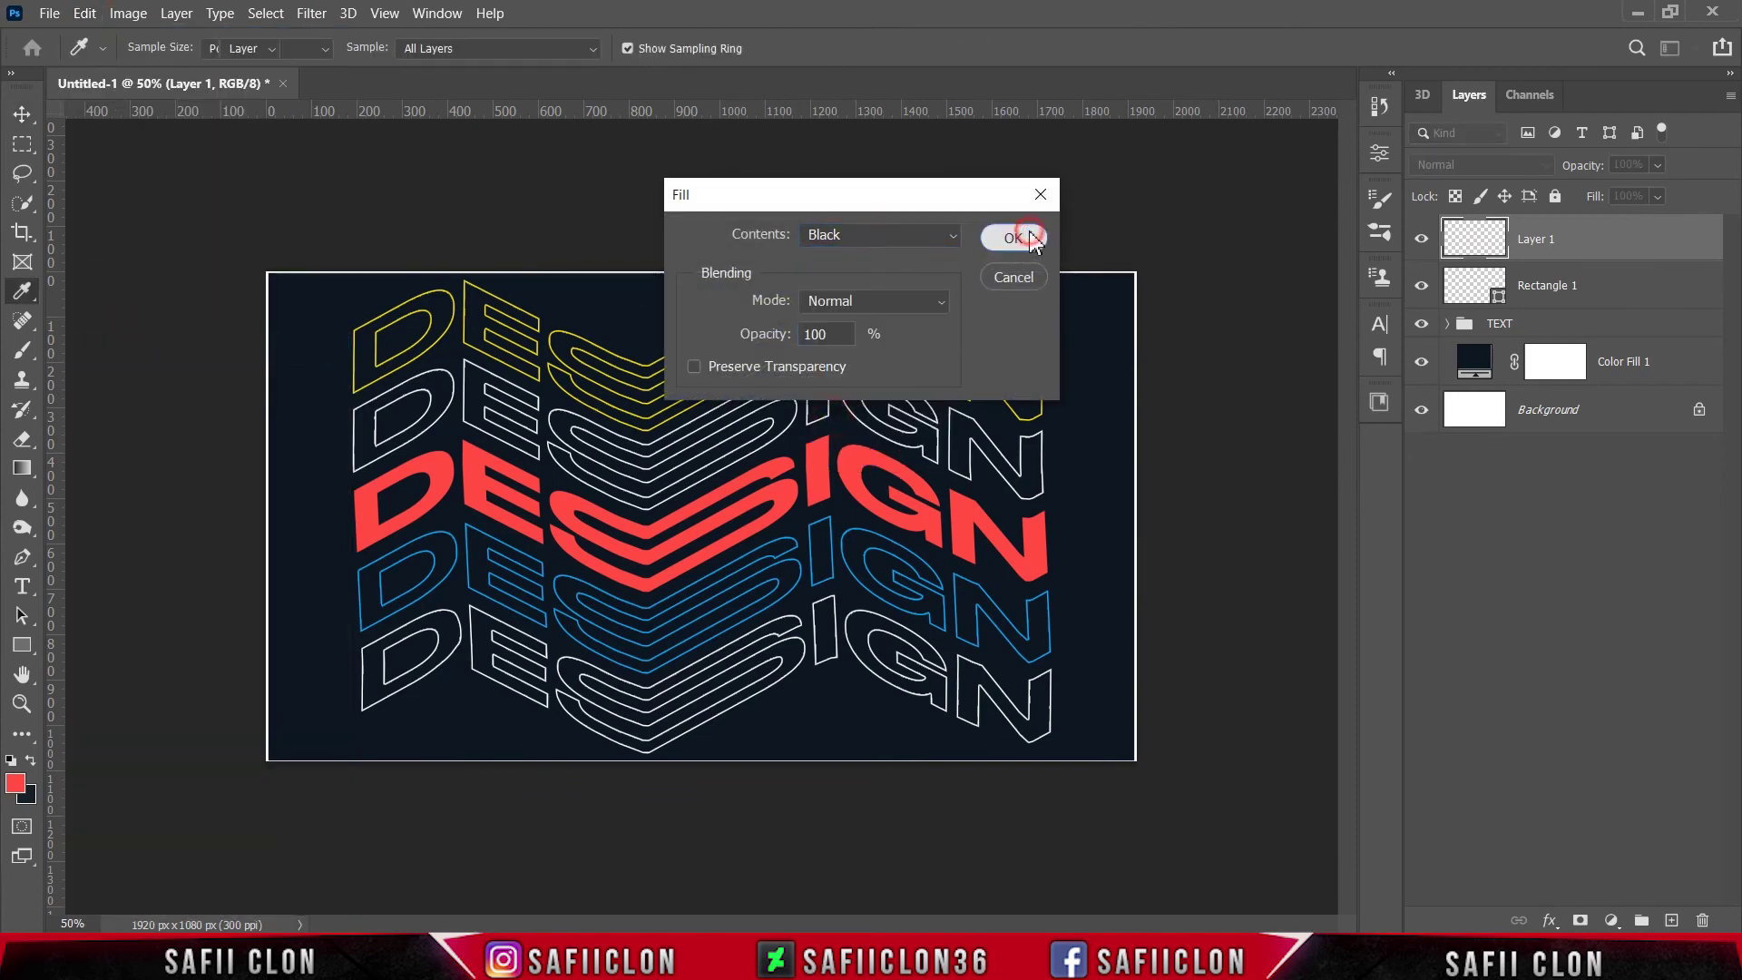
click(311, 13)
mouse_move(329, 346)
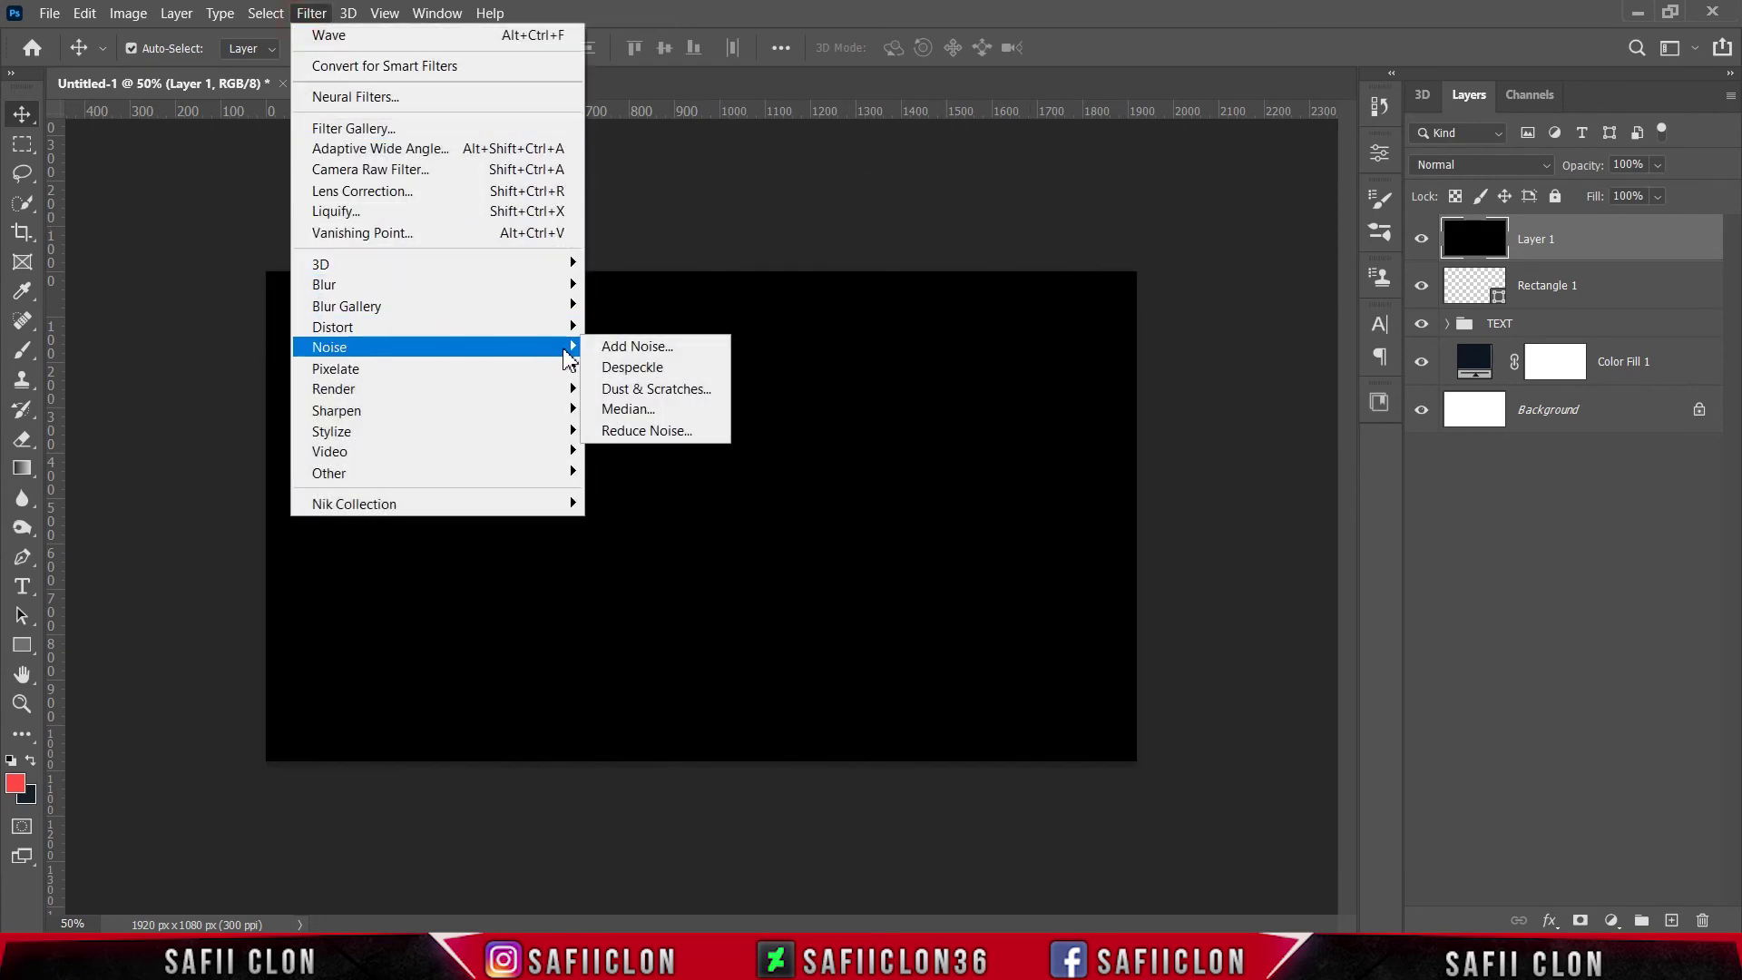
- Apply monochromatic Gaussian Add Noise at roughly 40% to the black layer
click(653, 349)
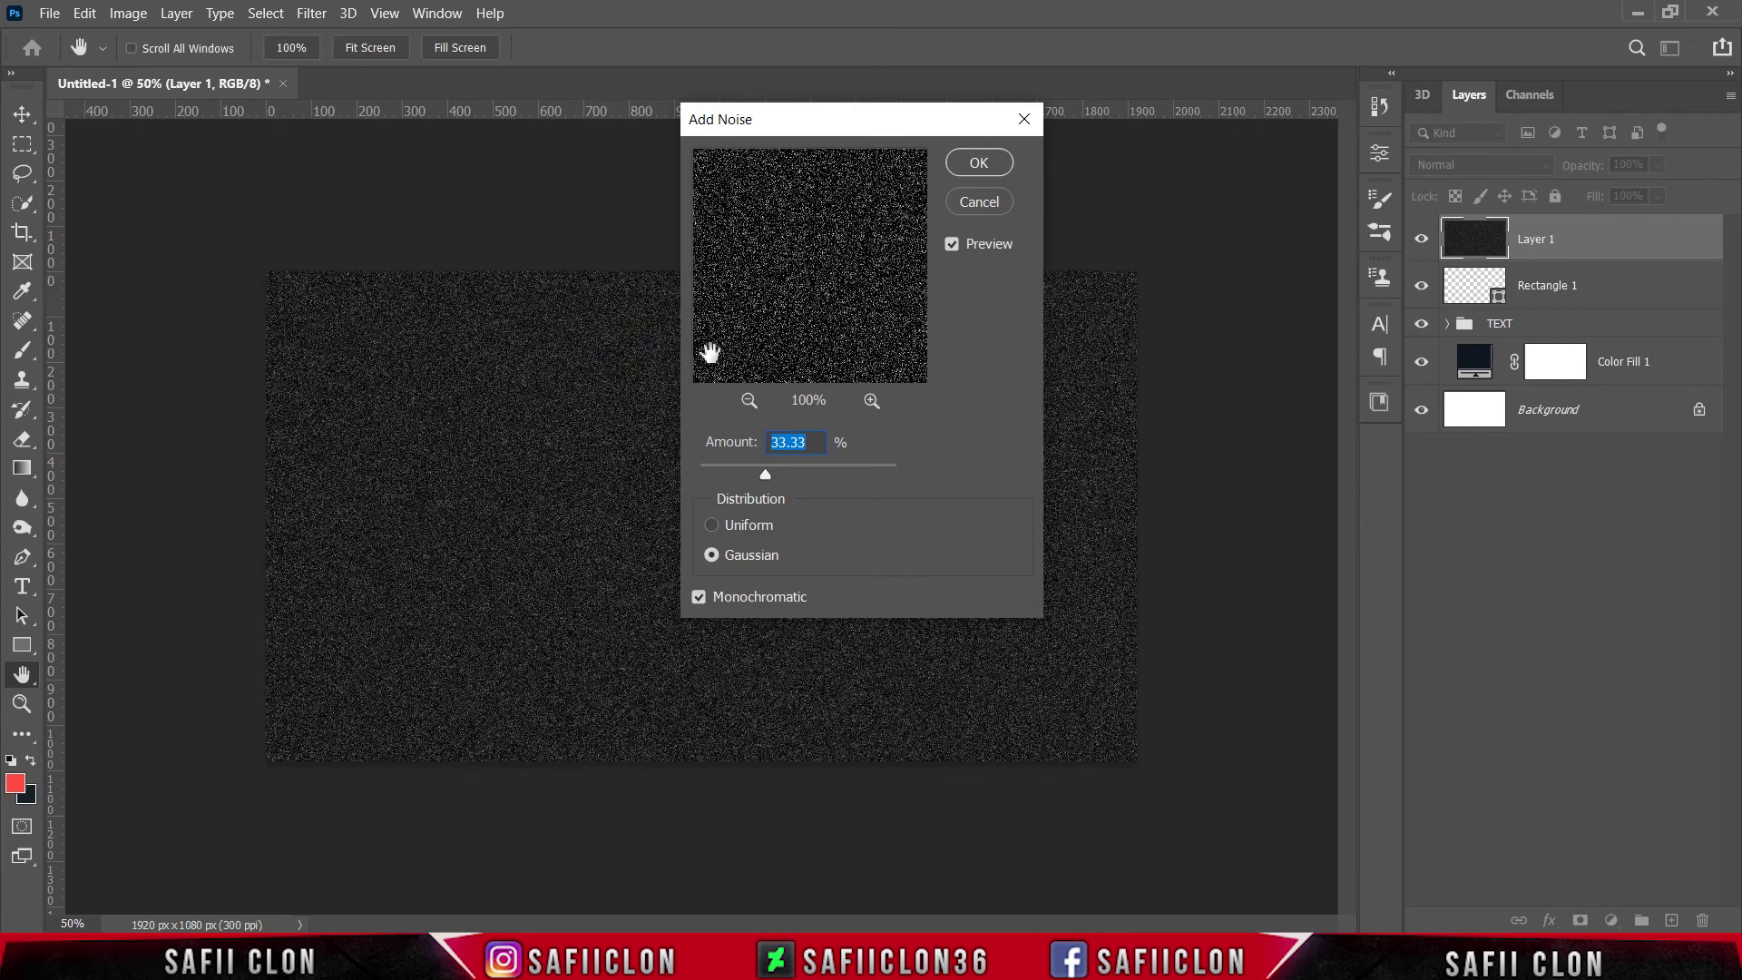
click(711, 556)
drag(770, 474, 778, 476)
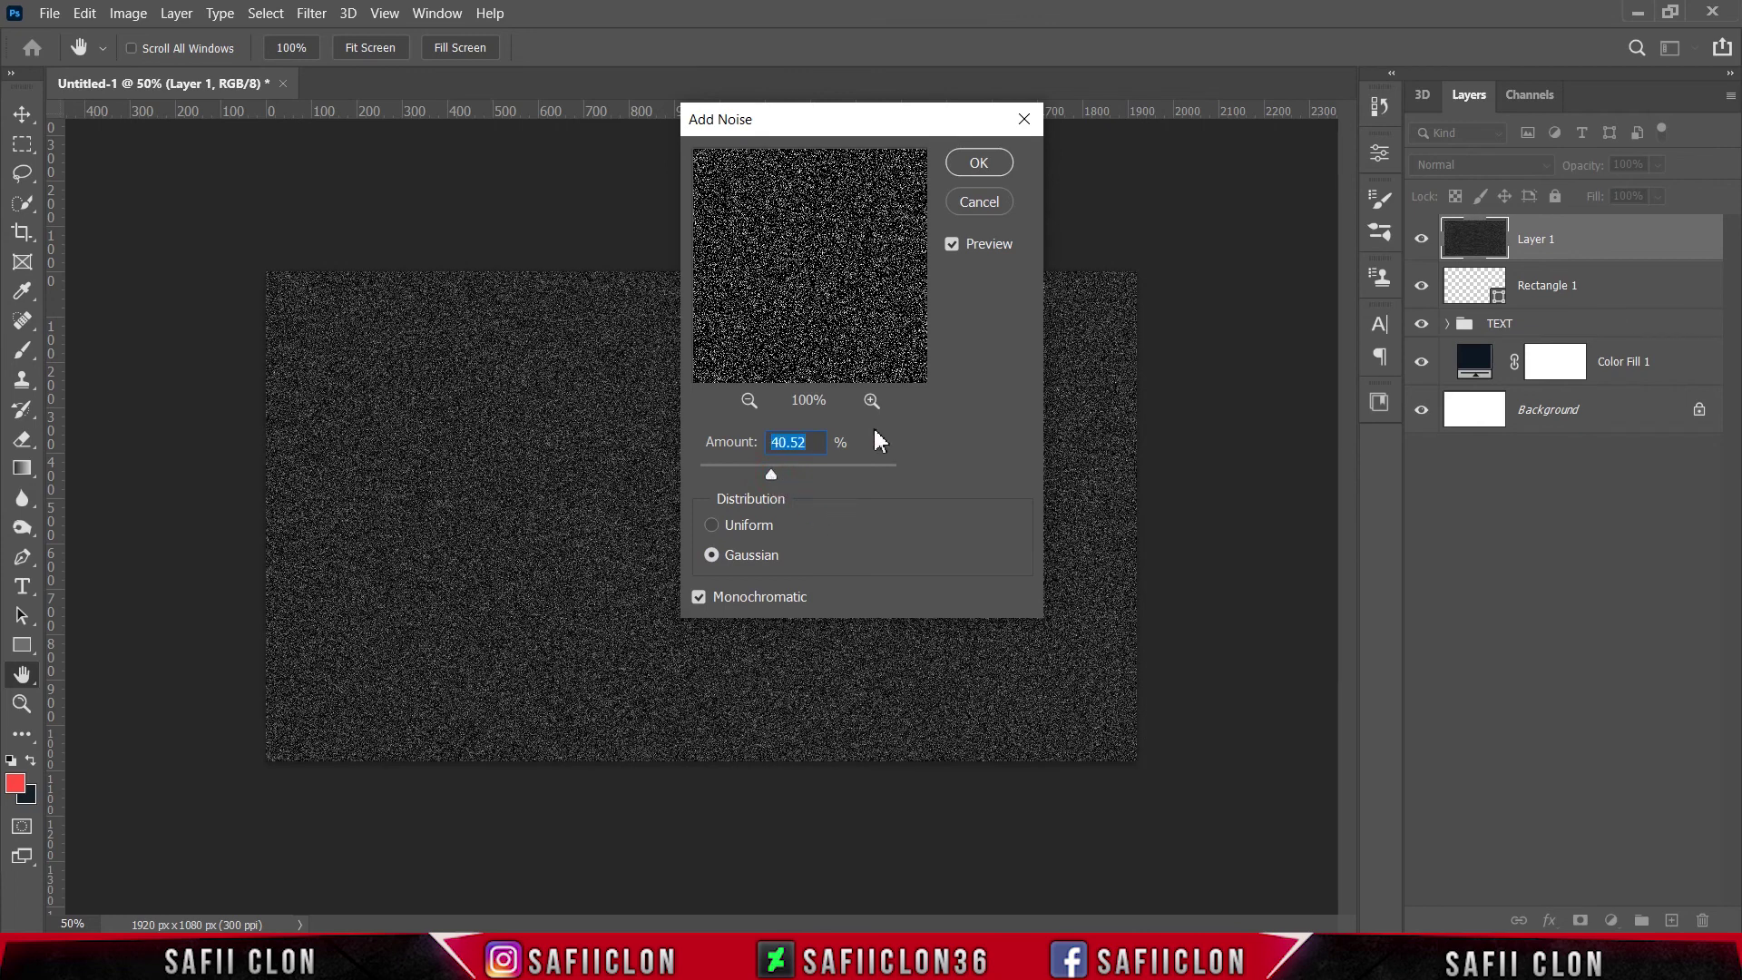
click(966, 170)
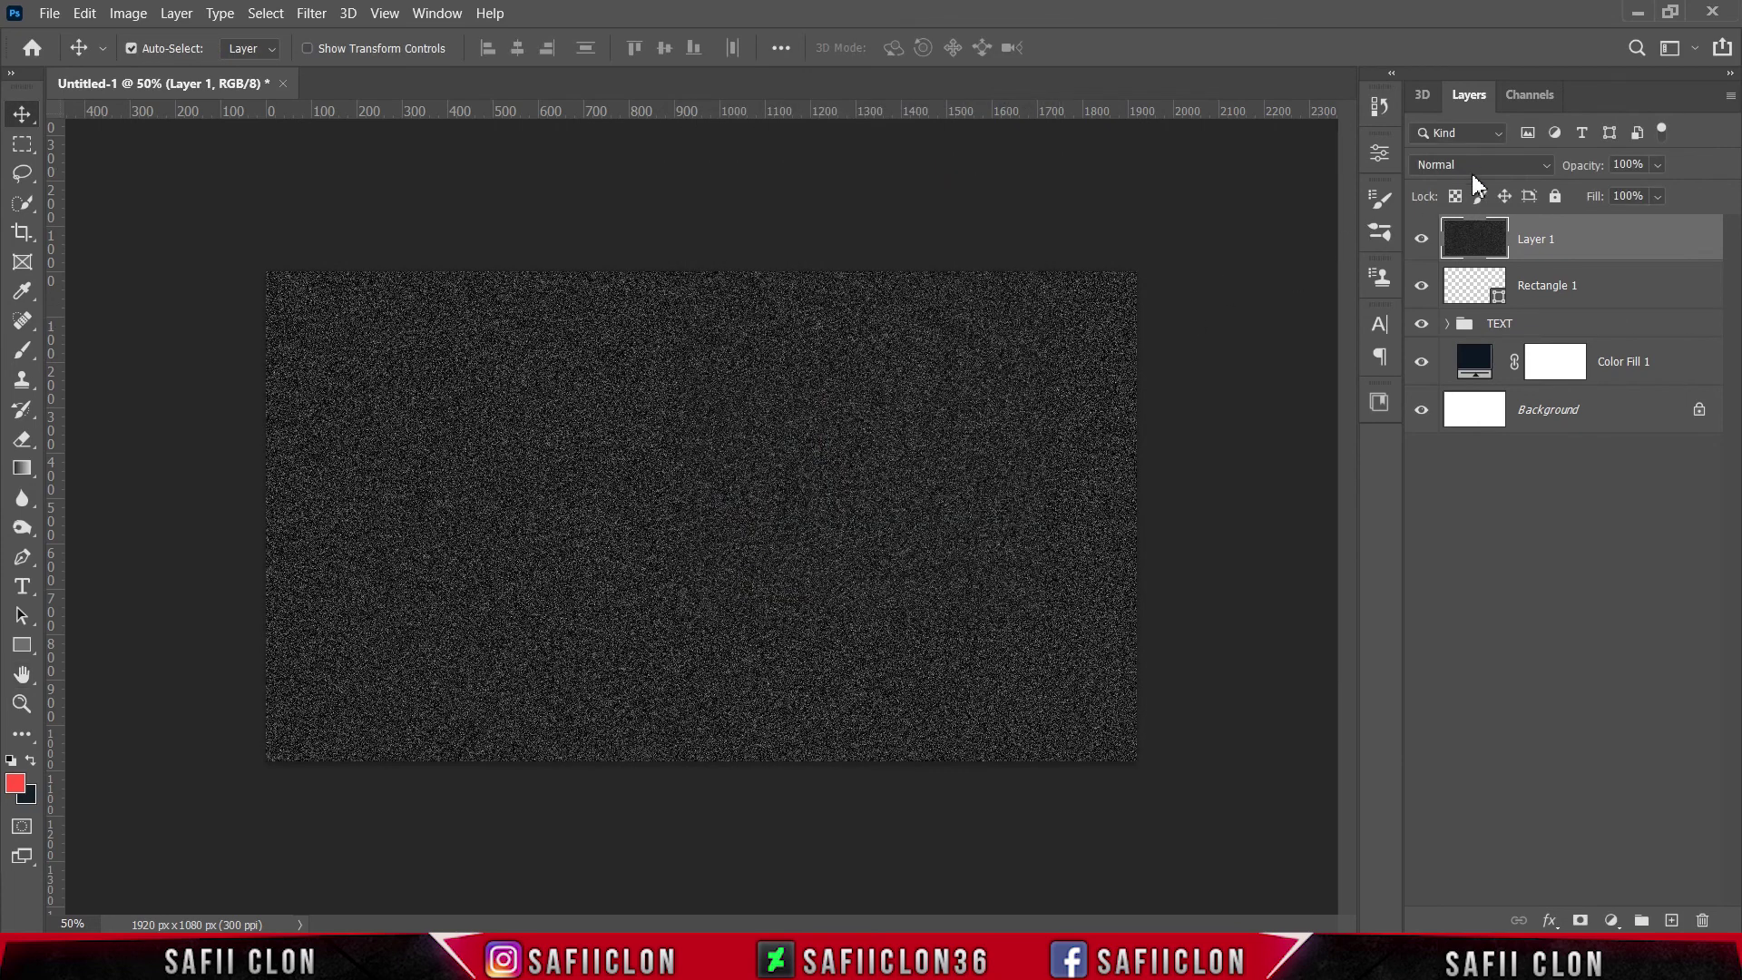
- Set the noise layer to Color Dodge blend mode with 72% fill
click(1495, 172)
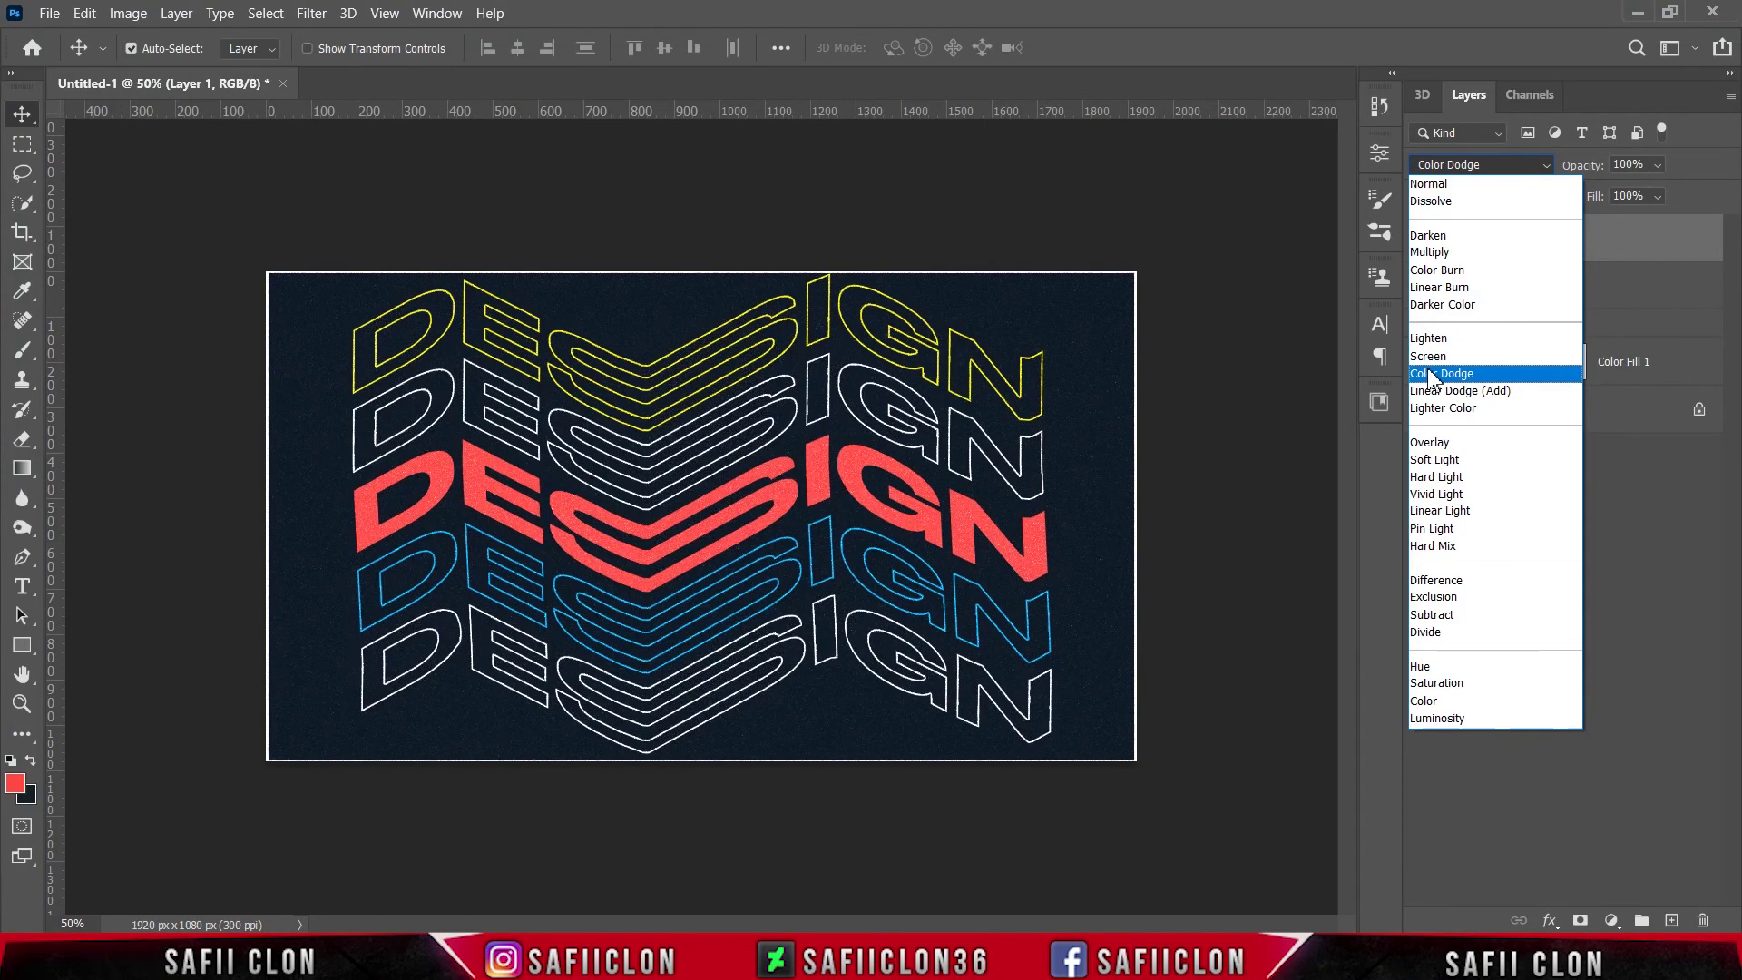
click(1430, 375)
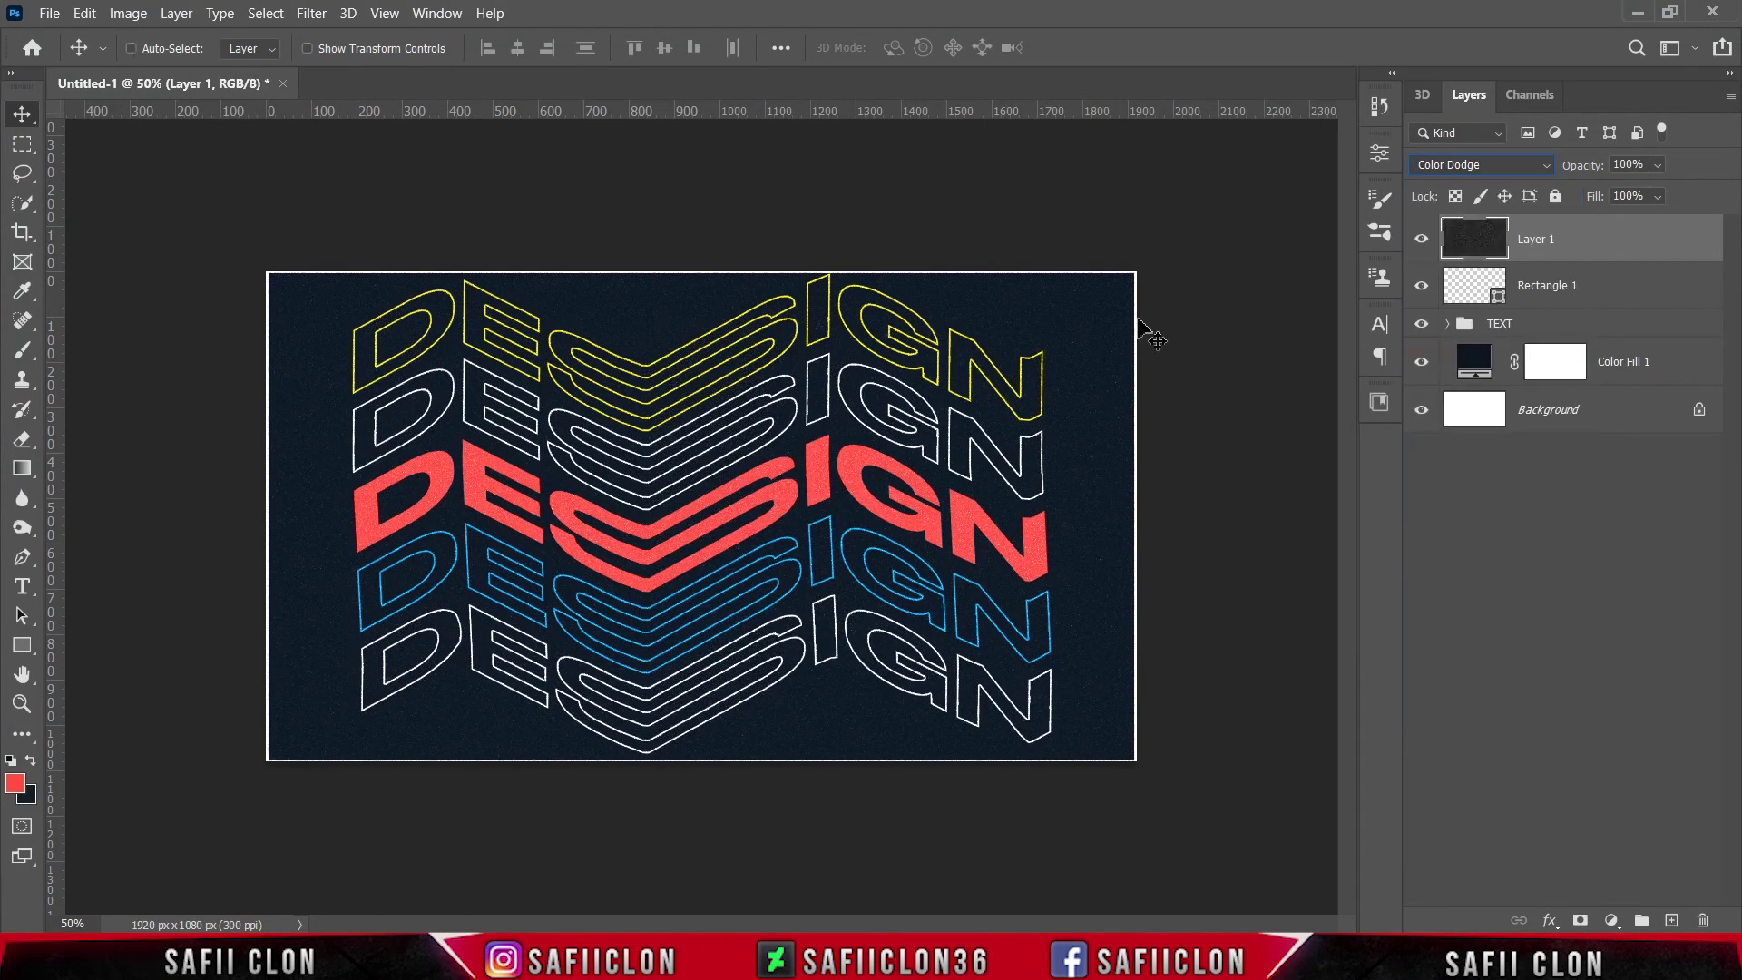
key(ctrl+plus)
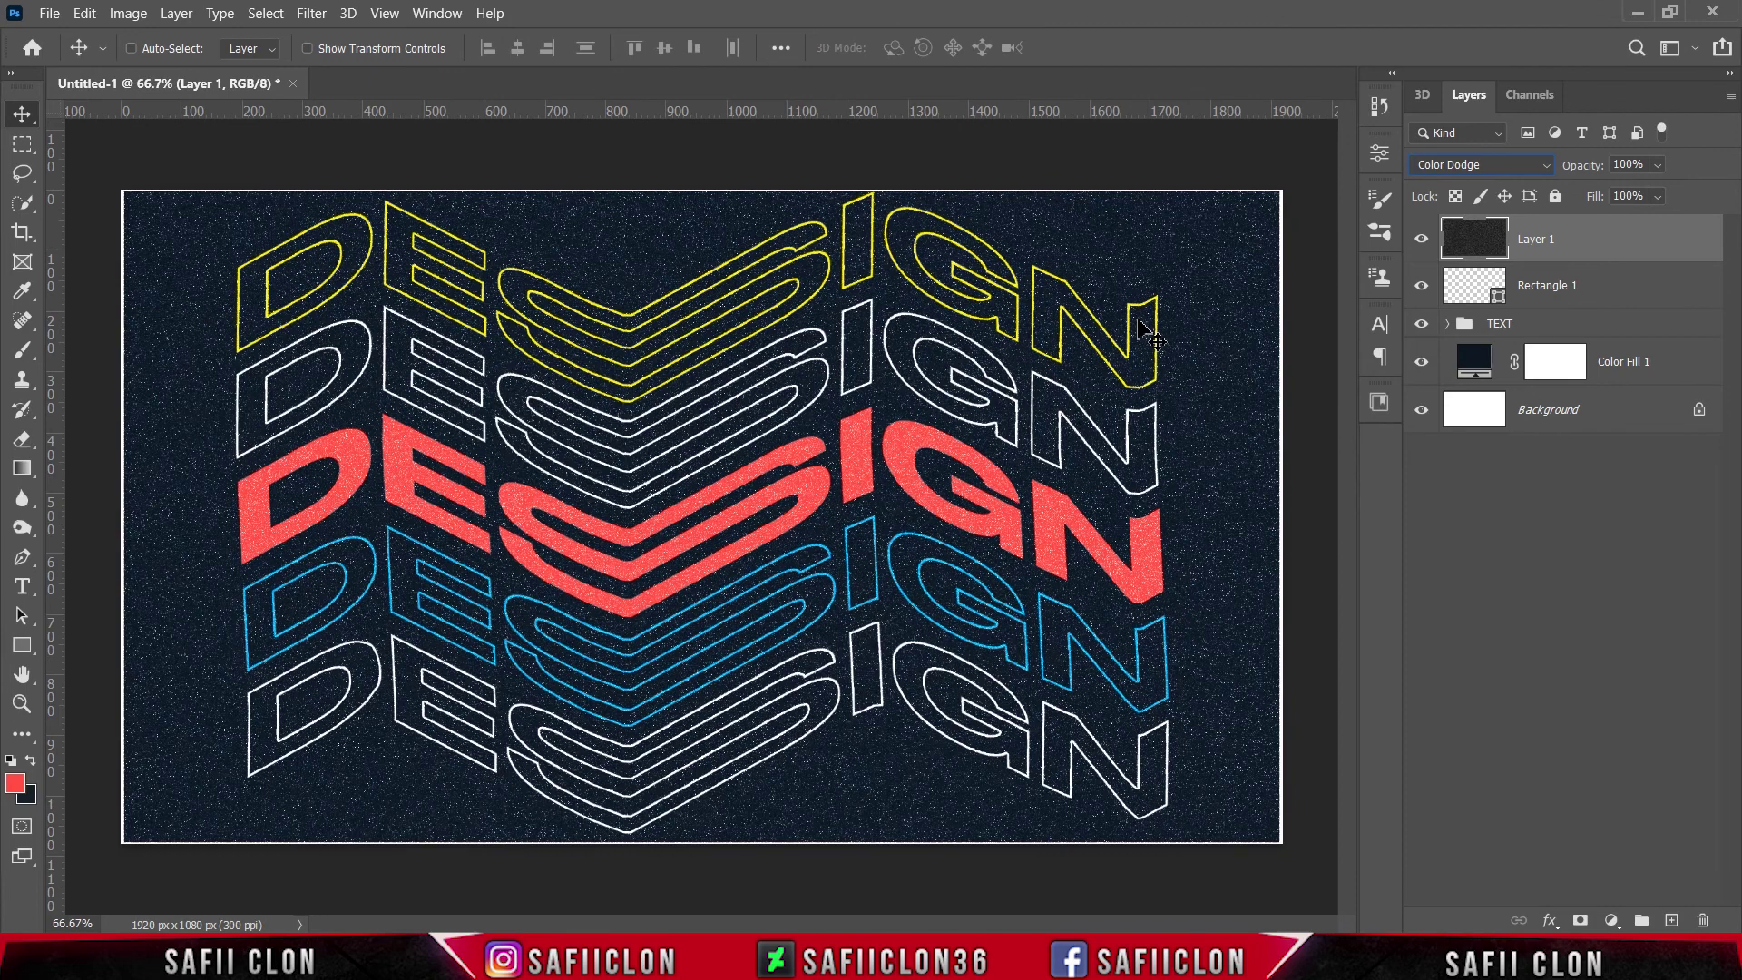
click(1422, 240)
click(1658, 195)
drag(1680, 222, 1663, 222)
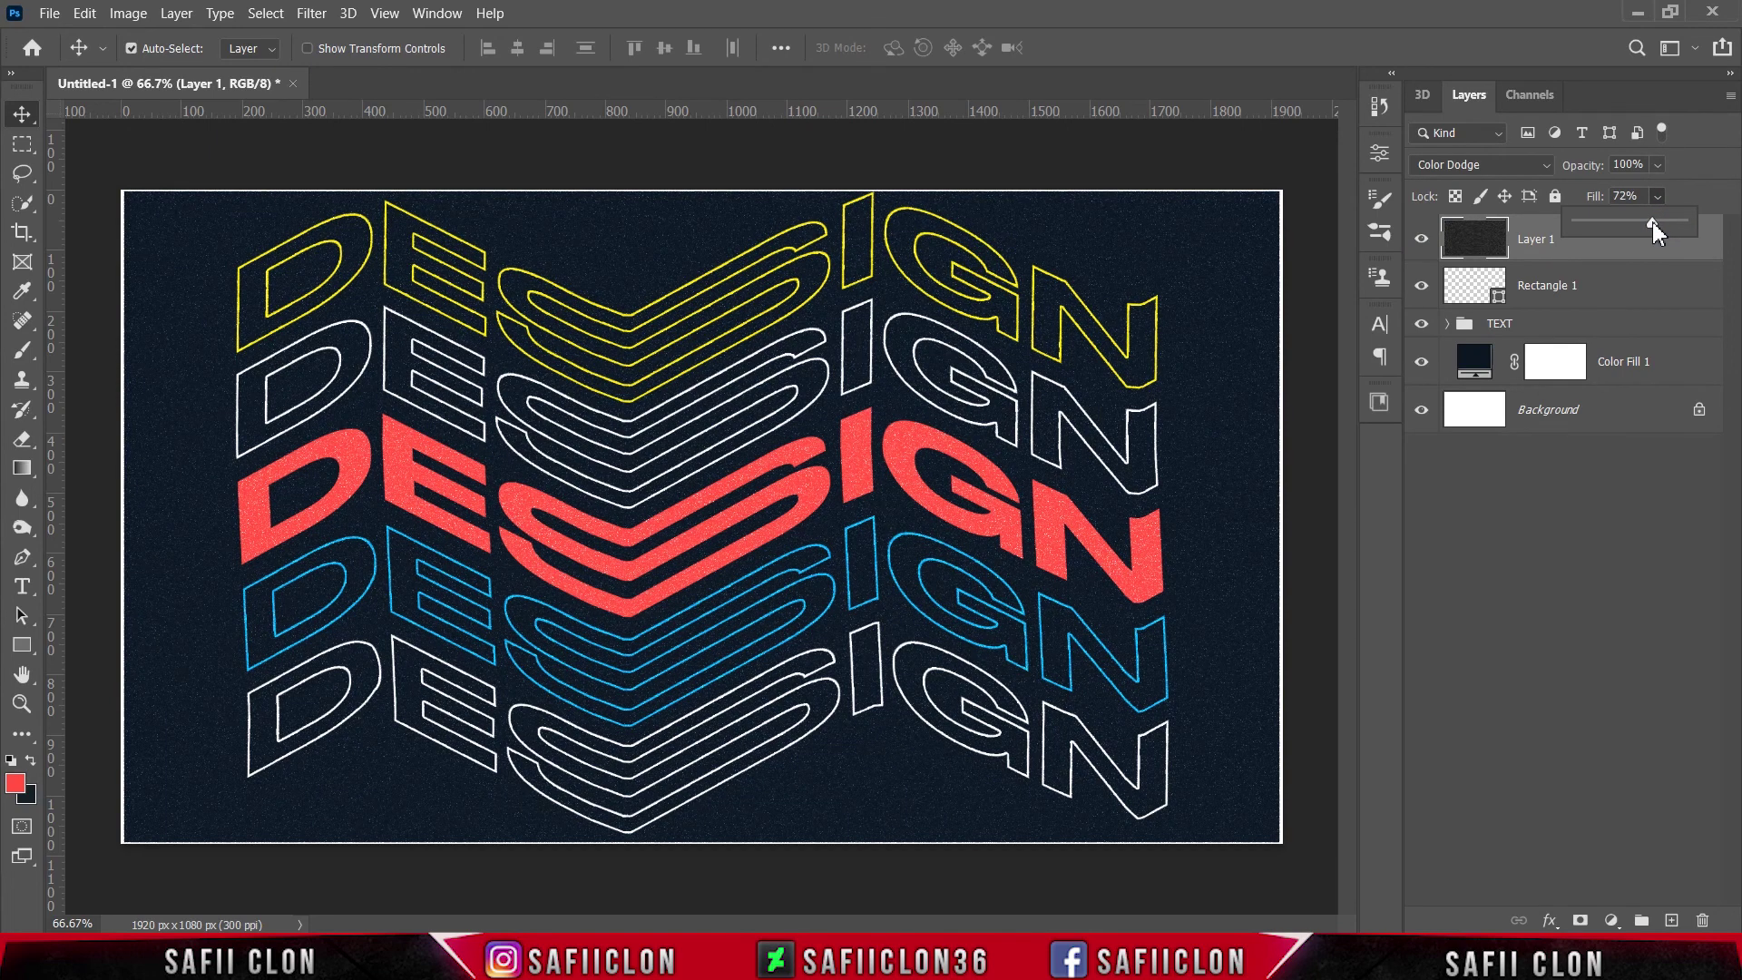
click(1422, 240)
click(1422, 240)
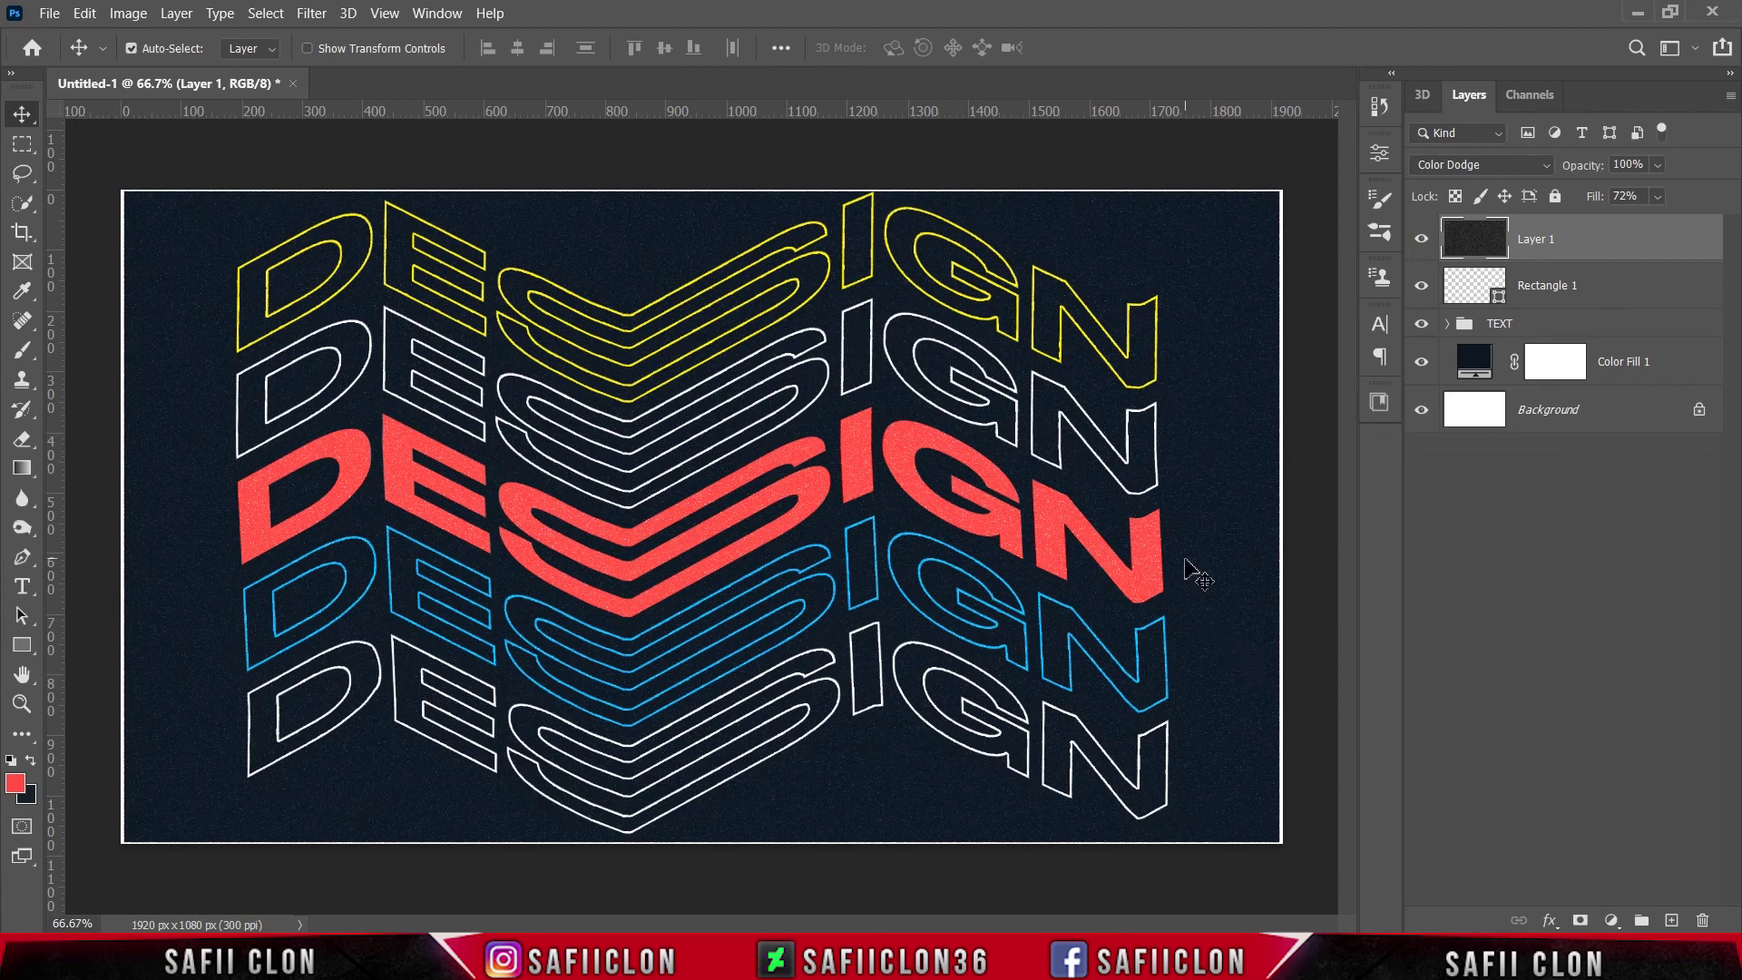
key(ctrl+minus)
key(ctrl+minus)
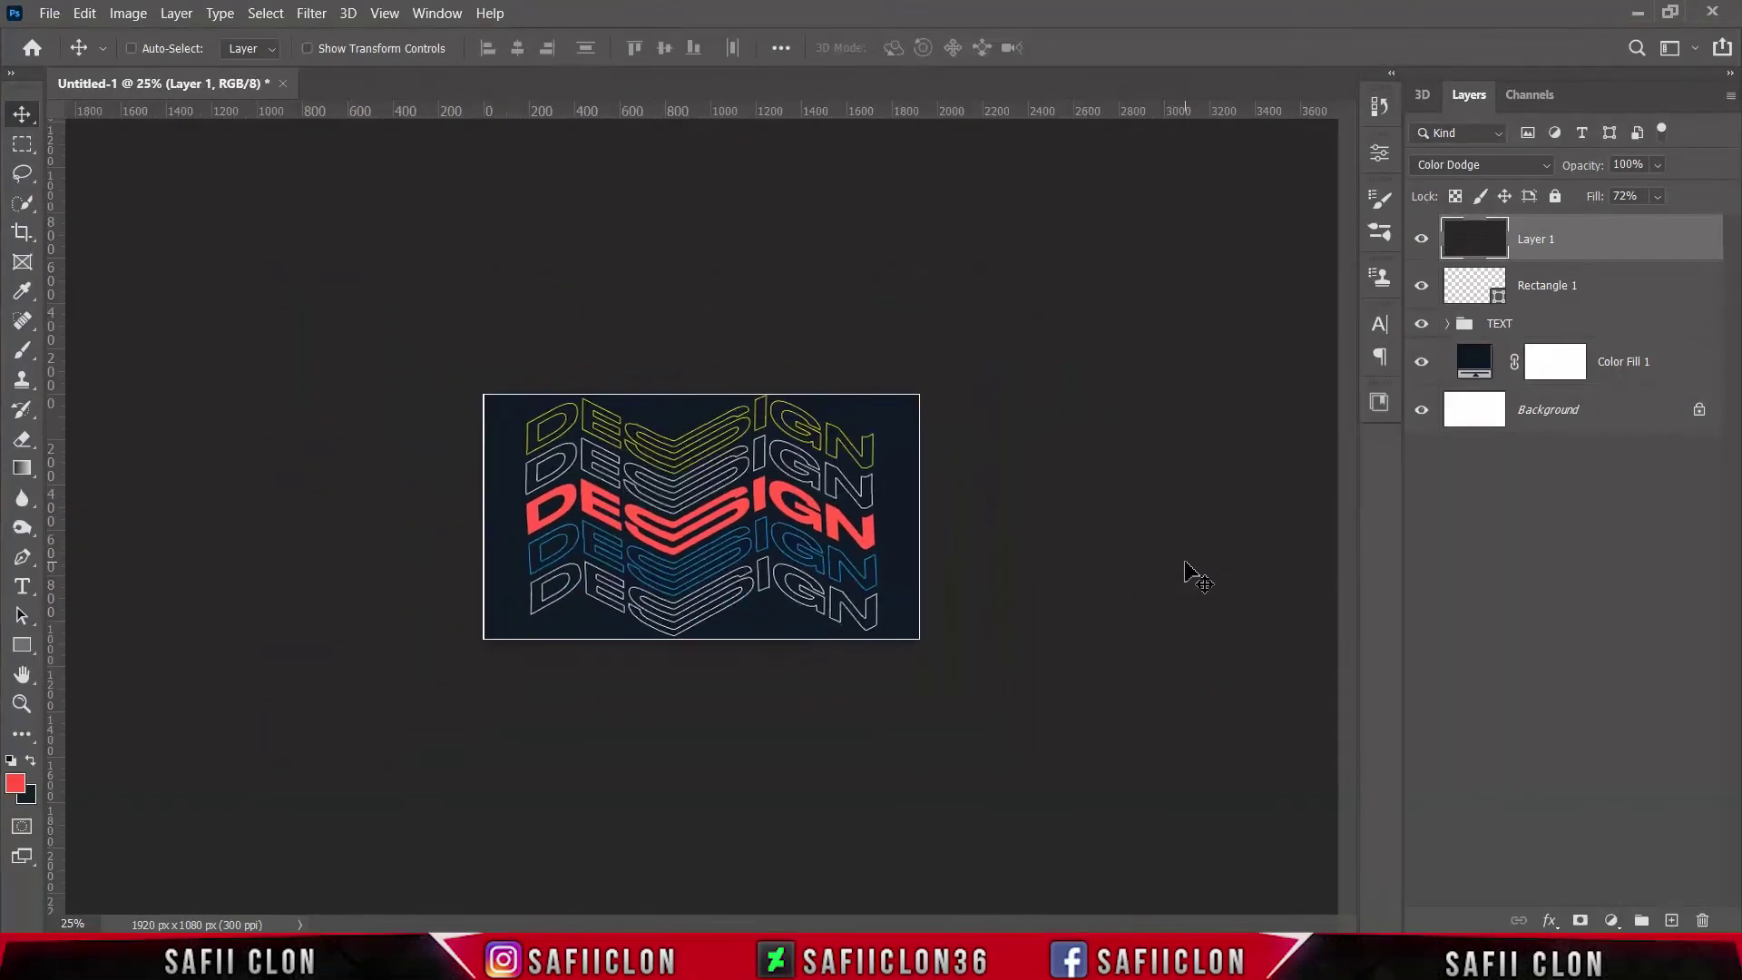
key(ctrl+plus)
key(ctrl+plus)
key(ctrl+plus)
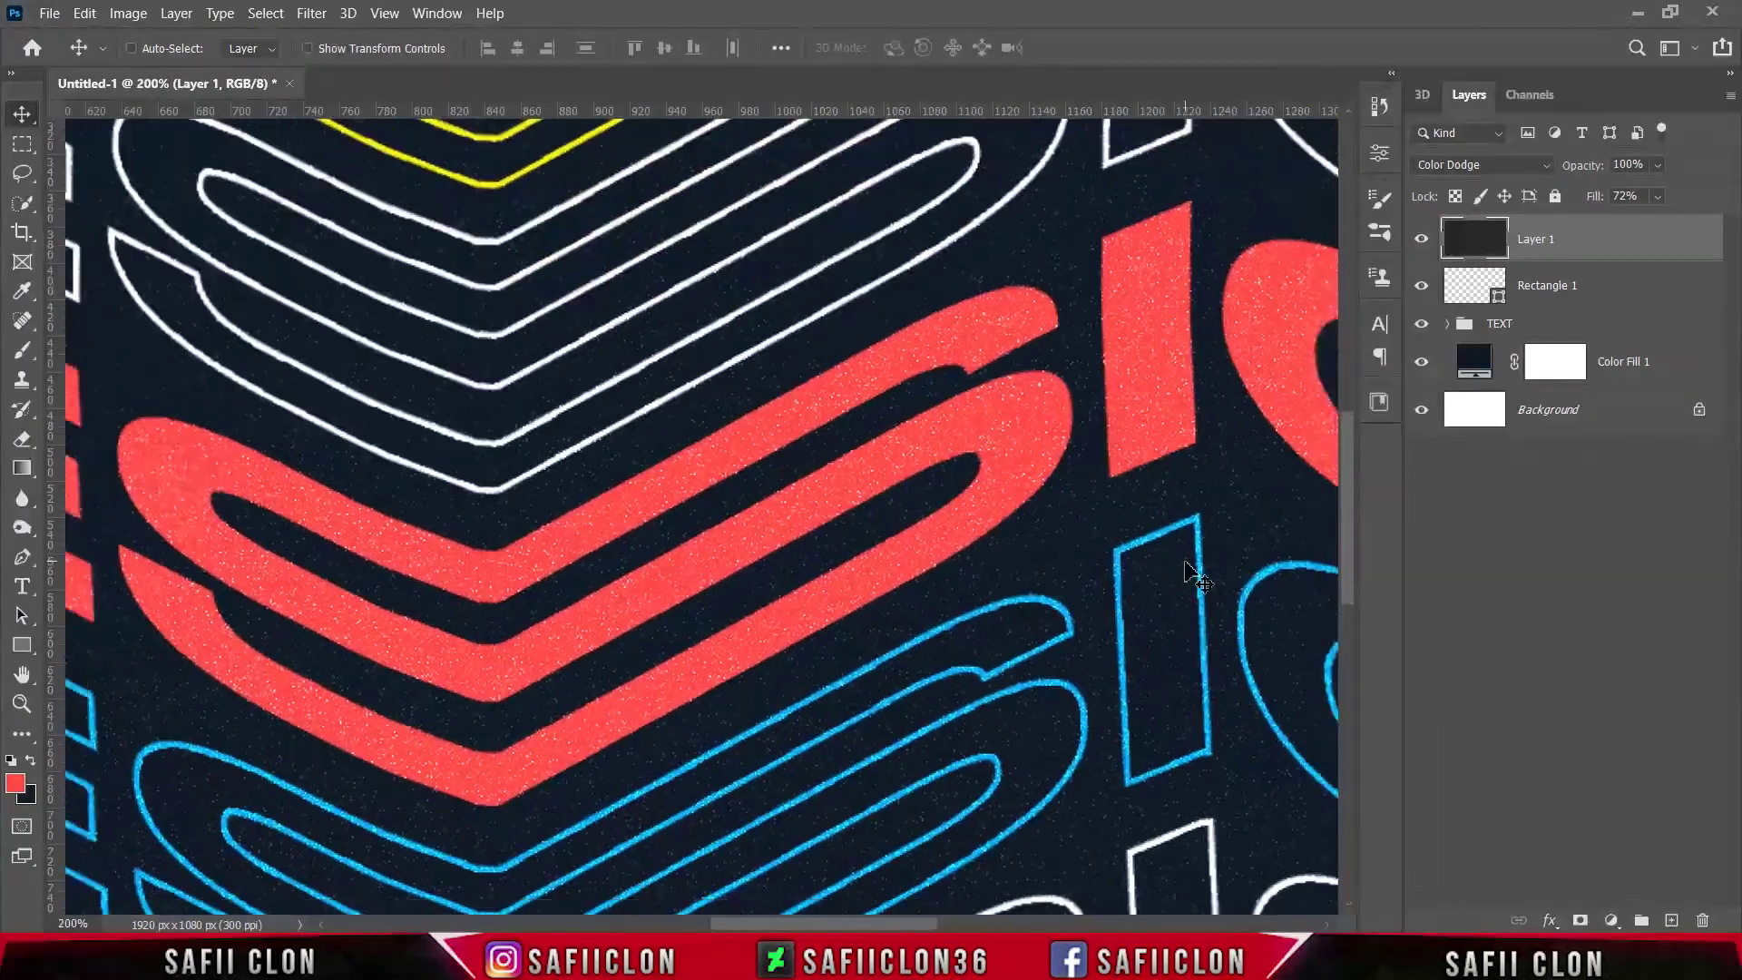
key(ctrl+minus)
key(ctrl+minus)
key(ctrl+plus)
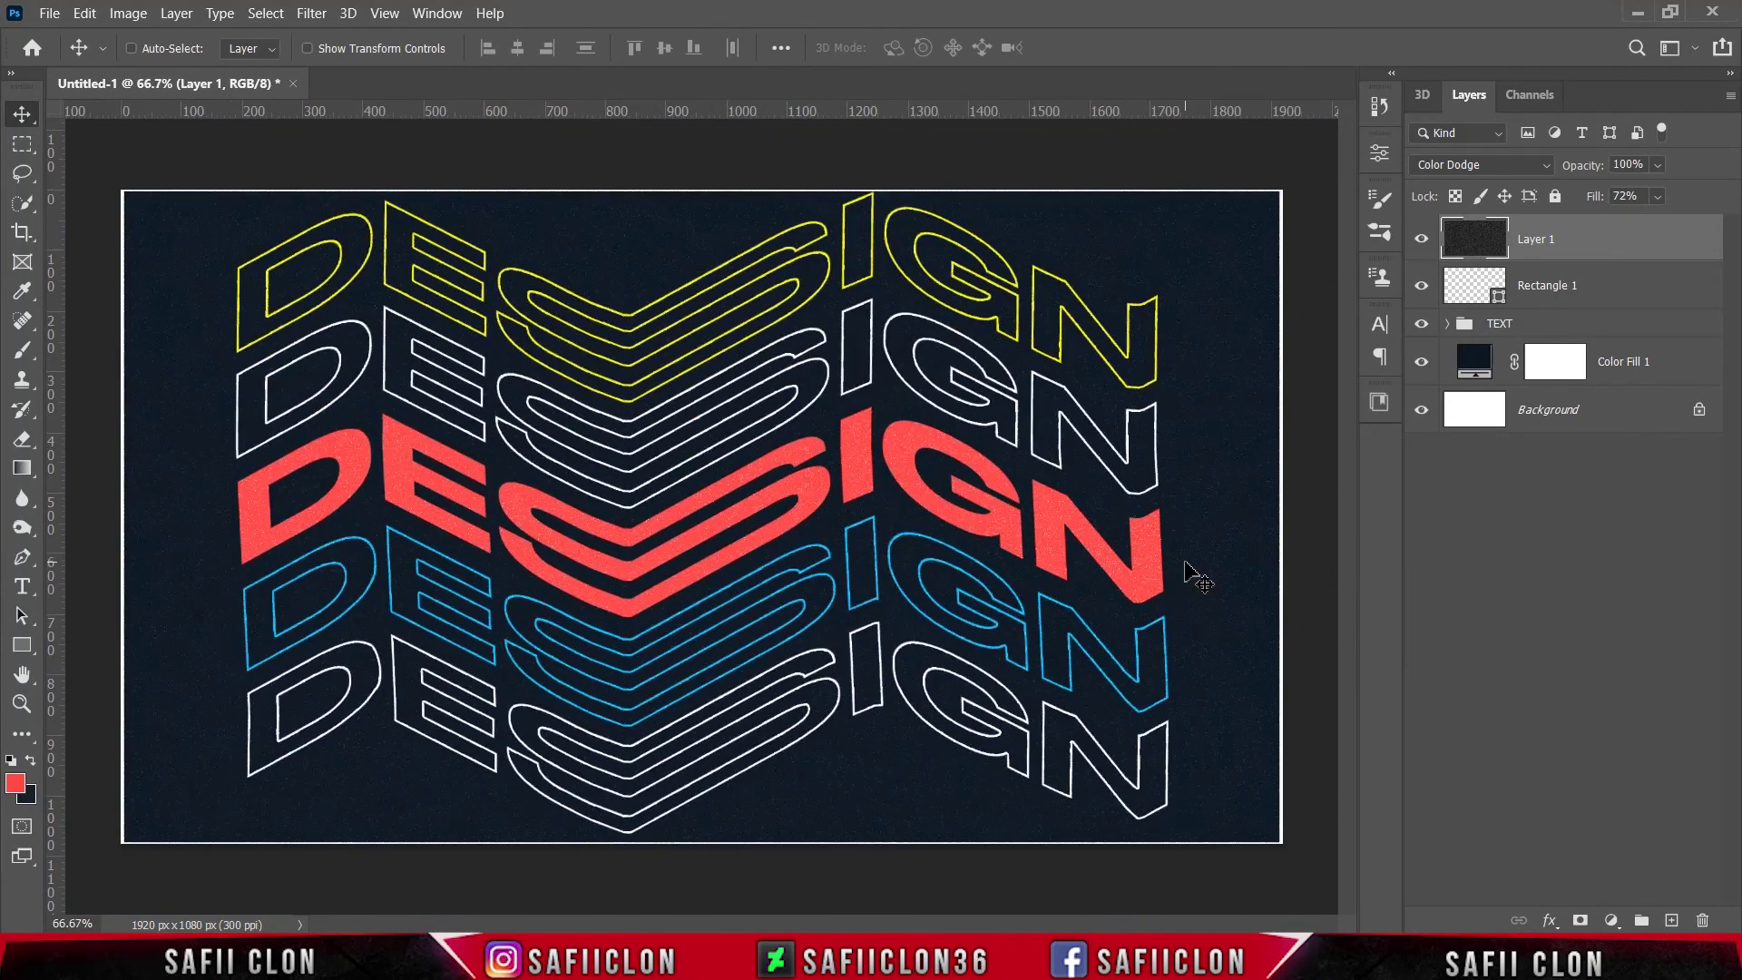
key(ctrl)
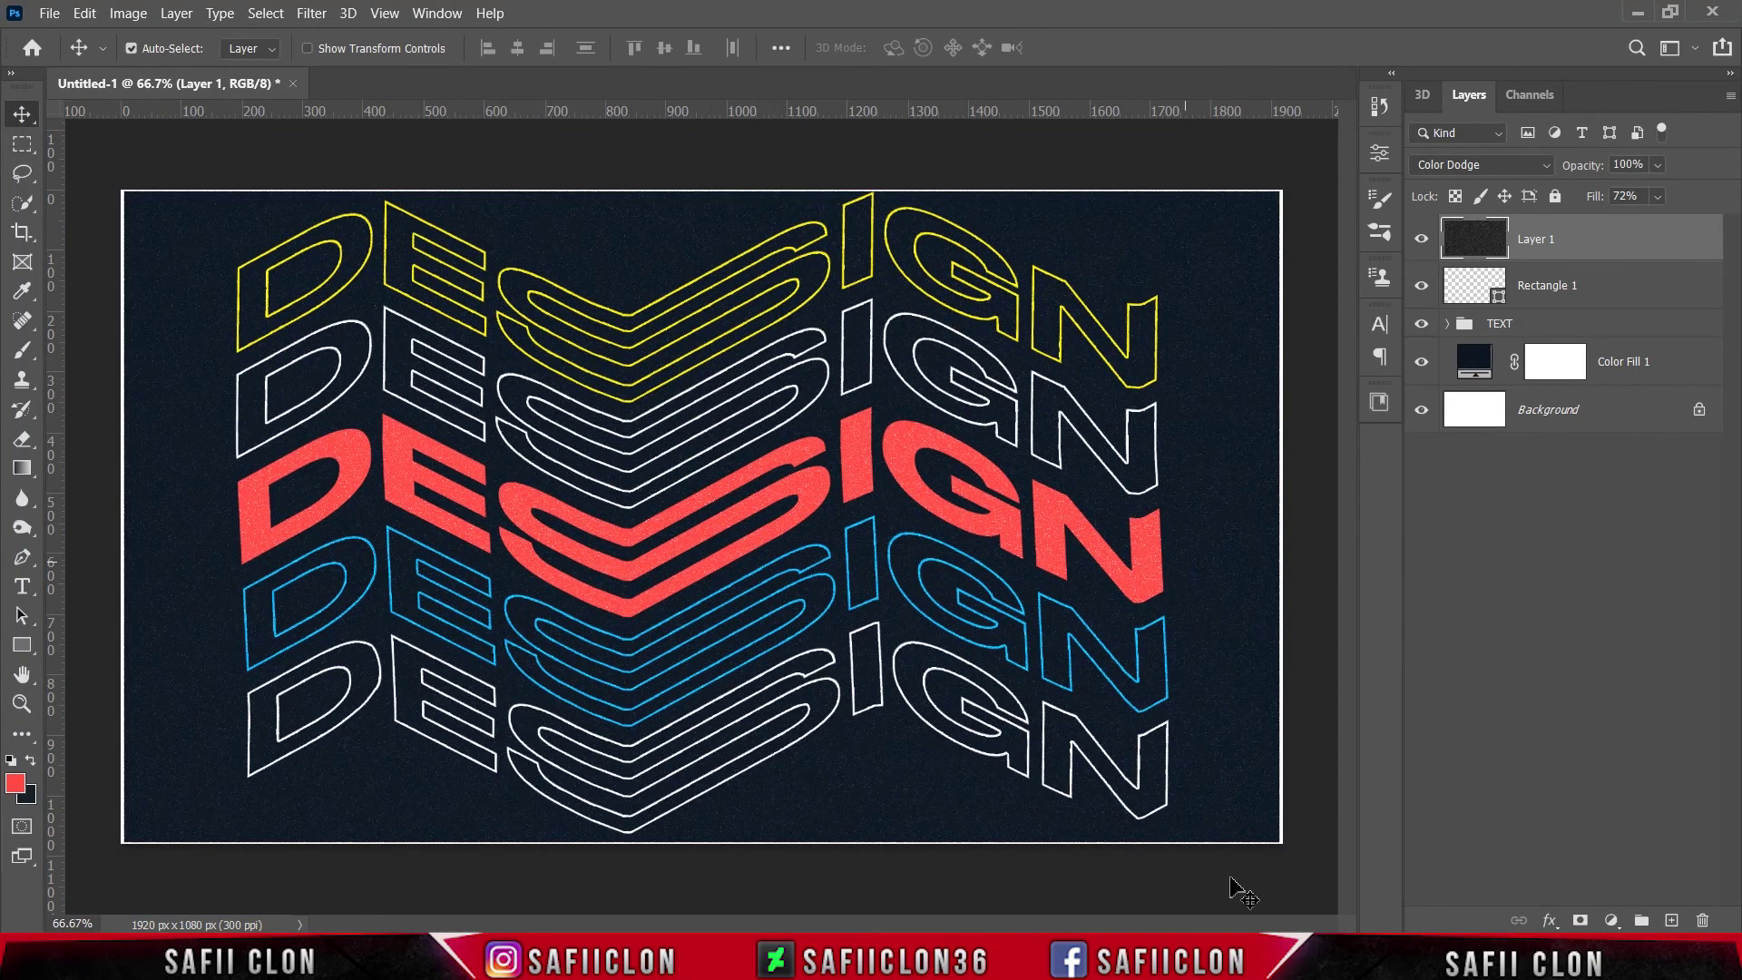